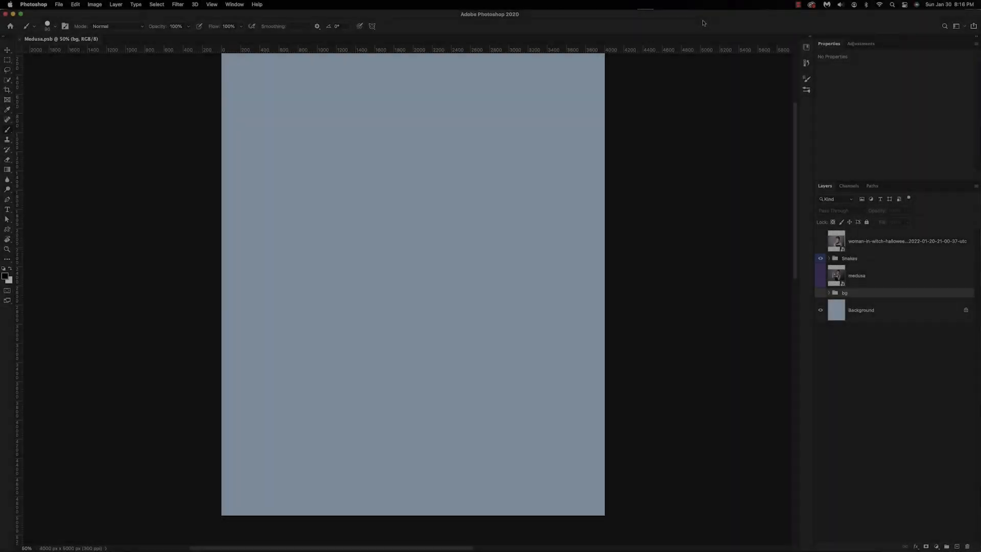
Step: Show the medusa layer and scale its photo to about 69%, placing the woman against the canvas's lower edge
{"action": "scroll", "coordinate": [684, 134], "scroll_direction": "down", "scroll_amount": 1}
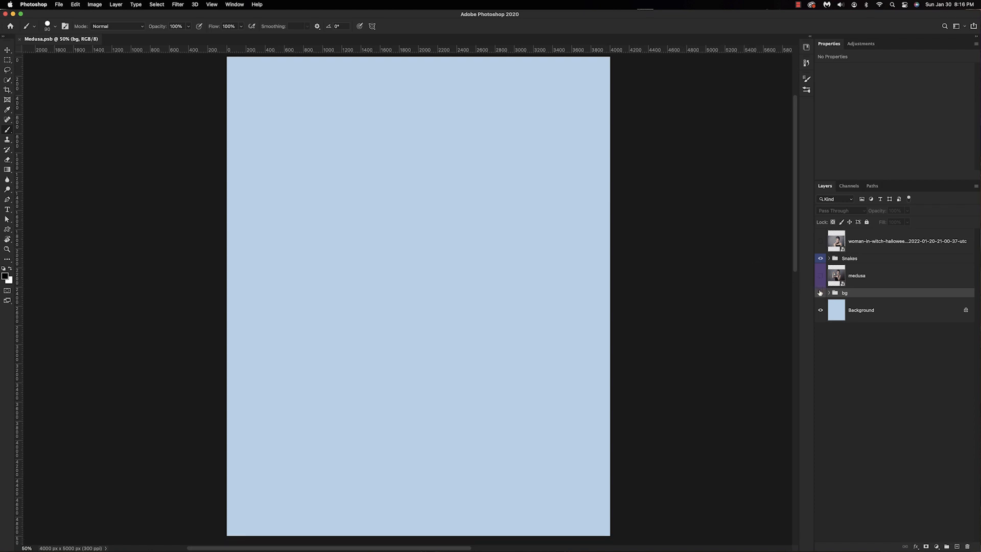
{"action": "left_click", "coordinate": [820, 277]}
{"action": "left_click", "coordinate": [836, 276]}
{"action": "key", "text": "super+minus"}
{"action": "key", "text": "super+t"}
{"action": "left_click_drag", "start_coordinate": [544, 386], "coordinate": [582, 455]}
{"action": "left_click_drag", "start_coordinate": [472, 278], "coordinate": [472, 323]}
{"action": "left_click_drag", "start_coordinate": [413, 217], "coordinate": [414, 193]}
{"action": "left_click_drag", "start_coordinate": [451, 318], "coordinate": [451, 262]}
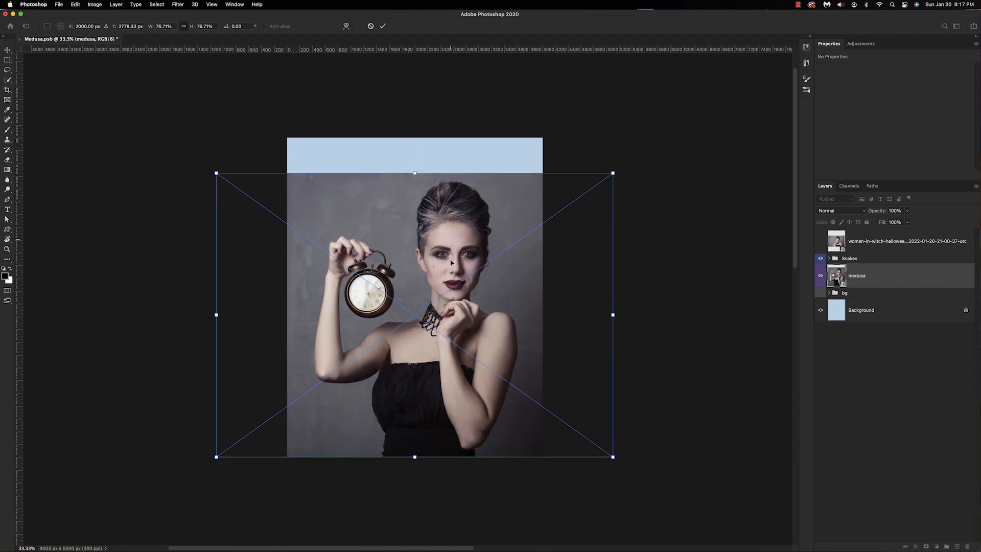
{"action": "left_click_drag", "start_coordinate": [415, 172], "coordinate": [414, 201]}
{"action": "left_click_drag", "start_coordinate": [459, 280], "coordinate": [435, 282]}
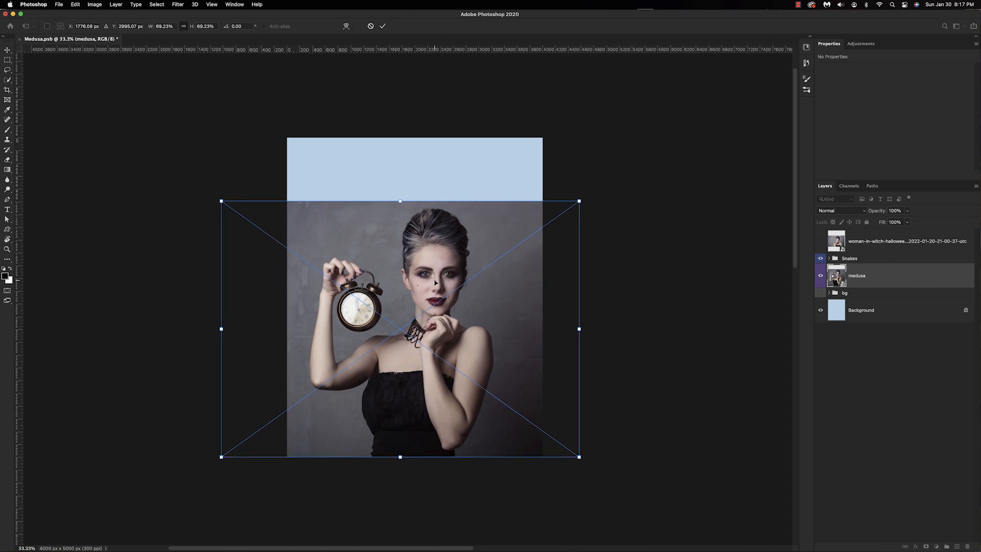
{"action": "key", "text": "Return"}
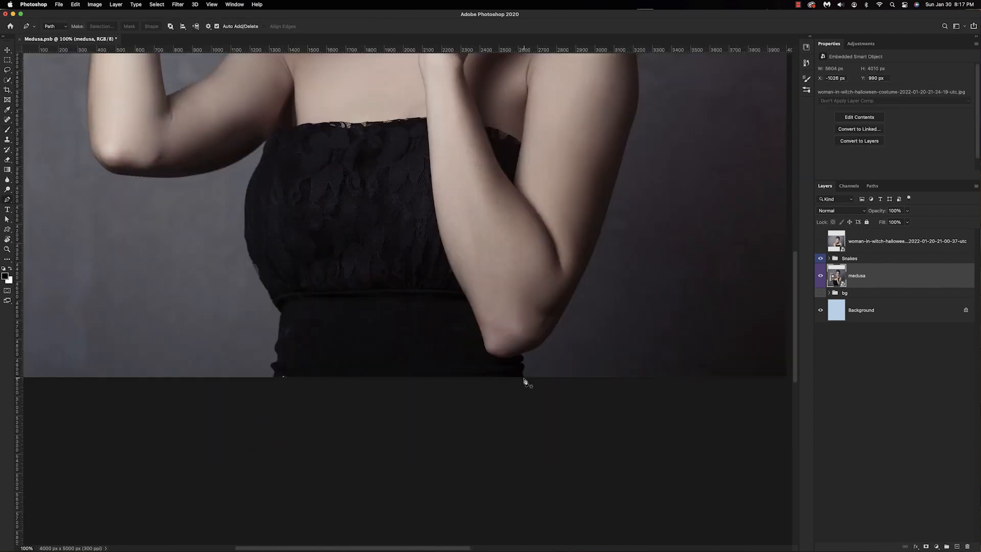
Step: Start a Pen path at the dress's bottom hem and trace around the chin-side elbow and up the outer arm to the shoulder
{"action": "left_click", "coordinate": [524, 377]}
{"action": "left_click", "coordinate": [522, 371]}
{"action": "left_click", "coordinate": [520, 362]}
{"action": "left_click_drag", "start_coordinate": [520, 354], "coordinate": [515, 352]}
{"action": "scroll", "coordinate": [597, 249], "scroll_direction": "up", "scroll_amount": 3}
{"action": "left_click_drag", "start_coordinate": [578, 307], "coordinate": [583, 290]}
{"action": "left_click_drag", "start_coordinate": [604, 217], "coordinate": [607, 201]}
{"action": "left_click_drag", "start_coordinate": [614, 170], "coordinate": [614, 161]}
{"action": "scroll", "coordinate": [613, 169], "scroll_direction": "up", "scroll_amount": 4}
{"action": "mouse_move", "coordinate": [609, 209]}
{"action": "left_mouse_down"}
{"action": "mouse_move", "coordinate": [611, 176]}
{"action": "mouse_move", "coordinate": [608, 203]}
{"action": "left_mouse_up"}
{"action": "scroll", "coordinate": [607, 204], "scroll_direction": "up", "scroll_amount": 1}
{"action": "scroll", "coordinate": [539, 198], "scroll_direction": "up", "scroll_amount": 5}
Step: Continue the Pen path from the shoulder over the chin hand's knuckles, up the neck and along the jaw toward the ear
{"action": "key", "text": "super+plus"}
{"action": "left_click", "coordinate": [604, 349]}
{"action": "left_click", "coordinate": [577, 331]}
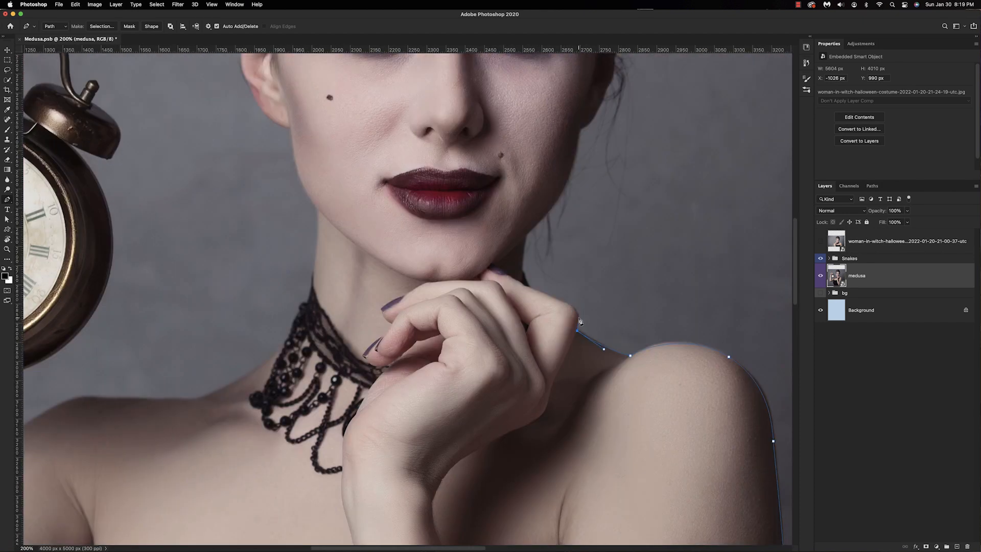
{"action": "left_click", "coordinate": [559, 299]}
{"action": "left_click", "coordinate": [545, 293]}
{"action": "scroll", "coordinate": [531, 287], "scroll_direction": "up", "scroll_amount": 1}
{"action": "left_click", "coordinate": [543, 288]}
{"action": "scroll", "coordinate": [548, 253], "scroll_direction": "up", "scroll_amount": 3}
{"action": "left_click_drag", "start_coordinate": [545, 260], "coordinate": [550, 245]}
{"action": "left_click_drag", "start_coordinate": [559, 206], "coordinate": [560, 196]}
{"action": "scroll", "coordinate": [559, 206], "scroll_direction": "up", "scroll_amount": 4}
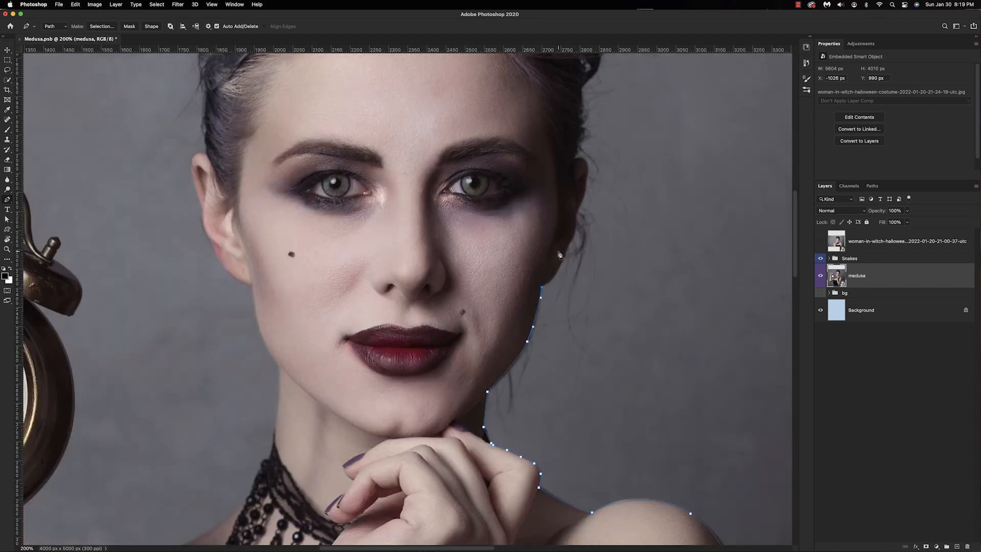
Step: Extend the Pen path past the ear and up the hair's outer edge on the side away from the clock
{"action": "scroll", "coordinate": [575, 204], "scroll_direction": "up", "scroll_amount": 5}
{"action": "left_click", "coordinate": [549, 326]}
{"action": "left_click", "coordinate": [554, 298]}
{"action": "left_click", "coordinate": [541, 248]}
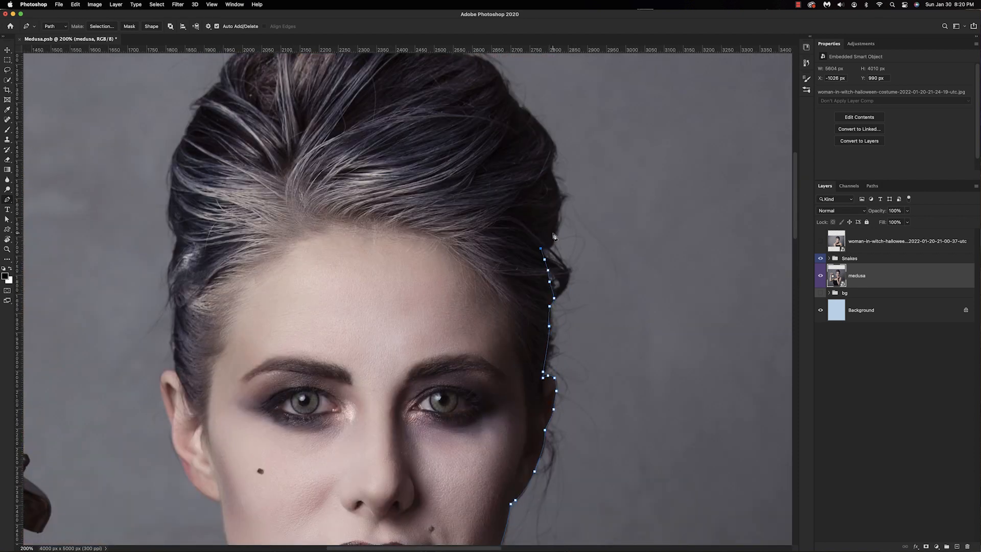
{"action": "scroll", "coordinate": [556, 227], "scroll_direction": "up", "scroll_amount": 4}
{"action": "left_click", "coordinate": [547, 279]}
{"action": "left_click", "coordinate": [488, 206]}
Step: Trace the Pen path over the crown and down the clock-side edge of the hair
{"action": "scroll", "coordinate": [411, 166], "scroll_direction": "left", "scroll_amount": 5}
{"action": "left_click", "coordinate": [421, 210]}
{"action": "left_click", "coordinate": [394, 256]}
{"action": "left_click", "coordinate": [379, 281]}
{"action": "left_click", "coordinate": [372, 311]}
{"action": "left_click", "coordinate": [367, 343]}
{"action": "left_click", "coordinate": [372, 407]}
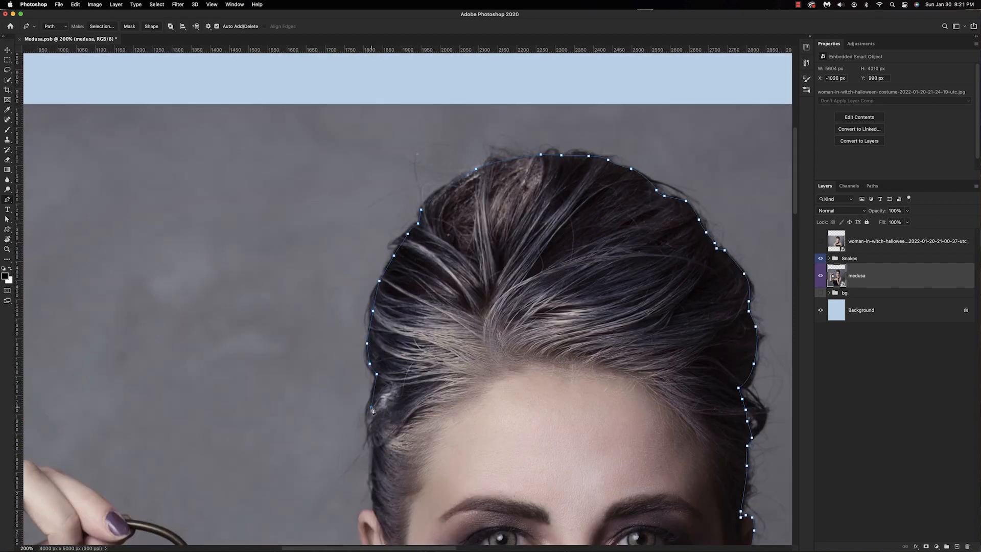
{"action": "left_click", "coordinate": [373, 442]}
Step: Carry the Pen path around the clock-side ear and down the jaw toward the neck
{"action": "scroll", "coordinate": [373, 442], "scroll_direction": "down", "scroll_amount": 4}
{"action": "left_click_drag", "start_coordinate": [413, 366], "coordinate": [411, 382]}
{"action": "left_click", "coordinate": [413, 372]}
{"action": "left_click", "coordinate": [417, 387]}
{"action": "scroll", "coordinate": [418, 388], "scroll_direction": "down", "scroll_amount": 1}
{"action": "left_click", "coordinate": [419, 353]}
{"action": "left_click", "coordinate": [437, 380]}
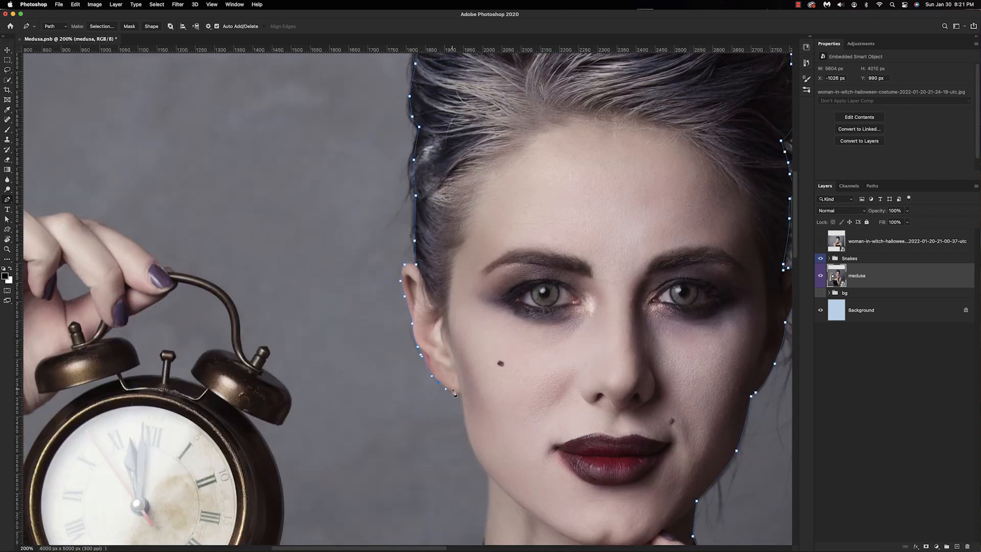
{"action": "scroll", "coordinate": [456, 392], "scroll_direction": "down", "scroll_amount": 3}
{"action": "left_click", "coordinate": [486, 381]}
{"action": "mouse_move", "coordinate": [523, 389]}
{"action": "left_mouse_down"}
{"action": "mouse_move", "coordinate": [527, 399]}
{"action": "mouse_move", "coordinate": [558, 391]}
{"action": "left_mouse_up"}
Step: Trace the Pen path along the shoulder and raised upper arm, then up the inner forearm toward the wrist
{"action": "scroll", "coordinate": [527, 399], "scroll_direction": "down", "scroll_amount": 3}
{"action": "scroll", "coordinate": [524, 393], "scroll_direction": "left", "scroll_amount": 3}
{"action": "scroll", "coordinate": [482, 383], "scroll_direction": "left", "scroll_amount": 5}
{"action": "left_click", "coordinate": [513, 426]}
{"action": "scroll", "coordinate": [511, 427], "scroll_direction": "down", "scroll_amount": 3}
{"action": "left_click", "coordinate": [507, 447]}
{"action": "left_click", "coordinate": [453, 330]}
{"action": "scroll", "coordinate": [452, 332], "scroll_direction": "up", "scroll_amount": 4}
{"action": "left_click_drag", "start_coordinate": [451, 266], "coordinate": [452, 249]}
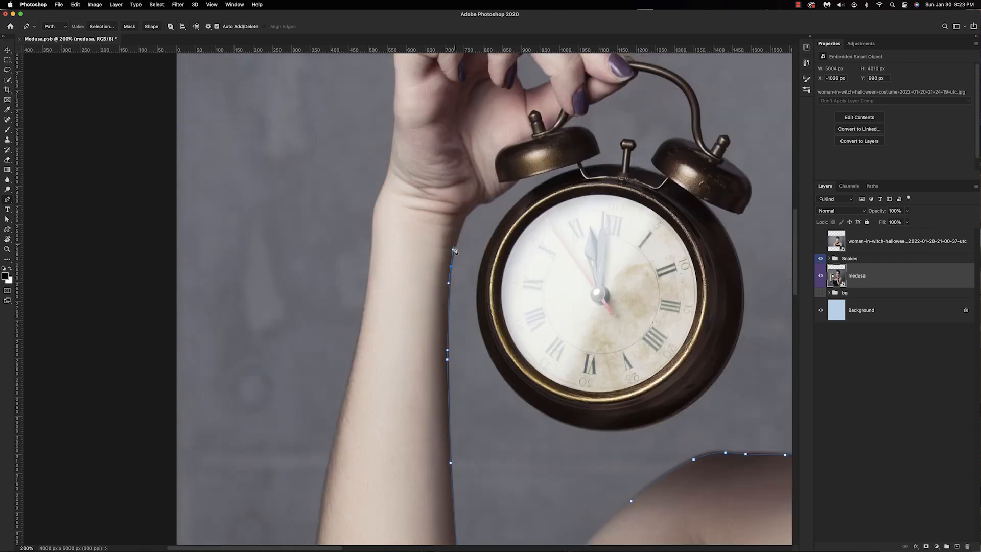
Step: Redo the last path point, then trace across the wrist, down the outer forearm and under the elbow to the dress side
{"action": "key", "text": "super+z"}
{"action": "scroll", "coordinate": [427, 146], "scroll_direction": "left", "scroll_amount": 5}
{"action": "left_click_drag", "start_coordinate": [530, 127], "coordinate": [485, 152]}
{"action": "left_click", "coordinate": [531, 127], "text": "alt"}
{"action": "scroll", "coordinate": [485, 381], "scroll_direction": "down", "scroll_amount": 5}
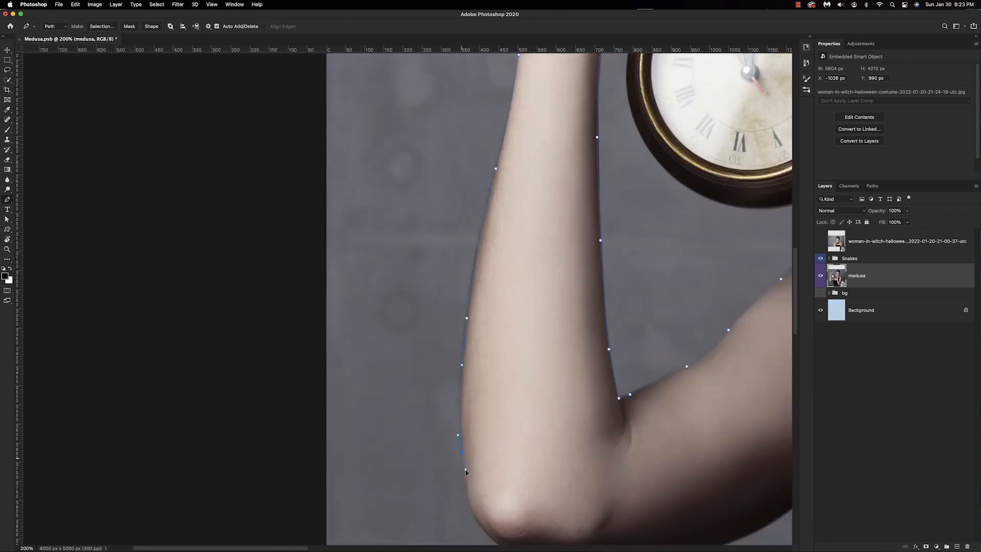
{"action": "scroll", "coordinate": [506, 503], "scroll_direction": "right", "scroll_amount": 5}
{"action": "scroll", "coordinate": [659, 485], "scroll_direction": "down", "scroll_amount": 2}
{"action": "left_click_drag", "start_coordinate": [657, 488], "coordinate": [656, 493]}
{"action": "left_click", "coordinate": [656, 512]}
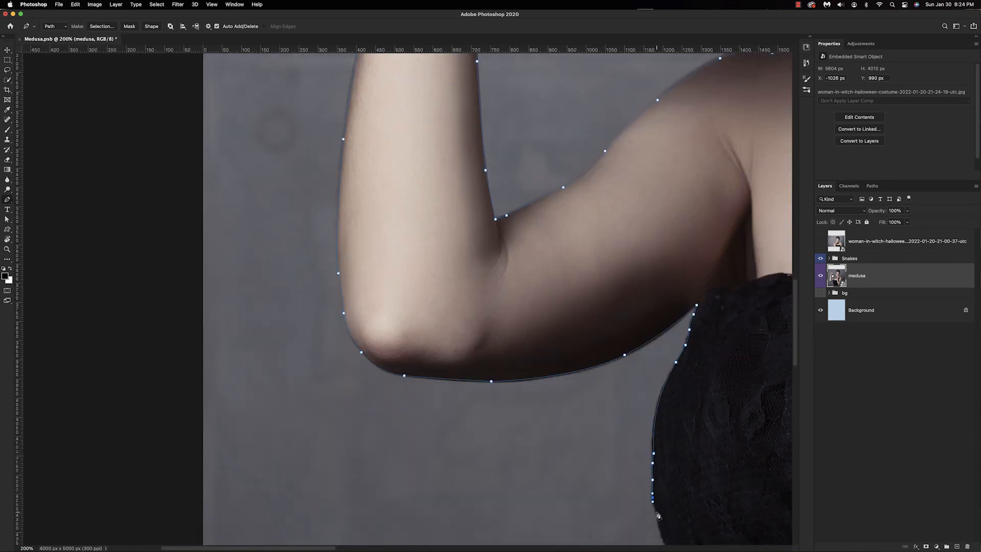
Step: Trace the Pen path down the waist to the bottom hem and close it at its starting point
{"action": "scroll", "coordinate": [656, 513], "scroll_direction": "down", "scroll_amount": 5}
{"action": "left_click", "coordinate": [638, 425]}
{"action": "left_click", "coordinate": [664, 470]}
{"action": "key", "text": "super+minus"}
{"action": "key", "text": "super+equal"}
{"action": "left_click_drag", "start_coordinate": [637, 359], "coordinate": [636, 365]}
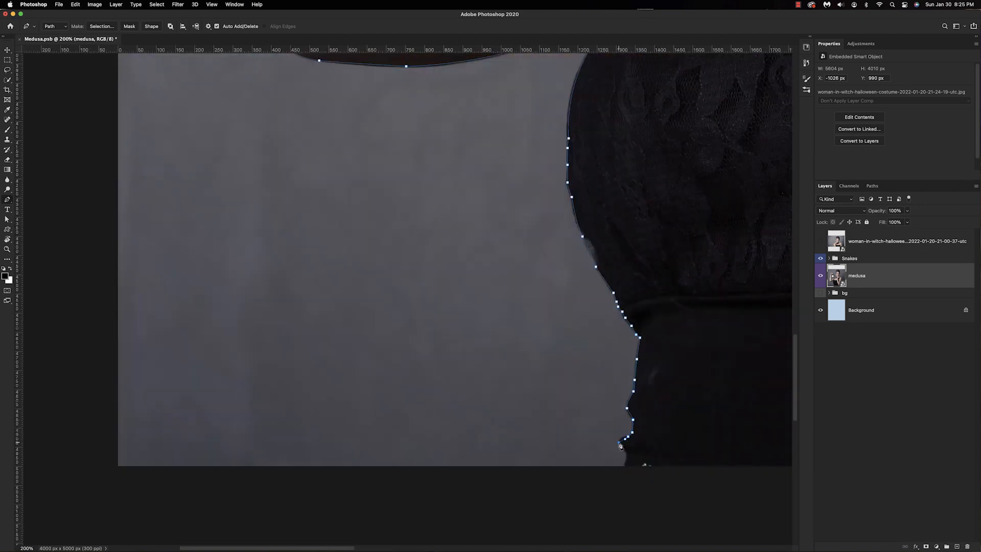
{"action": "left_click", "coordinate": [625, 465]}
{"action": "scroll", "coordinate": [634, 462], "scroll_direction": "right", "scroll_amount": 10}
{"action": "left_click", "coordinate": [648, 466]}
Step: Convert the closed path to a selection and mask the medusa layer with it to cut out the woman
{"action": "right_click", "coordinate": [579, 422]}
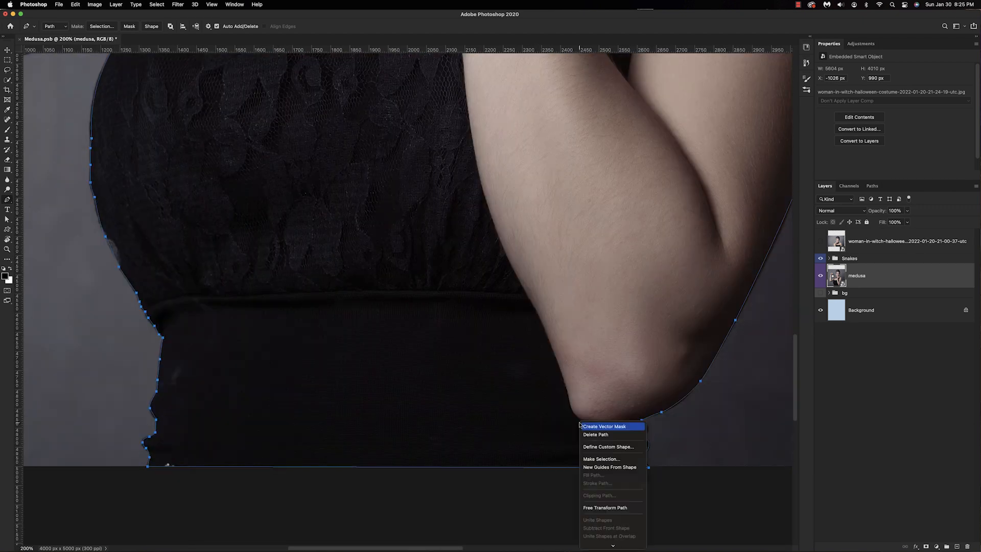
{"action": "left_click", "coordinate": [594, 459]}
{"action": "left_click", "coordinate": [543, 245]}
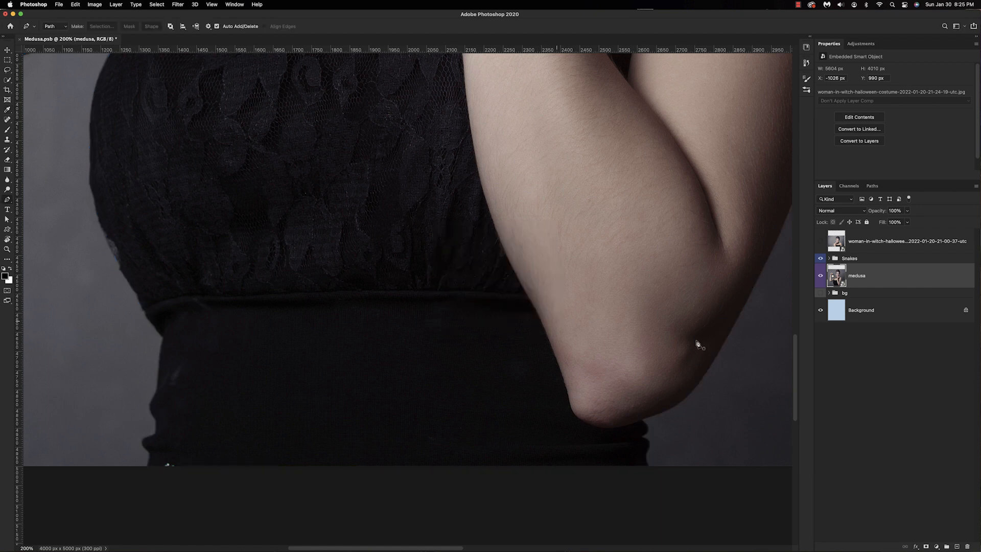
{"action": "left_click", "coordinate": [925, 546]}
{"action": "key", "text": "super+minus"}
{"action": "key", "text": "super+minus"}
{"action": "key", "text": "super+minus"}
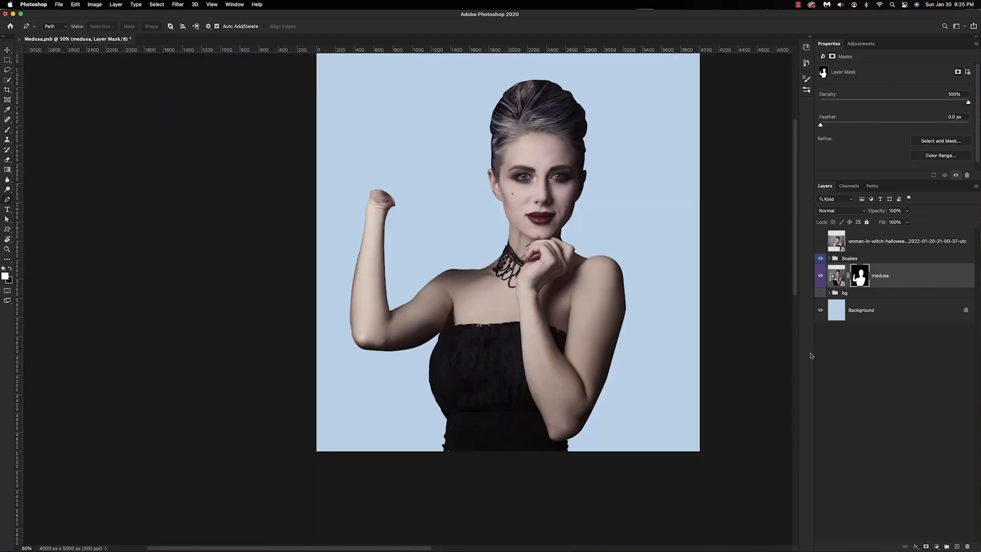
Step: Show the second woman-in-witch photo layer and lower its opacity to 76%
{"action": "left_click", "coordinate": [821, 242]}
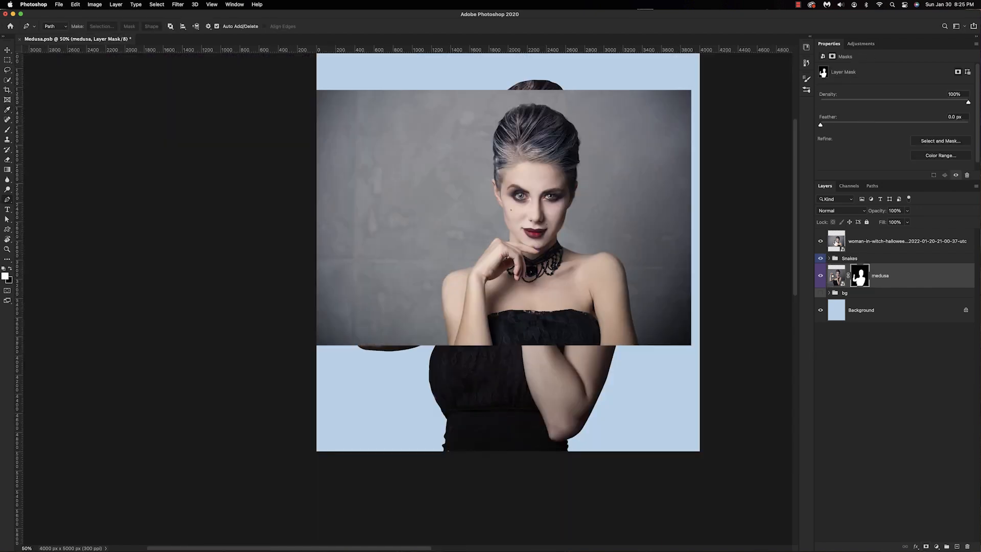
{"action": "left_click", "coordinate": [836, 242]}
{"action": "left_click_drag", "start_coordinate": [879, 214], "coordinate": [871, 217]}
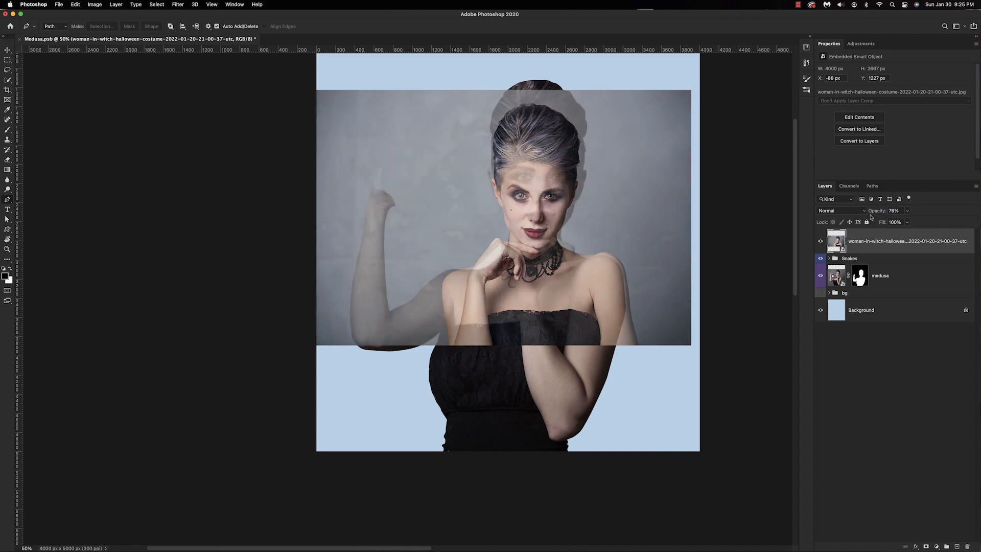
Step: Scale the second photo to about 50%, position its hand near the raised arm, and restore the layer's opacity to 100%
{"action": "key", "text": "ctrl+t"}
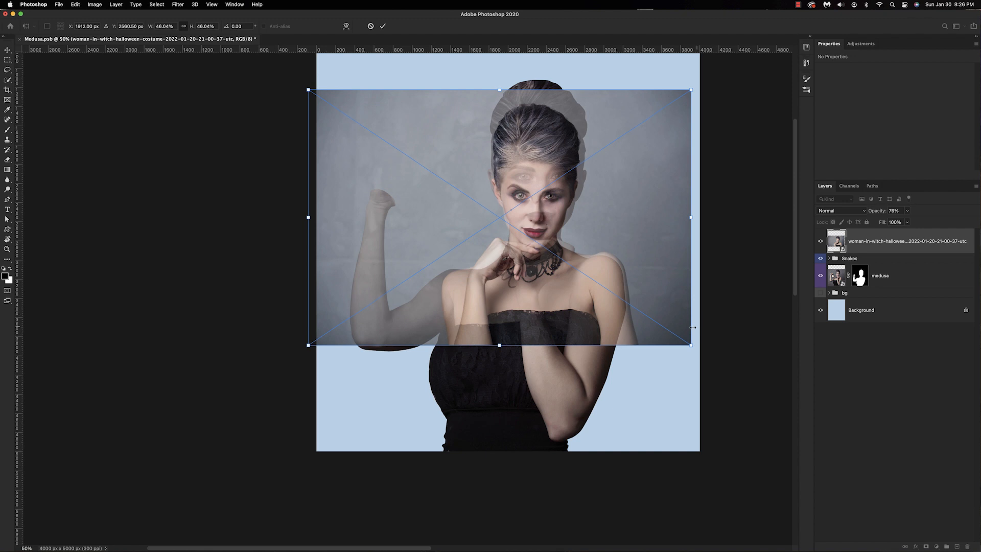
{"action": "left_click_drag", "start_coordinate": [690, 342], "coordinate": [649, 328]}
{"action": "left_click_drag", "start_coordinate": [602, 299], "coordinate": [524, 290]}
{"action": "left_click_drag", "start_coordinate": [582, 312], "coordinate": [564, 295]}
{"action": "left_click_drag", "start_coordinate": [620, 329], "coordinate": [629, 332]}
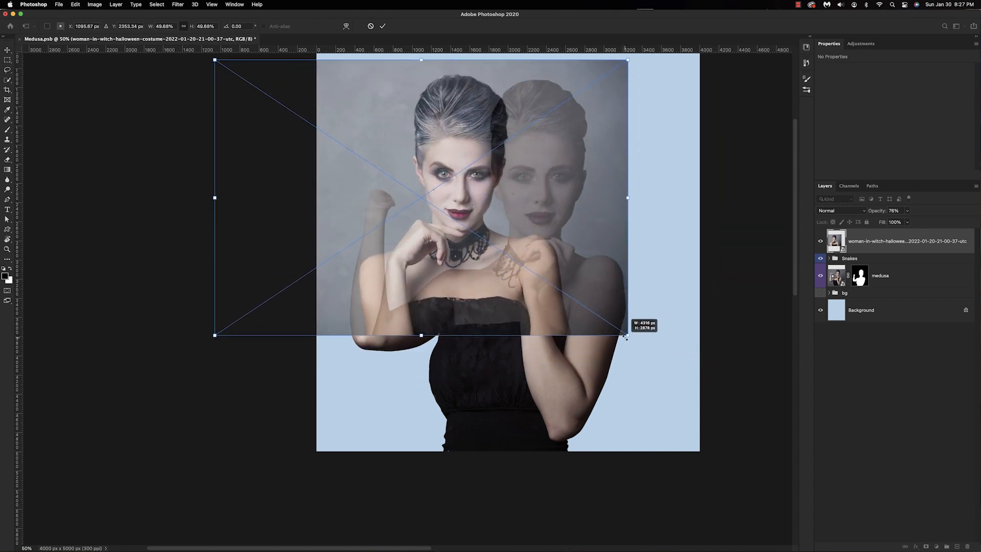
{"action": "left_click_drag", "start_coordinate": [565, 296], "coordinate": [556, 261]}
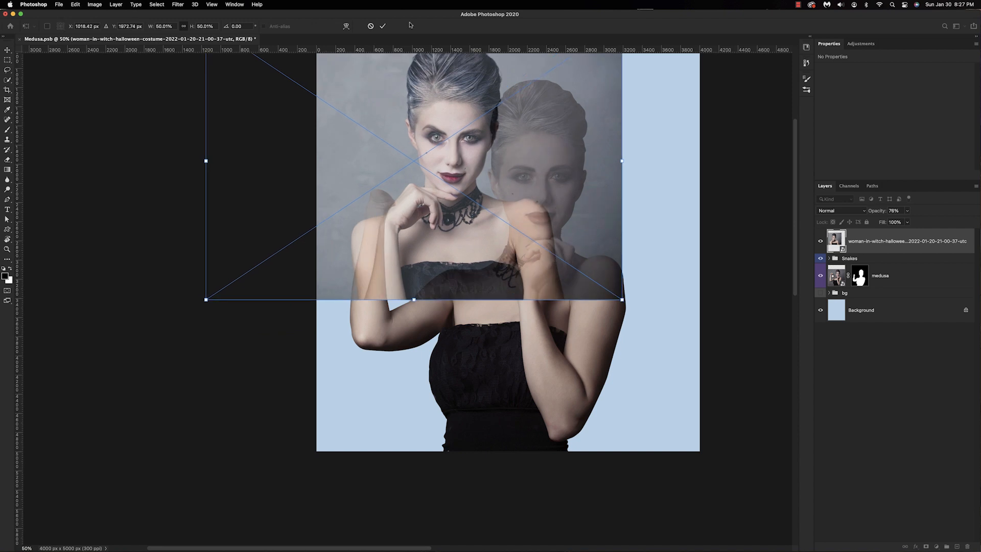
{"action": "left_click", "coordinate": [382, 27]}
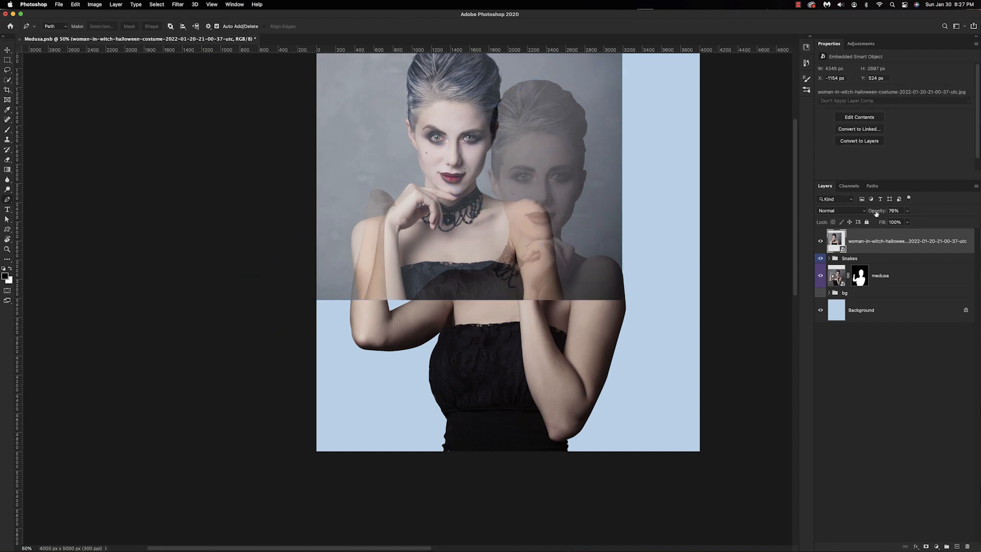
{"action": "left_click_drag", "start_coordinate": [876, 212], "coordinate": [915, 211]}
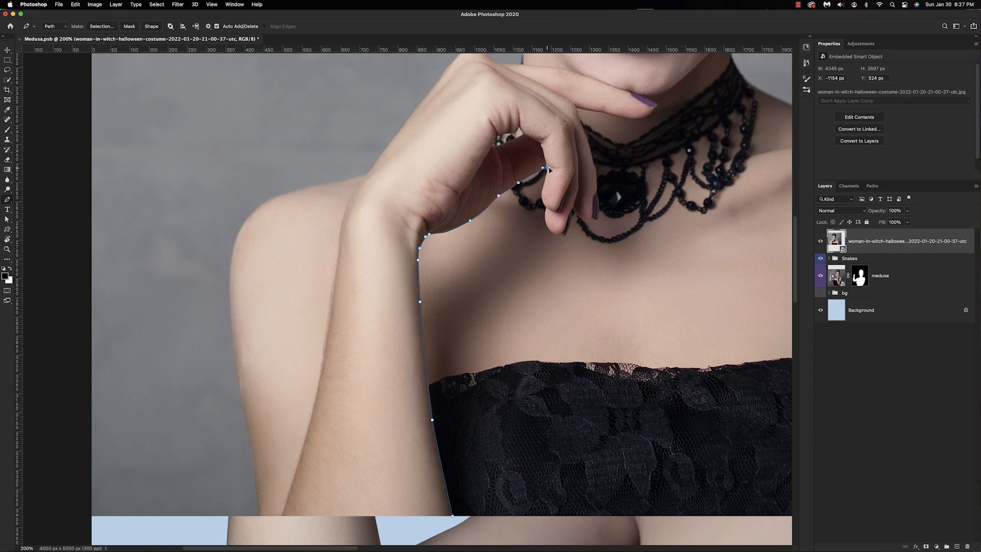
Step: Continue the Pen path on the second photo around the curled fingertips and the dark fingernail
{"action": "key", "text": "super+plus"}
{"action": "left_click", "coordinate": [548, 211]}
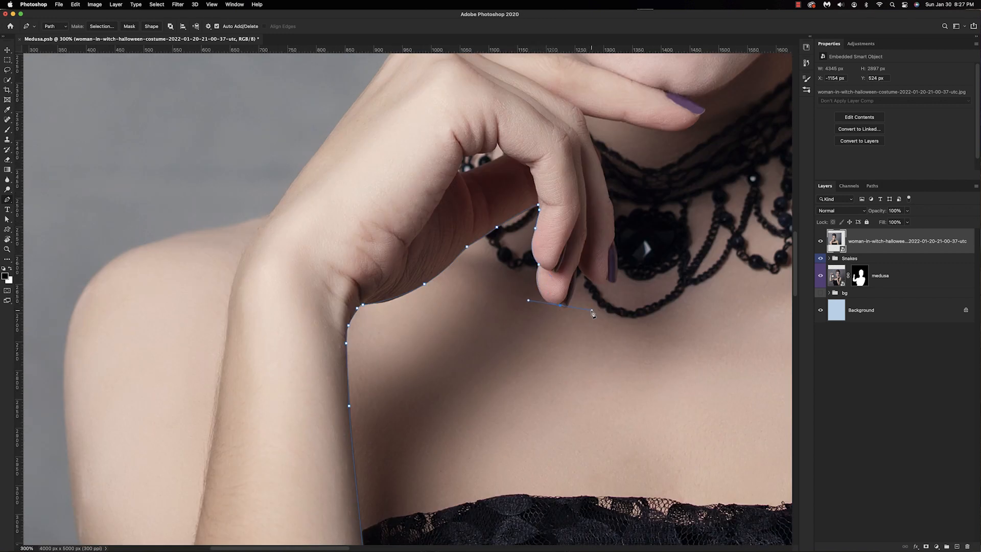
{"action": "left_click", "coordinate": [611, 282], "text": "alt"}
{"action": "scroll", "coordinate": [615, 282], "scroll_direction": "right", "scroll_amount": 2}
{"action": "left_click_drag", "start_coordinate": [577, 282], "coordinate": [577, 279]}
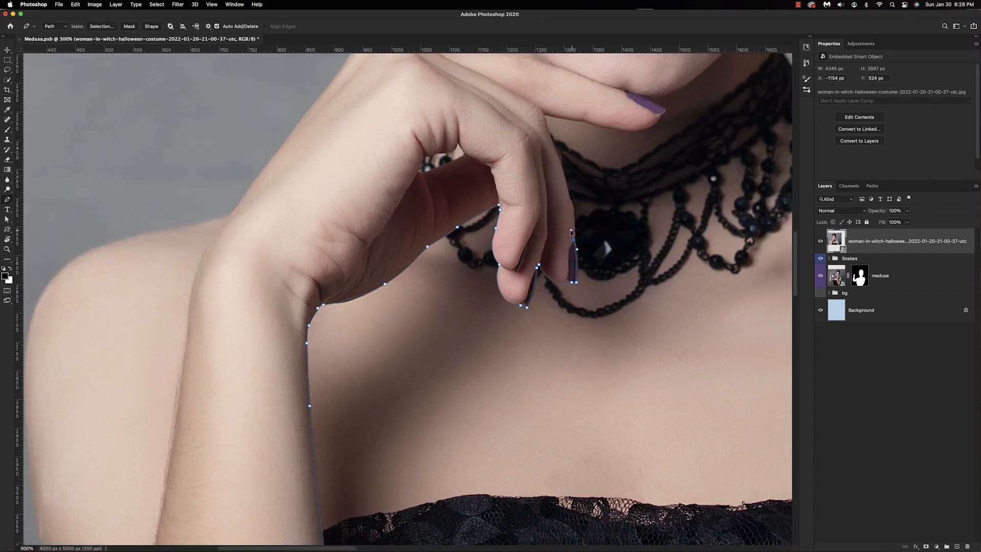
Step: Trace the Pen path up the edge of the curled fingers to the base of the index finger
{"action": "scroll", "coordinate": [574, 224], "scroll_direction": "up", "scroll_amount": 5}
{"action": "left_click", "coordinate": [584, 330]}
{"action": "left_click", "coordinate": [581, 315]}
{"action": "scroll", "coordinate": [578, 307], "scroll_direction": "up", "scroll_amount": 2}
{"action": "left_click", "coordinate": [570, 305]}
{"action": "left_click", "coordinate": [561, 285]}
{"action": "scroll", "coordinate": [560, 281], "scroll_direction": "up", "scroll_amount": 5}
{"action": "left_click", "coordinate": [555, 376]}
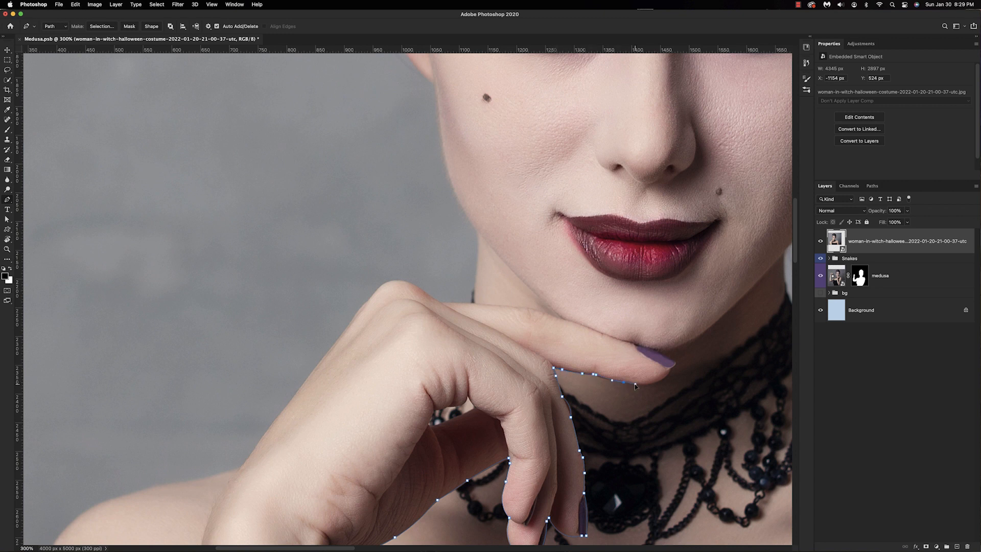
Step: Trace the Pen path around the index fingertip and purple nail, then back along the finger's upper edge
{"action": "left_click_drag", "start_coordinate": [657, 381], "coordinate": [675, 370]}
{"action": "left_click", "coordinate": [672, 367]}
{"action": "left_click", "coordinate": [675, 361]}
{"action": "scroll", "coordinate": [673, 364], "scroll_direction": "up", "scroll_amount": 4}
{"action": "left_click", "coordinate": [660, 406]}
{"action": "left_click", "coordinate": [648, 403]}
{"action": "scroll", "coordinate": [642, 401], "scroll_direction": "left", "scroll_amount": 2}
{"action": "left_click", "coordinate": [635, 394]}
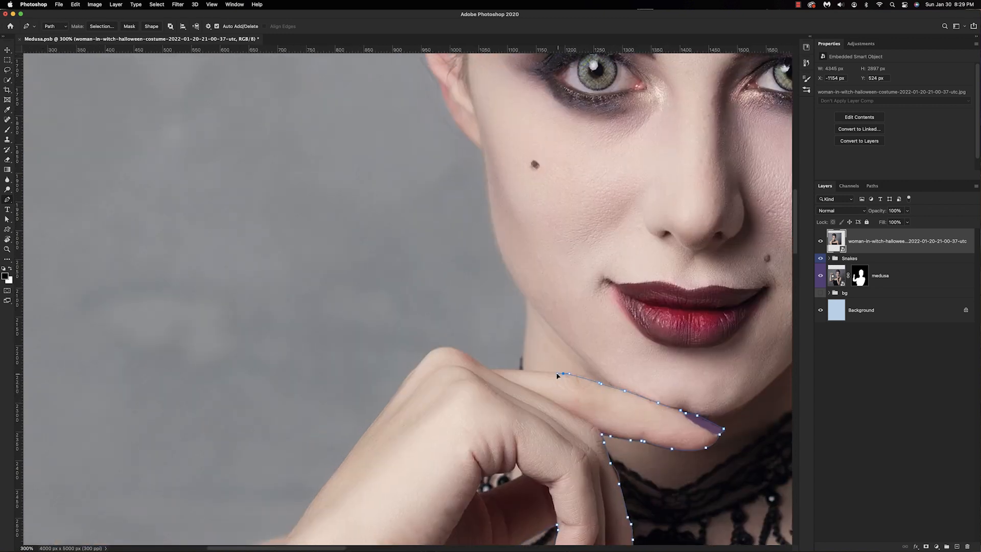
{"action": "left_click_drag", "start_coordinate": [563, 374], "coordinate": [542, 372]}
Step: Extend the Pen path over the knuckles and down the back of the hand to the wrist
{"action": "scroll", "coordinate": [541, 373], "scroll_direction": "left", "scroll_amount": 4}
{"action": "left_click", "coordinate": [566, 378]}
{"action": "left_click", "coordinate": [555, 365]}
{"action": "left_click", "coordinate": [528, 356]}
{"action": "left_click", "coordinate": [504, 377]}
{"action": "scroll", "coordinate": [495, 393], "scroll_direction": "left", "scroll_amount": 4}
{"action": "left_click", "coordinate": [495, 411]}
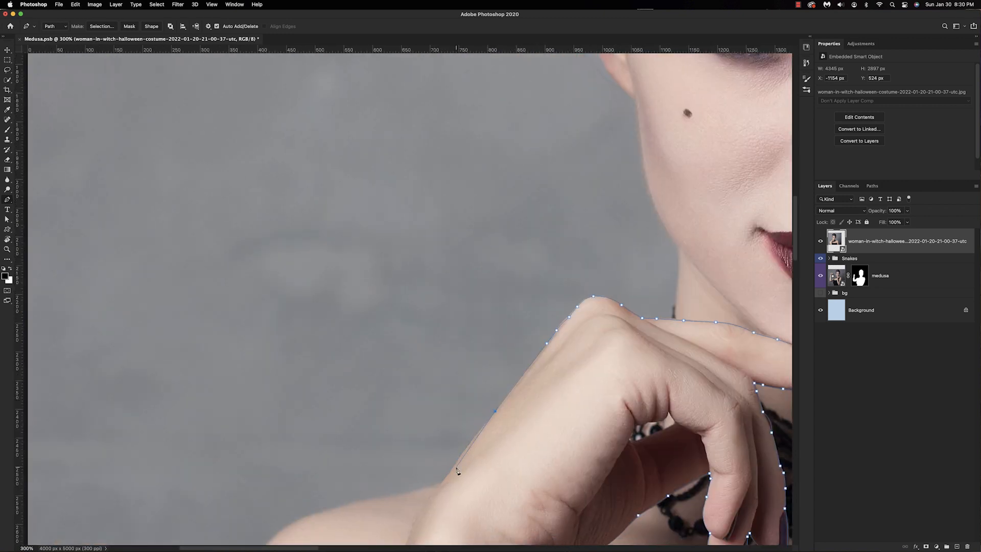
{"action": "left_click", "coordinate": [444, 481]}
Step: Trace the Pen path down the outer forearm to the photo's bottom edge and close it across the arm
{"action": "scroll", "coordinate": [444, 481], "scroll_direction": "down", "scroll_amount": 3}
{"action": "scroll", "coordinate": [475, 475], "scroll_direction": "down", "scroll_amount": 5}
{"action": "left_click", "coordinate": [471, 440]}
{"action": "scroll", "coordinate": [471, 440], "scroll_direction": "down", "scroll_amount": 7}
{"action": "left_click", "coordinate": [431, 474]}
{"action": "left_click", "coordinate": [688, 476]}
Step: Convert the hand path to a selection and mask the second photo layer with it
{"action": "right_click", "coordinate": [638, 434]}
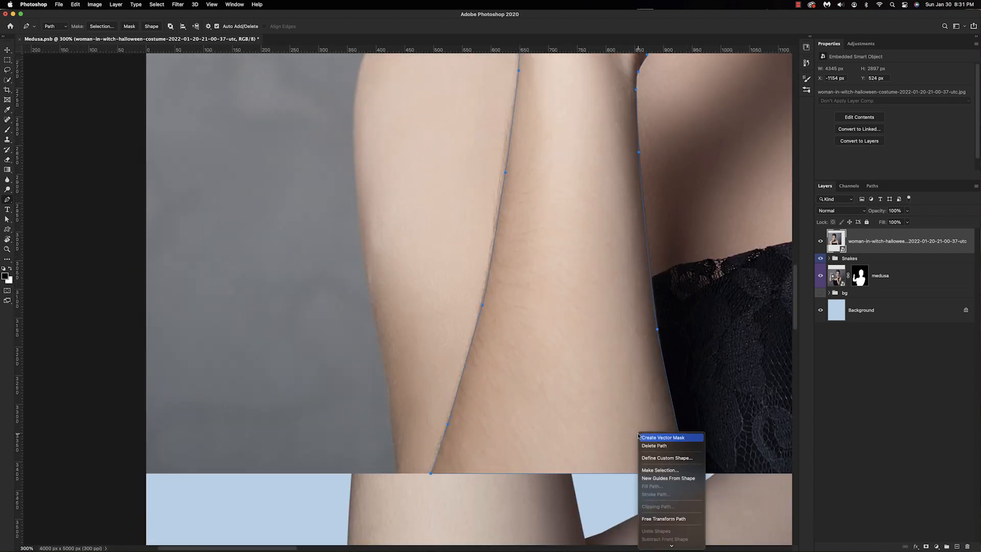
{"action": "left_click", "coordinate": [660, 469]}
{"action": "key", "text": "Return"}
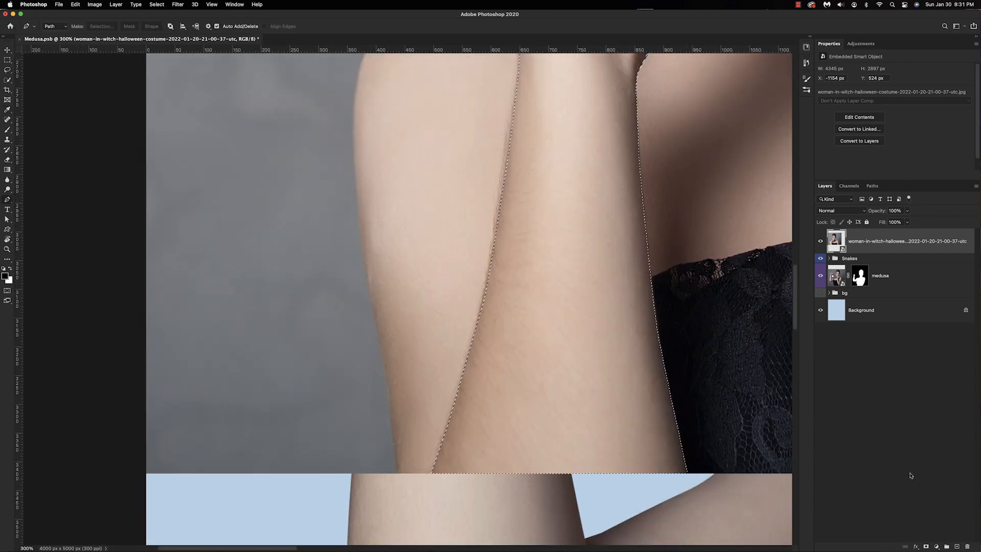
{"action": "left_click", "coordinate": [926, 546]}
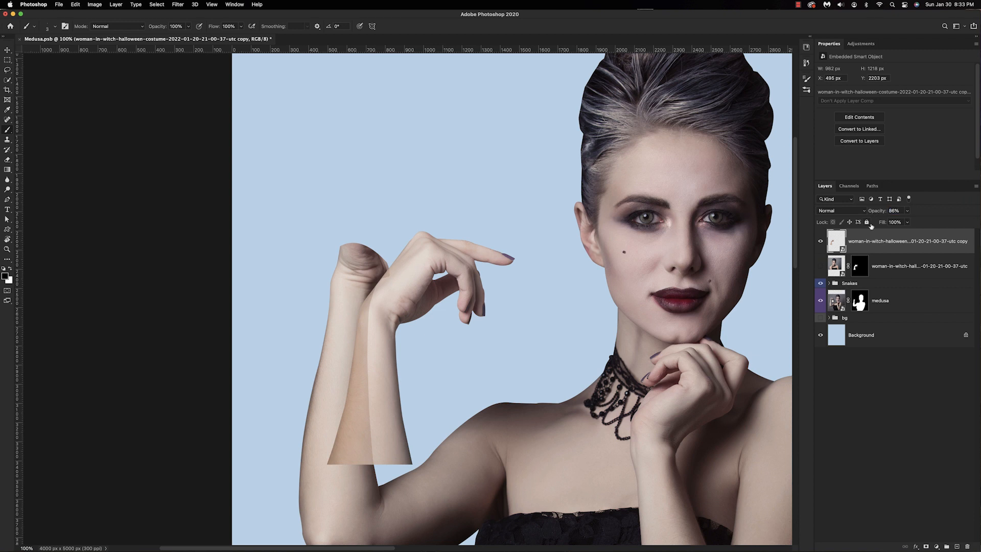
Step: Move the copied hand onto the wrist of the raised arm and restore its layer opacity to 100%
{"action": "key", "text": "ctrl+t"}
{"action": "mouse_move", "coordinate": [405, 373]}
{"action": "left_mouse_down"}
{"action": "mouse_move", "coordinate": [370, 343]}
{"action": "mouse_move", "coordinate": [376, 340]}
{"action": "left_mouse_up"}
{"action": "key", "text": "Return"}
{"action": "key", "text": "b"}
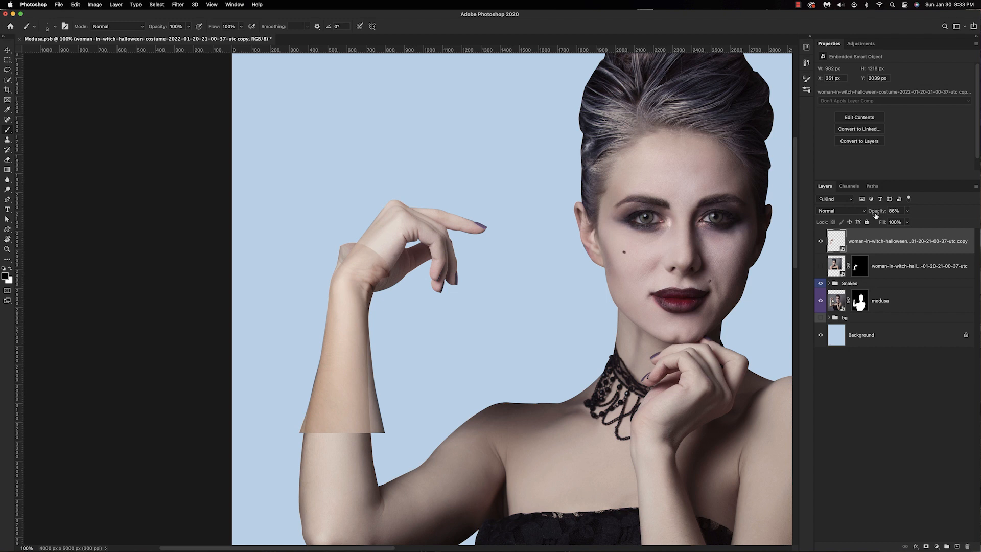
{"action": "left_click_drag", "start_coordinate": [875, 215], "coordinate": [920, 422]}
Step: Add a mask to the copied hand layer and paint the leftover original wrist out of the medusa layer's mask
{"action": "left_click", "coordinate": [926, 546]}
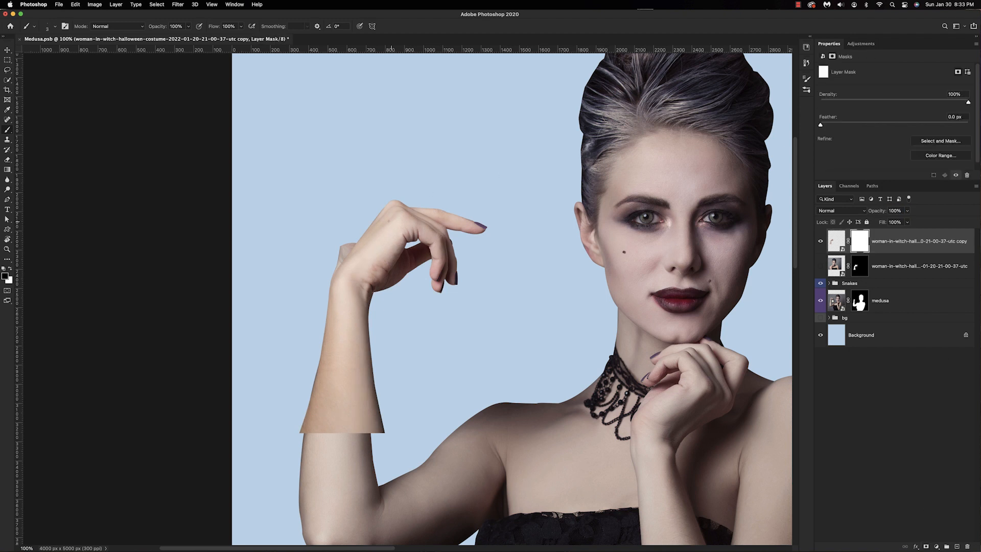
{"action": "left_click", "coordinate": [858, 270]}
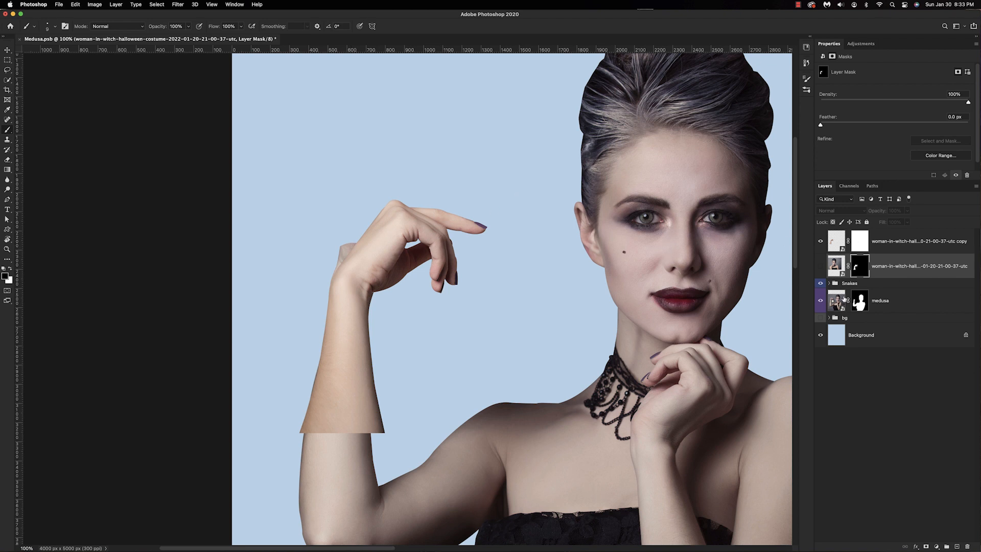
{"action": "left_click", "coordinate": [850, 308]}
{"action": "left_click", "coordinate": [856, 302]}
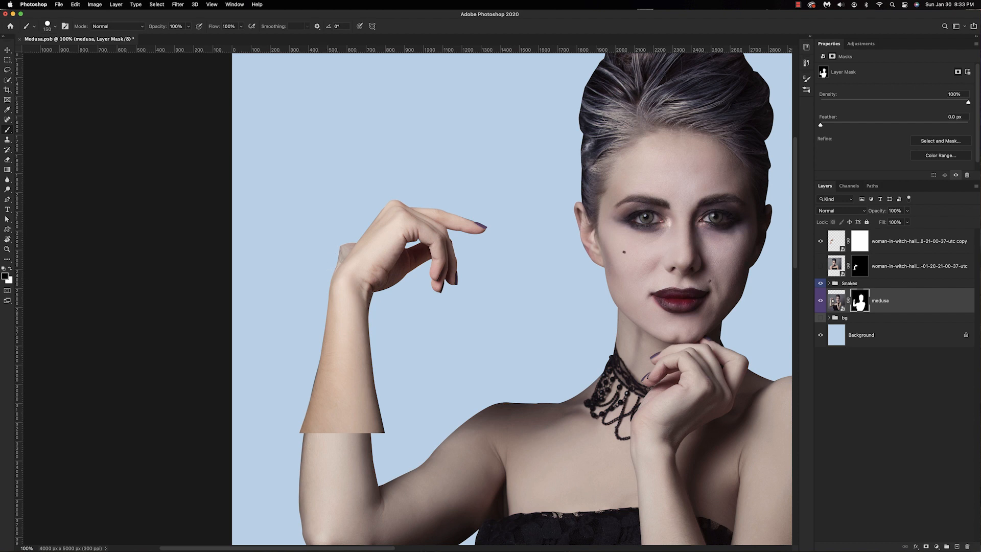
{"action": "mouse_move", "coordinate": [324, 252]}
{"action": "left_mouse_down"}
{"action": "mouse_move", "coordinate": [353, 238]}
{"action": "mouse_move", "coordinate": [329, 258]}
{"action": "left_mouse_up"}
Step: Mask out the copied forearm's edges where they stick out past the original arm on both sides
{"action": "left_click", "coordinate": [879, 248]}
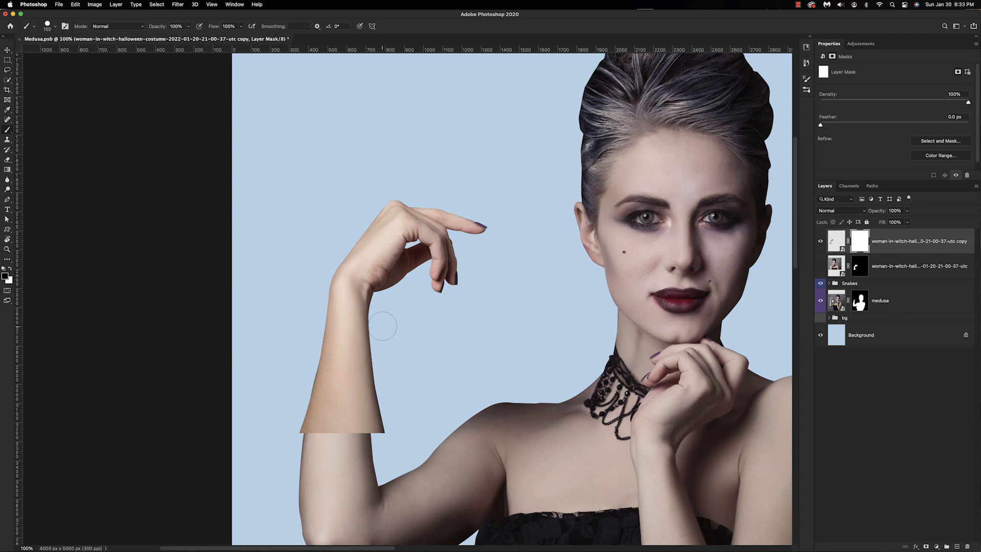
{"action": "left_click", "coordinate": [380, 377], "text": "shift"}
{"action": "left_click", "coordinate": [384, 433], "text": "shift"}
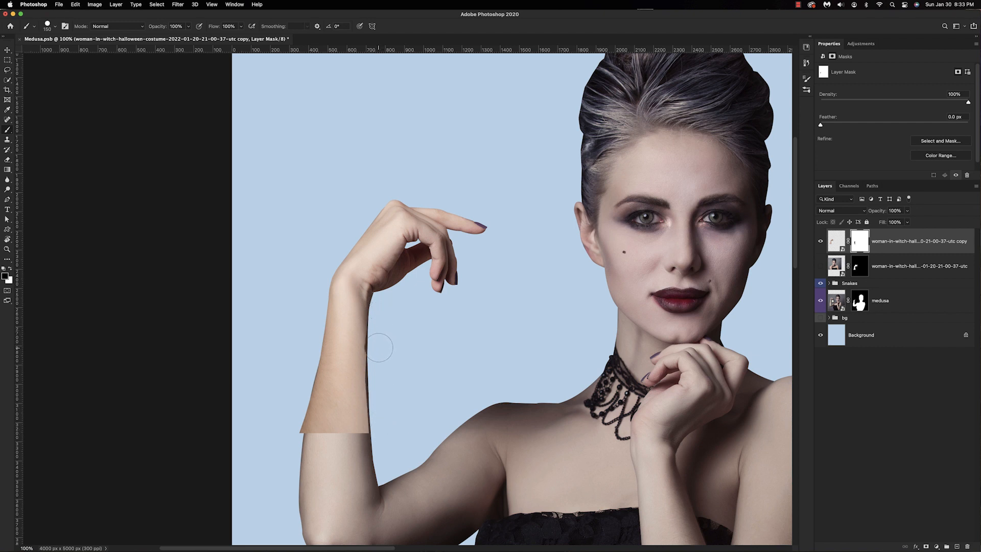
{"action": "left_click_drag", "start_coordinate": [378, 372], "coordinate": [380, 421]}
{"action": "left_click", "coordinate": [290, 432], "text": "shift"}
Step: Choose the Soft Round brush and, down to 50% opacity, blend the copied forearm into the original arm on its mask
{"action": "left_click", "coordinate": [48, 24]}
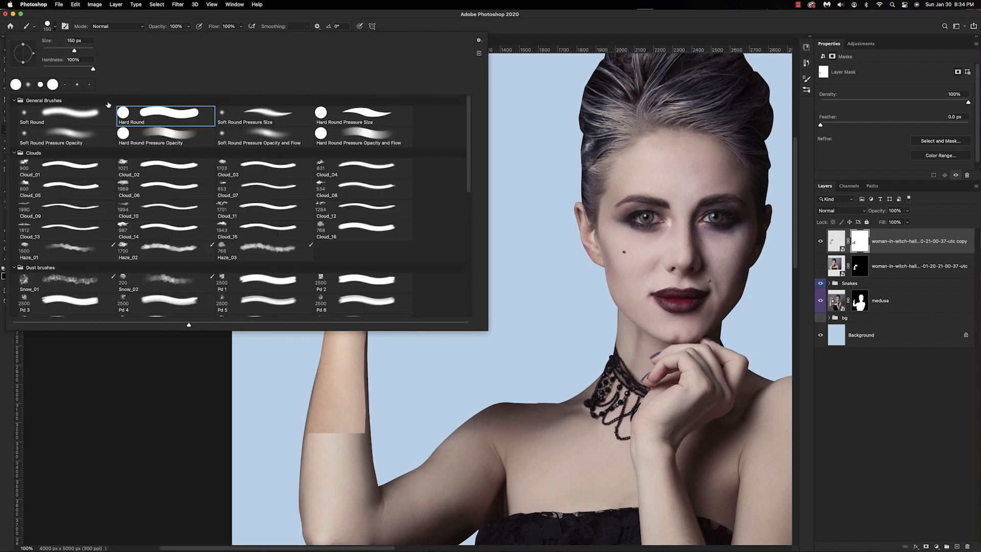
{"action": "left_click", "coordinate": [85, 117]}
{"action": "key", "text": "Return"}
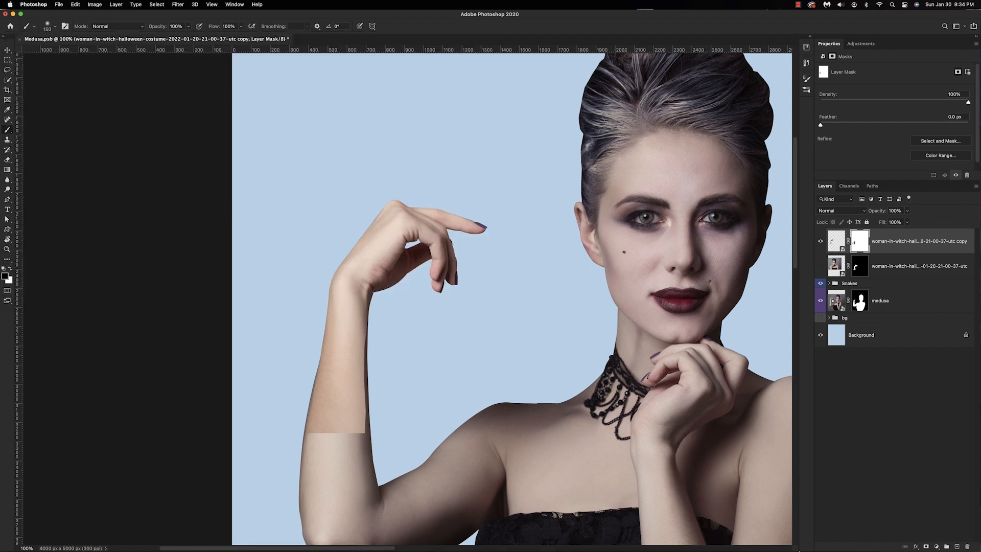
{"action": "mouse_move", "coordinate": [353, 405]}
{"action": "left_mouse_down"}
{"action": "mouse_move", "coordinate": [367, 430]}
{"action": "mouse_move", "coordinate": [377, 358]}
{"action": "mouse_move", "coordinate": [374, 369]}
{"action": "mouse_move", "coordinate": [375, 333]}
{"action": "mouse_move", "coordinate": [366, 338]}
{"action": "mouse_move", "coordinate": [361, 327]}
{"action": "mouse_move", "coordinate": [363, 366]}
{"action": "mouse_move", "coordinate": [360, 351]}
{"action": "mouse_move", "coordinate": [352, 399]}
{"action": "mouse_move", "coordinate": [338, 412]}
{"action": "mouse_move", "coordinate": [346, 392]}
{"action": "mouse_move", "coordinate": [334, 429]}
{"action": "mouse_move", "coordinate": [341, 398]}
{"action": "left_mouse_up"}
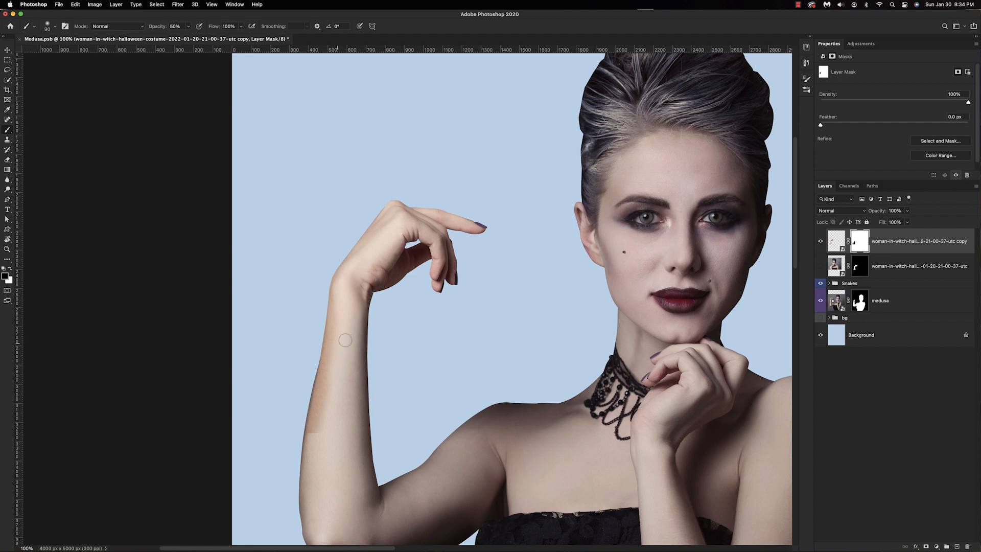
{"action": "left_click_drag", "start_coordinate": [329, 367], "coordinate": [325, 398]}
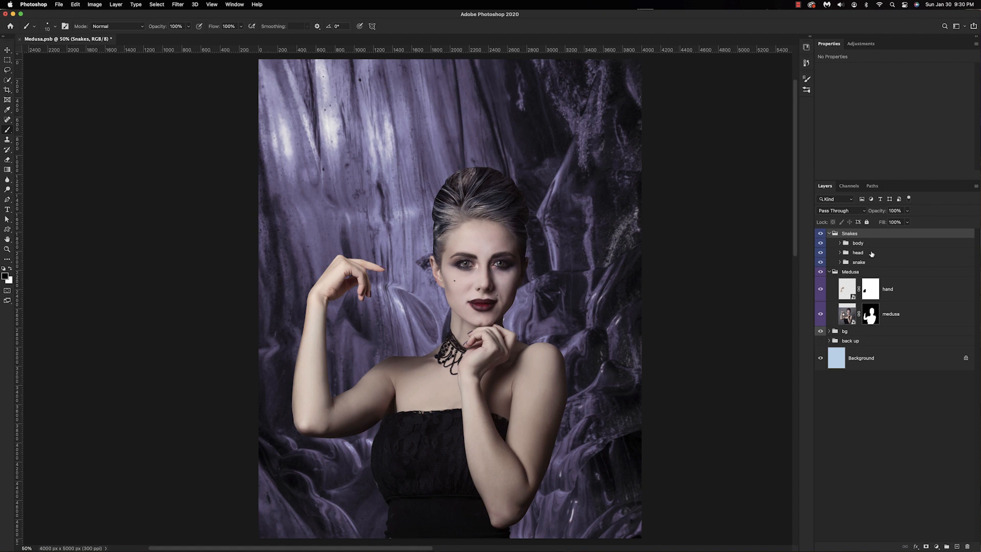
Step: Collapse the Medusa group, expand the snake group and show the snake 1 layer
{"action": "left_click", "coordinate": [829, 272]}
{"action": "left_click", "coordinate": [839, 262]}
{"action": "scroll", "coordinate": [912, 396], "scroll_direction": "down", "scroll_amount": 3}
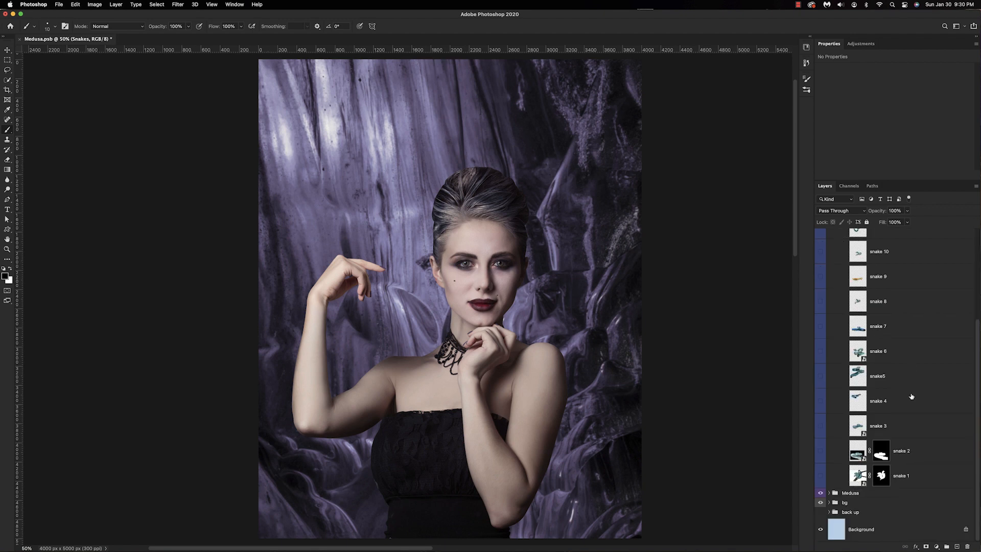
{"action": "left_click", "coordinate": [820, 476]}
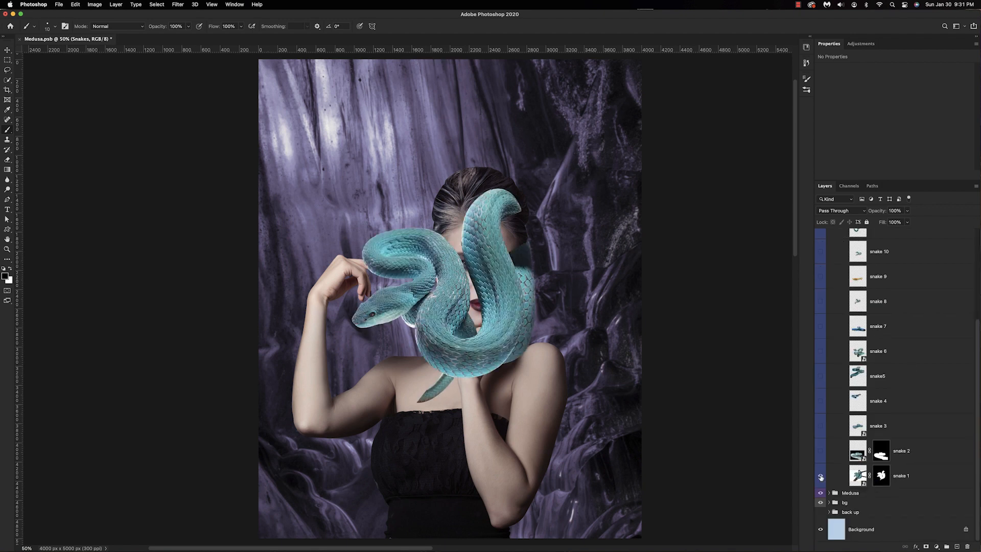
Step: Duplicate the snake 1 layer and move the copy to the top of the layer stack
{"action": "left_click", "coordinate": [858, 475]}
{"action": "key", "text": "super+j"}
{"action": "right_click", "coordinate": [859, 476]}
{"action": "left_click", "coordinate": [966, 478]}
{"action": "left_click_drag", "start_coordinate": [859, 478], "coordinate": [869, 240]}
Step: Scale down the snake 1 copy and place it over the hair on the side nearest the raised hand
{"action": "key", "text": "super+t"}
{"action": "left_click_drag", "start_coordinate": [641, 172], "coordinate": [445, 301]}
{"action": "left_click_drag", "start_coordinate": [397, 360], "coordinate": [485, 205]}
{"action": "left_click_drag", "start_coordinate": [534, 272], "coordinate": [492, 243]}
{"action": "left_click_drag", "start_coordinate": [444, 218], "coordinate": [471, 225]}
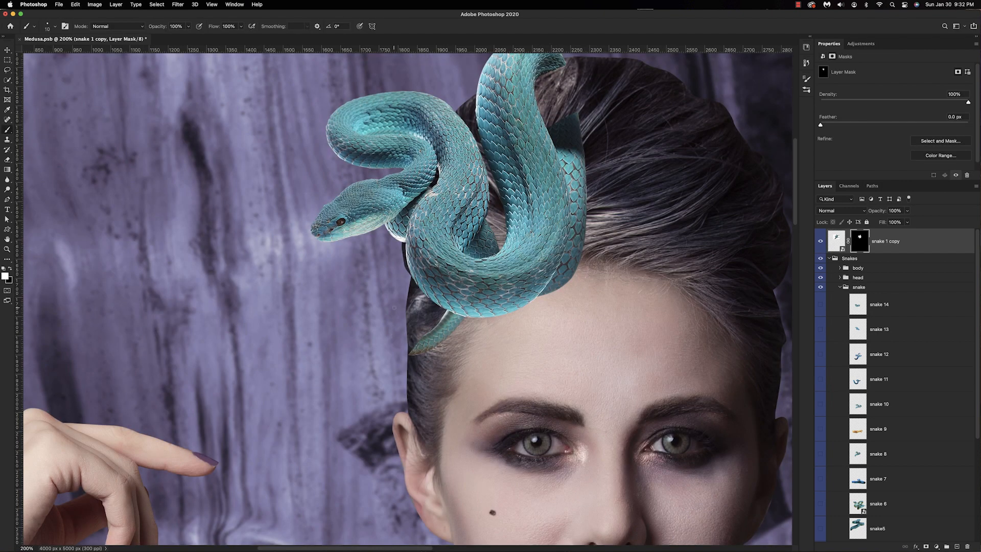
Step: Paint the tail tip and the body section behind the large coil out of the snake 1 copy's mask
{"action": "mouse_move", "coordinate": [442, 317]}
{"action": "left_mouse_down"}
{"action": "mouse_move", "coordinate": [450, 321]}
{"action": "mouse_move", "coordinate": [417, 351]}
{"action": "left_mouse_up"}
{"action": "scroll", "coordinate": [417, 352], "scroll_direction": "up", "scroll_amount": 3}
{"action": "scroll", "coordinate": [416, 351], "scroll_direction": "right", "scroll_amount": 1}
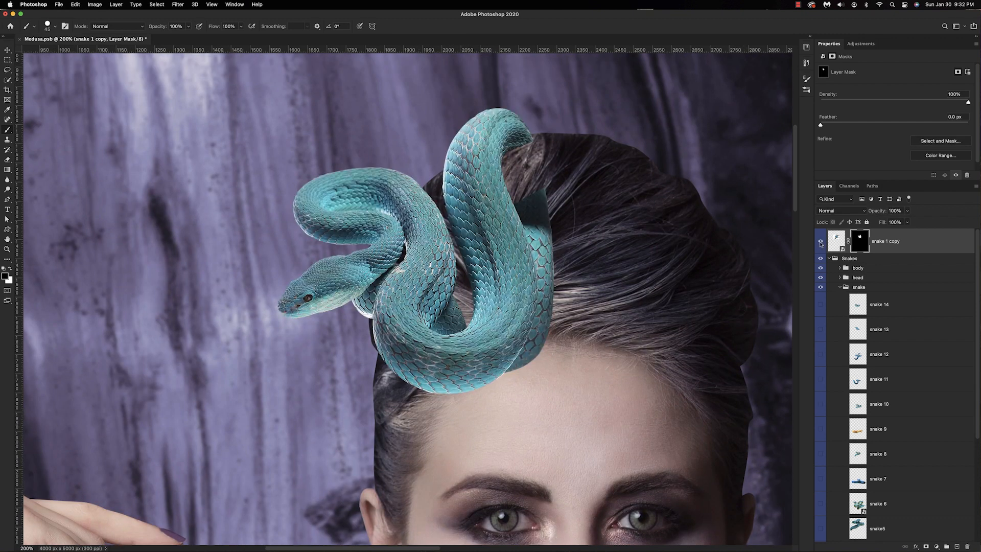
{"action": "mouse_move", "coordinate": [531, 197]}
{"action": "left_mouse_down"}
{"action": "mouse_move", "coordinate": [533, 232]}
{"action": "mouse_move", "coordinate": [556, 276]}
{"action": "left_mouse_up"}
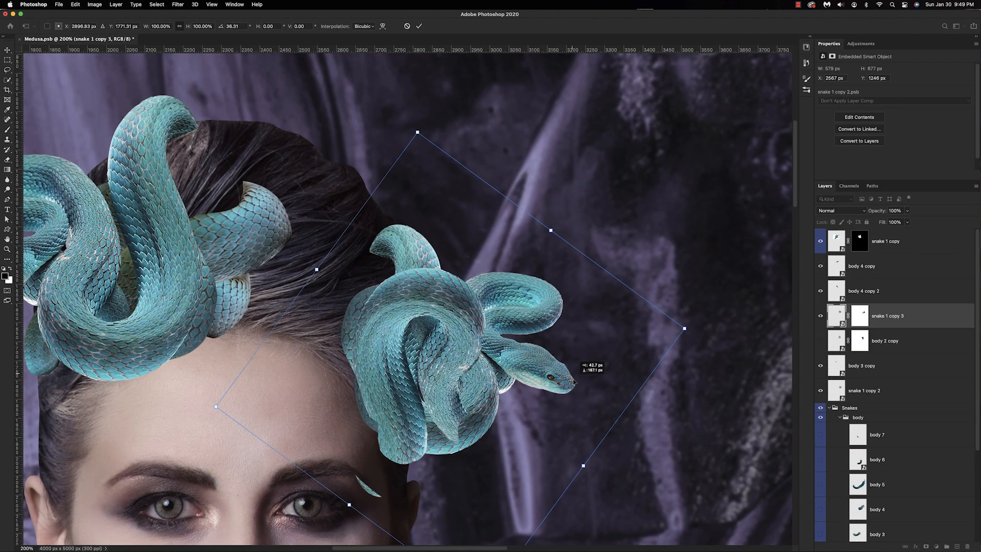
Step: Rotate the snake 1 copy 3 to about -7.4° and move it over the coils on the far side of the head
{"action": "left_click_drag", "start_coordinate": [572, 380], "coordinate": [564, 357]}
{"action": "key", "text": "super+minus"}
{"action": "key", "text": "super+minus"}
{"action": "key", "text": "super+minus"}
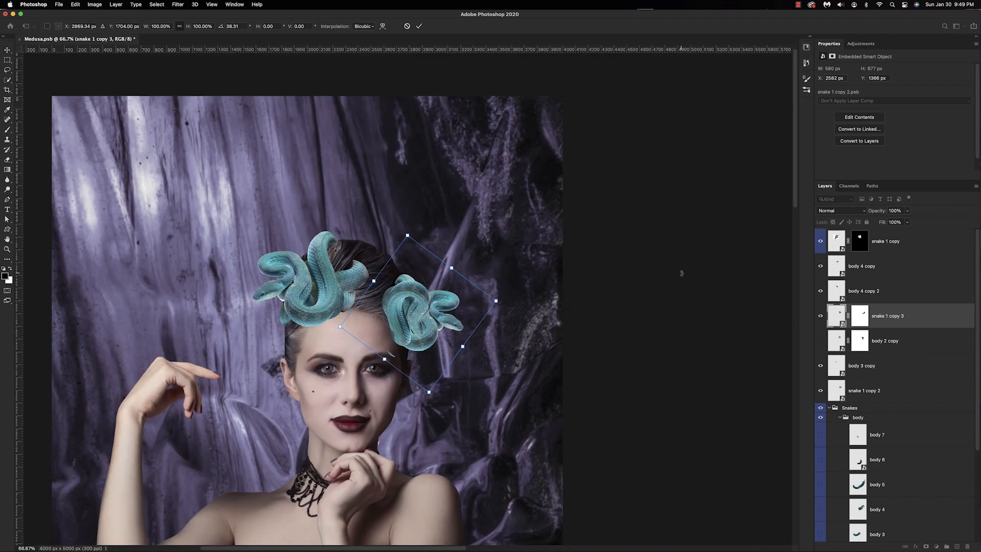
{"action": "key", "text": "super+plus"}
{"action": "key", "text": "super+plus"}
{"action": "left_click_drag", "start_coordinate": [639, 129], "coordinate": [436, 121]}
{"action": "left_click_drag", "start_coordinate": [450, 319], "coordinate": [418, 331]}
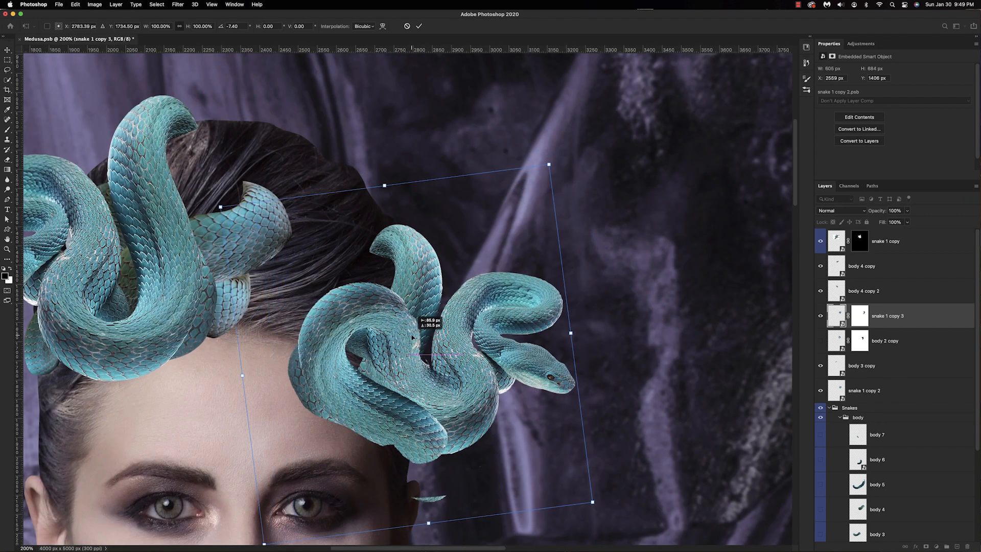
Step: Rotate the snake 1 copy 3 to about -48° and scale it to about 84% over the coils beside the forehead
{"action": "scroll", "coordinate": [408, 426], "scroll_direction": "down", "scroll_amount": 5}
{"action": "left_click_drag", "start_coordinate": [628, 281], "coordinate": [613, 132]}
{"action": "left_click_drag", "start_coordinate": [464, 260], "coordinate": [427, 228]}
{"action": "left_click_drag", "start_coordinate": [378, 417], "coordinate": [378, 342]}
{"action": "left_click_drag", "start_coordinate": [436, 204], "coordinate": [446, 263]}
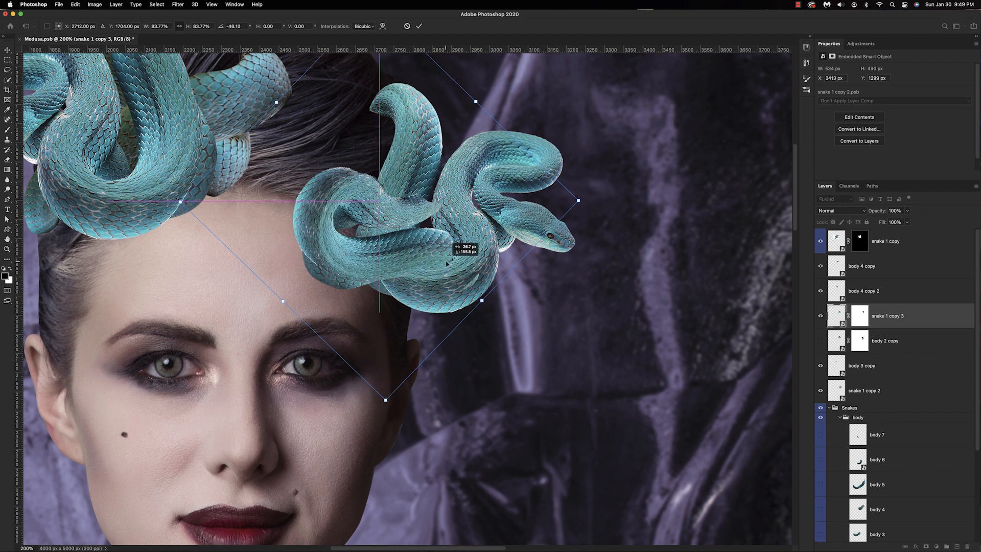
Step: Shrink the snake 1 copy 3 further into the coils and move its layer below snake 1 copy 2
{"action": "left_click_drag", "start_coordinate": [180, 201], "coordinate": [256, 196]}
{"action": "mouse_move", "coordinate": [401, 230]}
{"action": "left_mouse_down"}
{"action": "mouse_move", "coordinate": [381, 232]}
{"action": "mouse_move", "coordinate": [365, 172]}
{"action": "mouse_move", "coordinate": [394, 193]}
{"action": "left_mouse_up"}
{"action": "key", "text": "Return"}
{"action": "left_click_drag", "start_coordinate": [887, 316], "coordinate": [877, 393]}
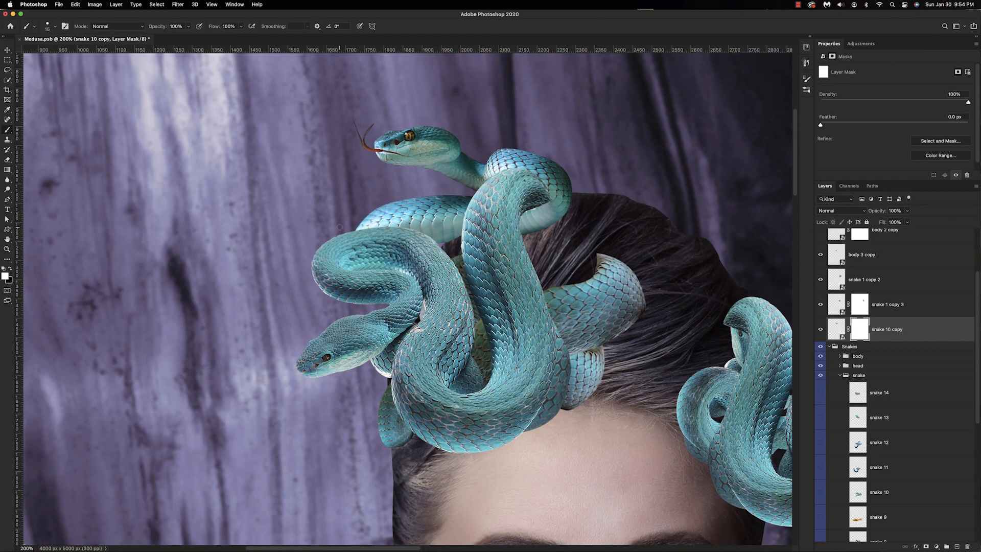
Step: Mask out the snake 10 copy's lower body section and the end of the snake 1 copy where the two snakes overlap
{"action": "mouse_move", "coordinate": [360, 224]}
{"action": "left_mouse_down"}
{"action": "mouse_move", "coordinate": [353, 202]}
{"action": "mouse_move", "coordinate": [437, 204]}
{"action": "mouse_move", "coordinate": [452, 234]}
{"action": "left_mouse_up"}
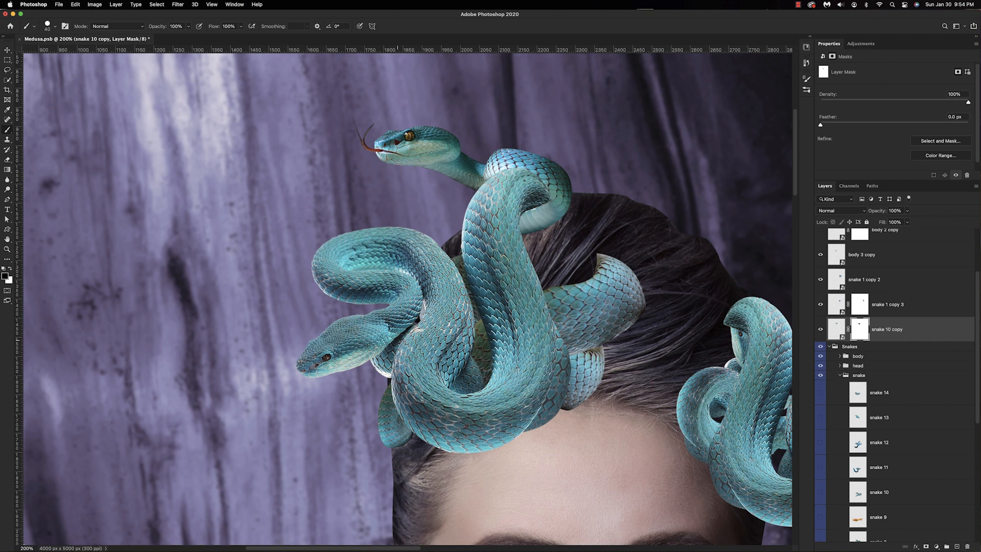
{"action": "left_click", "coordinate": [495, 172], "text": "super"}
{"action": "mouse_move", "coordinate": [508, 173]}
{"action": "left_mouse_down"}
{"action": "mouse_move", "coordinate": [544, 195]}
{"action": "mouse_move", "coordinate": [493, 175]}
{"action": "left_mouse_up"}
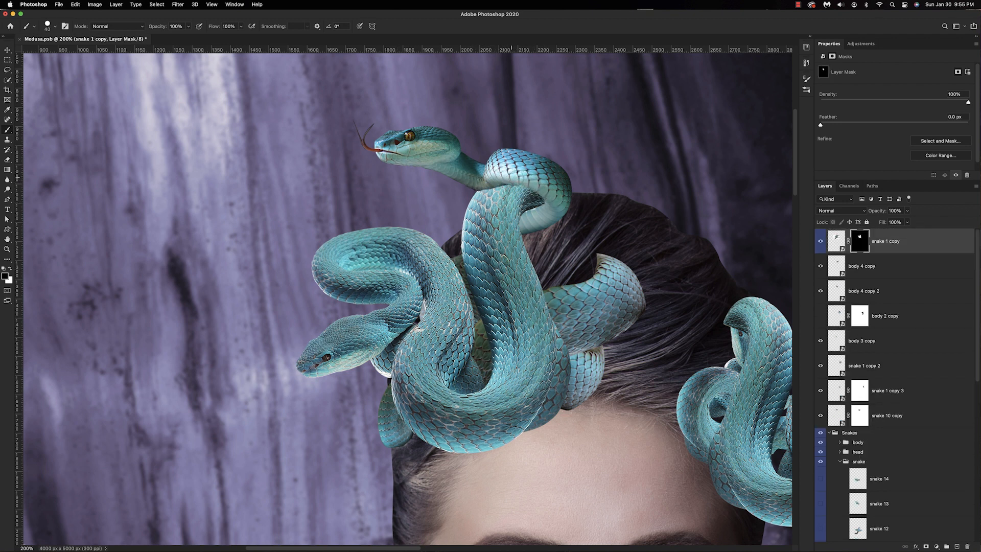
{"action": "left_click_drag", "start_coordinate": [498, 180], "coordinate": [476, 180]}
{"action": "scroll", "coordinate": [471, 131], "scroll_direction": "up", "scroll_amount": 1}
{"action": "mouse_move", "coordinate": [522, 220]}
{"action": "left_mouse_down"}
{"action": "mouse_move", "coordinate": [485, 227]}
{"action": "mouse_move", "coordinate": [511, 228]}
{"action": "mouse_move", "coordinate": [493, 222]}
{"action": "left_mouse_up"}
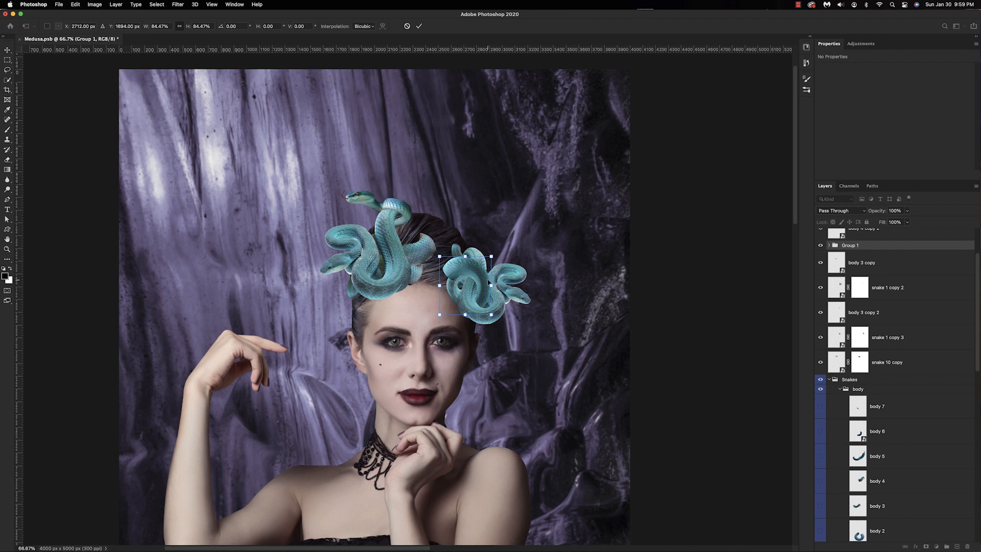
Step: Scale down Group 1 among the coils beside the forehead and touch up the body 2 copy's mask
{"action": "left_click_drag", "start_coordinate": [439, 256], "coordinate": [453, 273]}
{"action": "key", "text": "Return"}
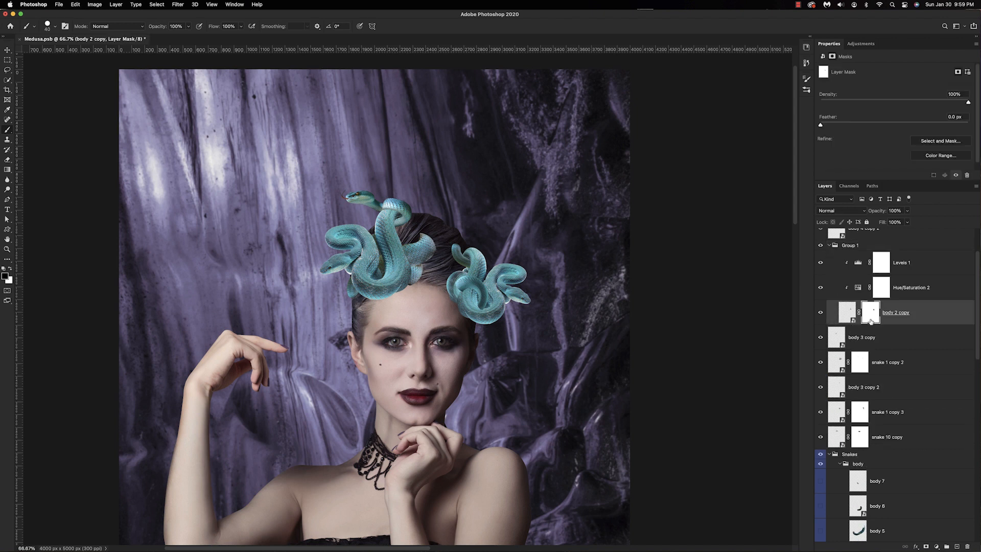
{"action": "key", "text": "super+plus"}
{"action": "key", "text": "super+plus"}
{"action": "key", "text": "super+plus"}
{"action": "left_click_drag", "start_coordinate": [621, 218], "coordinate": [617, 244]}
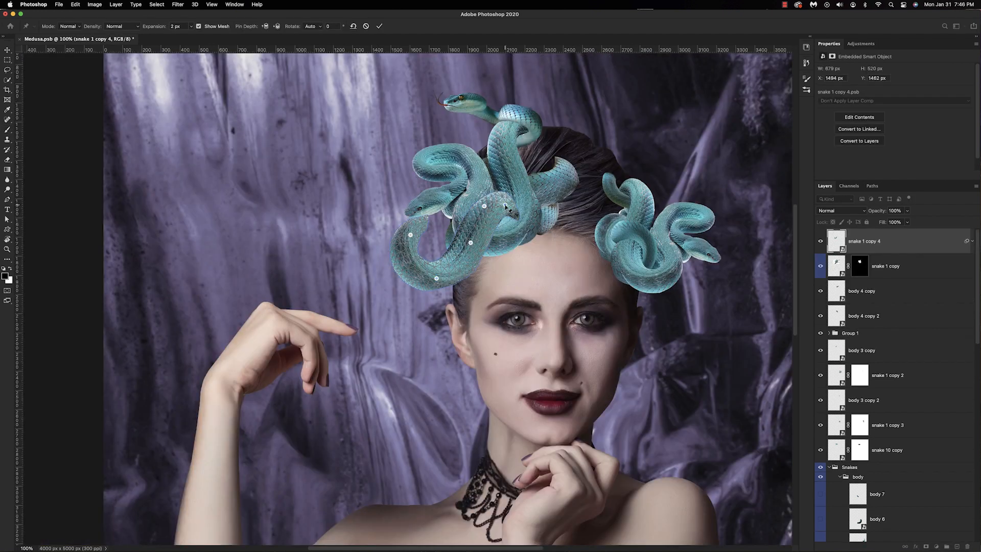
Step: Bend the snake 1 copy 4 with Puppet Warp by moving its pins and undo the last pin move
{"action": "left_click_drag", "start_coordinate": [507, 208], "coordinate": [505, 228]}
{"action": "left_click_drag", "start_coordinate": [437, 279], "coordinate": [442, 284]}
{"action": "left_click_drag", "start_coordinate": [411, 235], "coordinate": [428, 225]}
{"action": "key", "text": "super+z"}
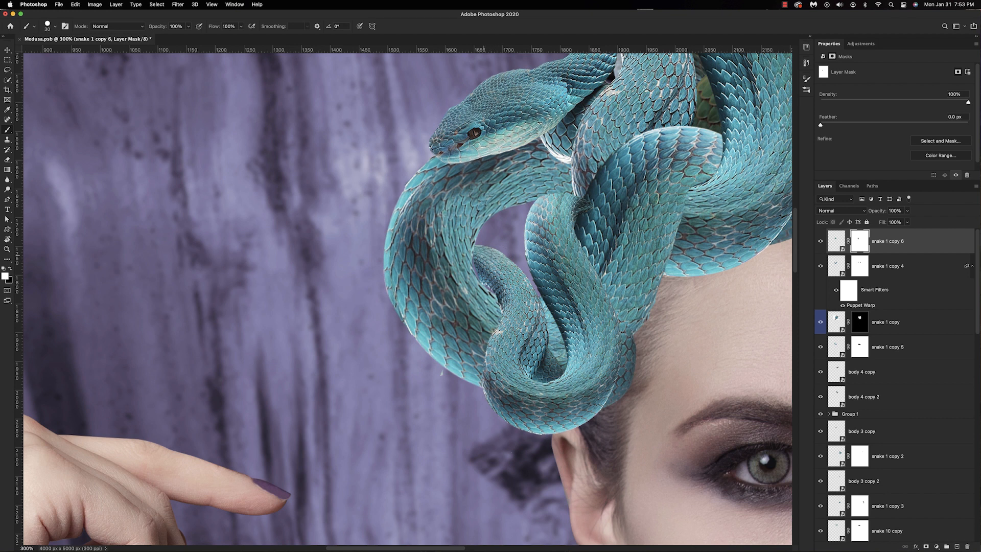
Step: Reduce the brush size and swap the foreground and background colors for painting the snake 1 copy 6's mask
{"action": "key", "text": "bracketleft"}
{"action": "key", "text": "x"}
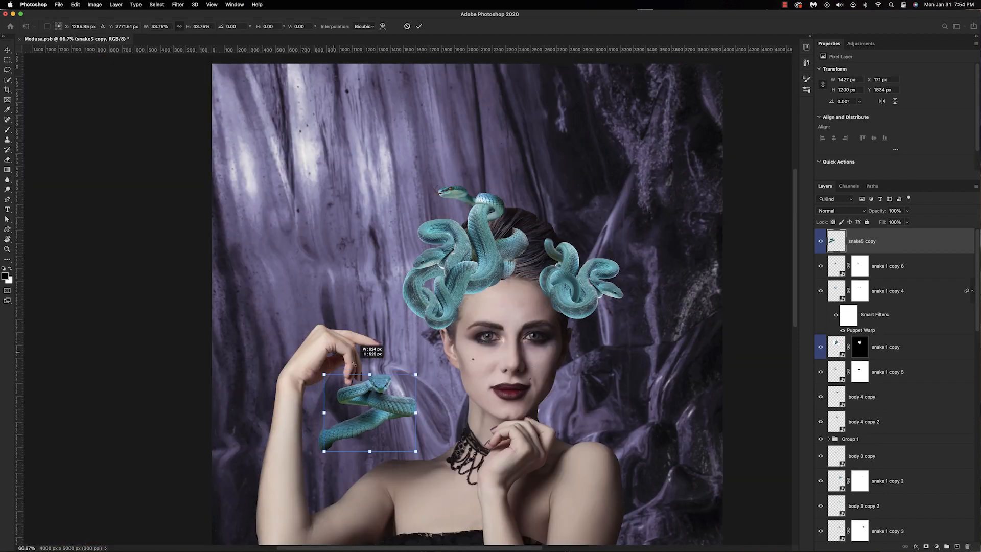
Step: Move the scaled-down snake5 copy over the front of the hair and flip it horizontally
{"action": "mouse_move", "coordinate": [358, 365]}
{"action": "left_mouse_down"}
{"action": "mouse_move", "coordinate": [414, 301]}
{"action": "mouse_move", "coordinate": [470, 319]}
{"action": "mouse_move", "coordinate": [501, 306]}
{"action": "mouse_move", "coordinate": [511, 261]}
{"action": "left_mouse_up"}
{"action": "right_click", "coordinate": [417, 307]}
{"action": "left_click", "coordinate": [439, 466]}
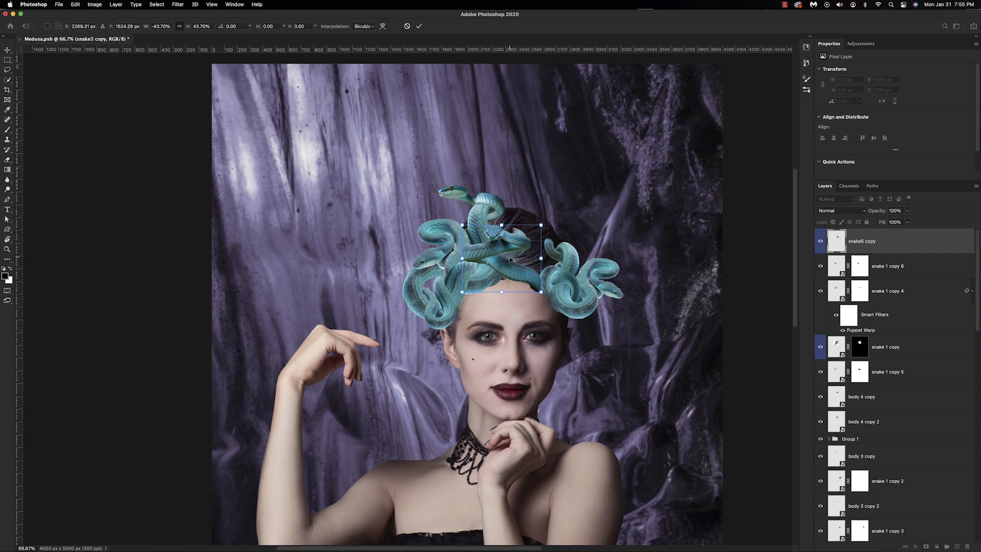
{"action": "key", "text": "Return"}
Step: Add a layer mask to the snake5 copy and paint out its lower body across the hairline with a harder brush
{"action": "left_click", "coordinate": [926, 546]}
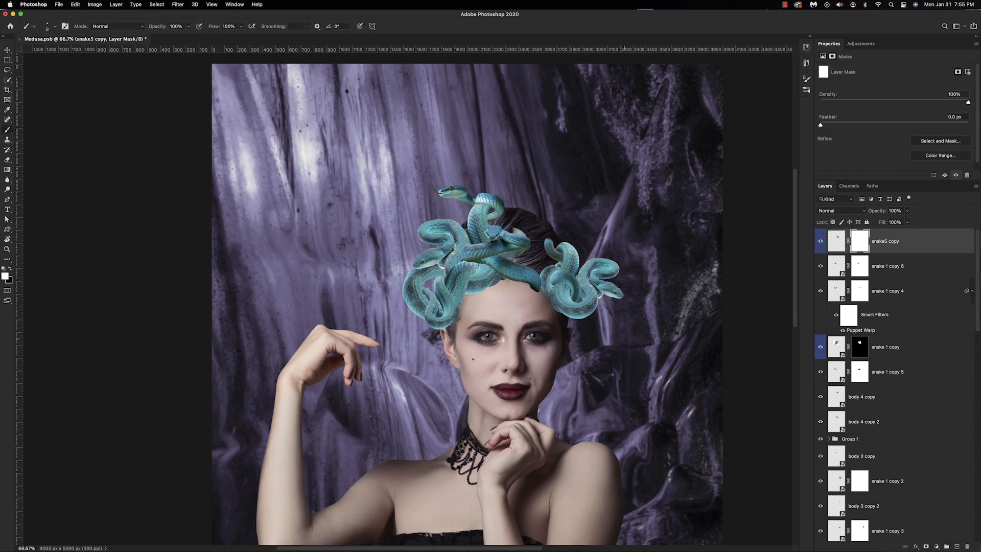
{"action": "key", "text": "super+equal"}
{"action": "key", "text": "super+equal"}
{"action": "left_click_drag", "start_coordinate": [740, 205], "coordinate": [499, 241]}
{"action": "key", "text": "shift+bracketright"}
{"action": "key", "text": "shift+bracketright"}
{"action": "mouse_move", "coordinate": [556, 301]}
{"action": "left_mouse_down"}
{"action": "mouse_move", "coordinate": [518, 254]}
{"action": "mouse_move", "coordinate": [450, 215]}
{"action": "mouse_move", "coordinate": [401, 218]}
{"action": "mouse_move", "coordinate": [441, 233]}
{"action": "left_mouse_up"}
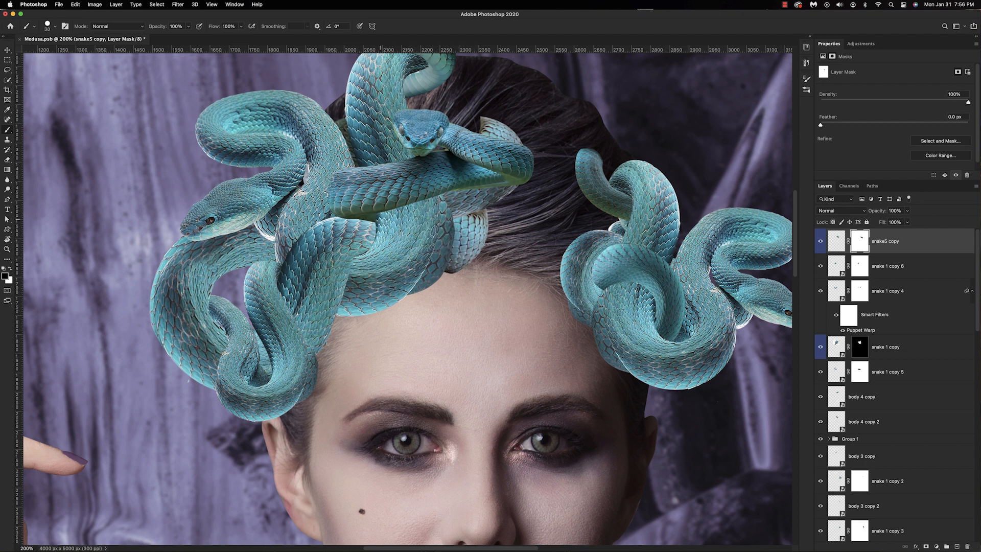
{"action": "key", "text": "super+equal"}
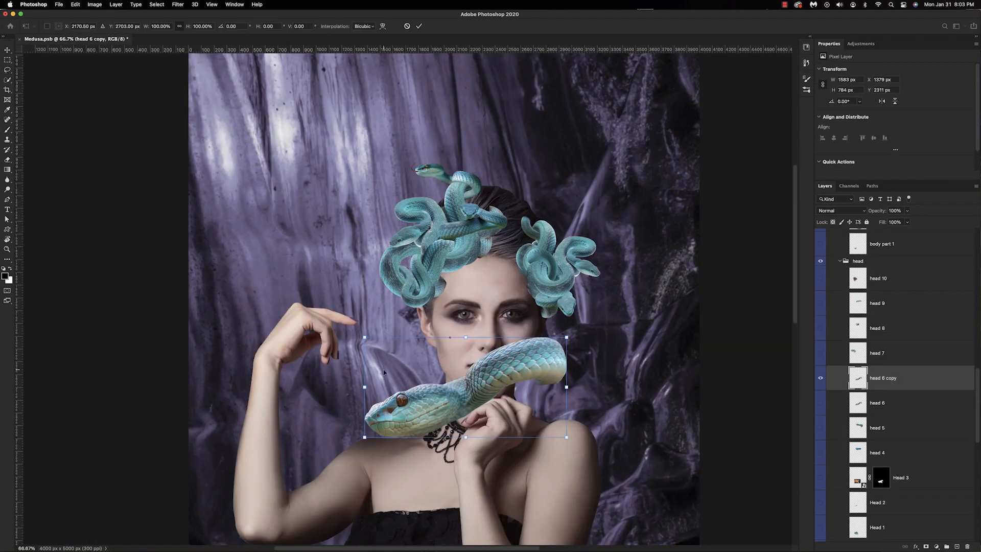
Step: Move the head 6 copy up across the woman's face and shift its layer upward in the stack
{"action": "mouse_move", "coordinate": [383, 369]}
{"action": "left_mouse_down"}
{"action": "mouse_move", "coordinate": [434, 352]}
{"action": "mouse_move", "coordinate": [516, 409]}
{"action": "mouse_move", "coordinate": [398, 270]}
{"action": "mouse_move", "coordinate": [421, 309]}
{"action": "mouse_move", "coordinate": [446, 313]}
{"action": "mouse_move", "coordinate": [422, 308]}
{"action": "left_mouse_up"}
{"action": "key", "text": "Return"}
{"action": "left_click_drag", "start_coordinate": [892, 375], "coordinate": [891, 360]}
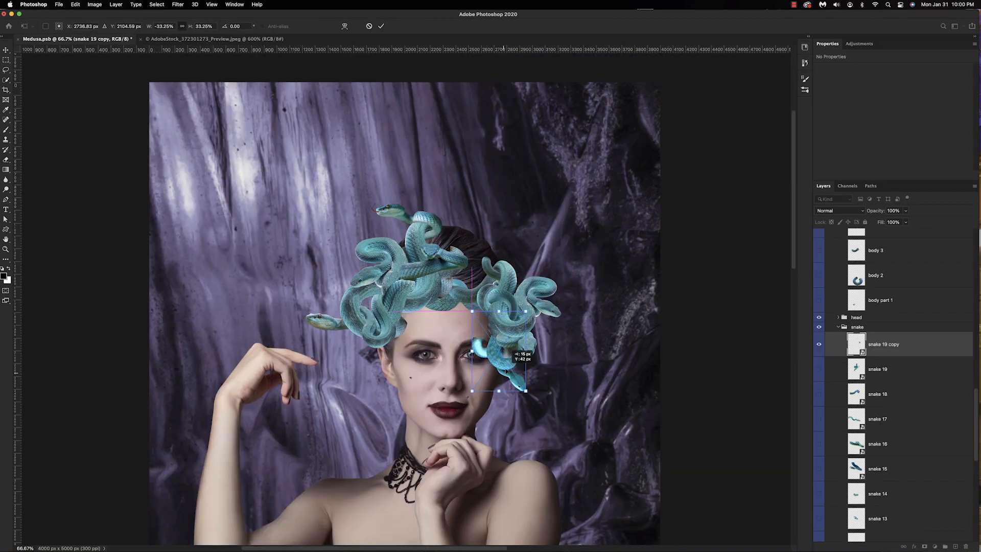
Step: Position the snake 19 copy beside the woman's eye, and add a layer mask to paint out its unwanted parts
{"action": "left_click_drag", "start_coordinate": [526, 357], "coordinate": [526, 353]}
{"action": "key", "text": "b"}
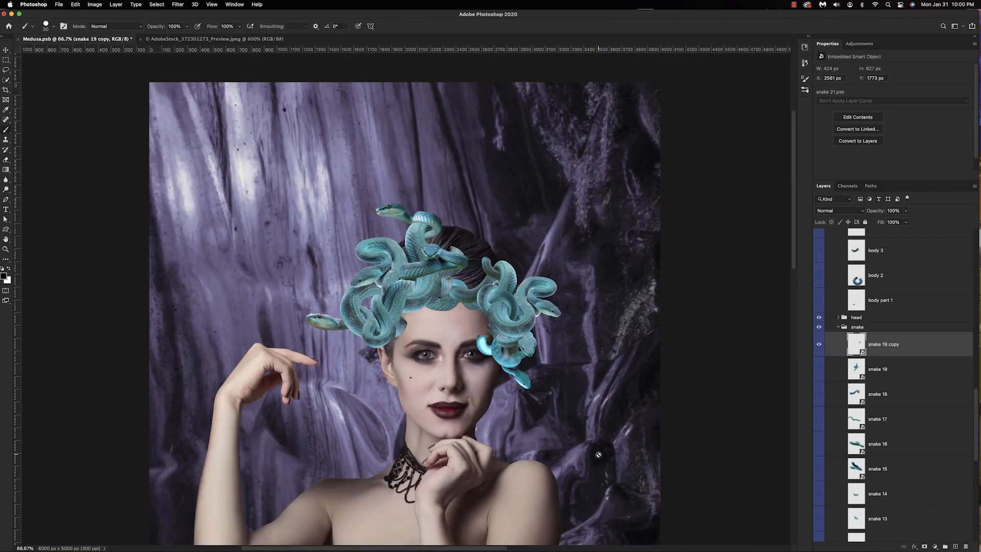
{"action": "scroll", "coordinate": [599, 457], "scroll_direction": "down", "scroll_amount": 5}
{"action": "left_click", "coordinate": [915, 538]}
{"action": "left_click", "coordinate": [894, 332]}
{"action": "left_click", "coordinate": [924, 546]}
{"action": "left_click_drag", "start_coordinate": [589, 13], "coordinate": [591, 13]}
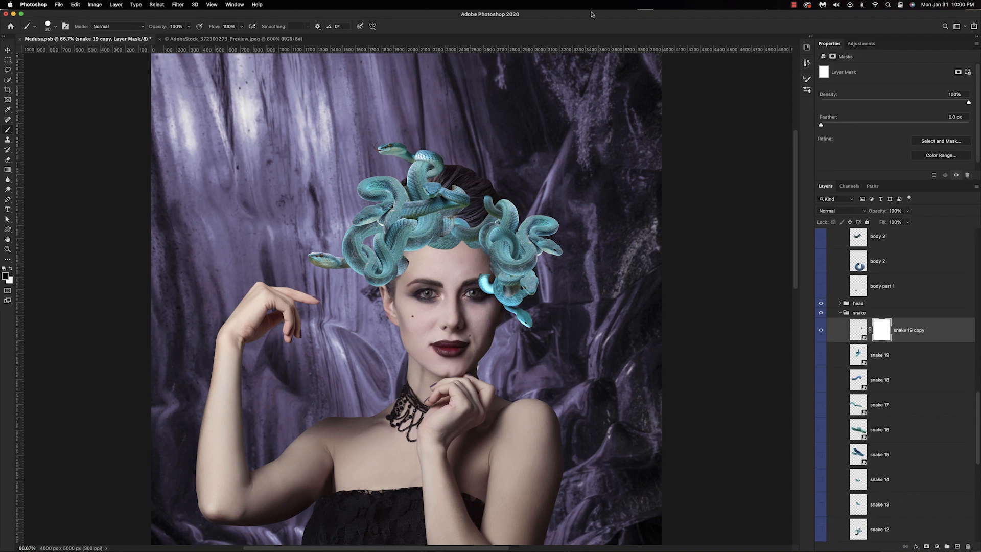
{"action": "scroll", "coordinate": [499, 289], "scroll_direction": "up", "scroll_amount": 2}
{"action": "mouse_move", "coordinate": [568, 269]}
{"action": "left_mouse_down"}
{"action": "mouse_move", "coordinate": [570, 304]}
{"action": "mouse_move", "coordinate": [563, 243]}
{"action": "mouse_move", "coordinate": [543, 254]}
{"action": "mouse_move", "coordinate": [548, 295]}
{"action": "left_mouse_up"}
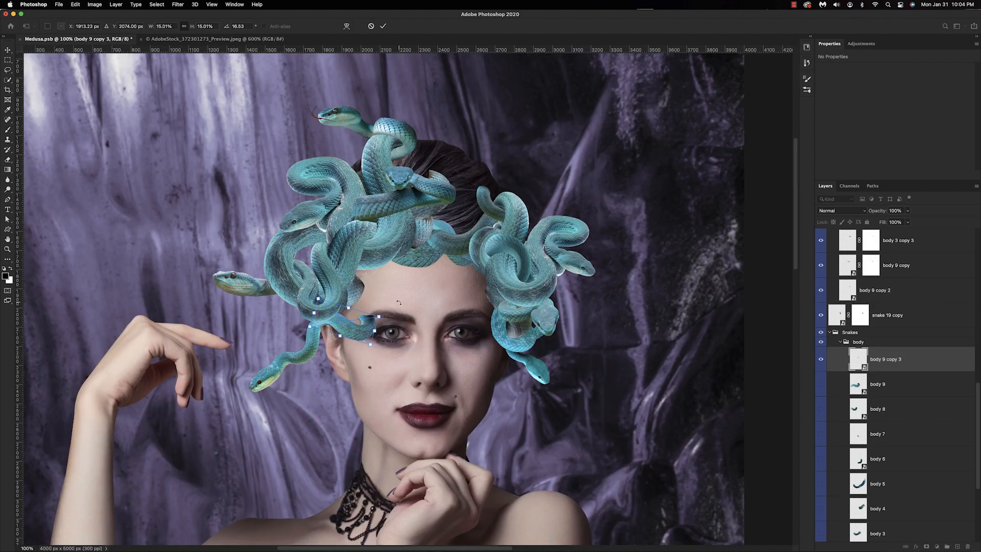
Step: Adjust the body 9 copy 3 beside the ear and position the body 10 copy 2 over the hair above the forehead
{"action": "mouse_move", "coordinate": [378, 281]}
{"action": "left_mouse_down"}
{"action": "mouse_move", "coordinate": [355, 317]}
{"action": "mouse_move", "coordinate": [368, 298]}
{"action": "left_mouse_up"}
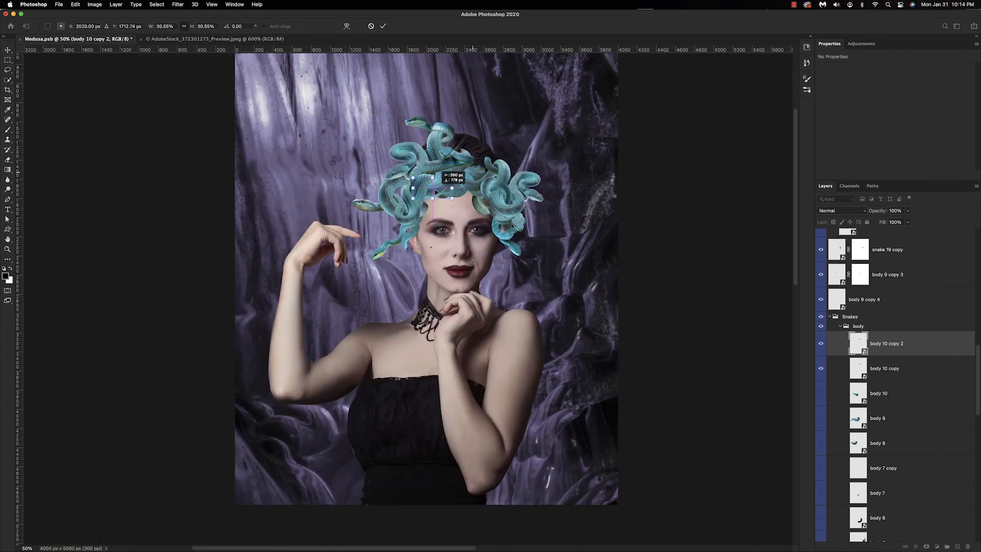
{"action": "left_click_drag", "start_coordinate": [429, 204], "coordinate": [437, 205]}
{"action": "key", "text": "Return"}
{"action": "scroll", "coordinate": [522, 266], "scroll_direction": "down", "scroll_amount": 4}
{"action": "key", "text": "super+t"}
{"action": "left_click_drag", "start_coordinate": [433, 166], "coordinate": [439, 166]}
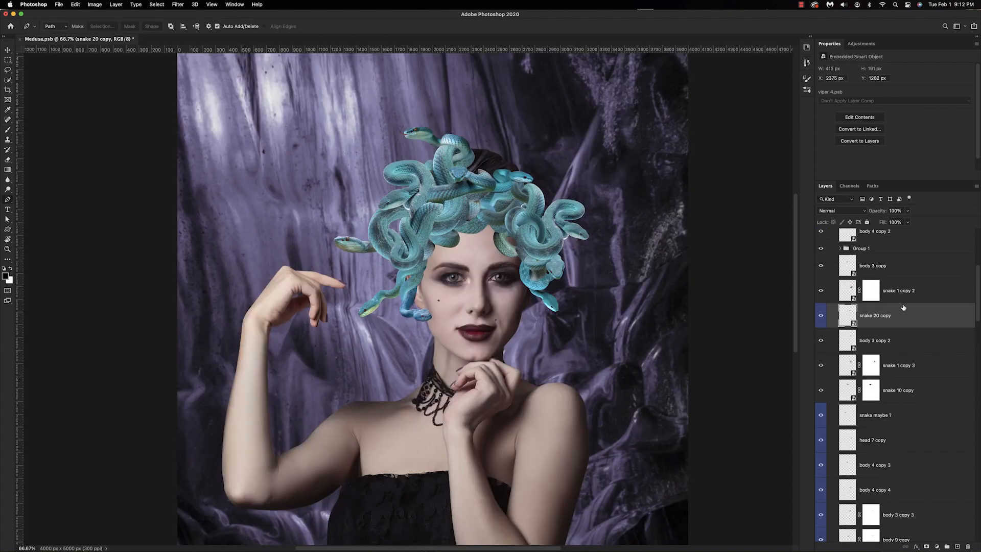
Step: Move and rotate the snake 20 copy over the exposed hair atop the head and shift its layer down below body 3 copy 2
{"action": "left_click_drag", "start_coordinate": [490, 137], "coordinate": [535, 187]}
{"action": "left_click_drag", "start_coordinate": [520, 181], "coordinate": [521, 181]}
{"action": "left_click_drag", "start_coordinate": [540, 190], "coordinate": [487, 164]}
{"action": "key", "text": "Return"}
{"action": "left_click_drag", "start_coordinate": [890, 316], "coordinate": [889, 341]}
{"action": "left_click", "coordinate": [822, 250]}
{"action": "left_click", "coordinate": [822, 249]}
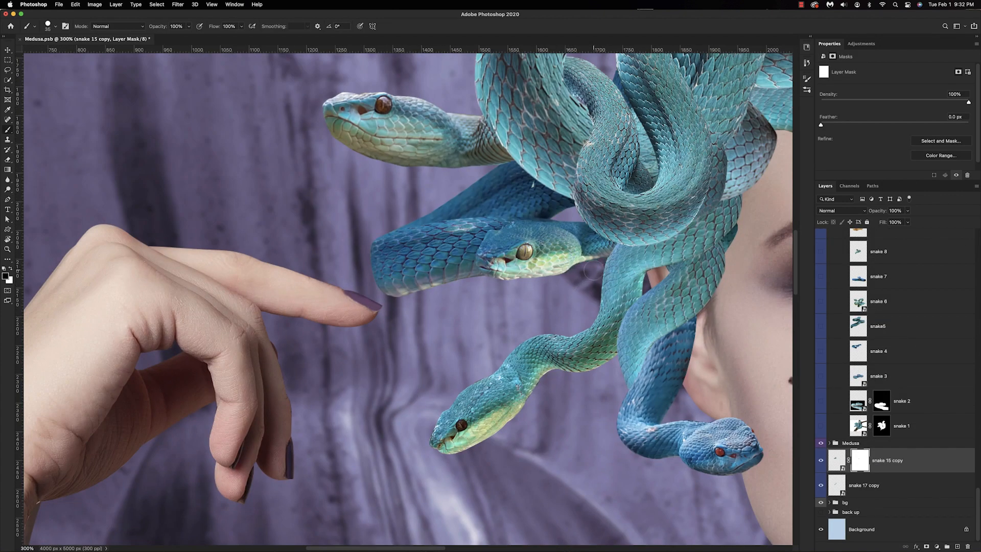
Step: Paint out the snake 15 copy's thick body beside the pointing finger on its layer mask, leaving only the head
{"action": "mouse_move", "coordinate": [508, 206]}
{"action": "left_mouse_down"}
{"action": "mouse_move", "coordinate": [541, 210]}
{"action": "mouse_move", "coordinate": [503, 209]}
{"action": "mouse_move", "coordinate": [490, 190]}
{"action": "mouse_move", "coordinate": [494, 207]}
{"action": "mouse_move", "coordinate": [463, 260]}
{"action": "mouse_move", "coordinate": [480, 271]}
{"action": "mouse_move", "coordinate": [473, 207]}
{"action": "mouse_move", "coordinate": [378, 260]}
{"action": "left_mouse_up"}
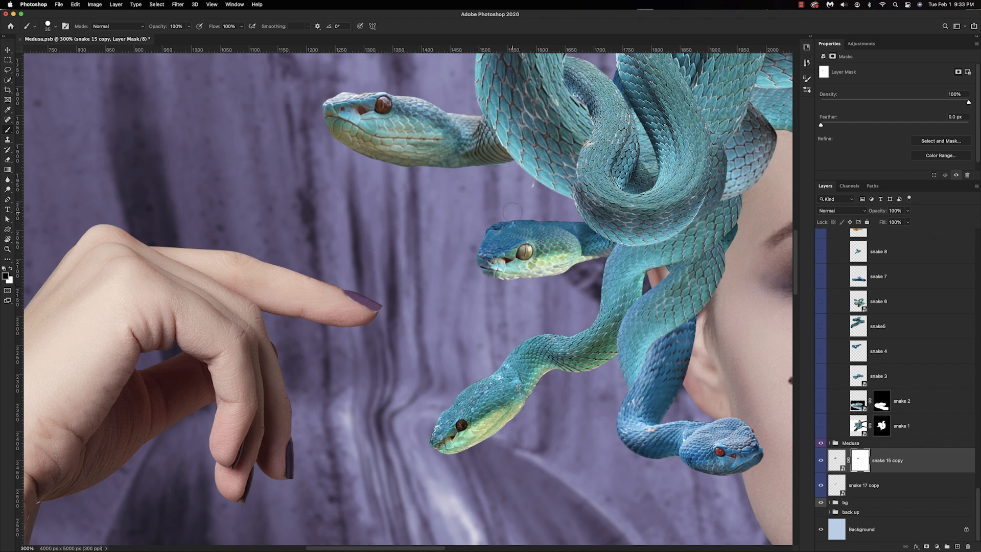
{"action": "key", "text": "super+equal"}
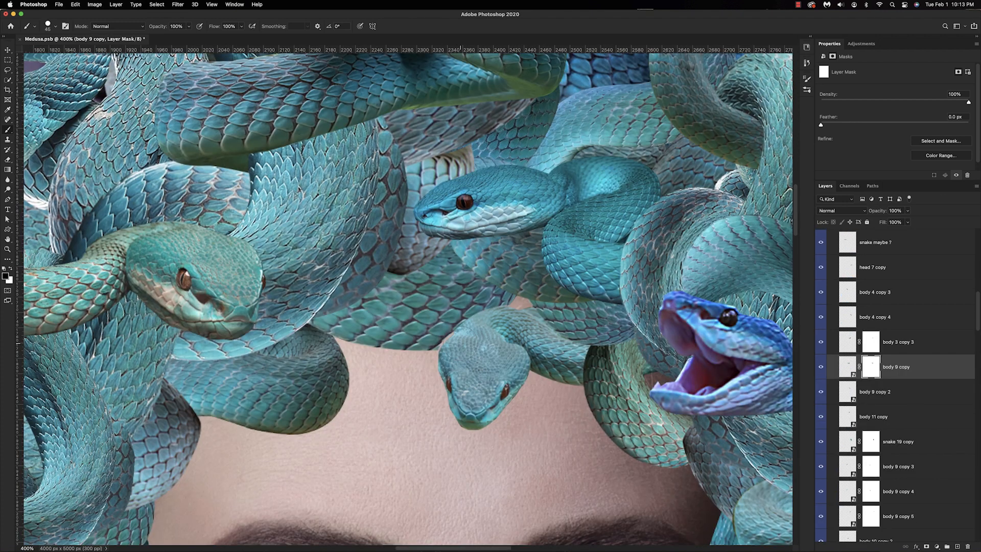
Step: Refine the body 9 copy's mask above the forehead and adjust the transform of the snake 1 copy 6 near the crown
{"action": "key", "text": "super+equal"}
{"action": "left_click_drag", "start_coordinate": [469, 345], "coordinate": [456, 365]}
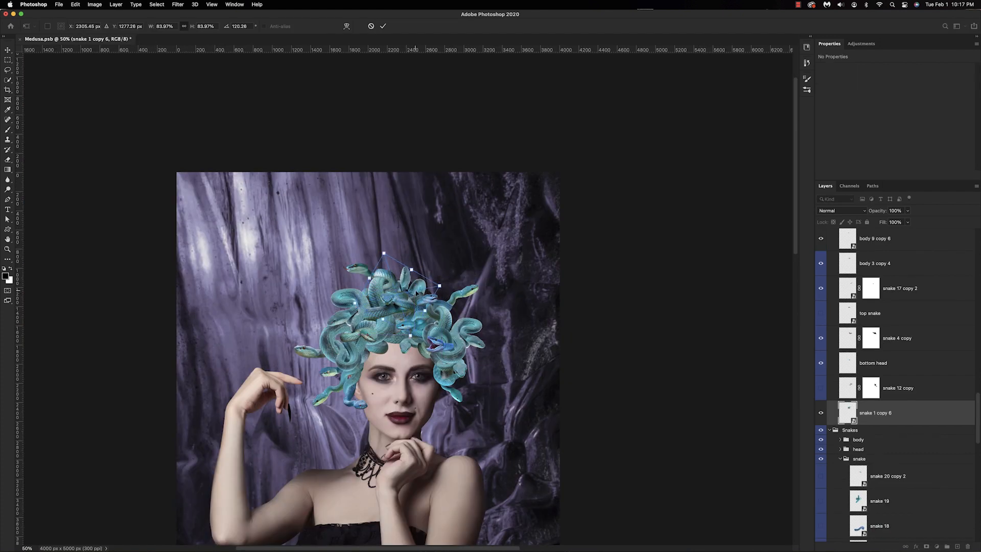
{"action": "mouse_move", "coordinate": [429, 278]}
{"action": "left_mouse_down"}
{"action": "mouse_move", "coordinate": [416, 271]}
{"action": "mouse_move", "coordinate": [436, 282]}
{"action": "left_mouse_up"}
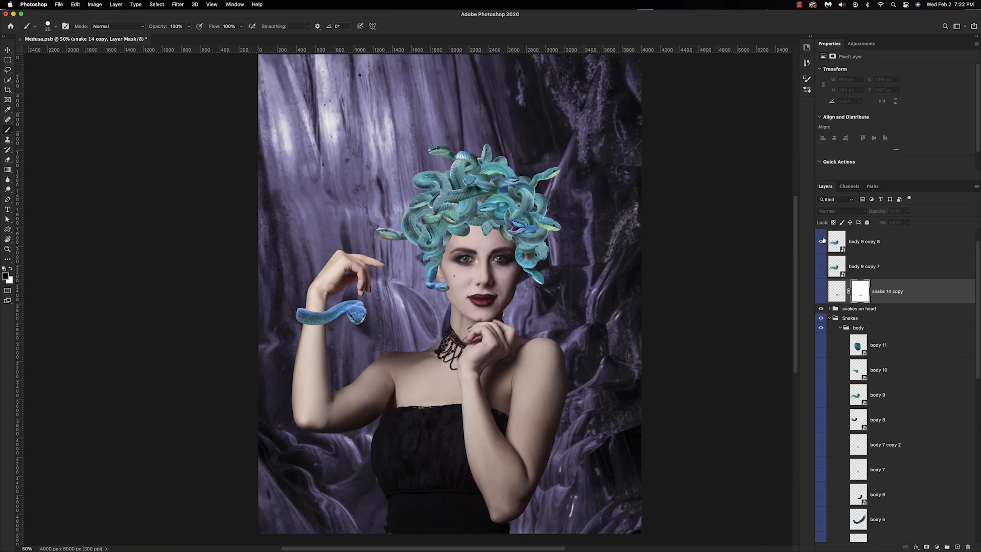
Step: Scale body 9 copy 8 to about 30%, rotate it about -25 degrees, and place it around the forearm below the wrist snake
{"action": "left_click", "coordinate": [859, 244]}
{"action": "key", "text": "ctrl+t"}
{"action": "left_click_drag", "start_coordinate": [284, 289], "coordinate": [324, 368]}
{"action": "left_click_drag", "start_coordinate": [361, 383], "coordinate": [314, 340]}
{"action": "key", "text": "super+plus"}
{"action": "key", "text": "super+plus"}
{"action": "left_click_drag", "start_coordinate": [514, 346], "coordinate": [505, 315]}
{"action": "left_click_drag", "start_coordinate": [478, 281], "coordinate": [470, 294]}
{"action": "left_click_drag", "start_coordinate": [467, 328], "coordinate": [454, 351]}
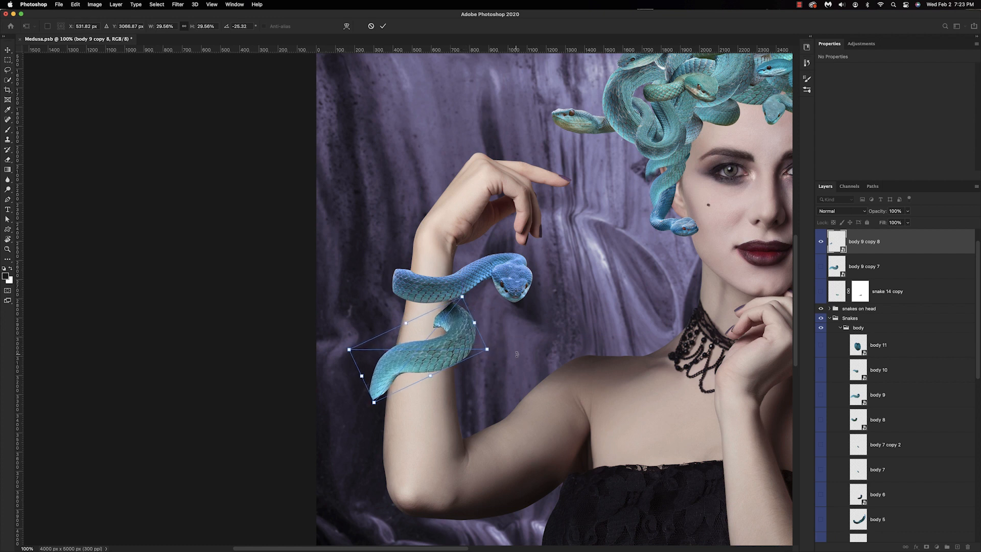
{"action": "key", "text": "Return"}
Step: Add a layer mask to body 9 copy 8 and paint out its upper end on the forearm within a selection from the medusa mask
{"action": "key", "text": "b"}
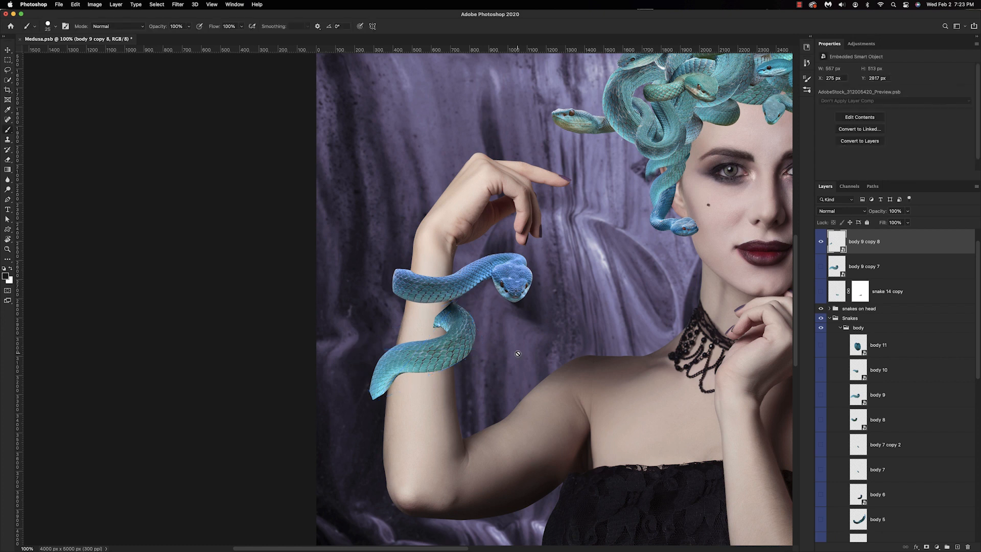
{"action": "left_click", "coordinate": [926, 546]}
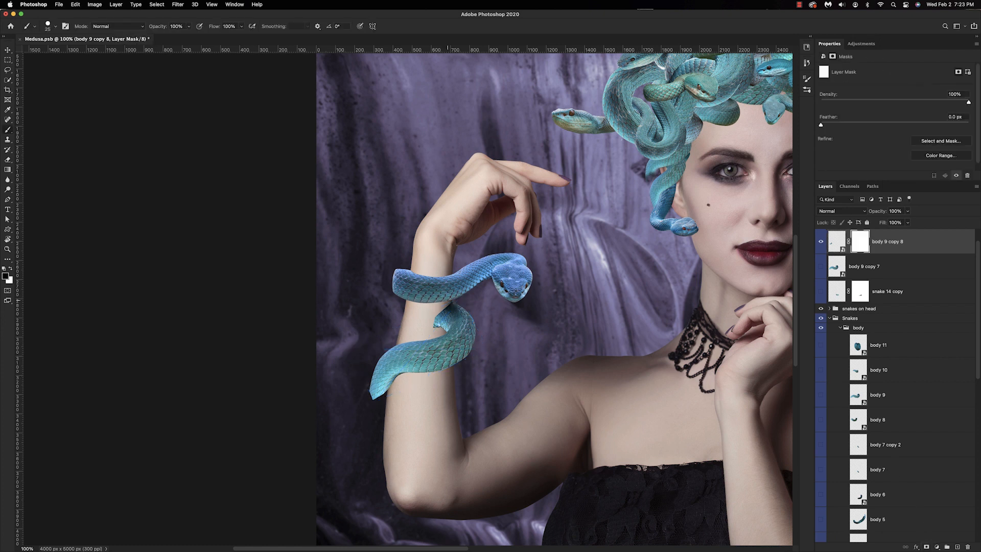
{"action": "scroll", "coordinate": [871, 375], "scroll_direction": "down", "scroll_amount": 10}
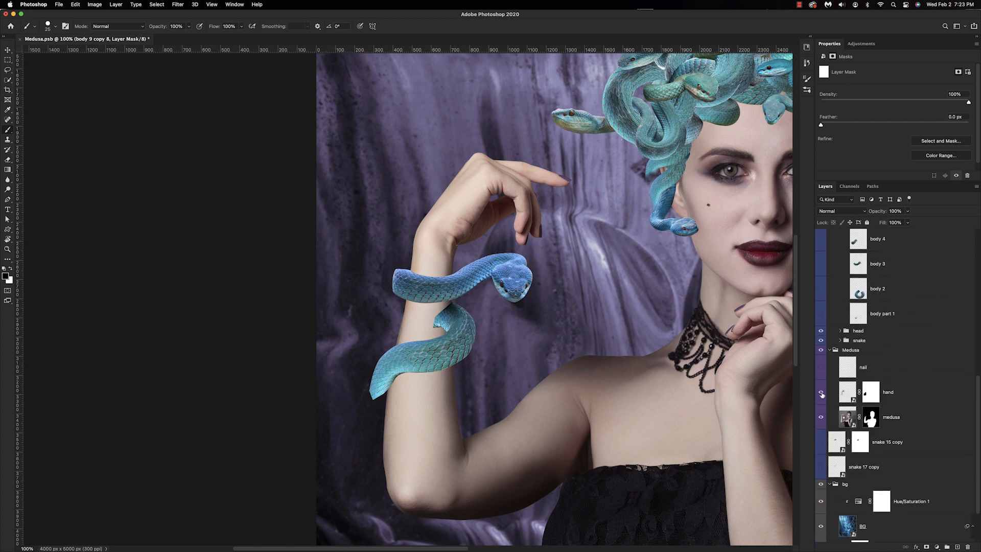
{"action": "left_click", "coordinate": [870, 417], "text": "super"}
{"action": "key", "text": "bracketright"}
{"action": "key", "text": "bracketright"}
{"action": "key", "text": "bracketright"}
{"action": "left_click", "coordinate": [444, 313]}
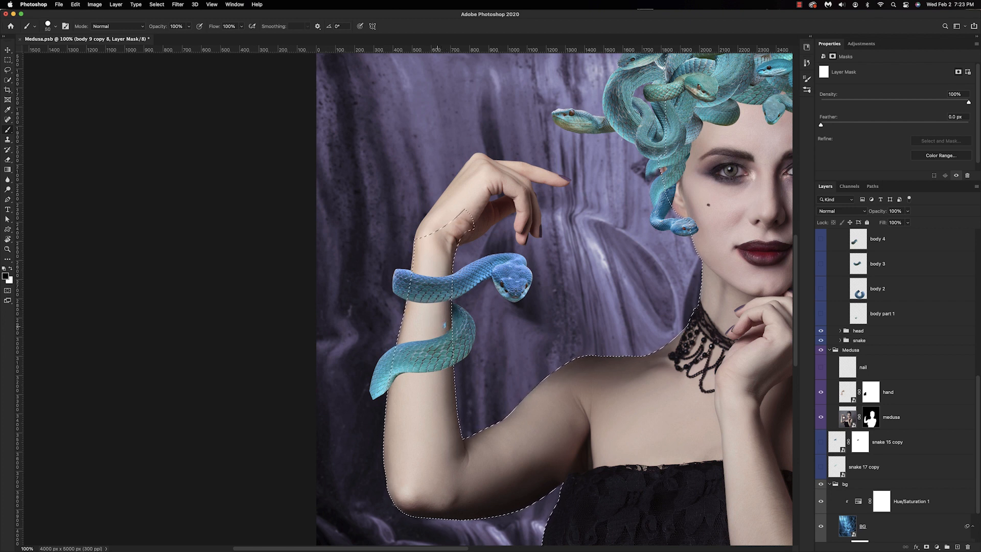
{"action": "key", "text": "super+d"}
Step: Paint out the pointed end of body 9 copy 8 beyond the forearm's outer edge on its layer mask
{"action": "left_click_drag", "start_coordinate": [375, 354], "coordinate": [382, 389]}
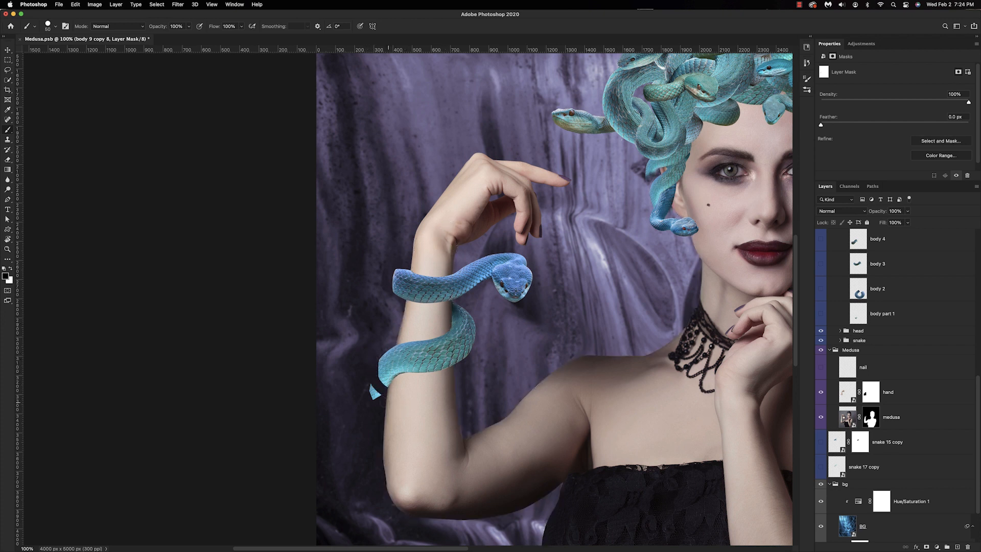
{"action": "key", "text": "super+equal"}
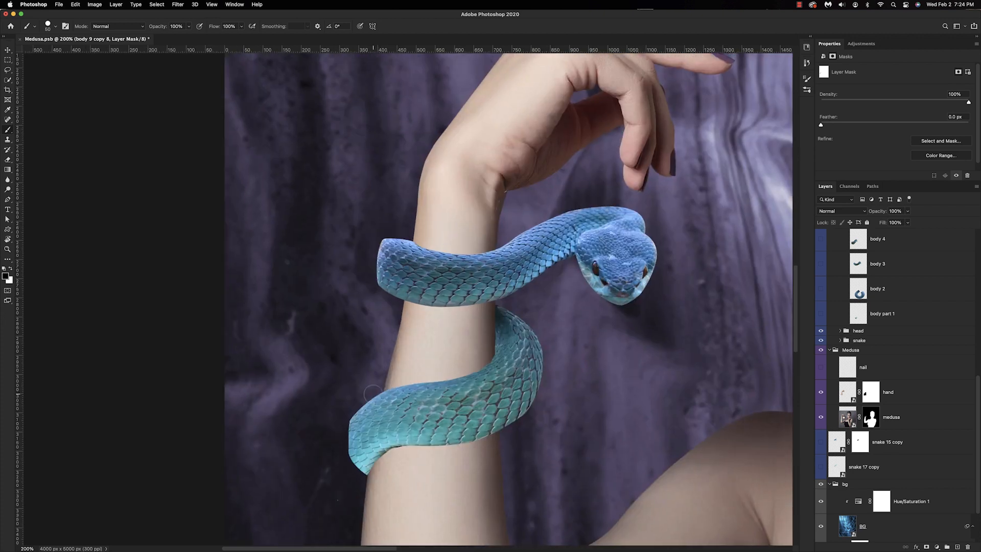
{"action": "scroll", "coordinate": [373, 394], "scroll_direction": "left", "scroll_amount": 5}
{"action": "scroll", "coordinate": [373, 393], "scroll_direction": "down", "scroll_amount": 2}
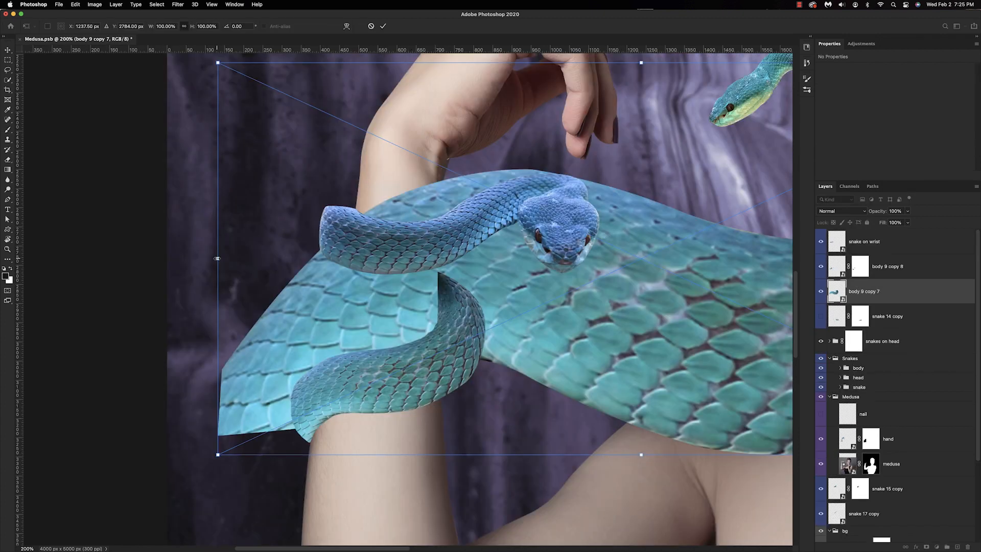
Step: Shrink and rotate body 9 copy 7 and fit it into the crook of the elbow as the snake's tail
{"action": "left_click_drag", "start_coordinate": [217, 258], "coordinate": [559, 258]}
{"action": "left_click_drag", "start_coordinate": [605, 284], "coordinate": [452, 519]}
{"action": "scroll", "coordinate": [563, 326], "scroll_direction": "down", "scroll_amount": 5}
{"action": "left_click_drag", "start_coordinate": [607, 307], "coordinate": [481, 357]}
{"action": "scroll", "coordinate": [481, 357], "scroll_direction": "down", "scroll_amount": 6}
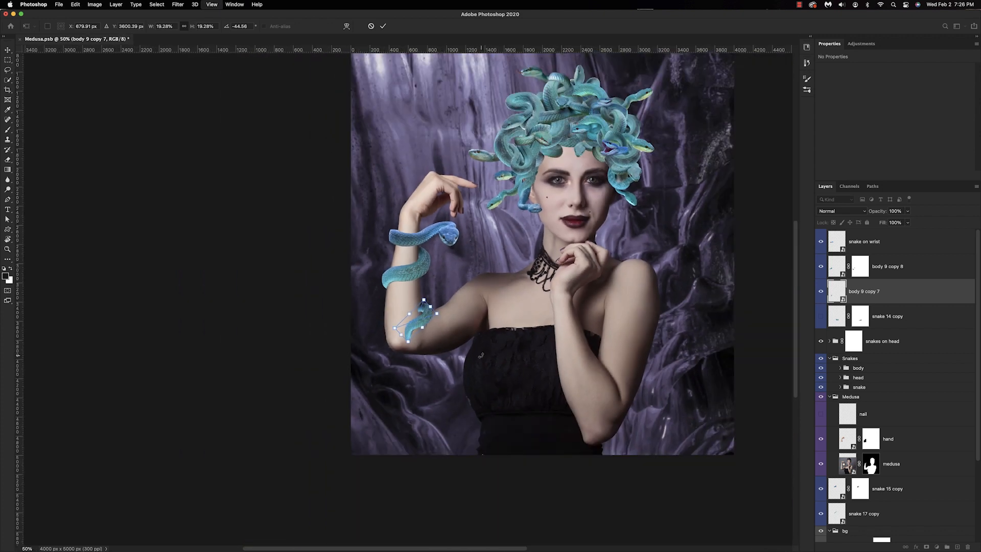
{"action": "scroll", "coordinate": [481, 357], "scroll_direction": "up", "scroll_amount": 2}
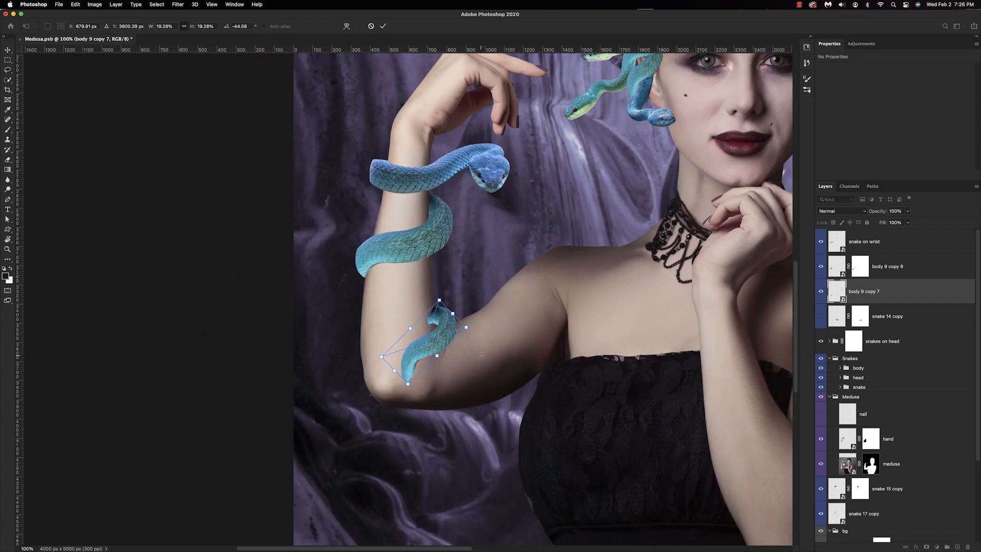
{"action": "left_click_drag", "start_coordinate": [409, 329], "coordinate": [418, 336]}
{"action": "left_click_drag", "start_coordinate": [503, 329], "coordinate": [509, 297]}
{"action": "mouse_move", "coordinate": [443, 341]}
{"action": "left_mouse_down"}
{"action": "mouse_move", "coordinate": [398, 357]}
{"action": "mouse_move", "coordinate": [440, 338]}
{"action": "left_mouse_up"}
{"action": "key", "text": "Return"}
Step: Add a layer mask to body 9 copy 7 and paint out the cut upper end and the outer edge of the tail
{"action": "key", "text": "b"}
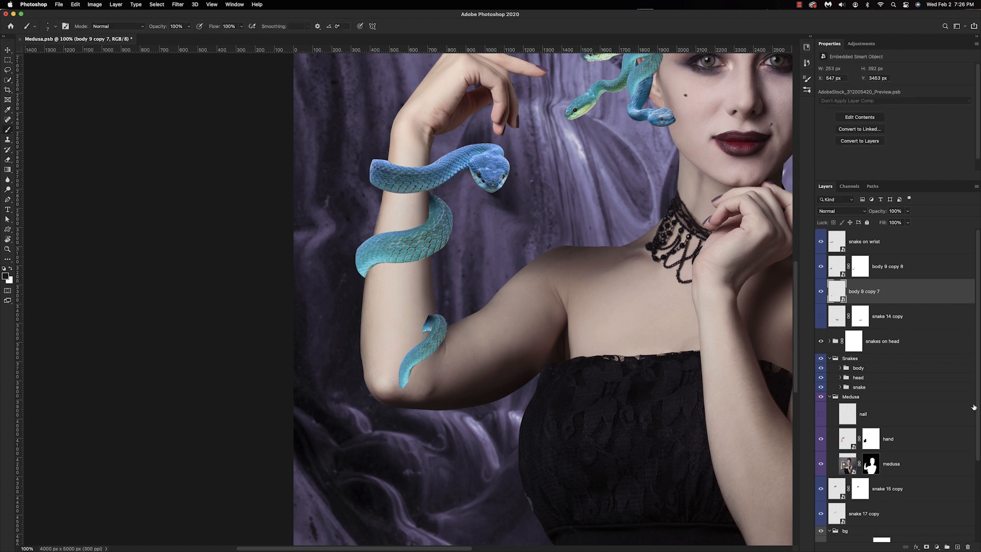
{"action": "left_click", "coordinate": [925, 547]}
{"action": "key", "text": "super+plus"}
{"action": "key", "text": "super+plus"}
{"action": "mouse_move", "coordinate": [481, 345]}
{"action": "left_mouse_down"}
{"action": "mouse_move", "coordinate": [465, 404]}
{"action": "mouse_move", "coordinate": [466, 347]}
{"action": "left_mouse_up"}
{"action": "scroll", "coordinate": [459, 348], "scroll_direction": "down", "scroll_amount": 3}
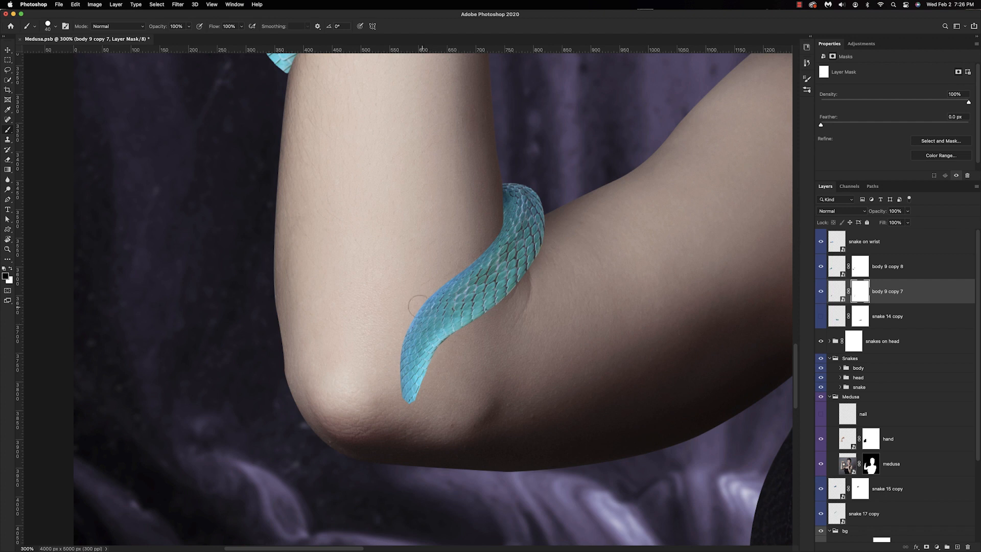
{"action": "mouse_move", "coordinate": [405, 309]}
{"action": "left_mouse_down"}
{"action": "mouse_move", "coordinate": [396, 370]}
{"action": "mouse_move", "coordinate": [423, 406]}
{"action": "left_mouse_up"}
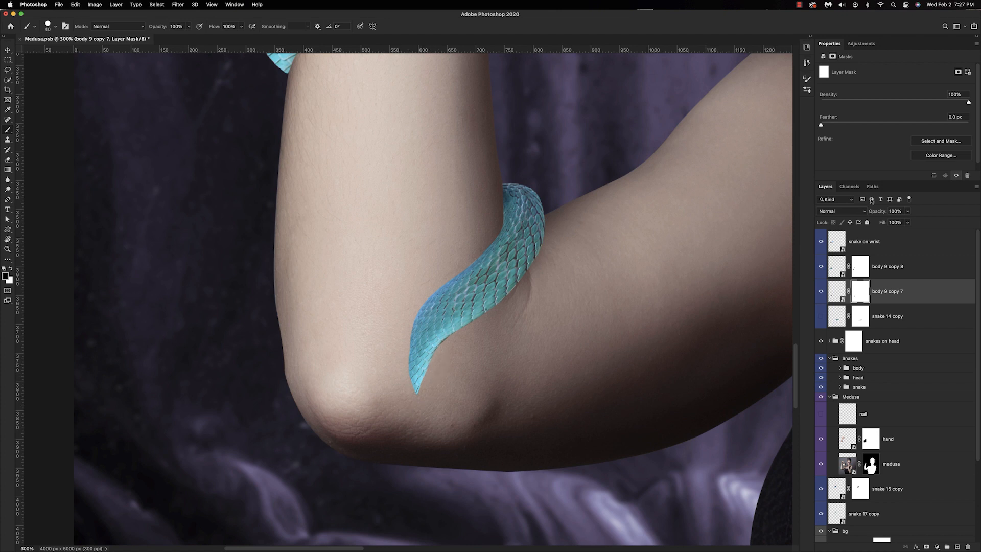
Step: Convert the masked body 9 copy 7 to a smart object and open it in the Liquify filter
{"action": "right_click", "coordinate": [887, 291]}
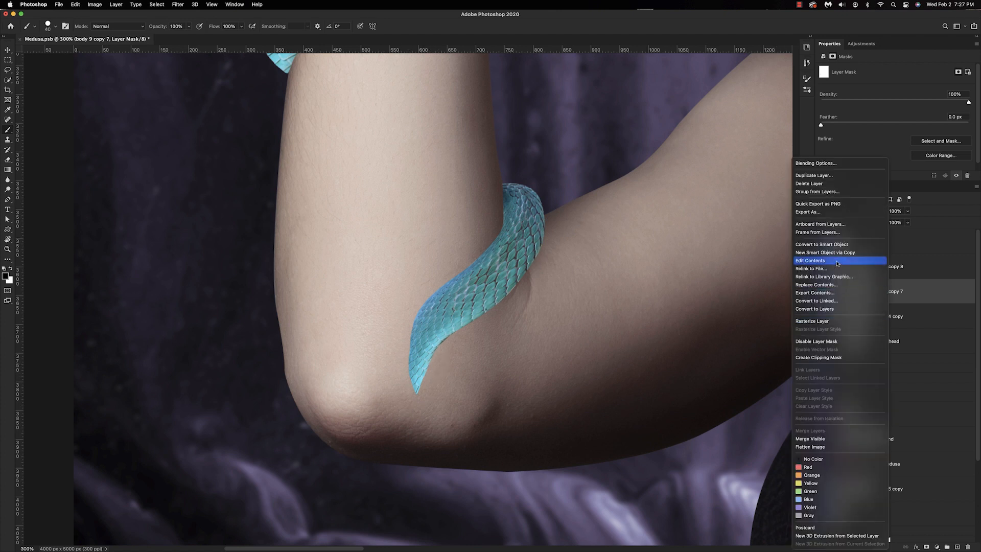
{"action": "left_click", "coordinate": [825, 244]}
{"action": "left_click", "coordinate": [178, 4]}
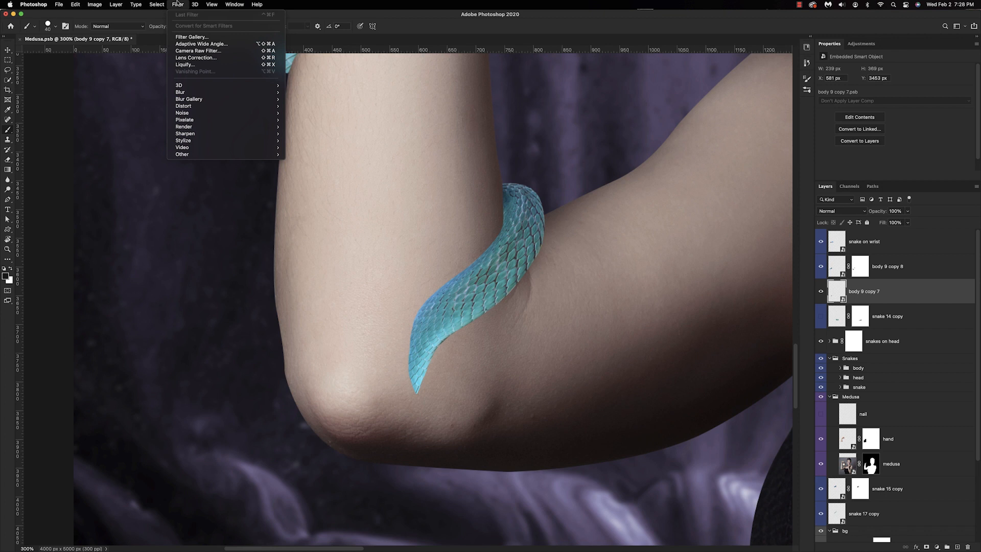
{"action": "left_click", "coordinate": [185, 65]}
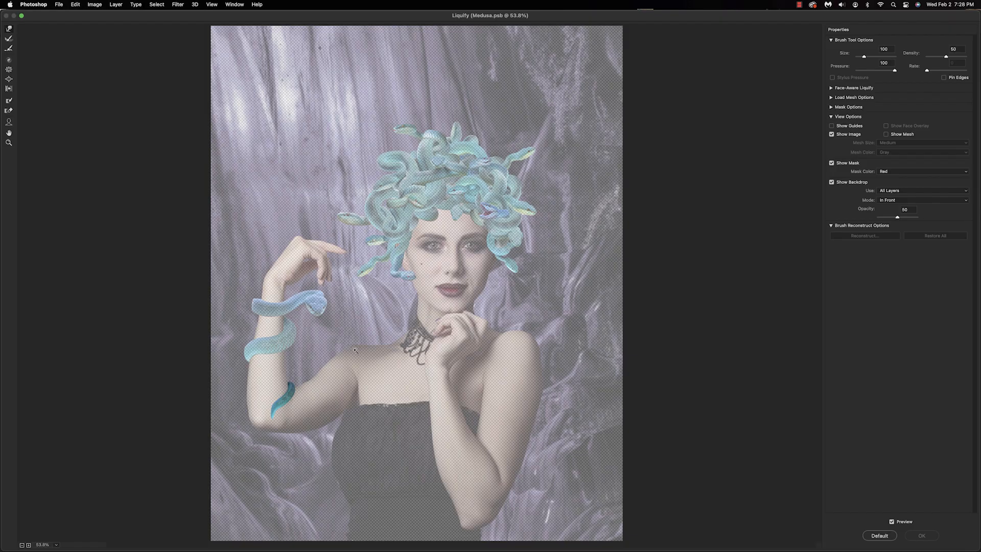
Step: Reduce the Liquify brush size to 50, push the tail at the elbow into a slimmer tapered curve, and apply the filter
{"action": "key", "text": "super+plus"}
{"action": "key", "text": "super+plus"}
{"action": "key", "text": "super+plus"}
{"action": "key", "text": "super+plus"}
{"action": "scroll", "coordinate": [355, 350], "scroll_direction": "down", "scroll_amount": 10}
{"action": "scroll", "coordinate": [355, 190], "scroll_direction": "up", "scroll_amount": 15}
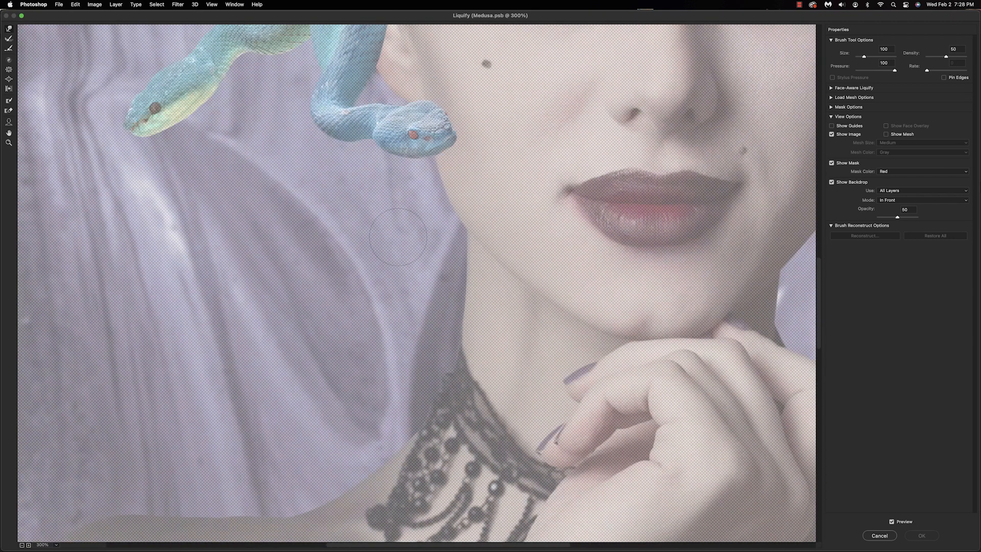
{"action": "scroll", "coordinate": [356, 190], "scroll_direction": "down", "scroll_amount": 12}
{"action": "scroll", "coordinate": [355, 191], "scroll_direction": "left", "scroll_amount": 6}
{"action": "scroll", "coordinate": [355, 190], "scroll_direction": "up", "scroll_amount": 5}
{"action": "scroll", "coordinate": [355, 190], "scroll_direction": "left", "scroll_amount": 4}
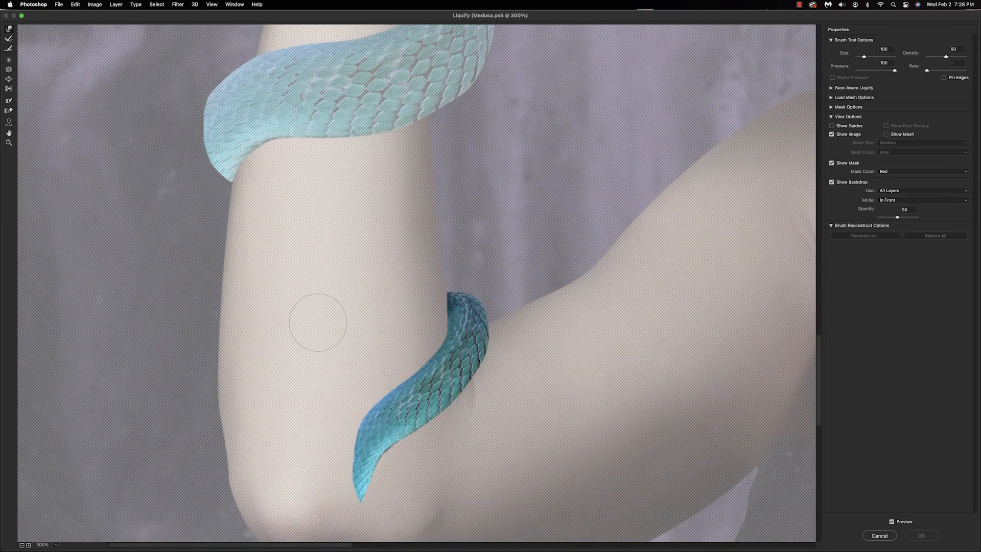
{"action": "key", "text": "bracketleft"}
{"action": "key", "text": "bracketleft"}
{"action": "key", "text": "bracketleft"}
{"action": "key", "text": "bracketleft"}
{"action": "mouse_move", "coordinate": [396, 363]}
{"action": "left_mouse_down"}
{"action": "mouse_move", "coordinate": [357, 415]}
{"action": "mouse_move", "coordinate": [351, 454]}
{"action": "mouse_move", "coordinate": [386, 465]}
{"action": "mouse_move", "coordinate": [409, 432]}
{"action": "mouse_move", "coordinate": [443, 410]}
{"action": "mouse_move", "coordinate": [383, 466]}
{"action": "mouse_move", "coordinate": [405, 442]}
{"action": "left_mouse_up"}
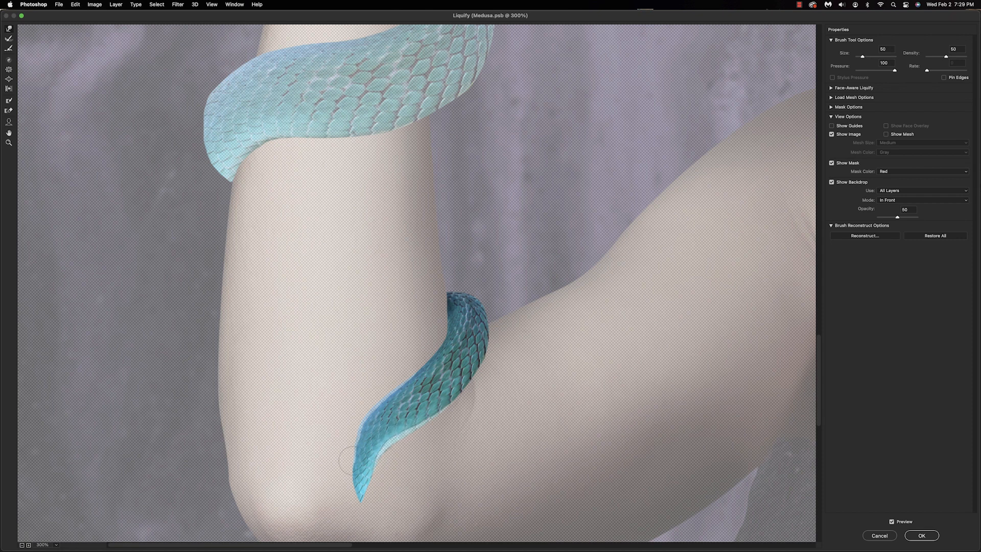
{"action": "left_click_drag", "start_coordinate": [376, 479], "coordinate": [383, 448]}
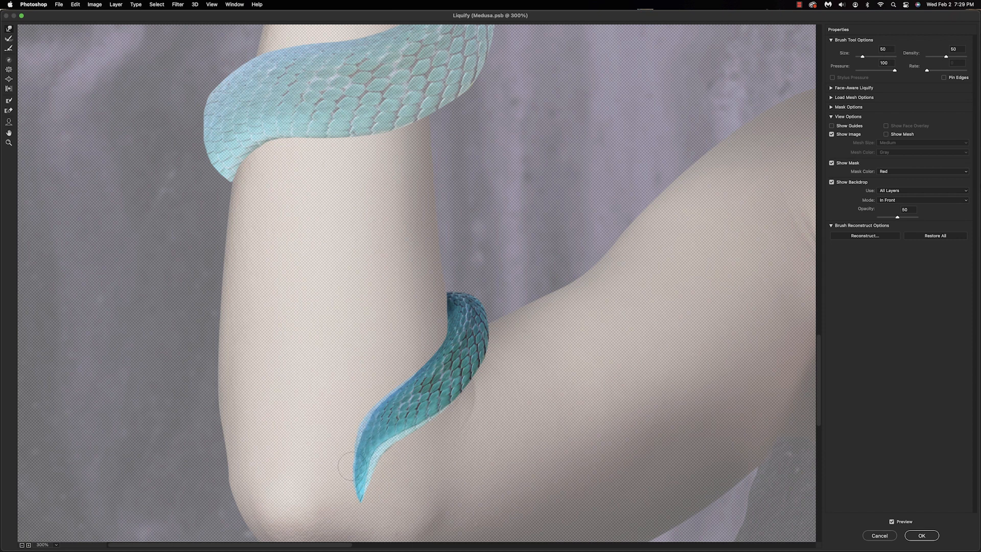
{"action": "mouse_move", "coordinate": [371, 402]}
{"action": "left_mouse_down"}
{"action": "mouse_move", "coordinate": [382, 396]}
{"action": "mouse_move", "coordinate": [351, 449]}
{"action": "mouse_move", "coordinate": [421, 422]}
{"action": "left_mouse_up"}
{"action": "scroll", "coordinate": [409, 378], "scroll_direction": "down", "scroll_amount": 3}
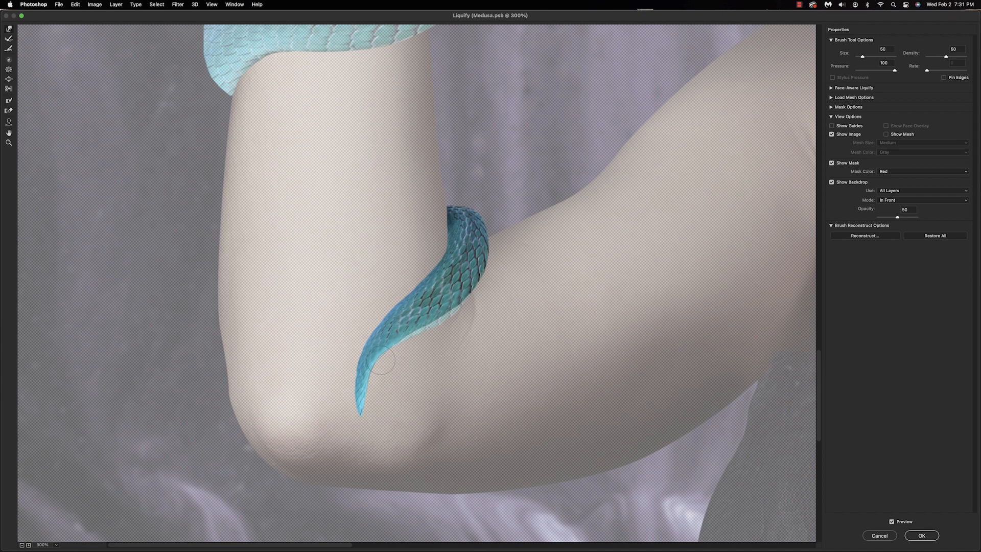
{"action": "left_click", "coordinate": [921, 536]}
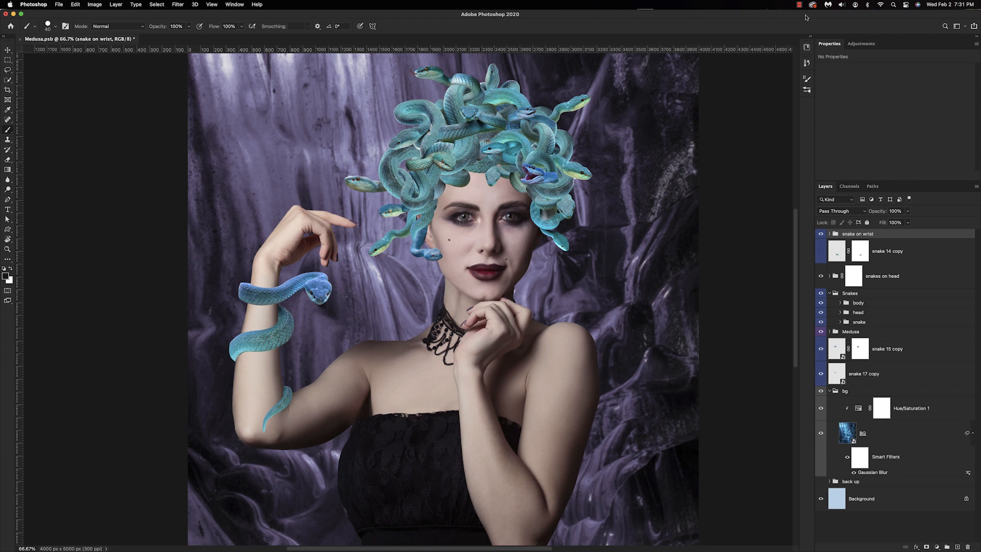
{"action": "left_click", "coordinate": [800, 5]}
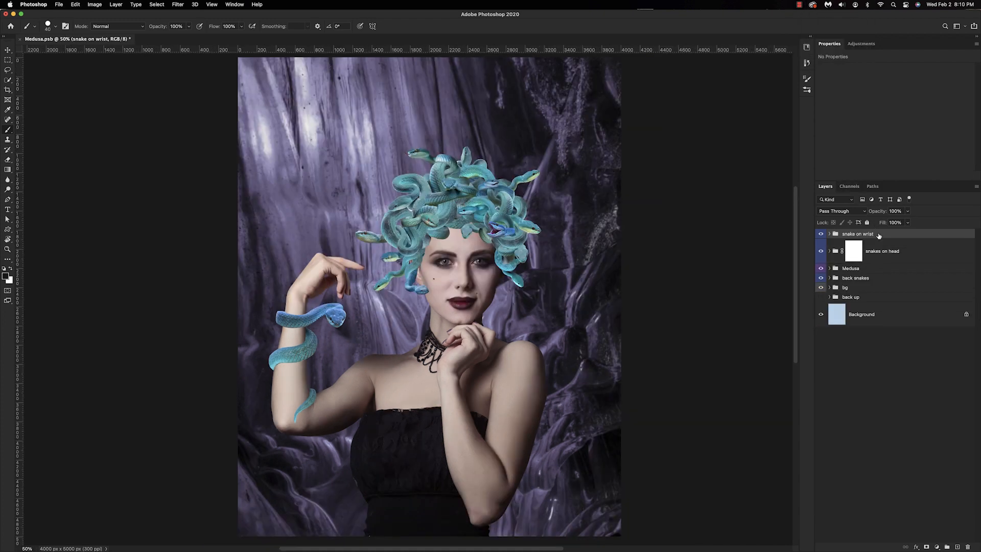
Step: Add a Hue/Saturation adjustment layer clipped to the snake on wrist group and set its hue to -11
{"action": "left_click", "coordinate": [937, 547]}
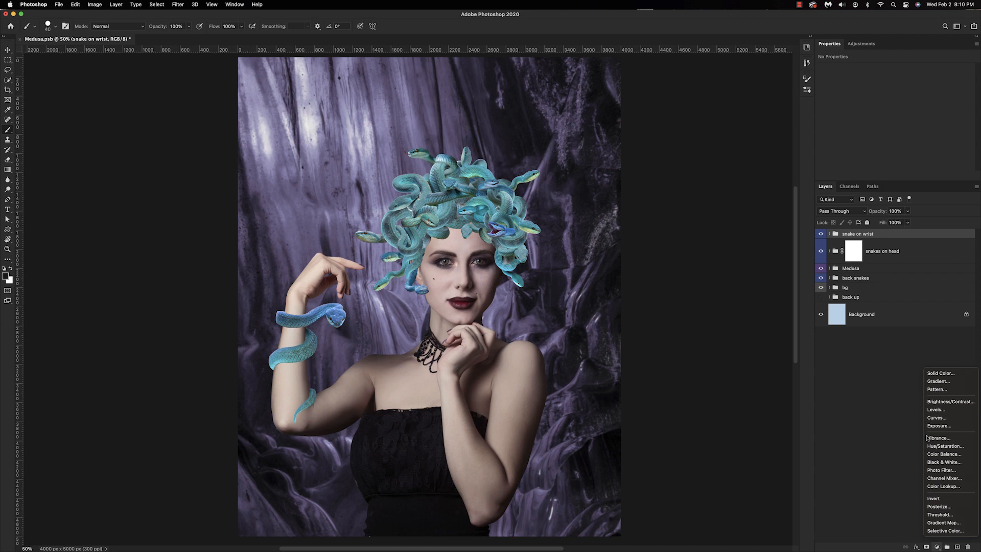
{"action": "key", "text": "Return"}
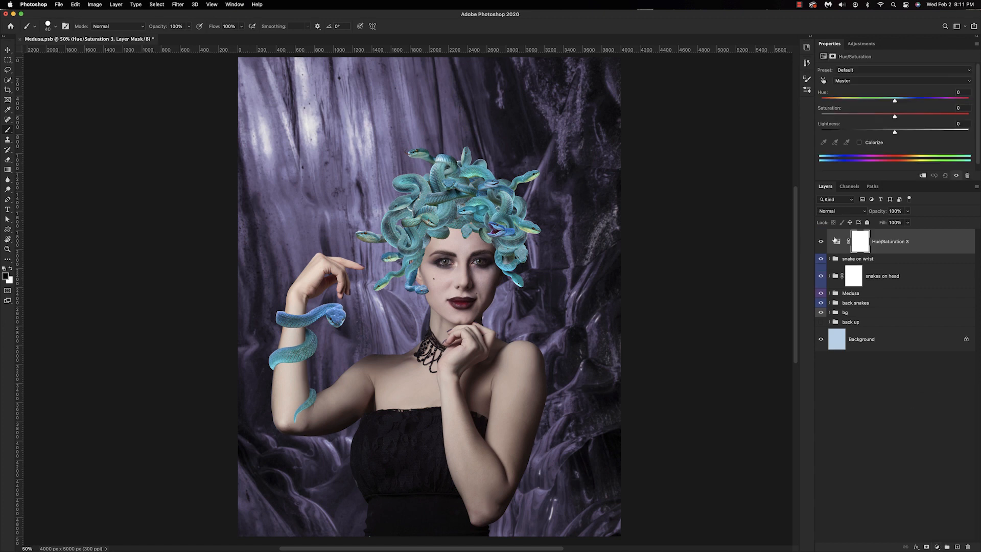
{"action": "left_click", "coordinate": [836, 250], "text": "alt"}
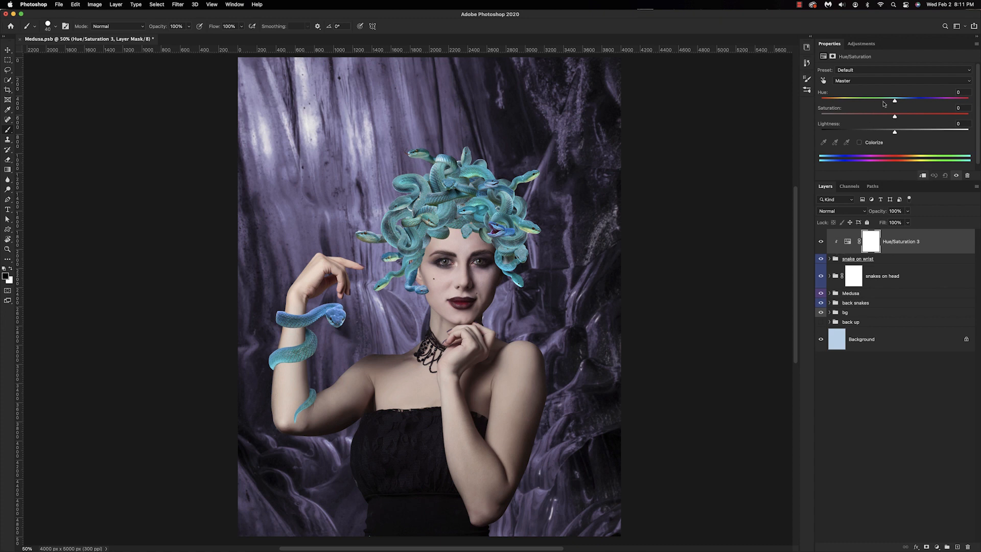
{"action": "left_click_drag", "start_coordinate": [895, 102], "coordinate": [889, 103]}
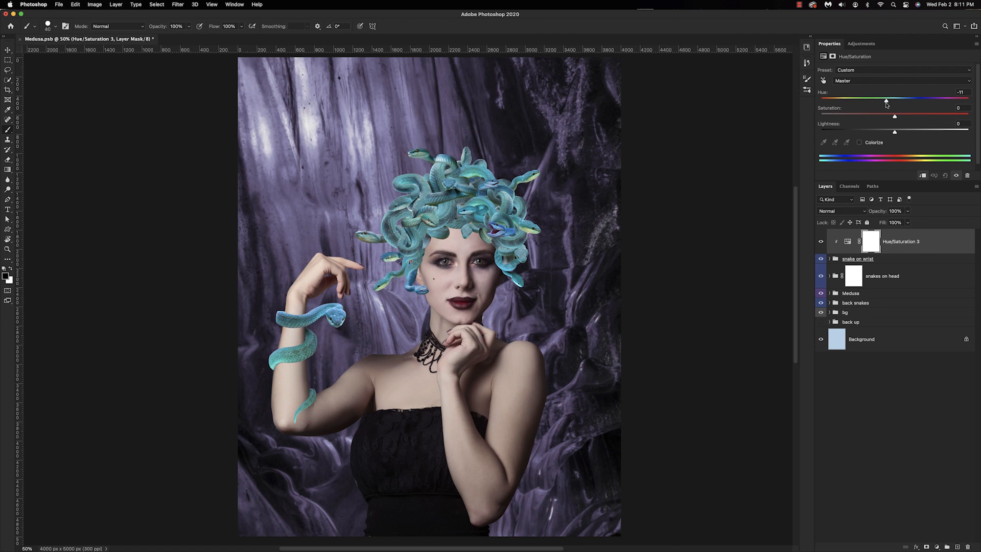
Step: Identify snake 20 by toggling its visibility, and add a Hue/Saturation adjustment layer clipped to it
{"action": "left_click", "coordinate": [821, 351]}
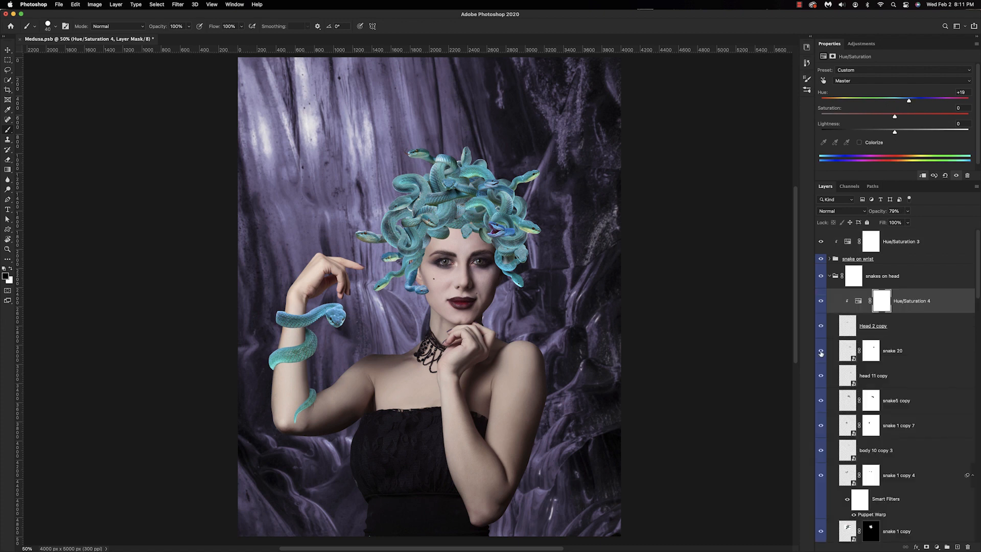
{"action": "left_click", "coordinate": [821, 351]}
{"action": "left_click", "coordinate": [849, 348]}
{"action": "left_click", "coordinate": [936, 544]}
{"action": "left_click", "coordinate": [950, 451]}
{"action": "left_click", "coordinate": [847, 364], "text": "alt"}
Step: Set snake 20's Hue/Saturation adjustment to hue -4, saturation -44, and lightness +8
{"action": "left_click", "coordinate": [895, 101]}
{"action": "left_click_drag", "start_coordinate": [894, 123], "coordinate": [892, 101]}
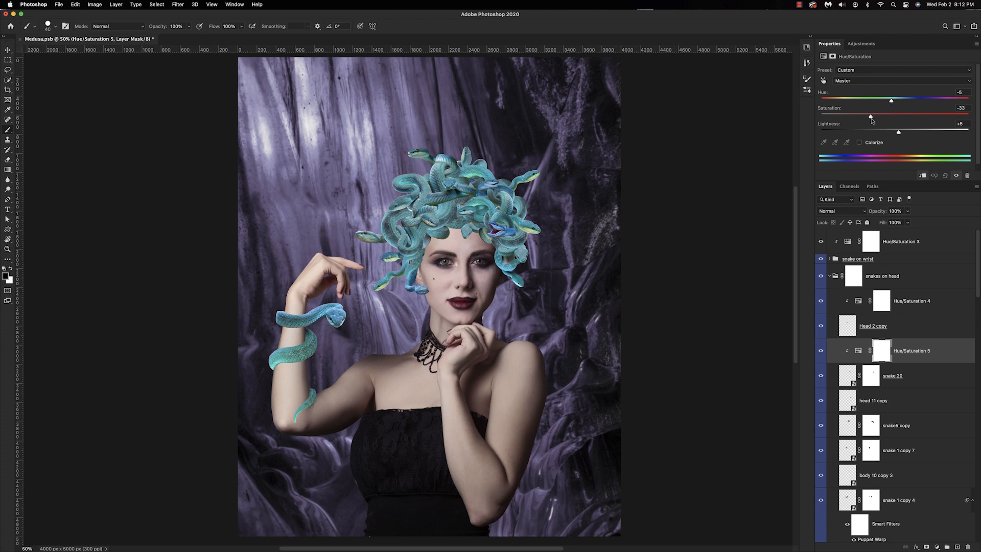
{"action": "left_click_drag", "start_coordinate": [871, 118], "coordinate": [859, 118]}
{"action": "left_click_drag", "start_coordinate": [899, 132], "coordinate": [893, 105]}
Step: Duplicate snake 20's Hue/Saturation adjustment, clip the copy to head 11 copy, and set its hue to -19 and saturation to -30
{"action": "left_click_drag", "start_coordinate": [856, 356], "coordinate": [849, 409]}
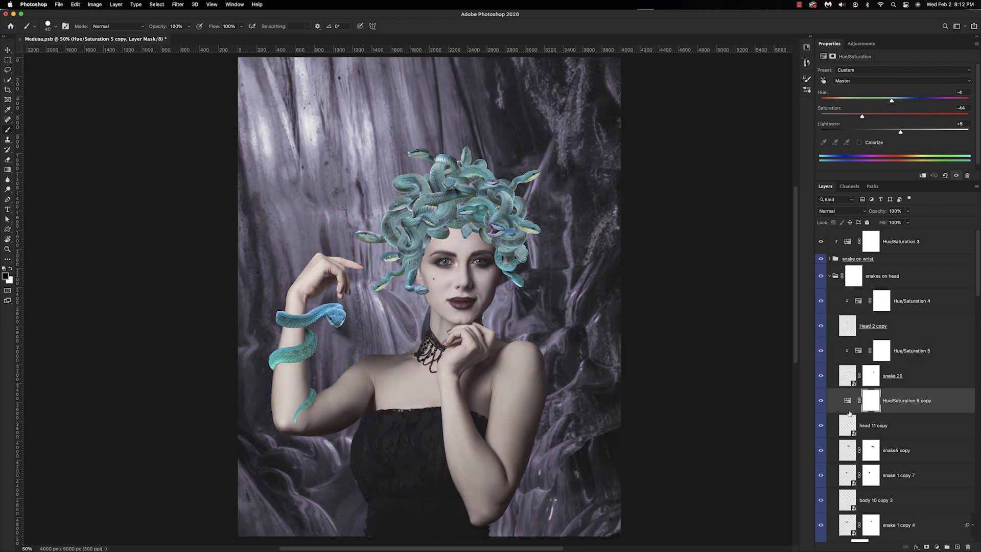
{"action": "left_click", "coordinate": [848, 411], "text": "alt"}
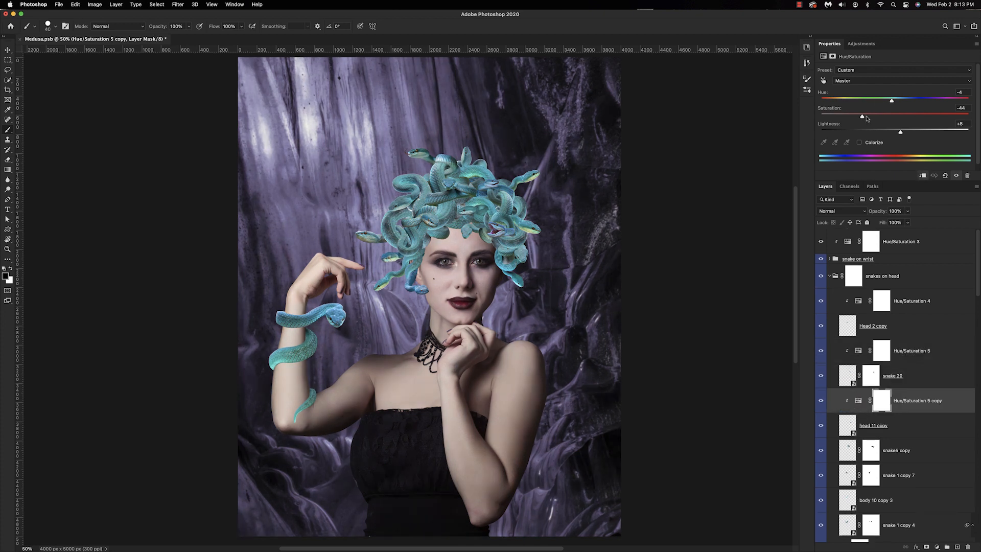
{"action": "left_click_drag", "start_coordinate": [863, 118], "coordinate": [881, 105]}
Step: Duplicate head 11 copy's Hue/Saturation adjustment clipped to snake6 copy, and set it to hue -4 and saturation -17
{"action": "left_click", "coordinate": [820, 450]}
{"action": "left_click", "coordinate": [820, 451]}
{"action": "left_click_drag", "start_coordinate": [859, 403], "coordinate": [857, 443]}
{"action": "left_click", "coordinate": [848, 462], "text": "alt"}
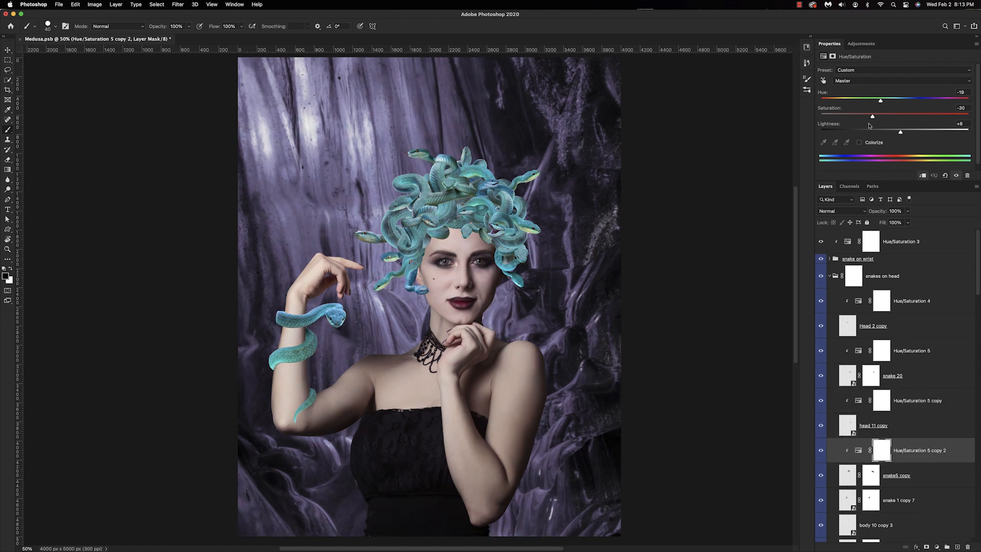
{"action": "left_click_drag", "start_coordinate": [873, 118], "coordinate": [889, 101]}
Step: Identify the top coiled layer by toggling its visibility, clip a copy of snake6 copy's Hue/Saturation adjustment to it, and lower the saturation
{"action": "scroll", "coordinate": [823, 384], "scroll_direction": "down", "scroll_amount": 5}
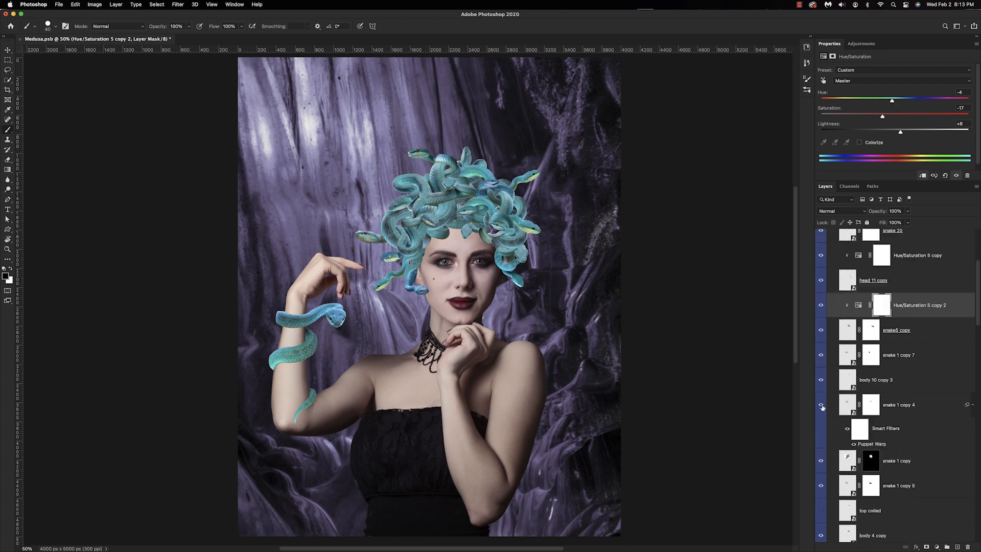
{"action": "left_click", "coordinate": [823, 510]}
{"action": "left_click", "coordinate": [823, 510]}
{"action": "left_click_drag", "start_coordinate": [910, 305], "coordinate": [889, 497], "text": "alt"}
{"action": "left_click", "coordinate": [869, 522], "text": "alt"}
{"action": "left_click_drag", "start_coordinate": [881, 117], "coordinate": [854, 117]}
Step: Duplicate the top coiled layer's adjustment clipped to body 4 copy 2, and readjust its hue, saturation and lightness
{"action": "scroll", "coordinate": [822, 317], "scroll_direction": "down", "scroll_amount": 8}
{"action": "left_click_drag", "start_coordinate": [853, 270], "coordinate": [853, 326], "text": "alt"}
{"action": "left_click", "coordinate": [853, 350], "text": "alt"}
{"action": "left_click_drag", "start_coordinate": [854, 117], "coordinate": [888, 102]}
{"action": "mouse_move", "coordinate": [900, 132]}
{"action": "left_mouse_down"}
{"action": "mouse_move", "coordinate": [888, 132]}
{"action": "mouse_move", "coordinate": [902, 117]}
{"action": "left_mouse_up"}
Step: Add a Hue/Saturation adjustment clipped to yellow bottom lower right and shift its hue slightly
{"action": "scroll", "coordinate": [821, 342], "scroll_direction": "down", "scroll_amount": 2}
{"action": "left_click", "coordinate": [820, 362]}
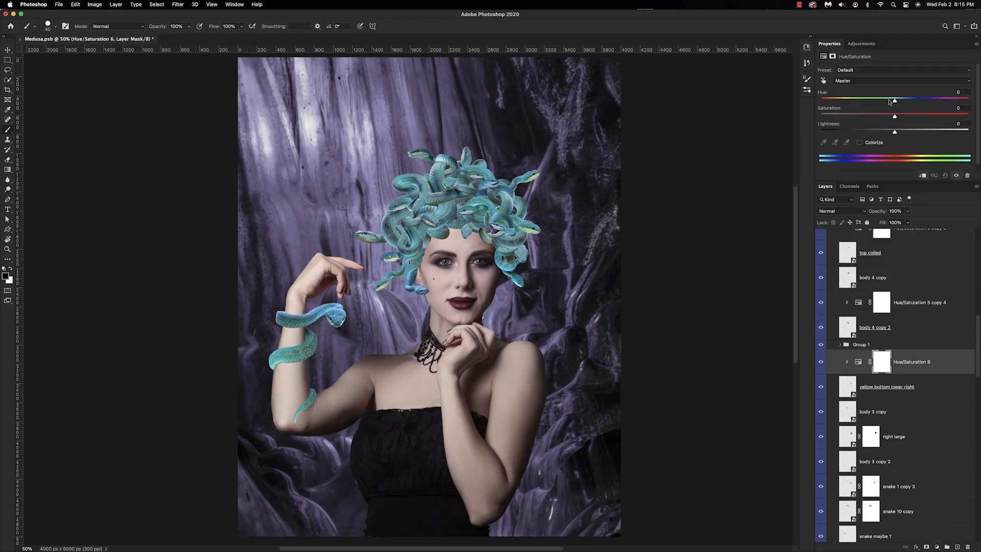
{"action": "left_click_drag", "start_coordinate": [892, 101], "coordinate": [899, 101]}
Step: Check the body 3 copy layer by toggling its visibility and delete it
{"action": "left_click", "coordinate": [820, 413]}
{"action": "left_click", "coordinate": [848, 413]}
{"action": "key", "text": "Delete"}
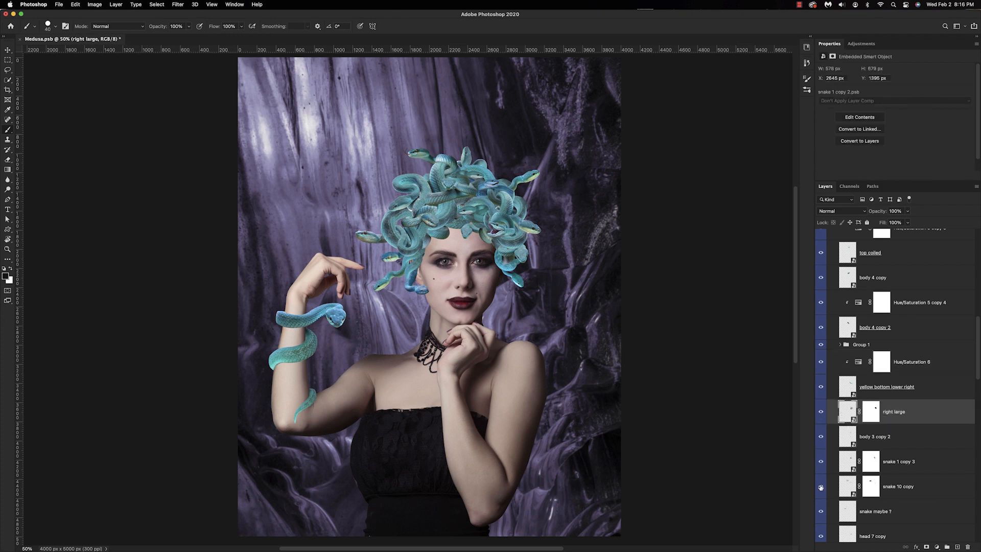
Step: Add a Hue/Saturation adjustment layer clipped to snake 10 copy, with hue -2 and saturation -20
{"action": "left_click", "coordinate": [848, 487]}
{"action": "left_click", "coordinate": [937, 547]}
{"action": "left_click", "coordinate": [948, 448]}
{"action": "left_click", "coordinate": [854, 499], "text": "alt"}
{"action": "mouse_move", "coordinate": [894, 117]}
{"action": "left_mouse_down"}
{"action": "mouse_move", "coordinate": [881, 117]}
{"action": "mouse_move", "coordinate": [894, 104]}
{"action": "mouse_move", "coordinate": [892, 133]}
{"action": "left_mouse_up"}
{"action": "left_click", "coordinate": [821, 486]}
{"action": "left_click", "coordinate": [821, 487]}
{"action": "left_click_drag", "start_coordinate": [881, 117], "coordinate": [881, 118]}
Step: Add a Hue/Saturation adjustment layer clipped to body 4 copy 3, with hue -4 and saturation +18
{"action": "scroll", "coordinate": [822, 486], "scroll_direction": "down", "scroll_amount": 5}
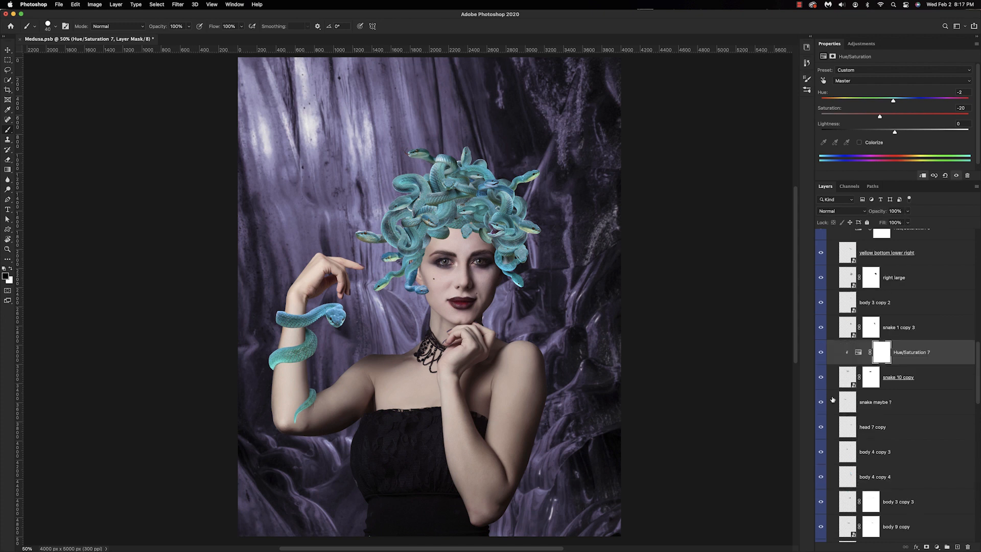
{"action": "left_click", "coordinate": [848, 452]}
{"action": "left_click", "coordinate": [936, 547]}
{"action": "left_click", "coordinate": [948, 448]}
{"action": "left_click", "coordinate": [854, 464], "text": "alt"}
{"action": "left_click_drag", "start_coordinate": [889, 115], "coordinate": [908, 116]}
{"action": "left_click_drag", "start_coordinate": [895, 100], "coordinate": [891, 100]}
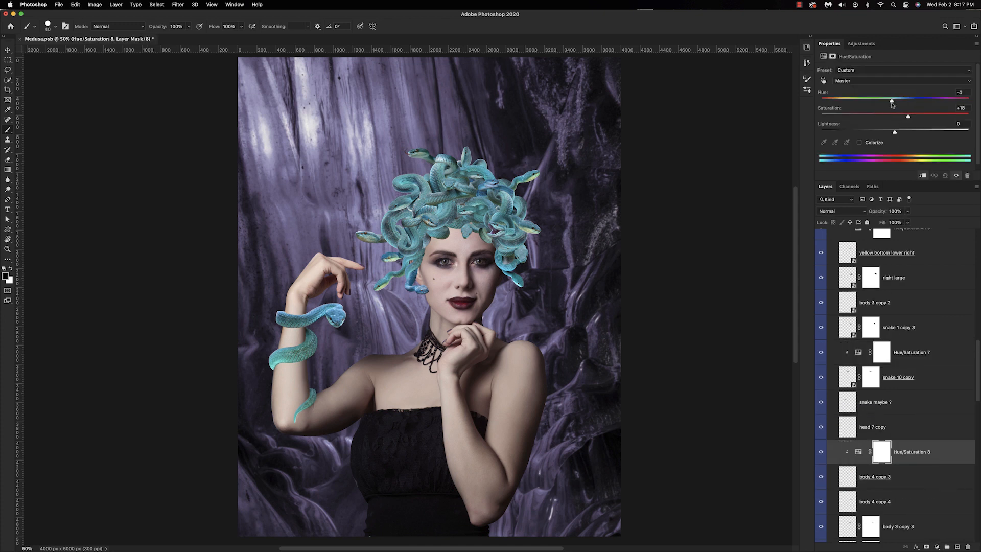
Step: Duplicate body 4 copy 3's Hue/Saturation adjustment and clip the copy to body 4 copy 4
{"action": "scroll", "coordinate": [869, 383], "scroll_direction": "down", "scroll_amount": 3}
{"action": "left_click_drag", "start_coordinate": [912, 320], "coordinate": [846, 383]}
Step: Delete the body 11 copy layer and clip a Hue/Saturation adjustment with hue -7 to snake 19 copy
{"action": "scroll", "coordinate": [843, 378], "scroll_direction": "down", "scroll_amount": 5}
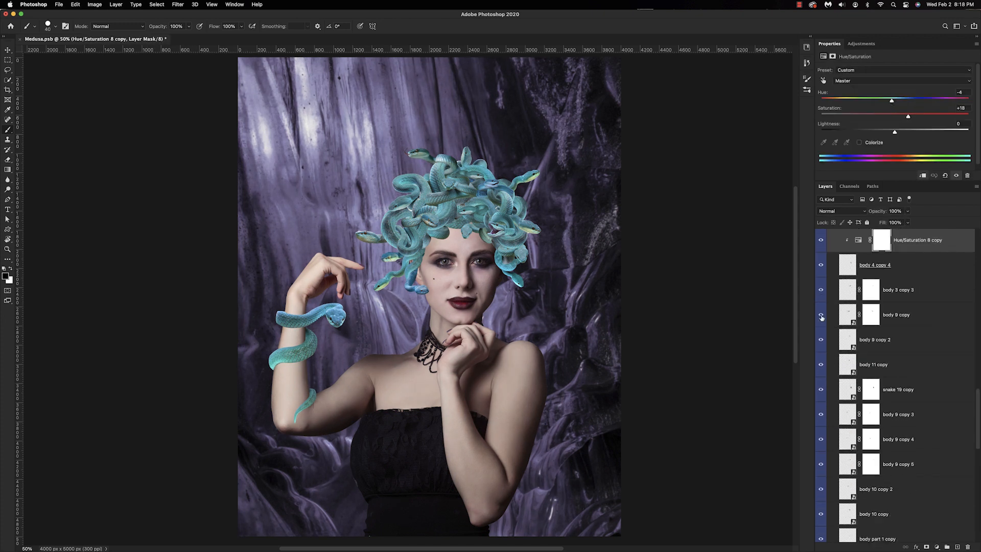
{"action": "left_click", "coordinate": [846, 361]}
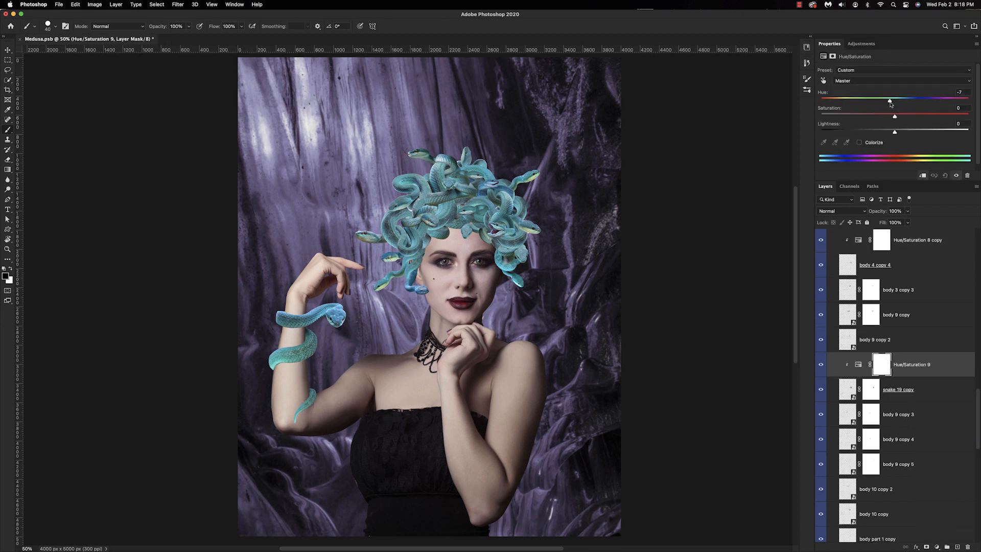
Step: Lower the saturation of the adjustment clipped to the "maybe ?" layer, and duplicate that adjustment clipped to snake 11 copy
{"action": "scroll", "coordinate": [822, 319], "scroll_direction": "down", "scroll_amount": 6}
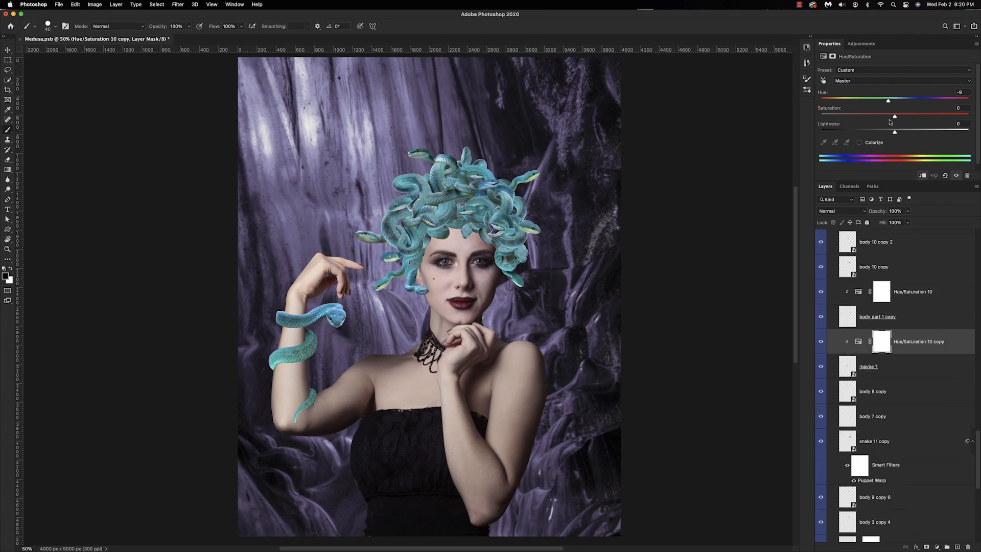
{"action": "left_click_drag", "start_coordinate": [894, 117], "coordinate": [875, 119]}
{"action": "scroll", "coordinate": [838, 342], "scroll_direction": "down", "scroll_amount": 2}
{"action": "left_click_drag", "start_coordinate": [914, 300], "coordinate": [915, 387]}
{"action": "left_click", "coordinate": [864, 412], "text": "alt"}
Step: Add a Hue/Saturation adjustment layer clipped to snake 4 copy, with hue -19, saturation -26 and lightness -9
{"action": "scroll", "coordinate": [822, 425], "scroll_direction": "down", "scroll_amount": 5}
{"action": "left_click", "coordinate": [822, 430]}
{"action": "left_click", "coordinate": [821, 430]}
{"action": "left_click", "coordinate": [846, 431]}
{"action": "left_click", "coordinate": [936, 547]}
{"action": "left_click", "coordinate": [950, 452]}
{"action": "left_click", "coordinate": [848, 443], "text": "alt"}
{"action": "left_click_drag", "start_coordinate": [895, 101], "coordinate": [875, 117]}
{"action": "left_click_drag", "start_coordinate": [894, 132], "coordinate": [888, 133]}
Step: Check the lowest snake layers by toggling their visibility and delete snake 12 copy
{"action": "scroll", "coordinate": [822, 378], "scroll_direction": "down", "scroll_amount": 5}
{"action": "left_click", "coordinate": [822, 402]}
{"action": "left_click", "coordinate": [822, 404]}
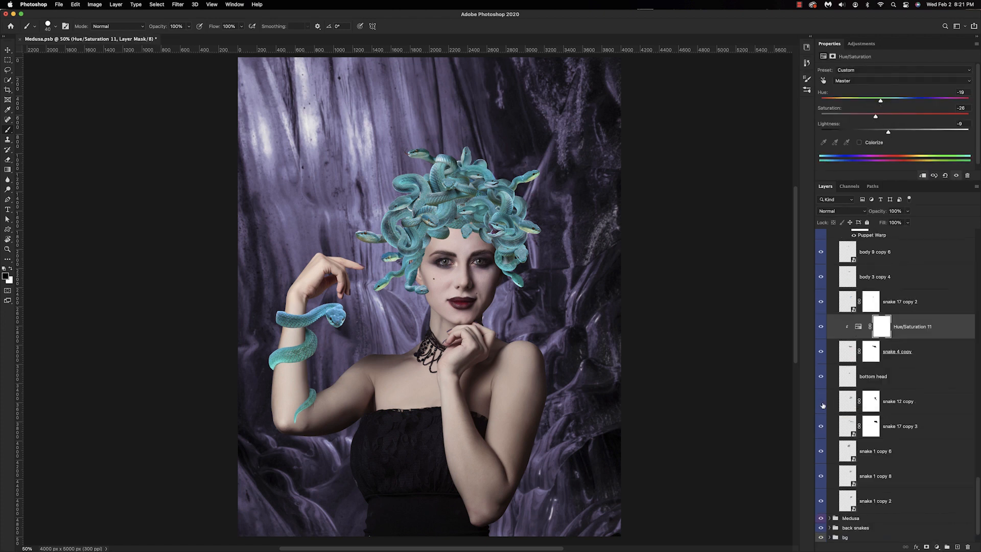
{"action": "left_click", "coordinate": [899, 402]}
{"action": "key", "text": "Delete"}
{"action": "left_click", "coordinate": [822, 429]}
{"action": "left_click", "coordinate": [821, 429]}
Step: Collapse the snakes on head group, and group snake on wrist together with its clipped Hue/Saturation adjustment
{"action": "scroll", "coordinate": [838, 383], "scroll_direction": "up", "scroll_amount": 20}
{"action": "left_click", "coordinate": [829, 276]}
{"action": "left_click", "coordinate": [896, 257]}
{"action": "left_click", "coordinate": [900, 243], "text": "shift"}
{"action": "key", "text": "super+g"}
Step: Add a Hue/Saturation adjustment clipped to the top layer inside the back snakes group and lower its saturation slightly
{"action": "left_click", "coordinate": [829, 278]}
{"action": "left_click", "coordinate": [894, 295]}
{"action": "left_click", "coordinate": [937, 547]}
{"action": "left_click", "coordinate": [950, 452]}
{"action": "left_click", "coordinate": [849, 308], "text": "alt"}
{"action": "left_click_drag", "start_coordinate": [894, 117], "coordinate": [883, 117]}
{"action": "left_click", "coordinate": [829, 278]}
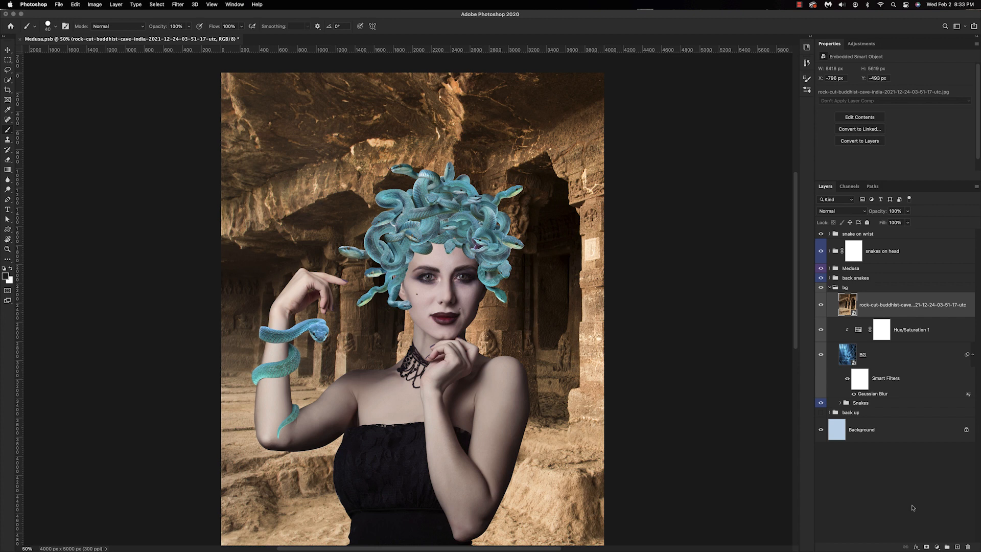
Step: Add an Exposure adjustment layer clipped to the rock-cut cave background and set its exposure to -3.52
{"action": "left_click", "coordinate": [937, 547]}
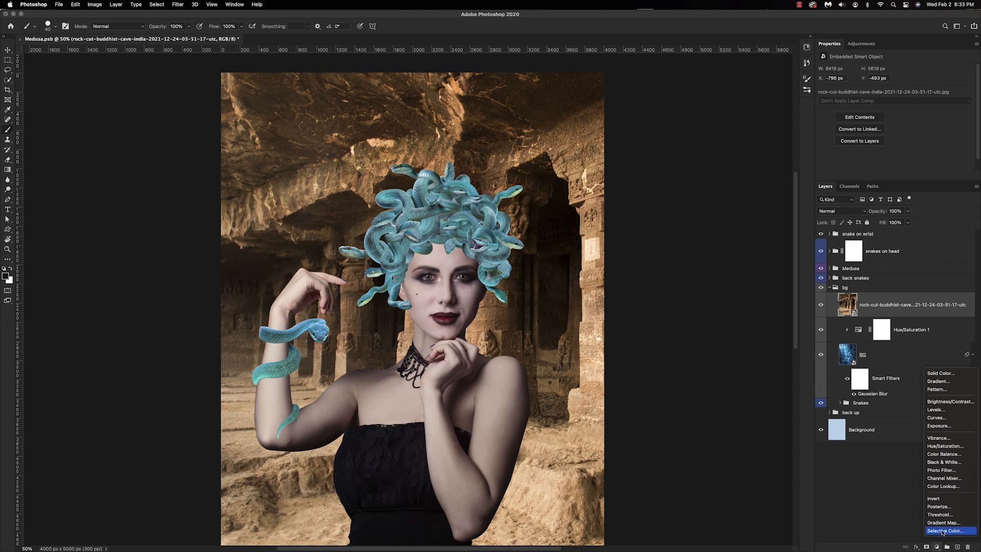
{"action": "left_click", "coordinate": [934, 429]}
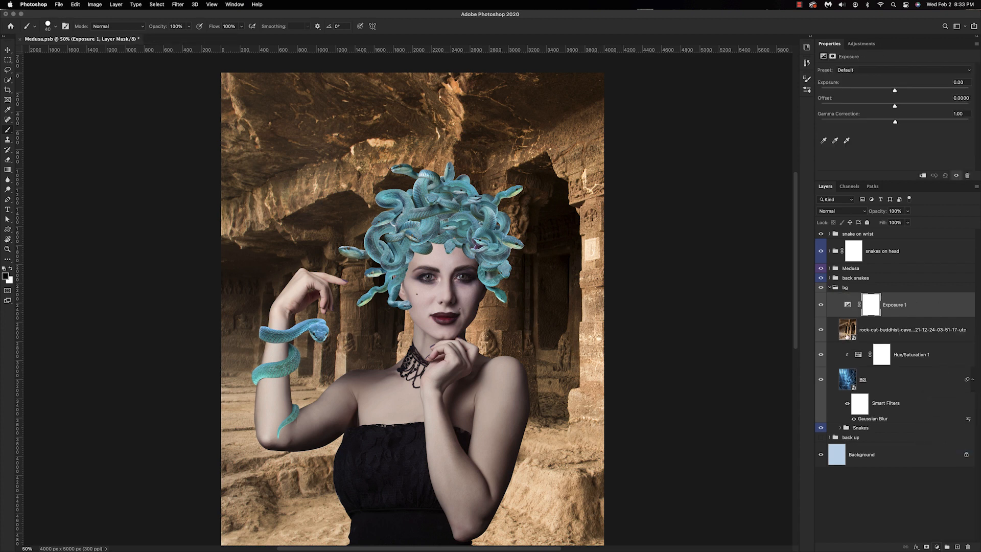
{"action": "left_click", "coordinate": [844, 313], "text": "alt"}
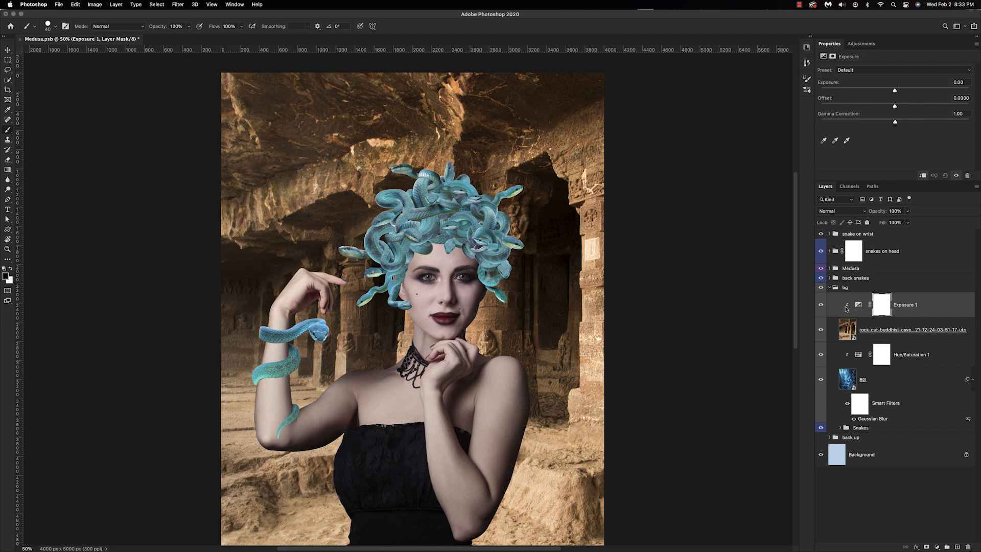
{"action": "left_click_drag", "start_coordinate": [891, 92], "coordinate": [861, 100]}
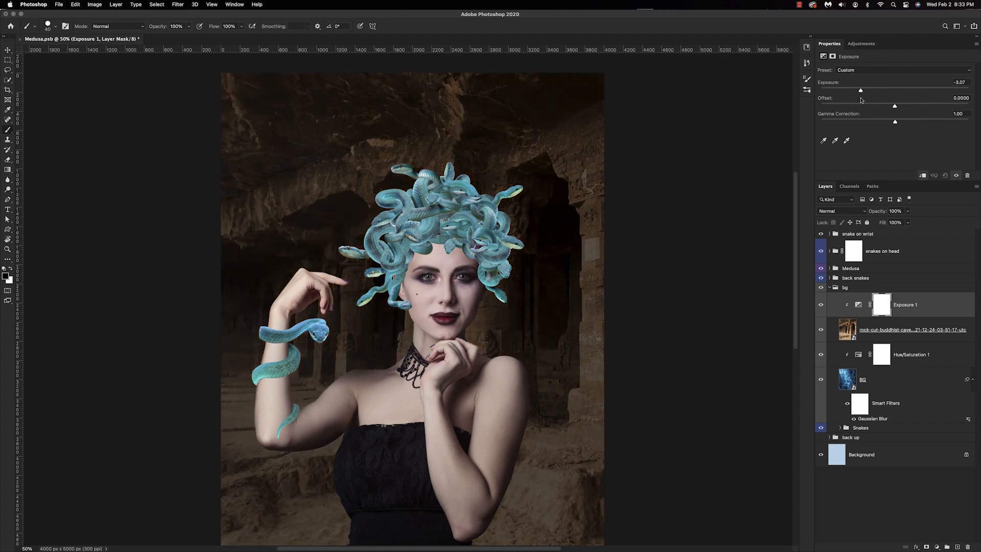
{"action": "left_click_drag", "start_coordinate": [862, 92], "coordinate": [856, 92]}
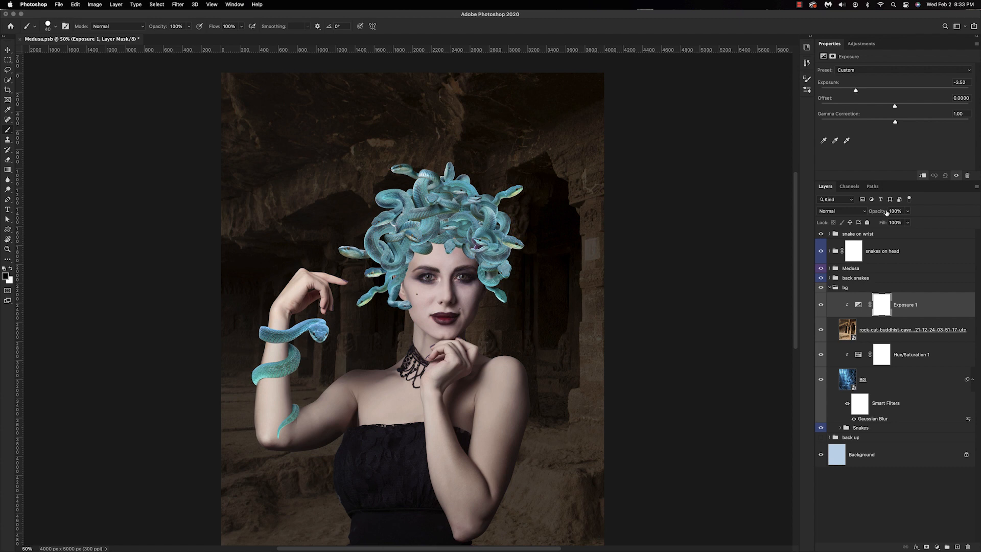
Step: Add a Hue/Saturation adjustment layer clipped to the cave background, with saturation -68 and lightness -4
{"action": "left_click", "coordinate": [937, 547]}
{"action": "left_click", "coordinate": [945, 449]}
{"action": "left_click", "coordinate": [847, 318], "text": "alt"}
{"action": "left_click_drag", "start_coordinate": [894, 116], "coordinate": [859, 129]}
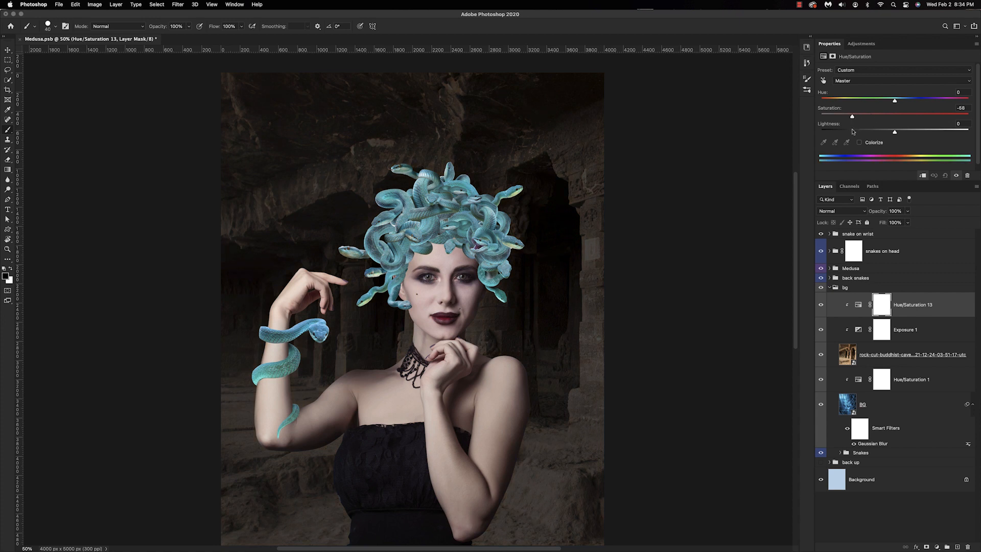
{"action": "left_click_drag", "start_coordinate": [894, 132], "coordinate": [892, 134]}
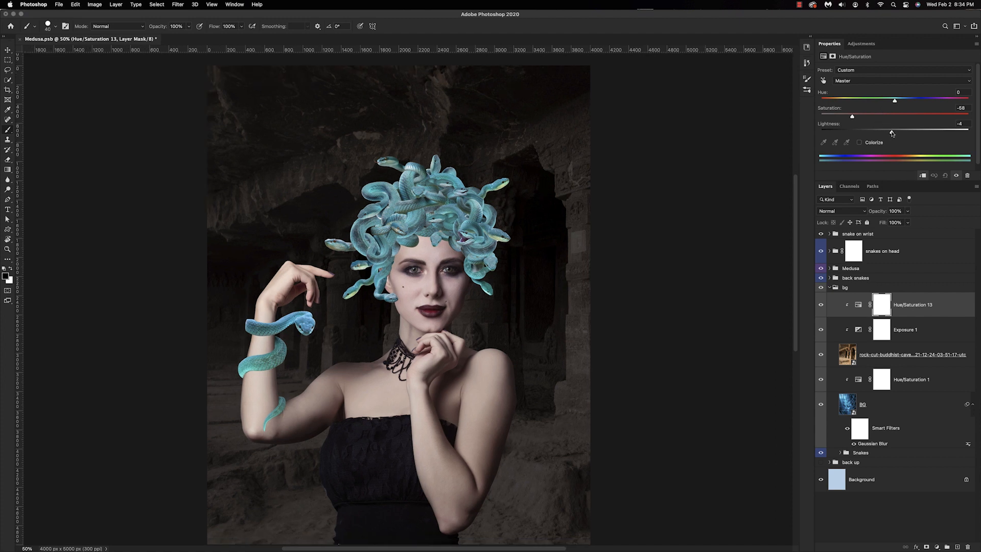
Step: Add another Hue/Saturation adjustment clipped to the cave, enable Colorize, and tint it purple with slightly reduced saturation
{"action": "left_click", "coordinate": [858, 305]}
{"action": "left_click", "coordinate": [936, 547]}
{"action": "left_click", "coordinate": [943, 446]}
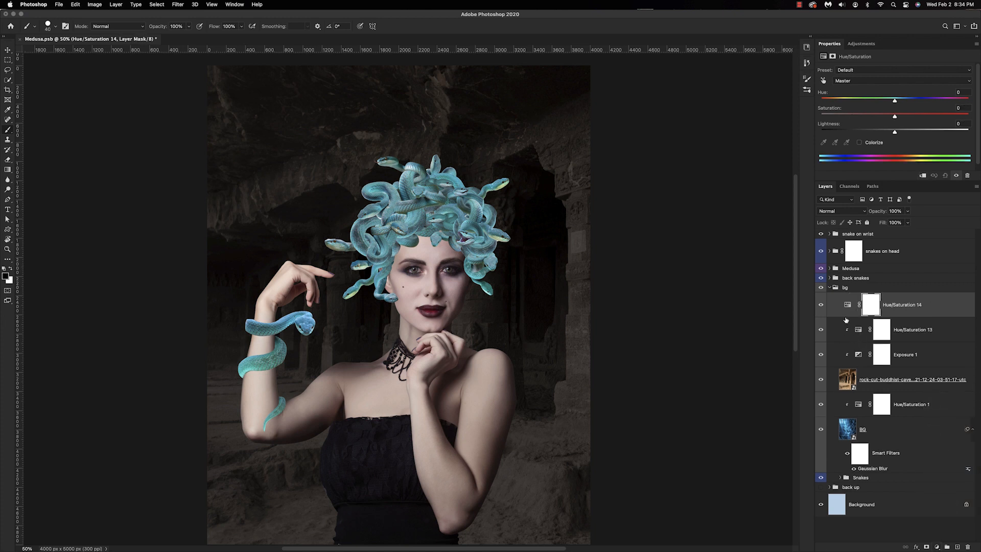
{"action": "left_click", "coordinate": [859, 143]}
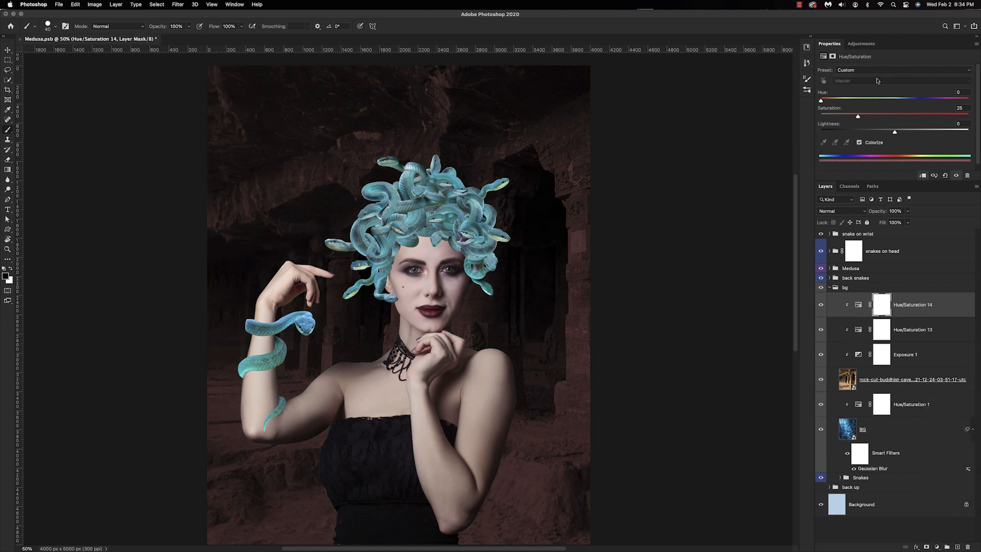
{"action": "left_click_drag", "start_coordinate": [827, 102], "coordinate": [930, 101]}
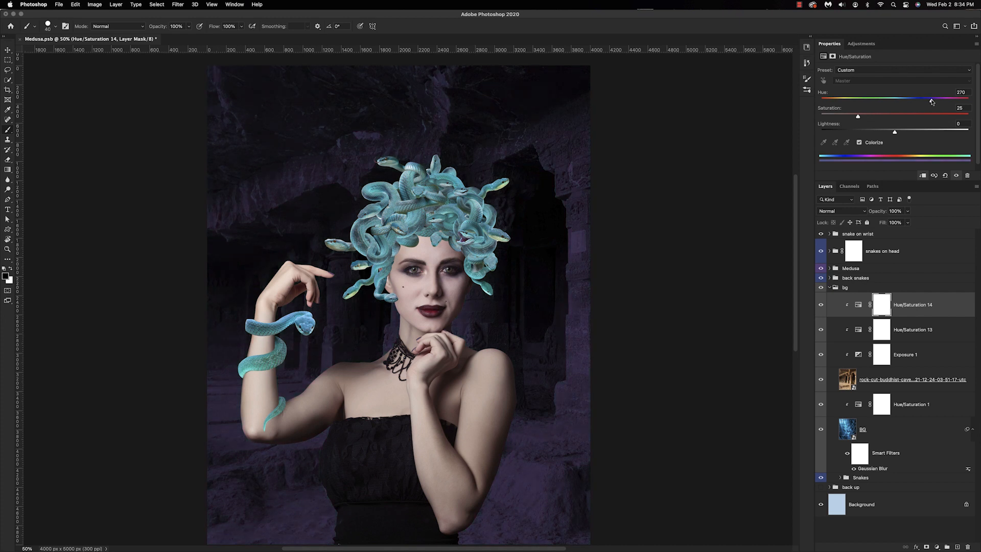
{"action": "mouse_move", "coordinate": [932, 102]}
{"action": "left_mouse_down"}
{"action": "mouse_move", "coordinate": [949, 103]}
{"action": "mouse_move", "coordinate": [935, 107]}
{"action": "left_mouse_up"}
{"action": "left_click_drag", "start_coordinate": [859, 118], "coordinate": [856, 120]}
{"action": "left_click", "coordinate": [831, 287]}
Step: Hide the snake on wrist, snakes on head and back snakes groups, and check the layers inside the Medusa group
{"action": "left_click", "coordinate": [821, 233]}
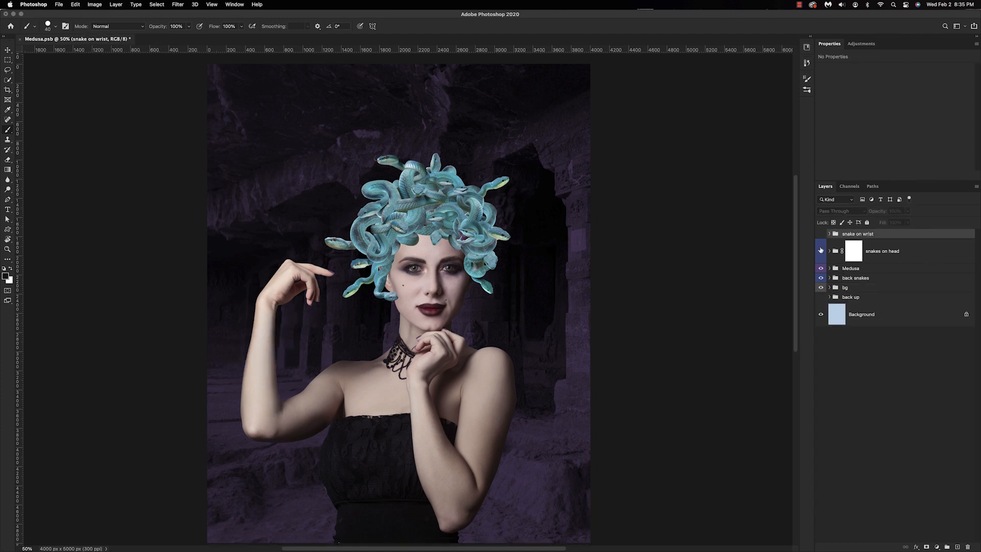
{"action": "left_click", "coordinate": [821, 251]}
{"action": "left_click", "coordinate": [821, 280]}
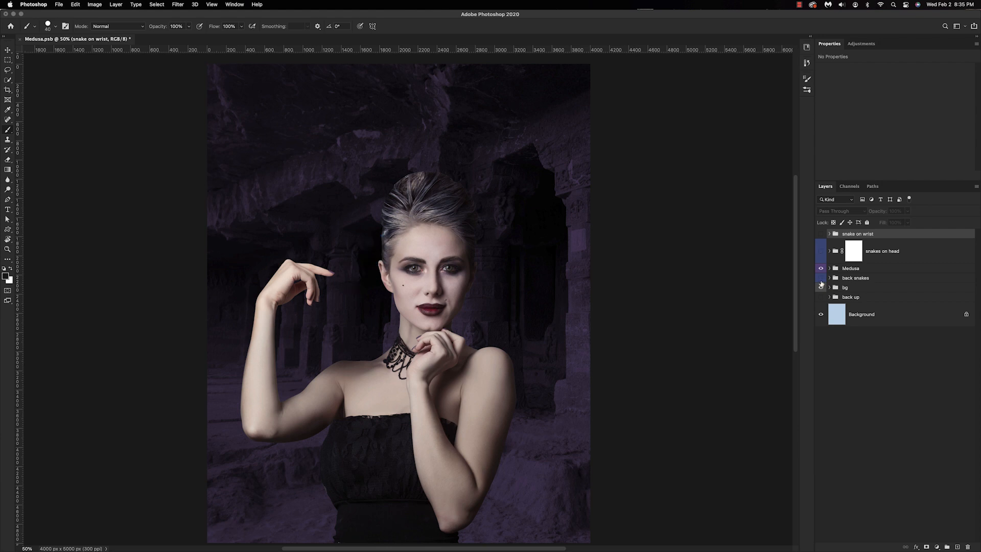
{"action": "left_click", "coordinate": [829, 269]}
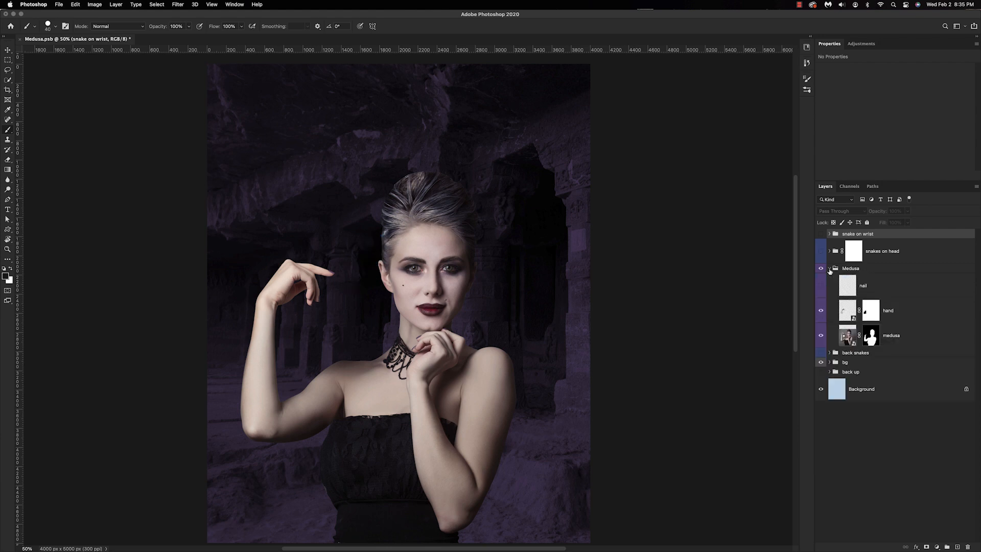
{"action": "left_click", "coordinate": [830, 269]}
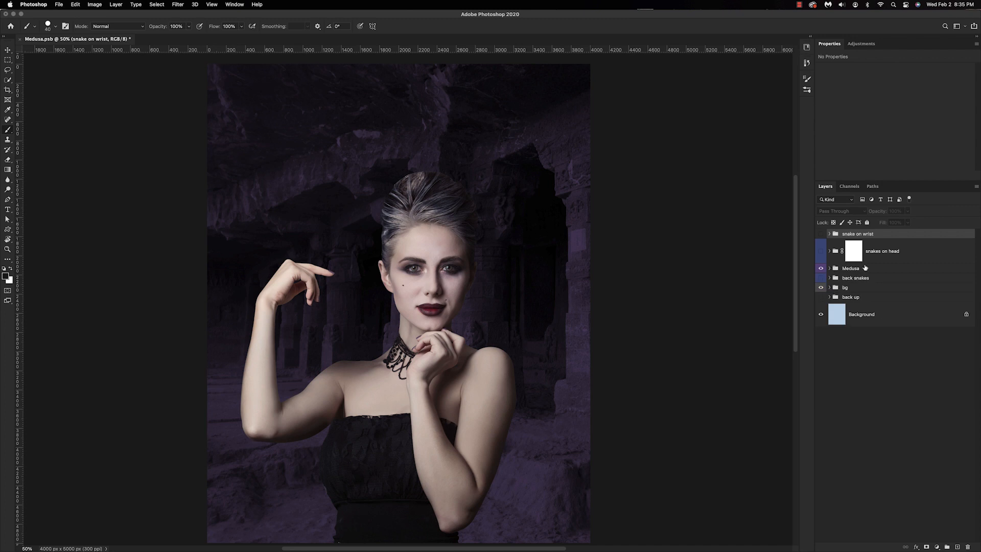
Step: Add an Exposure adjustment layer clipped to the Medusa group and set its exposure to -2.21
{"action": "left_click", "coordinate": [872, 269]}
{"action": "left_click", "coordinate": [937, 547]}
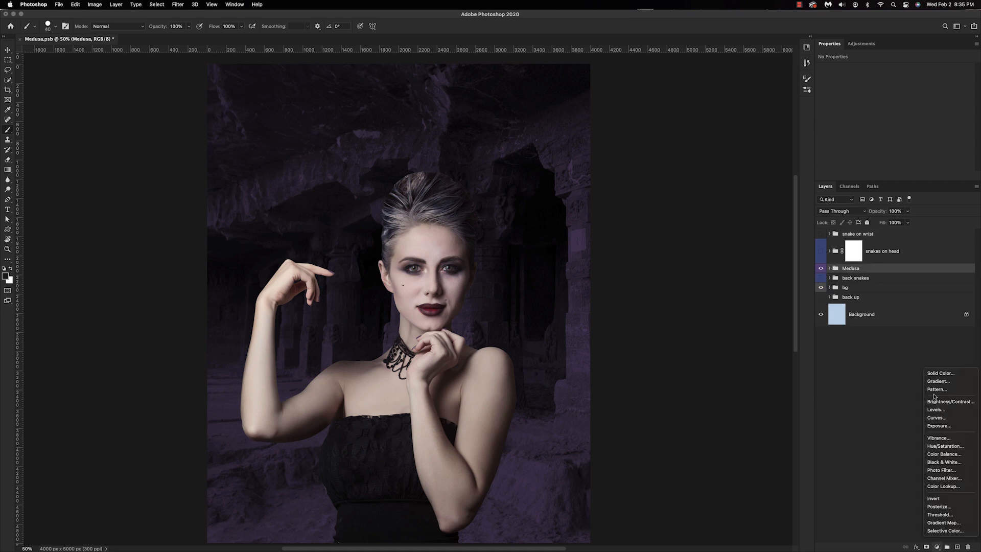
{"action": "left_click", "coordinate": [942, 427]}
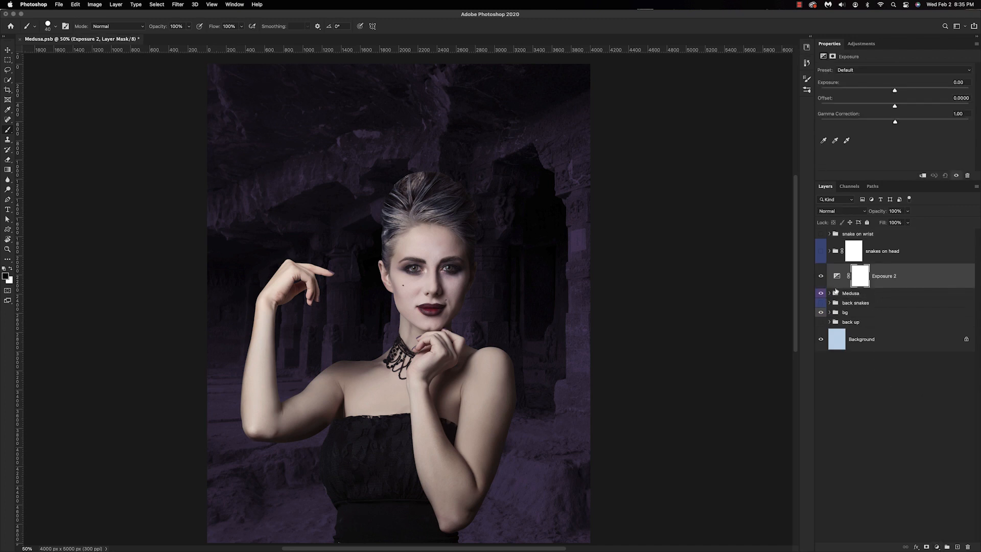
{"action": "left_click_drag", "start_coordinate": [895, 90], "coordinate": [871, 105]}
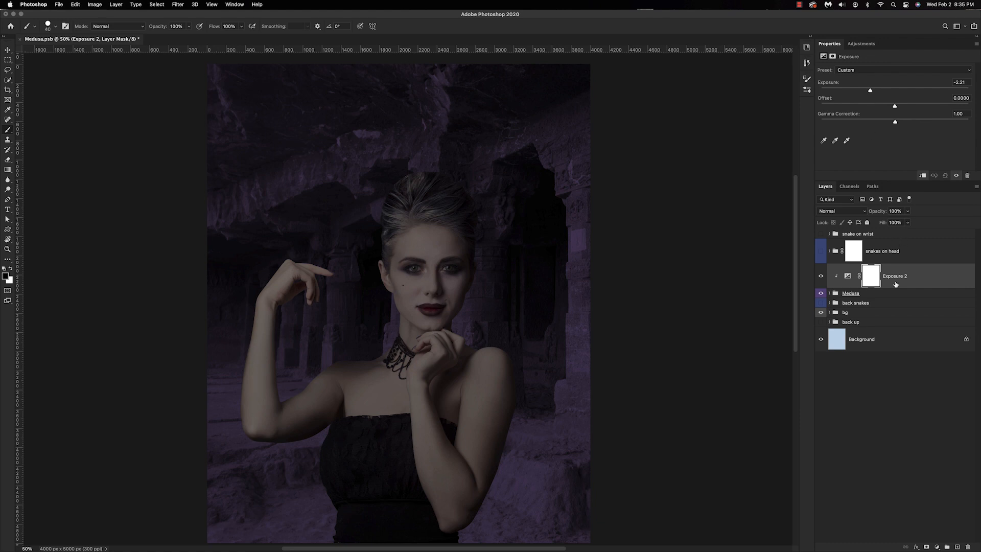
Step: Show the snakes on head group, and set up a soft 400 px brush with 4% flow and black as foreground
{"action": "left_click", "coordinate": [821, 251]}
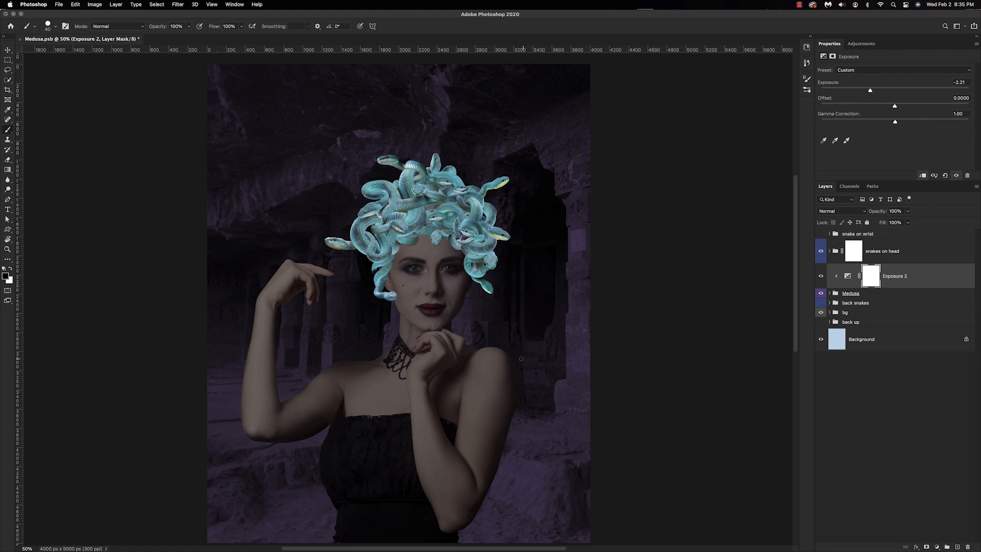
{"action": "left_click", "coordinate": [47, 26]}
{"action": "double_click", "coordinate": [52, 120]}
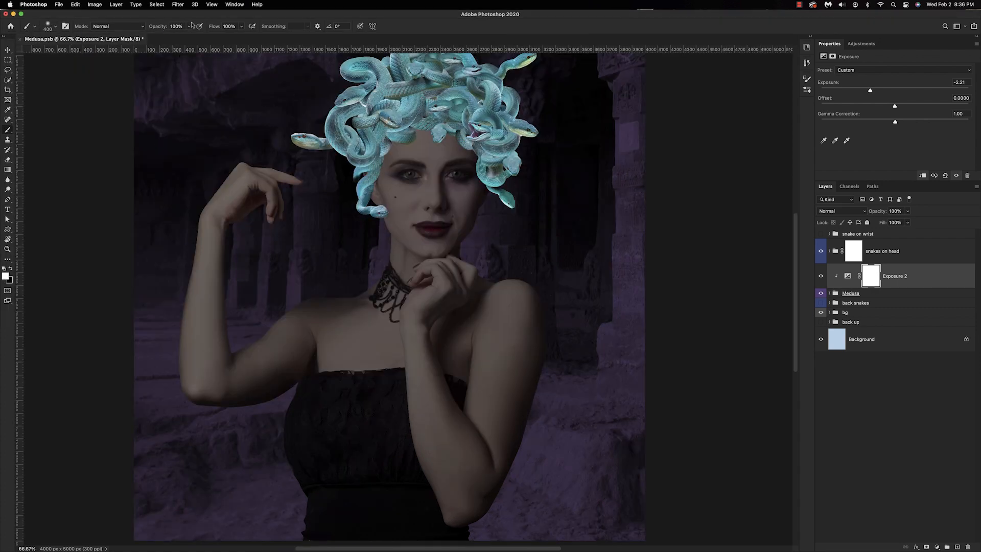
{"action": "left_click_drag", "start_coordinate": [212, 28], "coordinate": [175, 54]}
{"action": "key", "text": "x"}
Step: Paint black on the Medusa Exposure mask to bring light back along both arms, the shoulder and the hand under the chin
{"action": "mouse_move", "coordinate": [210, 168]}
{"action": "left_mouse_down"}
{"action": "mouse_move", "coordinate": [182, 230]}
{"action": "mouse_move", "coordinate": [191, 243]}
{"action": "mouse_move", "coordinate": [169, 389]}
{"action": "left_mouse_up"}
{"action": "key", "text": "bracketleft"}
{"action": "key", "text": "bracketleft"}
{"action": "mouse_move", "coordinate": [350, 344]}
{"action": "left_mouse_down"}
{"action": "mouse_move", "coordinate": [401, 306]}
{"action": "mouse_move", "coordinate": [421, 473]}
{"action": "left_mouse_up"}
{"action": "mouse_move", "coordinate": [521, 302]}
{"action": "left_mouse_down"}
{"action": "mouse_move", "coordinate": [495, 332]}
{"action": "mouse_move", "coordinate": [511, 361]}
{"action": "left_mouse_up"}
{"action": "key", "text": "bracketleft"}
{"action": "key", "text": "bracketleft"}
{"action": "mouse_move", "coordinate": [416, 279]}
{"action": "left_mouse_down"}
{"action": "mouse_move", "coordinate": [437, 274]}
{"action": "mouse_move", "coordinate": [428, 296]}
{"action": "left_mouse_up"}
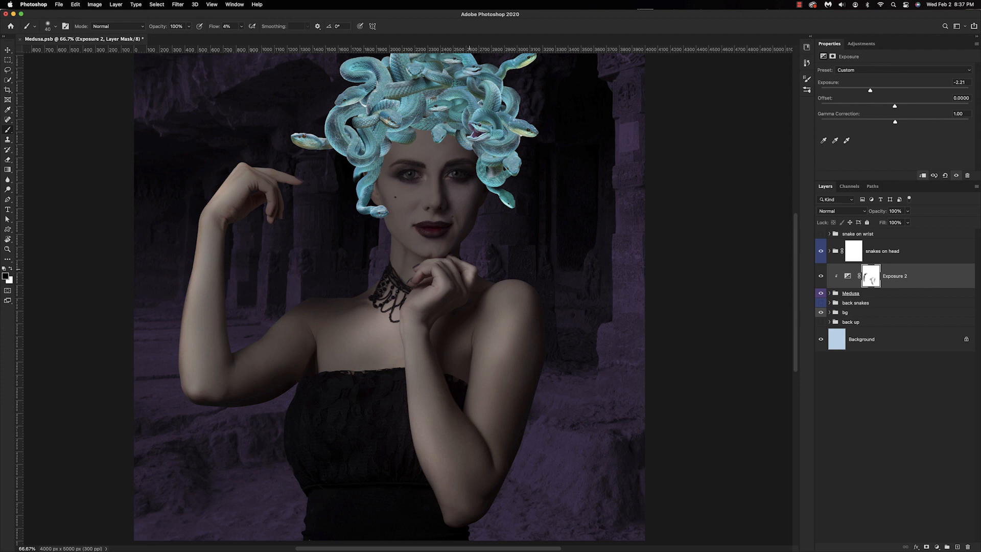
Step: Enlarge the brush in stages and paint black on the Exposure mask over the neck and the upper part of the dress
{"action": "key", "text": "bracketright"}
{"action": "key", "text": "bracketright"}
{"action": "key", "text": "bracketright"}
{"action": "key", "text": "bracketright"}
{"action": "key", "text": "bracketright"}
{"action": "key", "text": "bracketright"}
{"action": "key", "text": "bracketright"}
{"action": "key", "text": "bracketright"}
{"action": "key", "text": "bracketright"}
{"action": "left_click_drag", "start_coordinate": [398, 250], "coordinate": [403, 272]}
{"action": "key", "text": "bracketright"}
{"action": "key", "text": "bracketright"}
{"action": "key", "text": "bracketright"}
{"action": "key", "text": "bracketright"}
{"action": "key", "text": "bracketright"}
{"action": "key", "text": "bracketright"}
{"action": "key", "text": "bracketright"}
{"action": "key", "text": "bracketright"}
{"action": "left_click_drag", "start_coordinate": [345, 369], "coordinate": [305, 443]}
Step: Reduce the brush size and paint black on the Exposure mask to lighten the woman's upper chest
{"action": "key", "text": "bracketleft"}
{"action": "key", "text": "bracketleft"}
{"action": "key", "text": "bracketleft"}
{"action": "key", "text": "bracketleft"}
{"action": "key", "text": "bracketleft"}
{"action": "key", "text": "bracketleft"}
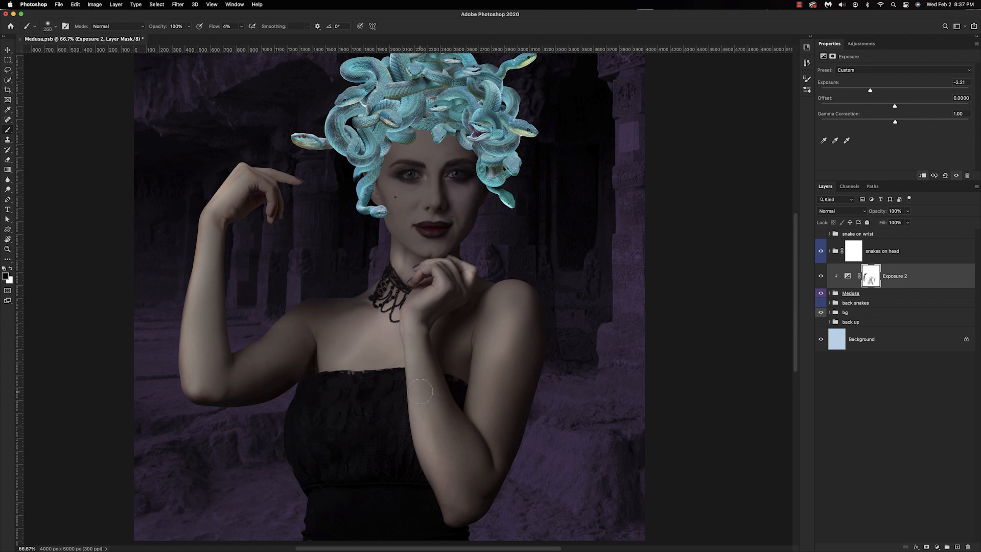
{"action": "left_click_drag", "start_coordinate": [354, 316], "coordinate": [327, 342]}
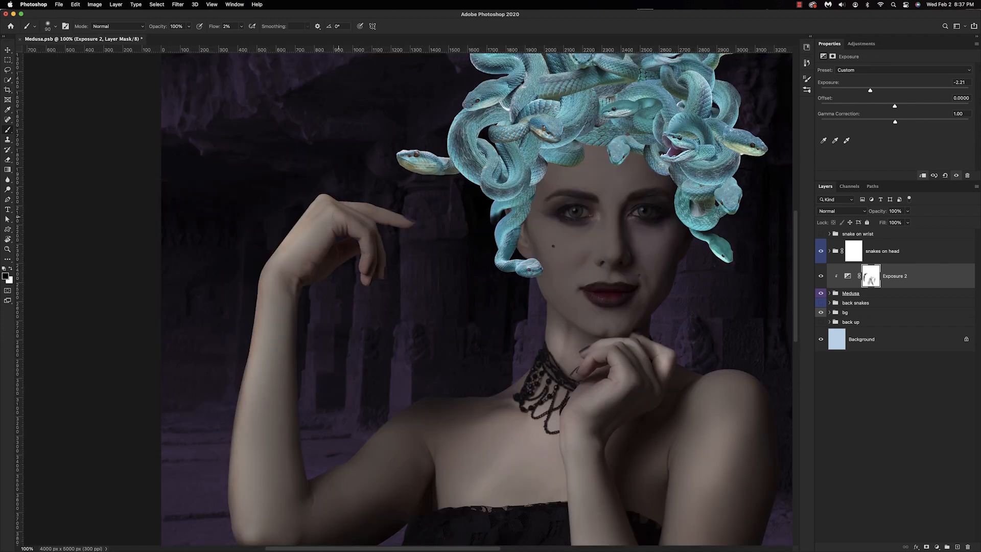
Step: Paint black on the Exposure mask with varied brush sizes to bring light back to the woman's cheeks, nose, forehead and eye area
{"action": "key", "text": "bracketright"}
{"action": "key", "text": "bracketright"}
{"action": "key", "text": "bracketright"}
{"action": "mouse_move", "coordinate": [578, 240]}
{"action": "left_mouse_down"}
{"action": "mouse_move", "coordinate": [600, 312]}
{"action": "mouse_move", "coordinate": [608, 290]}
{"action": "mouse_move", "coordinate": [563, 288]}
{"action": "mouse_move", "coordinate": [590, 224]}
{"action": "mouse_move", "coordinate": [586, 248]}
{"action": "left_mouse_up"}
{"action": "key", "text": "bracketleft"}
{"action": "key", "text": "bracketleft"}
{"action": "left_click_drag", "start_coordinate": [615, 195], "coordinate": [585, 178]}
{"action": "key", "text": "bracketright"}
{"action": "key", "text": "bracketright"}
{"action": "left_click_drag", "start_coordinate": [599, 189], "coordinate": [641, 183]}
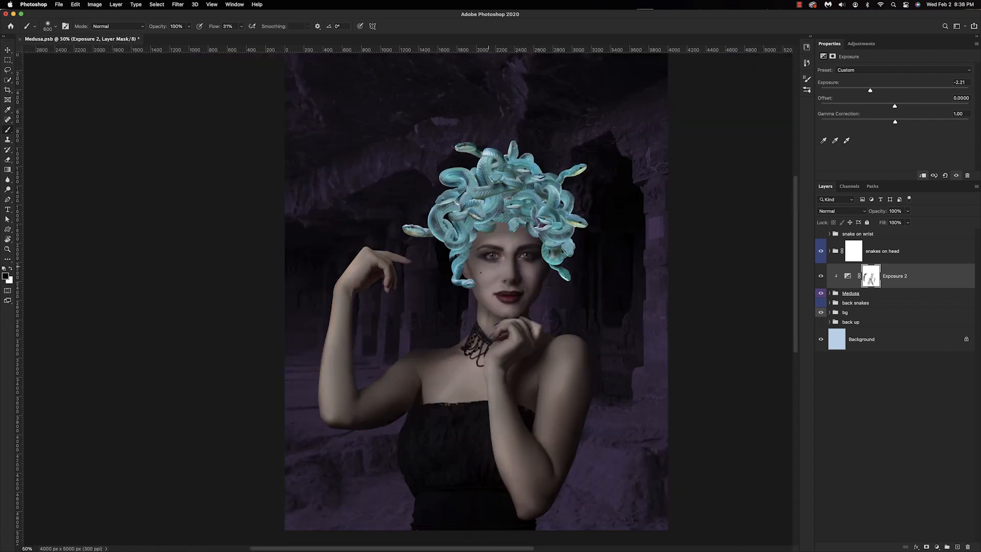
{"action": "mouse_move", "coordinate": [508, 259]}
{"action": "left_mouse_down"}
{"action": "mouse_move", "coordinate": [530, 296]}
{"action": "mouse_move", "coordinate": [496, 277]}
{"action": "left_mouse_up"}
{"action": "left_click_drag", "start_coordinate": [498, 336], "coordinate": [509, 340]}
{"action": "key", "text": "ctrl+z"}
{"action": "key", "text": "bracketleft"}
{"action": "key", "text": "bracketleft"}
{"action": "key", "text": "bracketleft"}
{"action": "key", "text": "bracketleft"}
{"action": "left_click_drag", "start_coordinate": [344, 293], "coordinate": [312, 346]}
{"action": "key", "text": "ctrl+z"}
Step: Set the brush flow to 15% and paint black on the Exposure mask along the raised forearm and from the neck across the chest
{"action": "key", "text": "shift+1"}
{"action": "key", "text": "shift+5"}
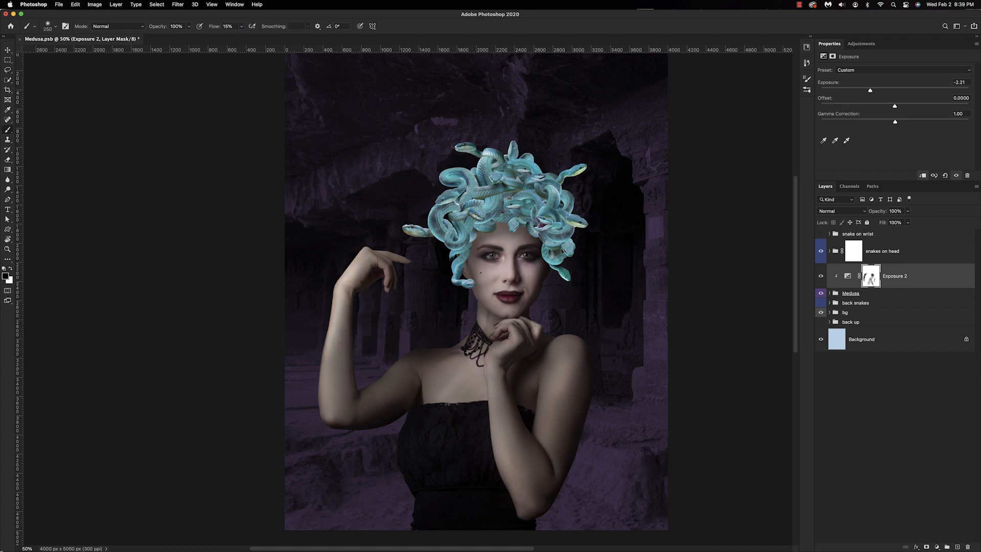
{"action": "left_click_drag", "start_coordinate": [335, 292], "coordinate": [331, 419]}
{"action": "mouse_move", "coordinate": [498, 334]}
{"action": "left_mouse_down"}
{"action": "mouse_move", "coordinate": [492, 394]}
{"action": "mouse_move", "coordinate": [522, 507]}
{"action": "mouse_move", "coordinate": [466, 352]}
{"action": "mouse_move", "coordinate": [443, 395]}
{"action": "left_mouse_up"}
Step: Enlarge the brush to 300 px and paint black on the Exposure mask from the upper chest along the raised upper arm
{"action": "key", "text": "bracketright"}
{"action": "key", "text": "bracketright"}
{"action": "key", "text": "bracketright"}
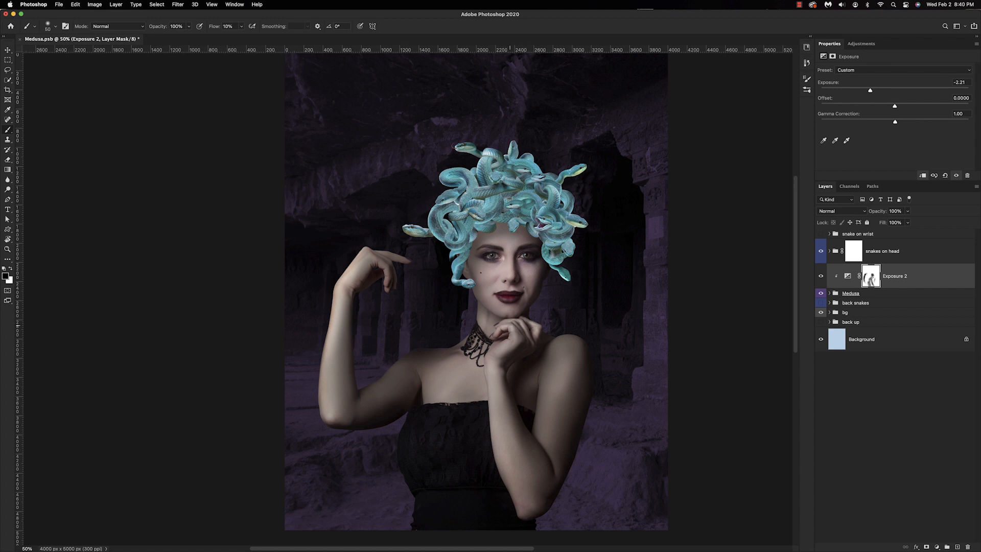
{"action": "key", "text": "bracketright"}
{"action": "key", "text": "bracketright"}
{"action": "key", "text": "bracketright"}
{"action": "key", "text": "bracketright"}
{"action": "key", "text": "bracketright"}
{"action": "key", "text": "bracketright"}
{"action": "key", "text": "bracketright"}
{"action": "key", "text": "bracketright"}
{"action": "key", "text": "bracketright"}
{"action": "key", "text": "bracketright"}
{"action": "key", "text": "bracketright"}
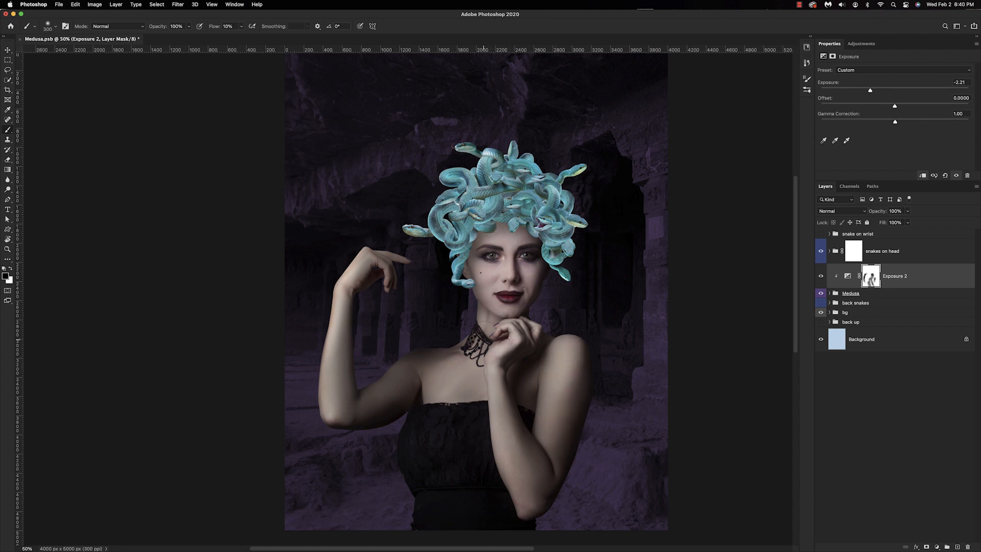
{"action": "left_click_drag", "start_coordinate": [438, 376], "coordinate": [362, 418]}
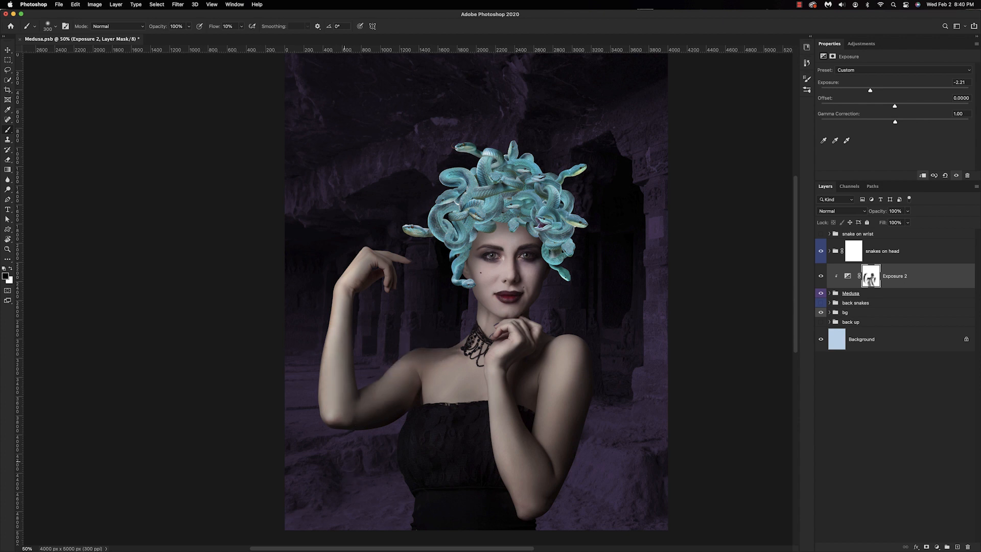
Step: Compare the woman with and without the Exposure 2 adjustment
{"action": "key", "text": "super+minus"}
{"action": "left_click", "coordinate": [821, 276]}
{"action": "left_click", "coordinate": [821, 276]}
{"action": "left_click", "coordinate": [821, 276]}
{"action": "left_click", "coordinate": [821, 276]}
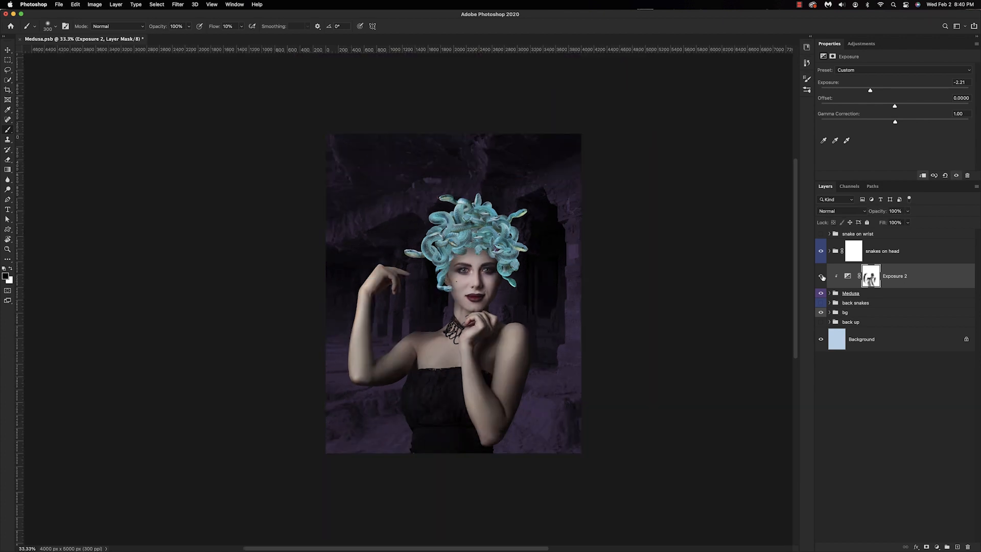
{"action": "key", "text": "super+equal"}
Step: Add a Levels adjustment clipped to the Medusa group with input levels 4, 1.05 and 242
{"action": "left_click", "coordinate": [937, 547]}
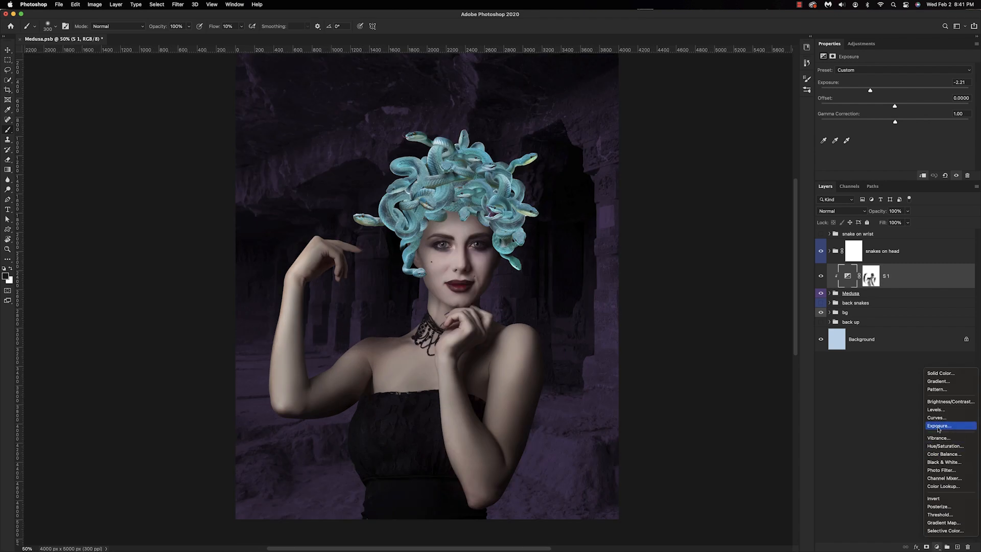
{"action": "left_click", "coordinate": [940, 409]}
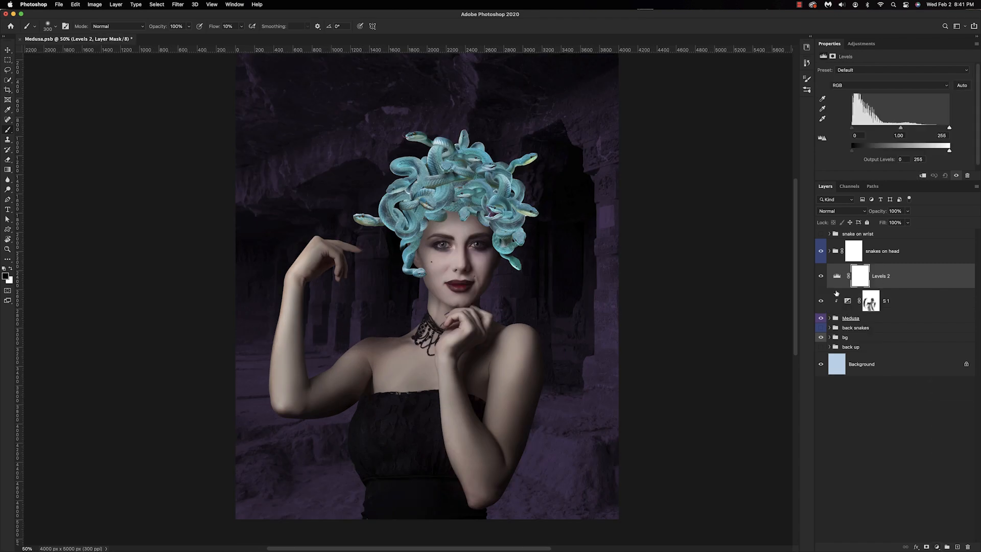
{"action": "left_click", "coordinate": [838, 288], "text": "alt"}
{"action": "left_click_drag", "start_coordinate": [852, 128], "coordinate": [853, 128]}
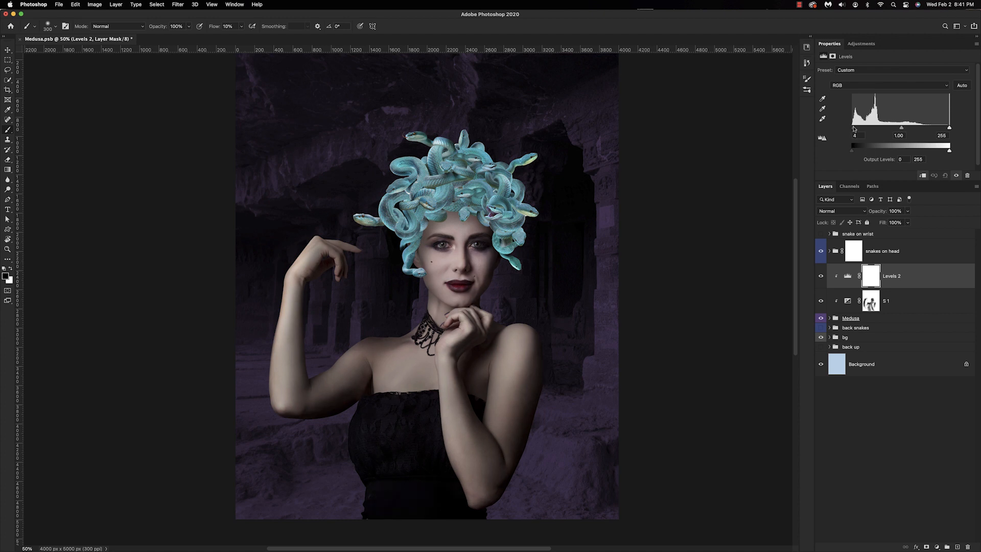
{"action": "left_click_drag", "start_coordinate": [946, 130], "coordinate": [897, 133]}
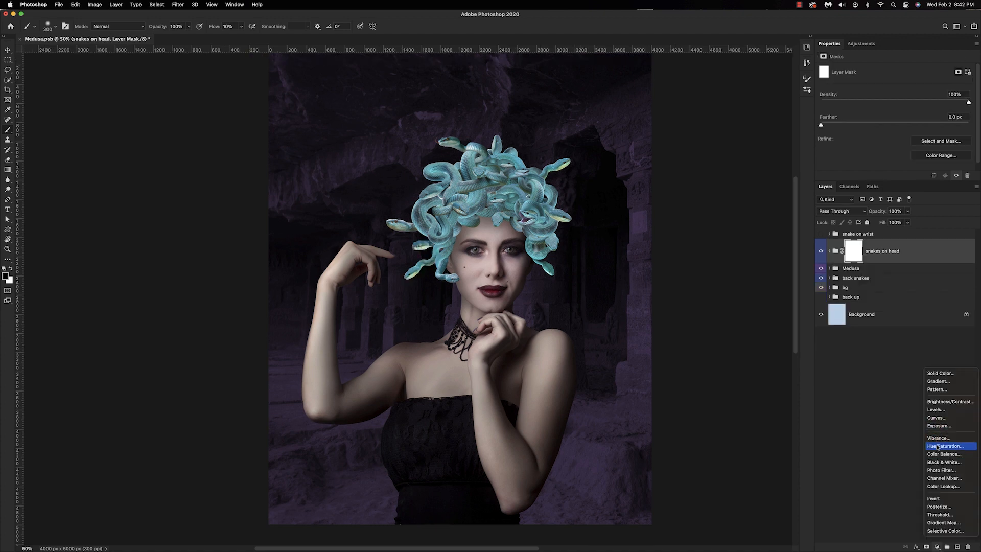
Step: Add a Hue/Saturation adjustment clipped to the snakes on head group with hue +63, saturation -83 and lightness -7
{"action": "left_click", "coordinate": [950, 443]}
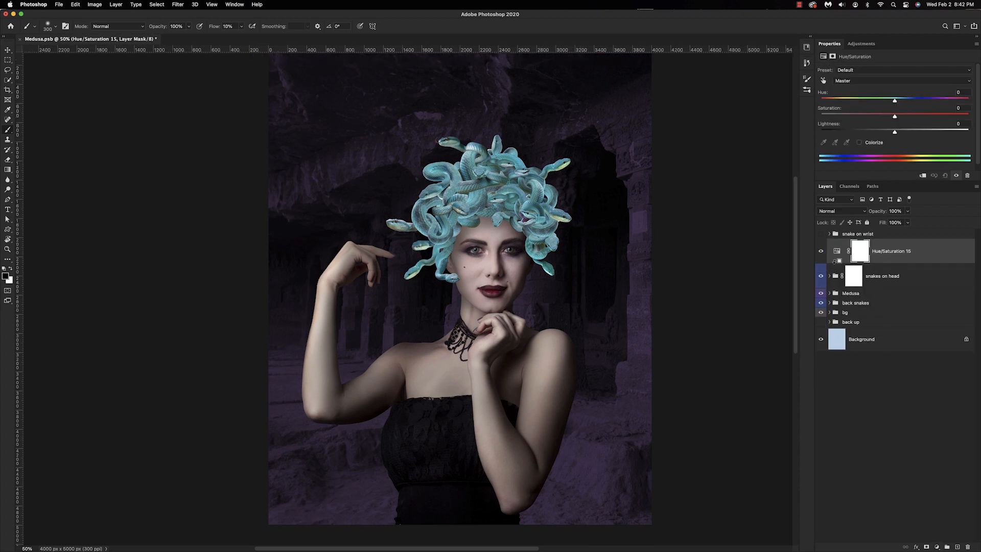
{"action": "left_click", "coordinate": [835, 261], "text": "alt"}
{"action": "left_click_drag", "start_coordinate": [894, 102], "coordinate": [839, 139]}
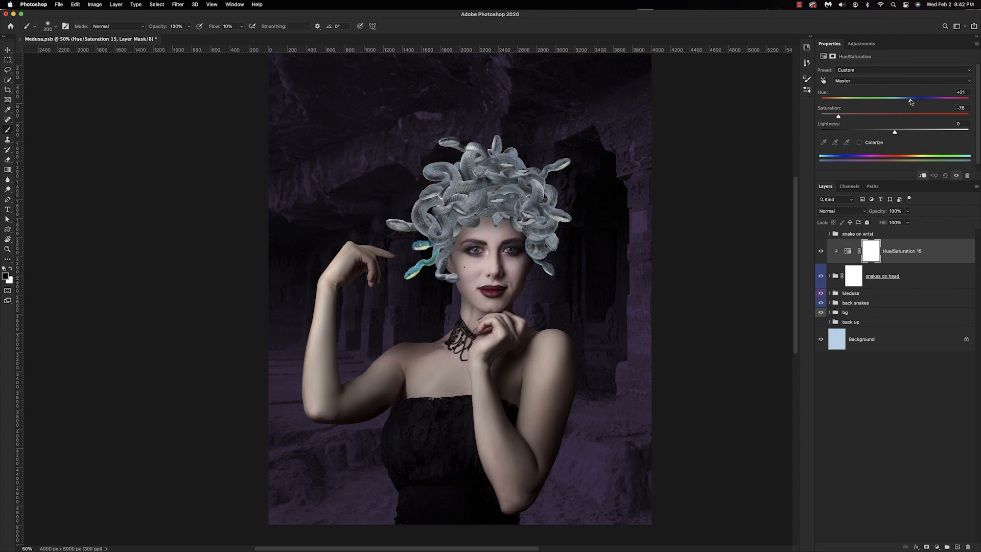
{"action": "left_click", "coordinate": [859, 143]}
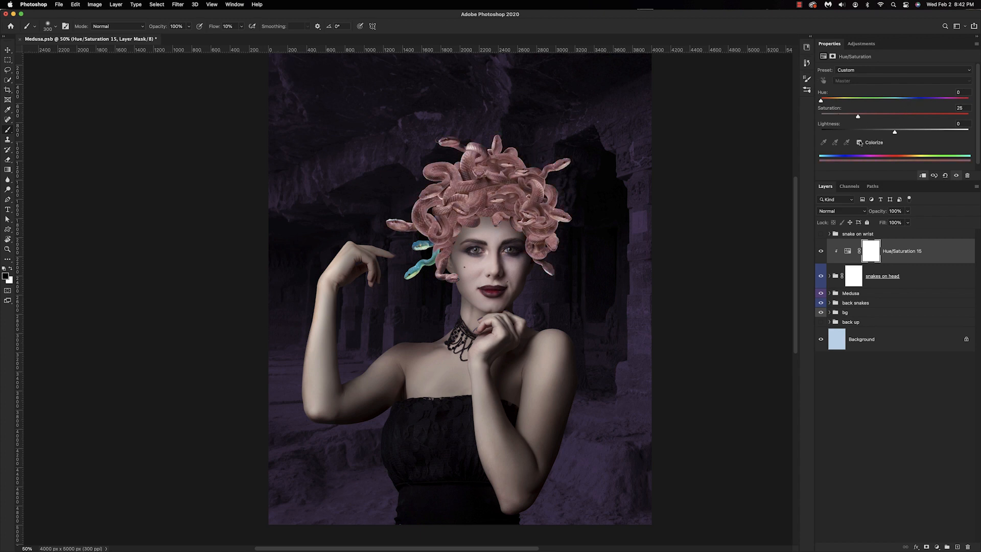
{"action": "left_click", "coordinate": [860, 143]}
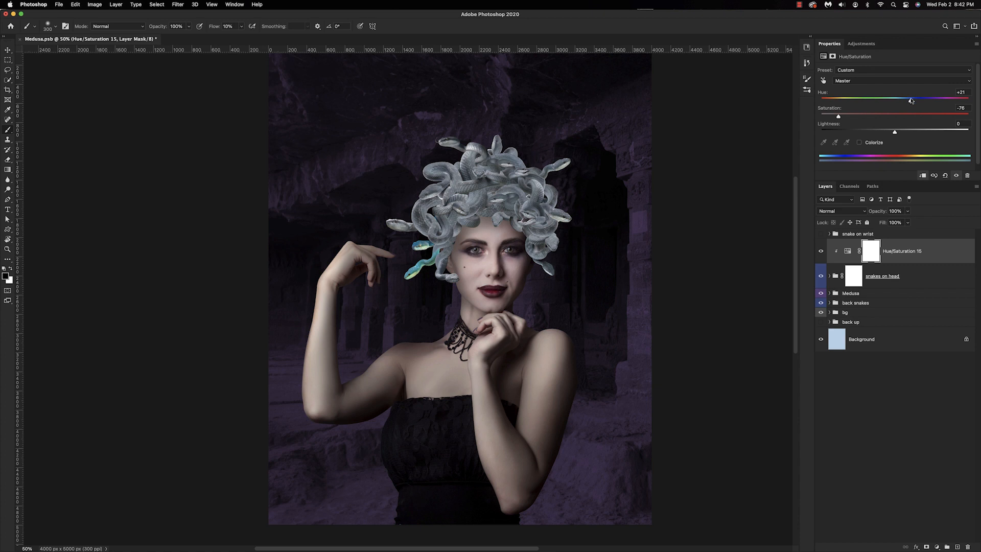
{"action": "left_click_drag", "start_coordinate": [912, 101], "coordinate": [934, 101]}
{"action": "left_click_drag", "start_coordinate": [837, 118], "coordinate": [835, 116]}
{"action": "left_click_drag", "start_coordinate": [895, 132], "coordinate": [891, 133]}
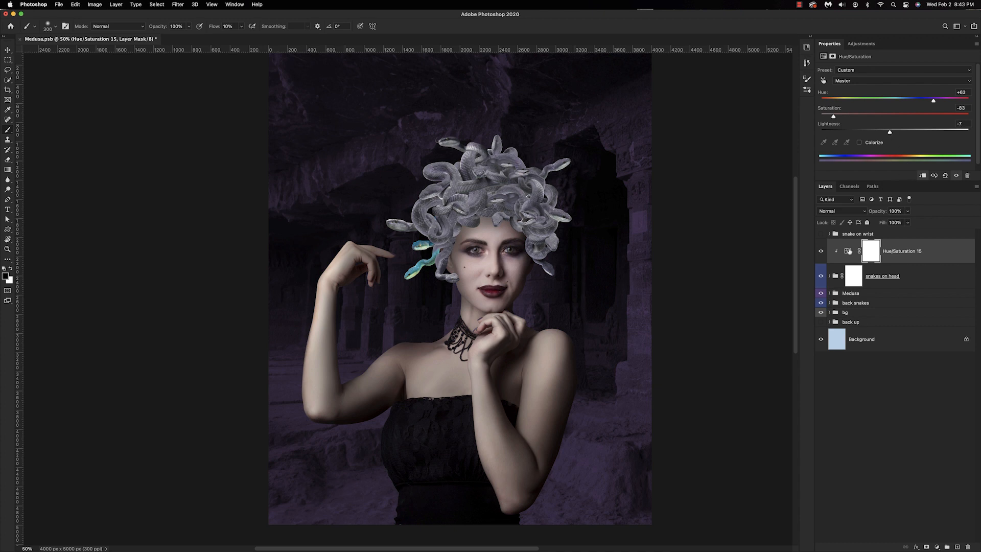
Step: Duplicate the Hue/Saturation 15 adjustment above the back snakes group and clip the copy to it
{"action": "left_click_drag", "start_coordinate": [849, 252], "coordinate": [838, 301]}
{"action": "left_click", "coordinate": [837, 321], "text": "alt"}
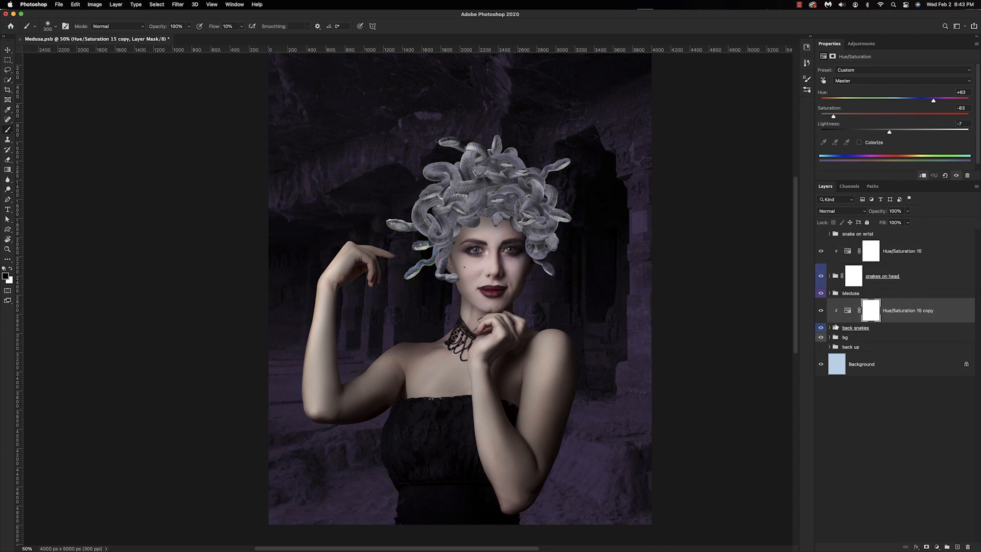
Step: Label the snake on wrist group blue and make it visible
{"action": "right_click", "coordinate": [821, 234]}
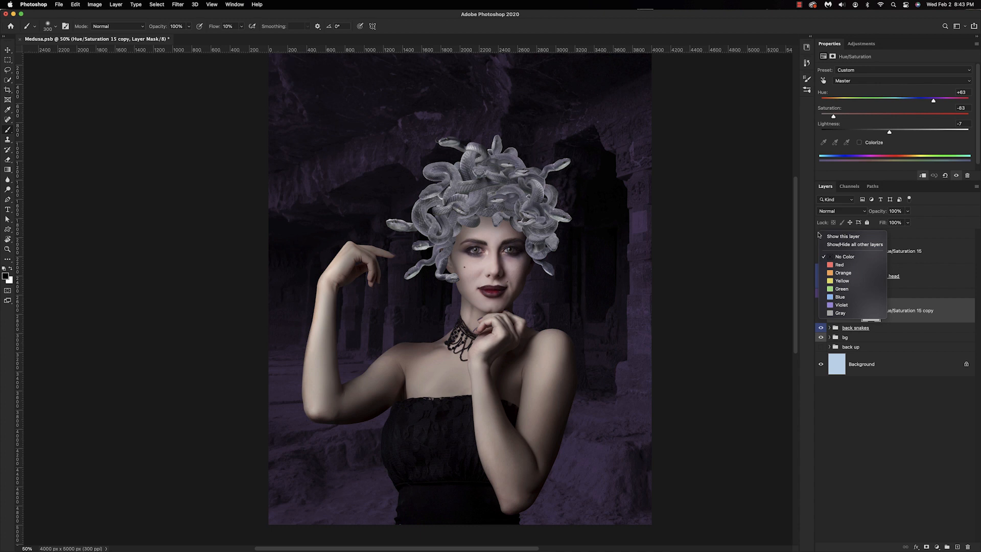
{"action": "left_click", "coordinate": [840, 297]}
{"action": "left_click", "coordinate": [821, 234]}
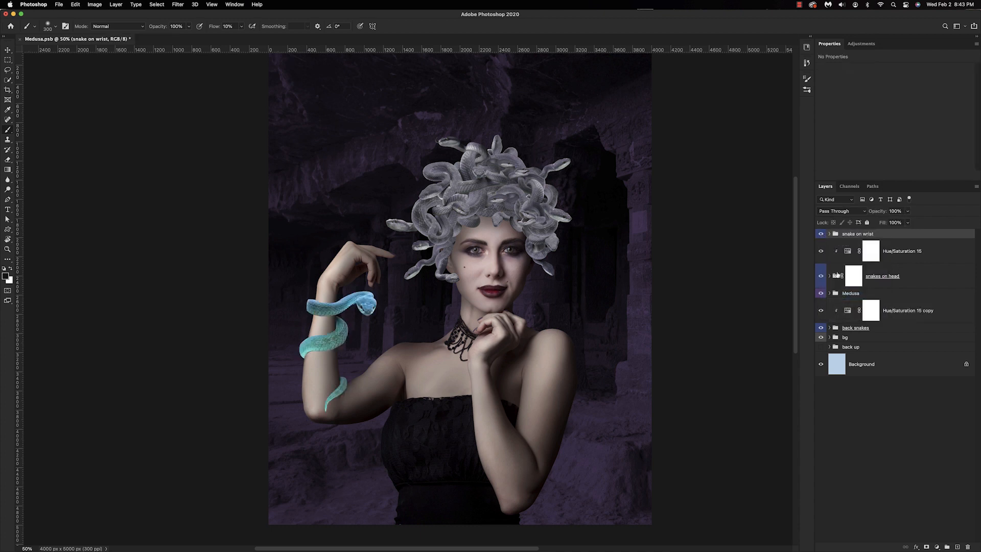
Step: Duplicate Hue/Saturation 15 for the wrist snake, placing the copy inside the outer snake on wrist group and clipping it above Hue/Saturation 3
{"action": "left_click_drag", "start_coordinate": [844, 255], "coordinate": [838, 233]}
{"action": "left_click", "coordinate": [835, 252], "text": "alt"}
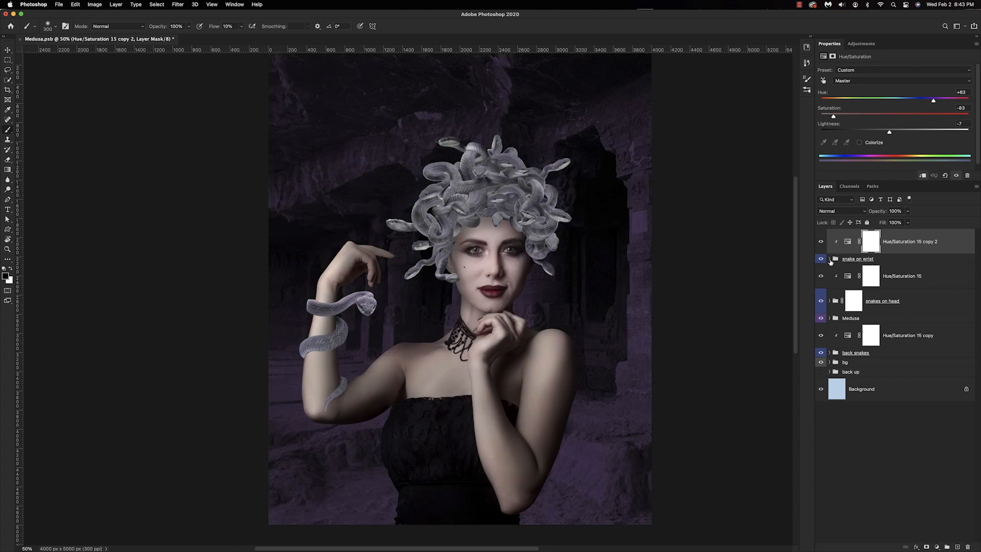
{"action": "left_click", "coordinate": [830, 259]}
{"action": "left_click_drag", "start_coordinate": [846, 244], "coordinate": [849, 264]}
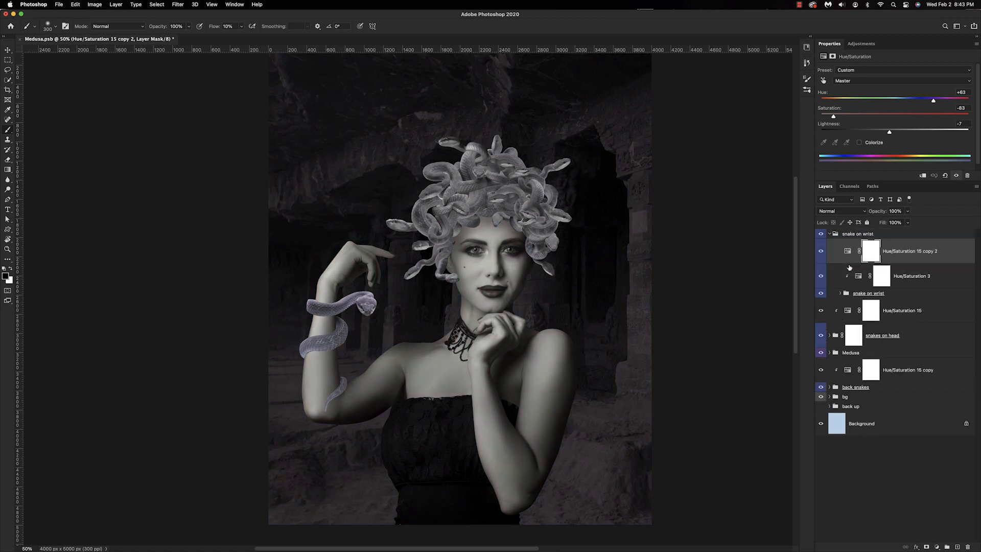
{"action": "left_click", "coordinate": [850, 265], "text": "alt"}
{"action": "left_click", "coordinate": [830, 234]}
Step: Add a Levels adjustment inside the snake on wrist group, raising the black input and slightly lowering the white input for more contrast
{"action": "left_click", "coordinate": [936, 547]}
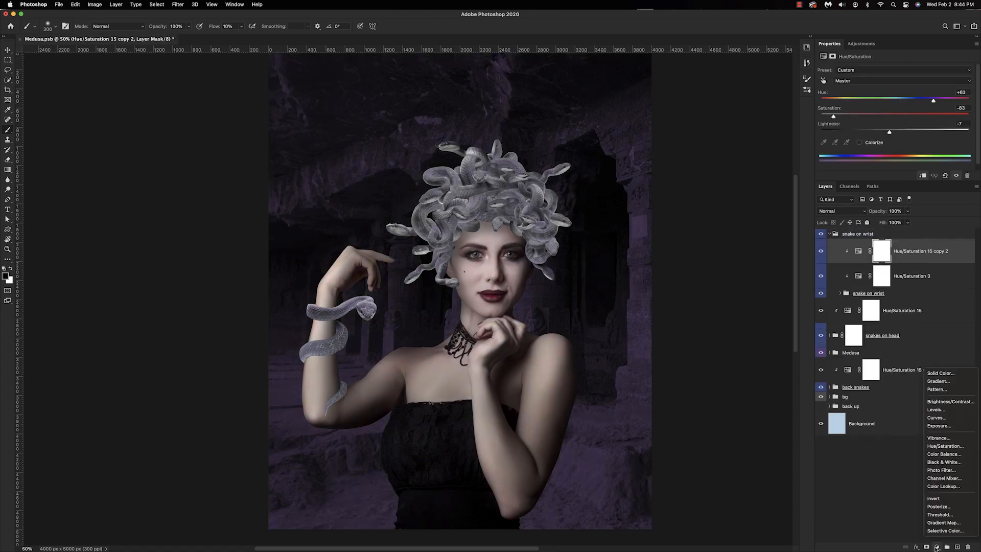
{"action": "left_click", "coordinate": [928, 409]}
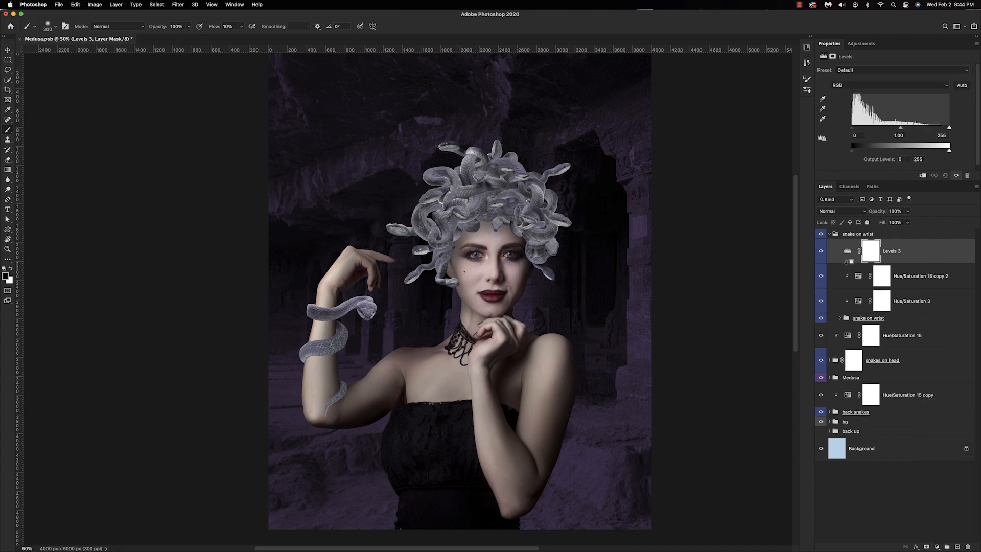
{"action": "left_click_drag", "start_coordinate": [850, 129], "coordinate": [861, 129]}
{"action": "left_click_drag", "start_coordinate": [949, 129], "coordinate": [944, 131]}
{"action": "left_click", "coordinate": [830, 234]}
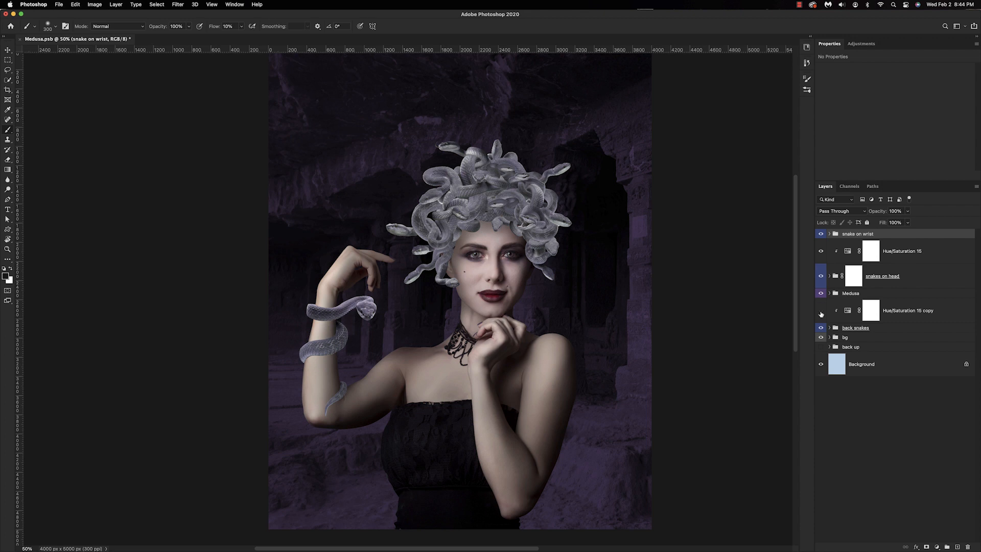
Step: Clip a Levels adjustment with black input 26 and a slightly lower white input to the snakes on head group, and copy it to the back snakes
{"action": "left_click", "coordinate": [845, 258]}
{"action": "left_click", "coordinate": [937, 546]}
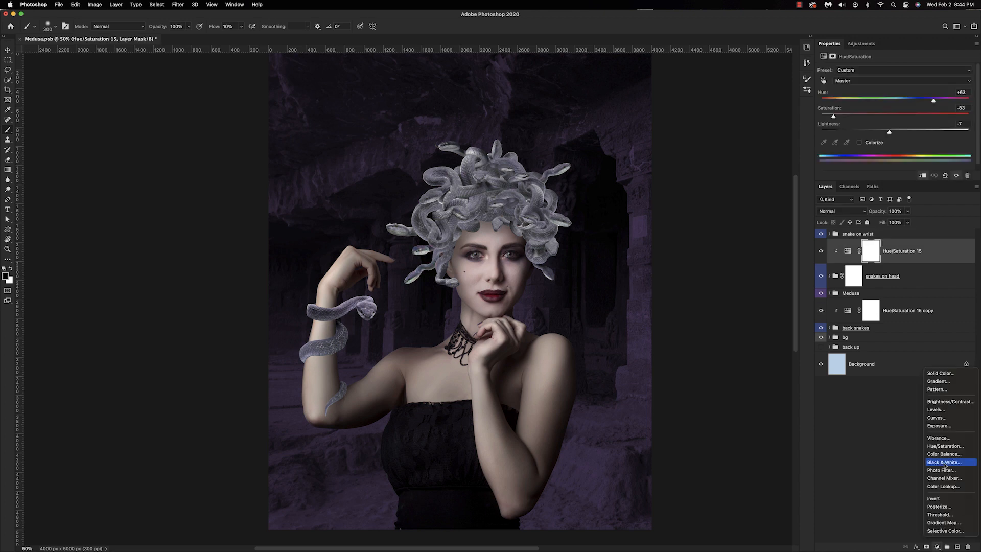
{"action": "left_click", "coordinate": [942, 410]}
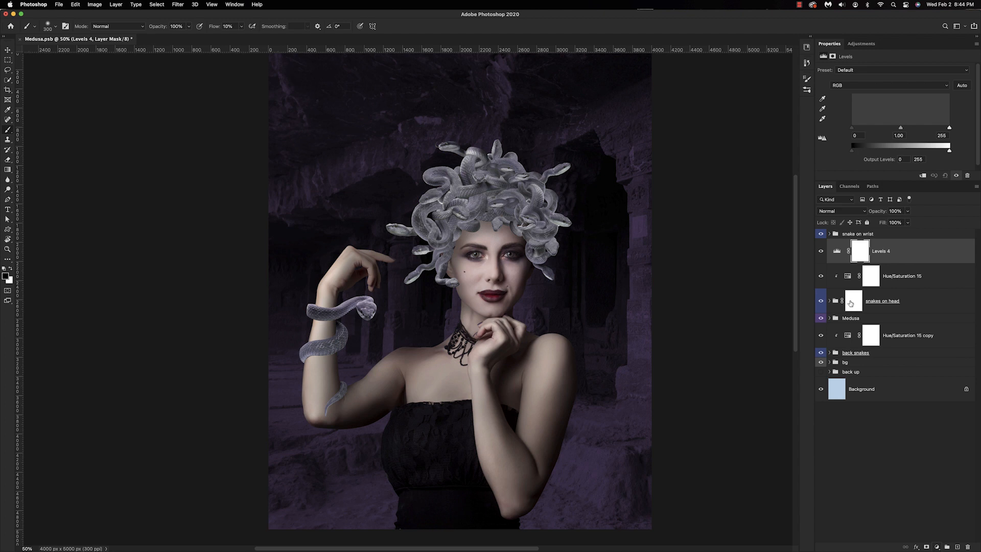
{"action": "left_click", "coordinate": [838, 260], "text": "alt"}
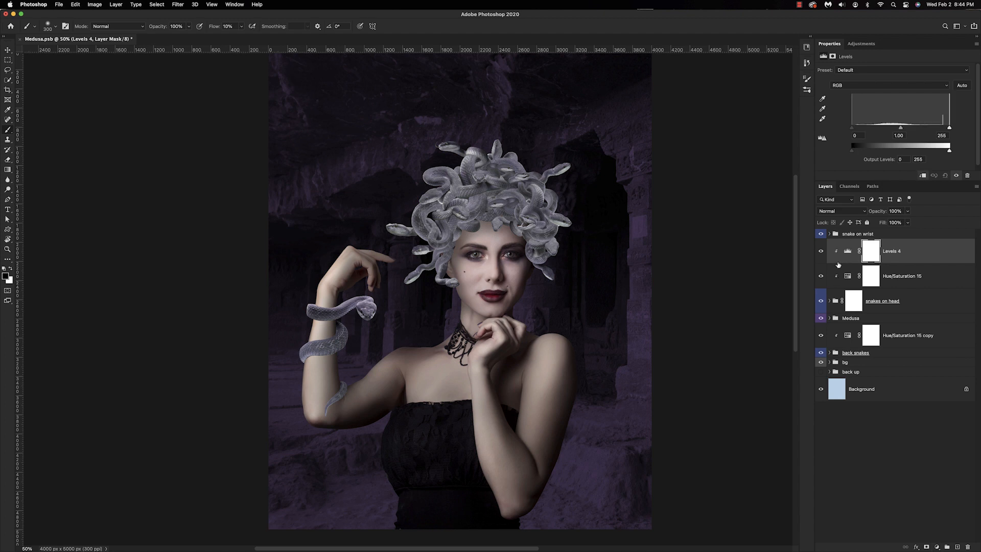
{"action": "left_click_drag", "start_coordinate": [852, 128], "coordinate": [862, 130]}
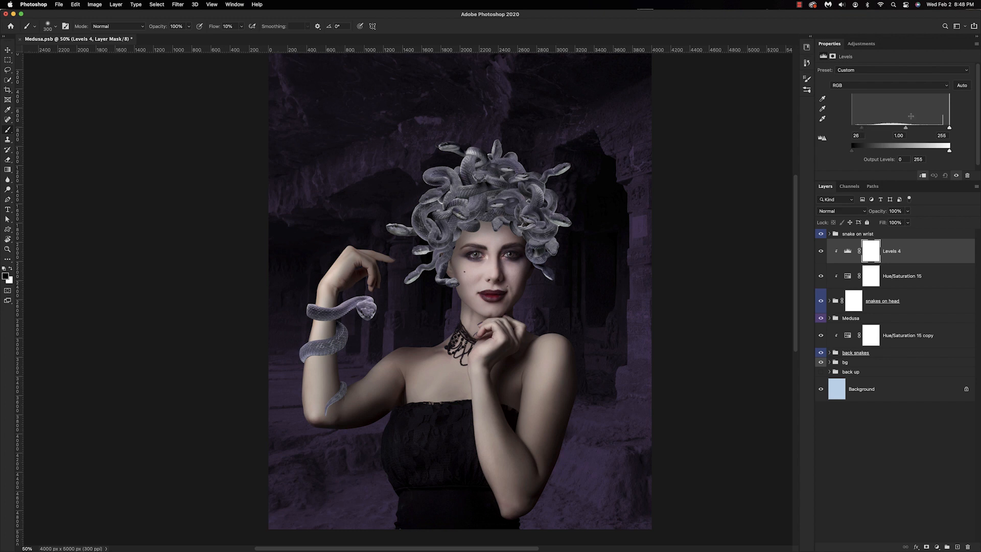
{"action": "left_click_drag", "start_coordinate": [949, 129], "coordinate": [947, 128]}
{"action": "left_click_drag", "start_coordinate": [849, 252], "coordinate": [841, 342]}
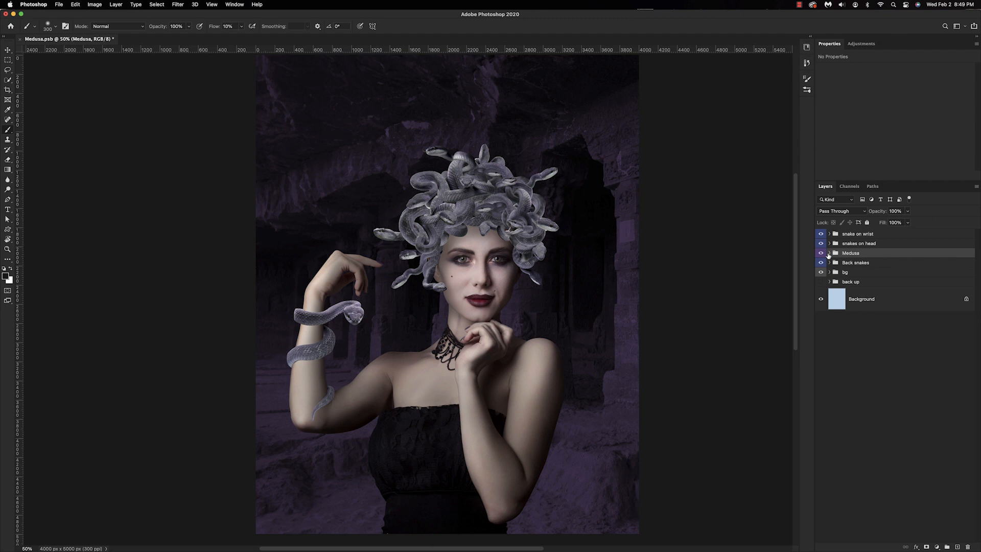
Step: Add a clipped Curves adjustment above Levels 2 in the Medusa group, lowering input 142 to output 83, and invert its mask to black
{"action": "left_click", "coordinate": [829, 253]}
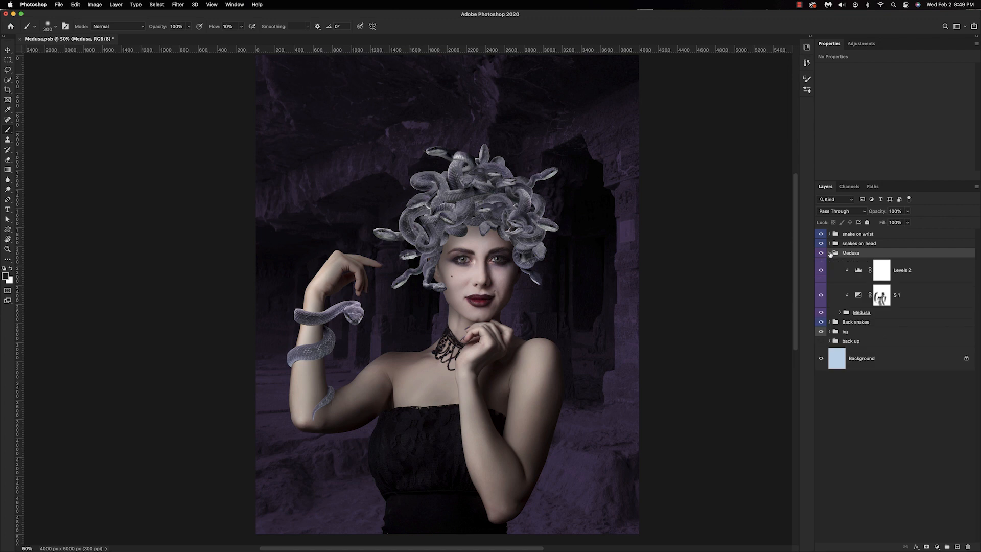
{"action": "left_click", "coordinate": [943, 279]}
{"action": "left_click", "coordinate": [937, 546]}
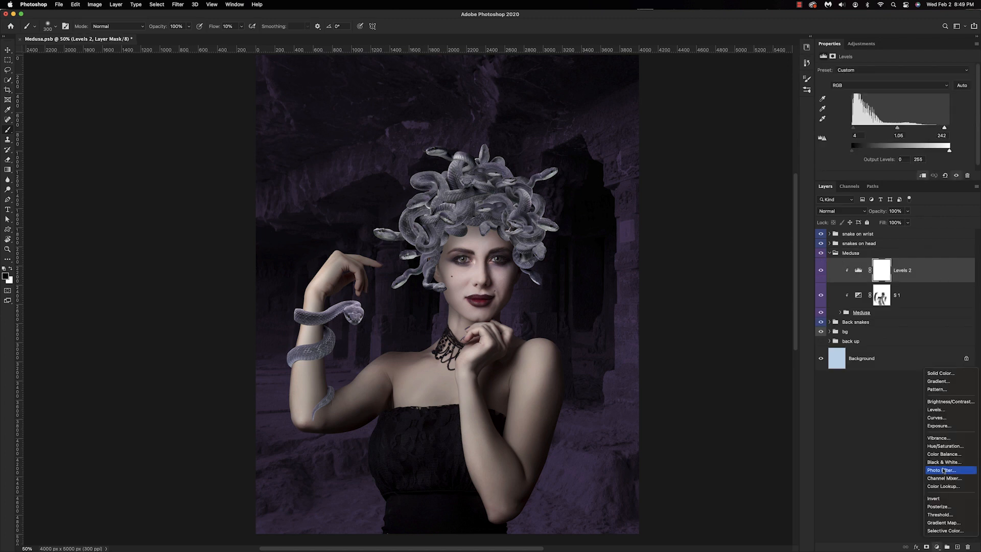
{"action": "left_click", "coordinate": [940, 418]}
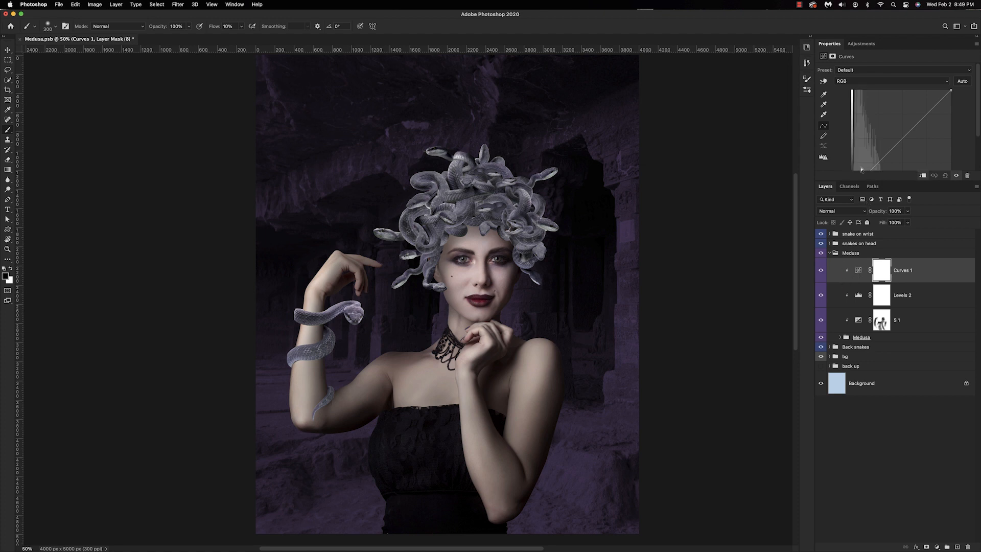
{"action": "left_click_drag", "start_coordinate": [868, 180], "coordinate": [874, 221]}
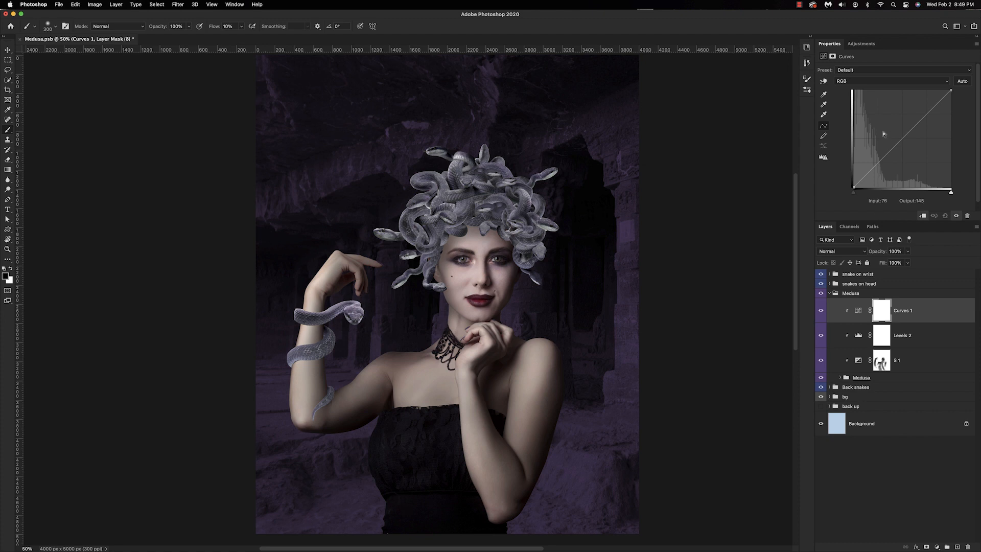
{"action": "left_click_drag", "start_coordinate": [905, 136], "coordinate": [908, 156]}
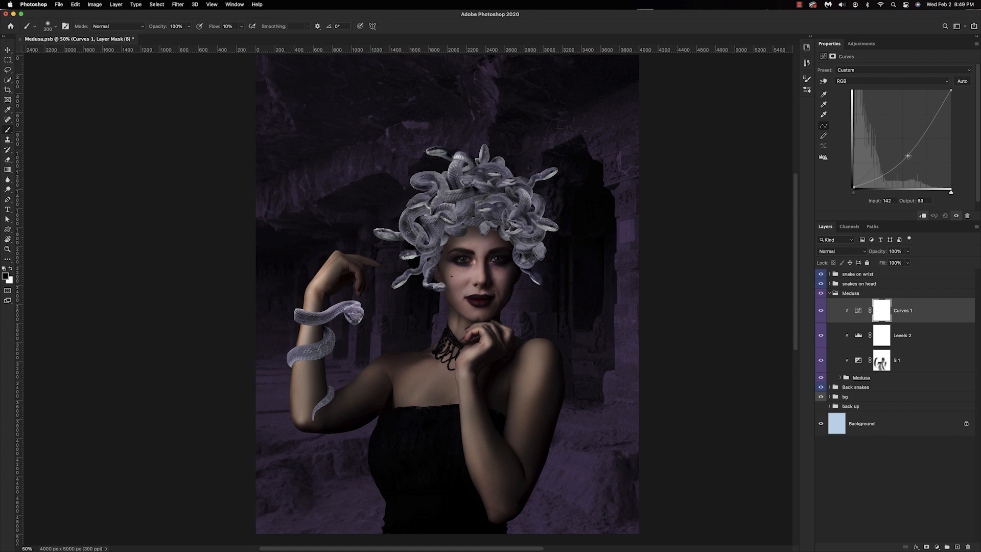
{"action": "key", "text": "super+i"}
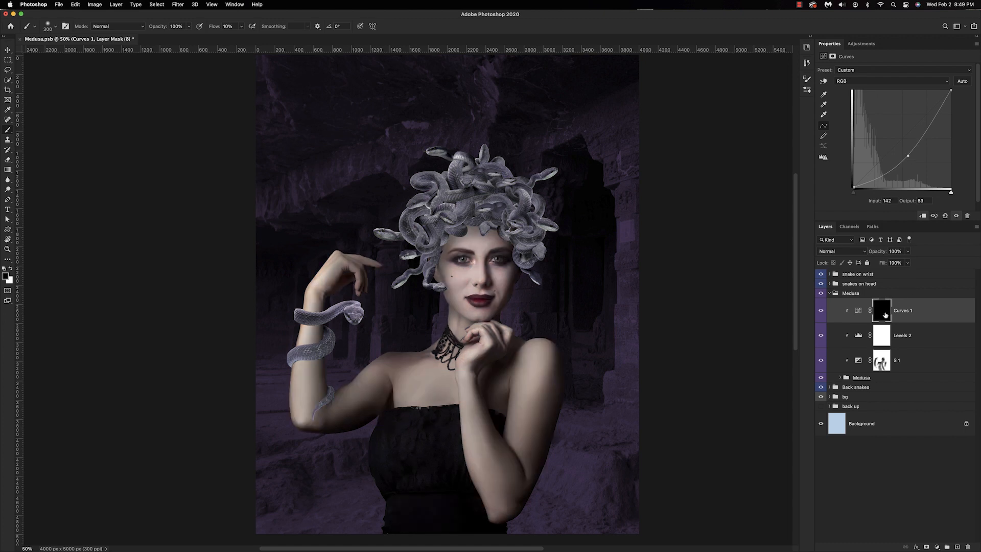
Step: Paint white on the Curves 1 mask to shade the forehead and face edge under the snakes, cleaning the overspill with black
{"action": "key", "text": "x"}
{"action": "key", "text": "super+plus"}
{"action": "key", "text": "super+plus"}
{"action": "mouse_move", "coordinate": [540, 131]}
{"action": "left_mouse_down"}
{"action": "mouse_move", "coordinate": [515, 131]}
{"action": "mouse_move", "coordinate": [592, 136]}
{"action": "mouse_move", "coordinate": [616, 167]}
{"action": "mouse_move", "coordinate": [589, 145]}
{"action": "mouse_move", "coordinate": [502, 136]}
{"action": "mouse_move", "coordinate": [473, 146]}
{"action": "mouse_move", "coordinate": [457, 231]}
{"action": "mouse_move", "coordinate": [415, 216]}
{"action": "left_mouse_up"}
{"action": "key", "text": "bracketleft"}
{"action": "key", "text": "bracketleft"}
{"action": "key", "text": "bracketleft"}
{"action": "key", "text": "bracketleft"}
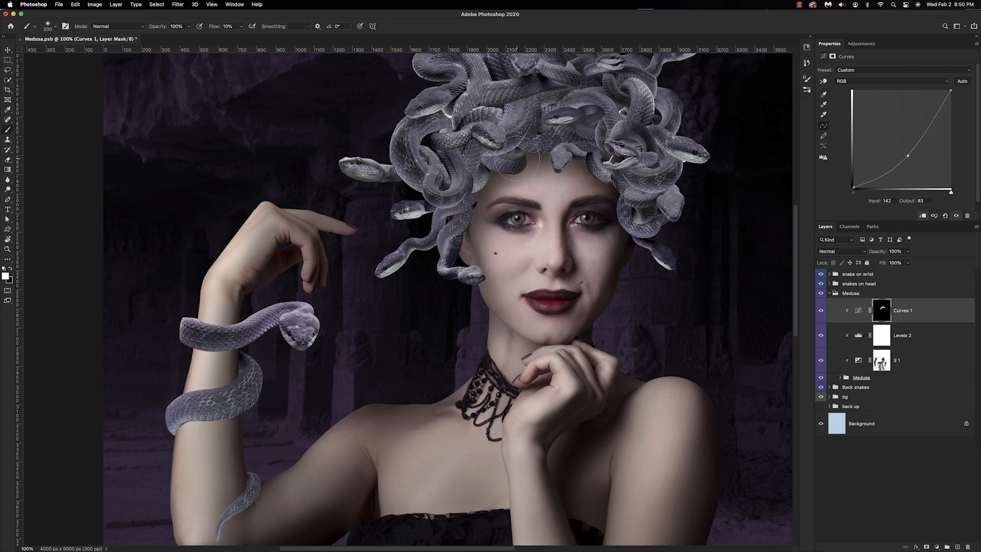
{"action": "mouse_move", "coordinate": [514, 152]}
{"action": "left_mouse_down"}
{"action": "mouse_move", "coordinate": [517, 159]}
{"action": "mouse_move", "coordinate": [525, 148]}
{"action": "left_mouse_up"}
{"action": "key", "text": "x"}
{"action": "left_click_drag", "start_coordinate": [534, 164], "coordinate": [567, 174]}
{"action": "key", "text": "x"}
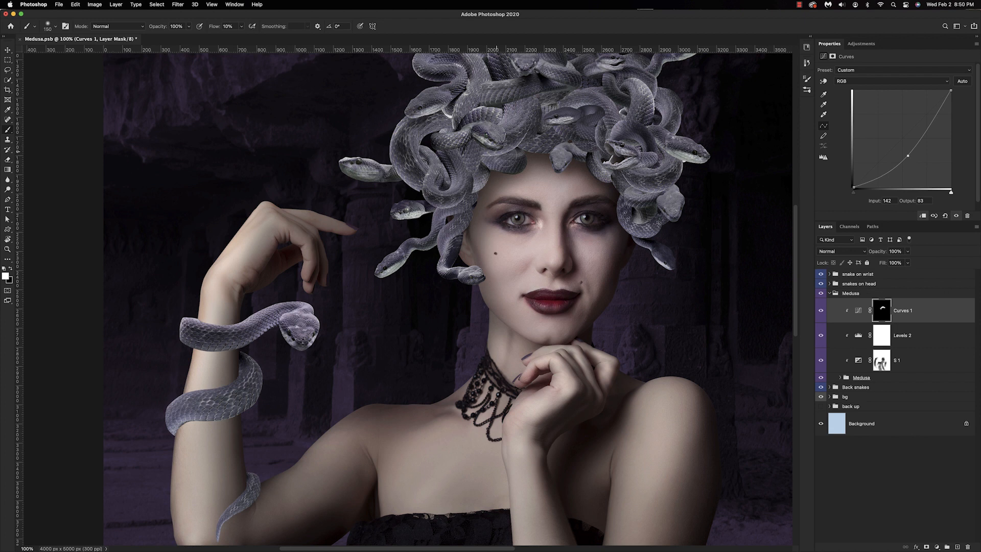
{"action": "left_click_drag", "start_coordinate": [466, 206], "coordinate": [457, 219]}
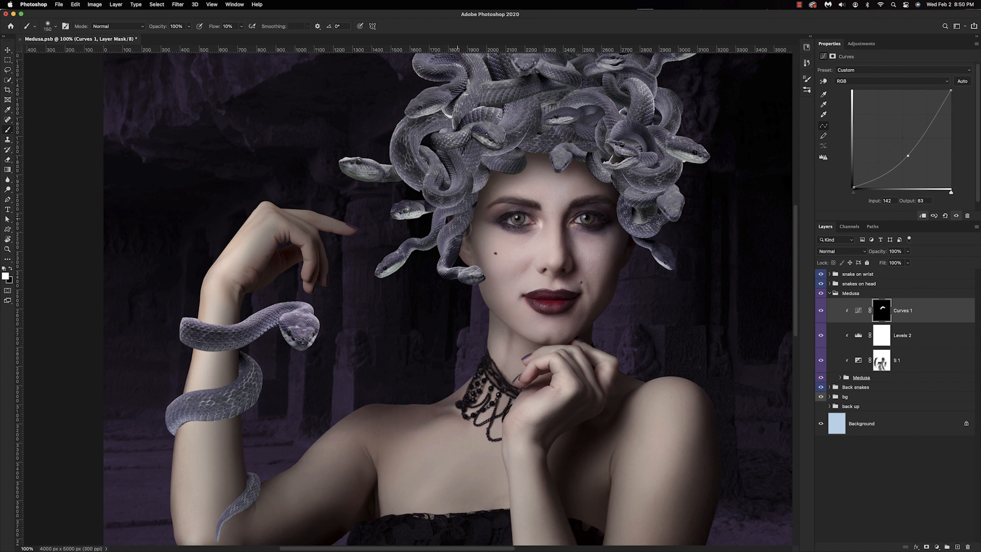
Step: Add a clipped Exposure adjustment of -3.14 above the curves layer, invert its mask, and paint shadow back along the hairline
{"action": "key", "text": "super+minus"}
{"action": "left_click", "coordinate": [937, 547]}
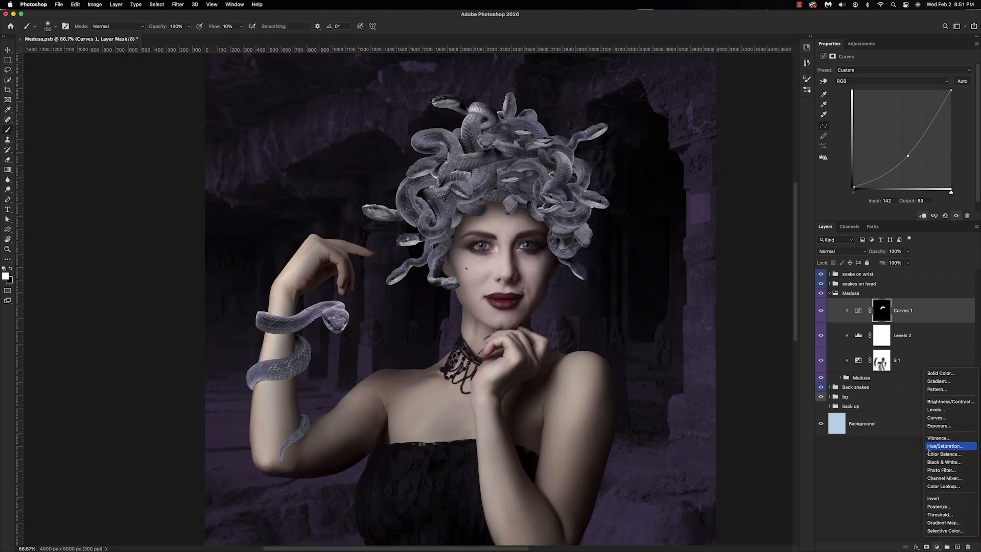
{"action": "left_click", "coordinate": [935, 426]}
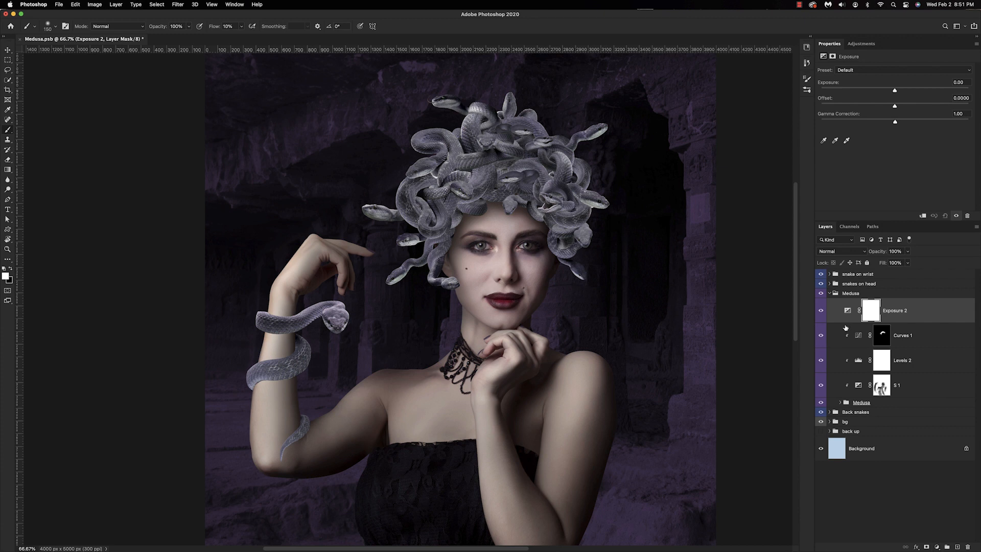
{"action": "left_click", "coordinate": [846, 328], "text": "alt"}
{"action": "left_click_drag", "start_coordinate": [894, 91], "coordinate": [860, 107]}
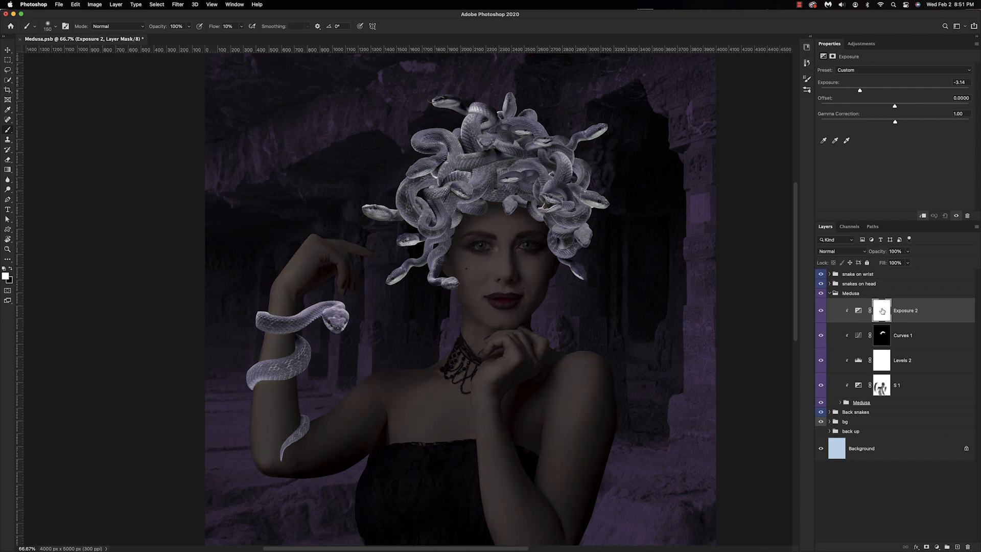
{"action": "key", "text": "super+i"}
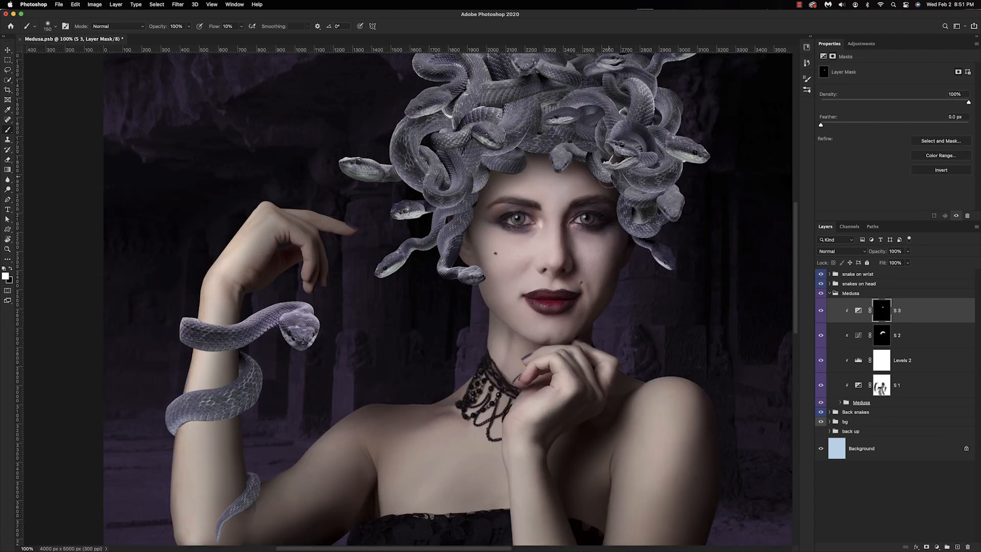
{"action": "mouse_move", "coordinate": [509, 152]}
{"action": "left_mouse_down"}
{"action": "mouse_move", "coordinate": [488, 174]}
{"action": "mouse_move", "coordinate": [458, 241]}
{"action": "mouse_move", "coordinate": [470, 273]}
{"action": "mouse_move", "coordinate": [491, 280]}
{"action": "left_mouse_up"}
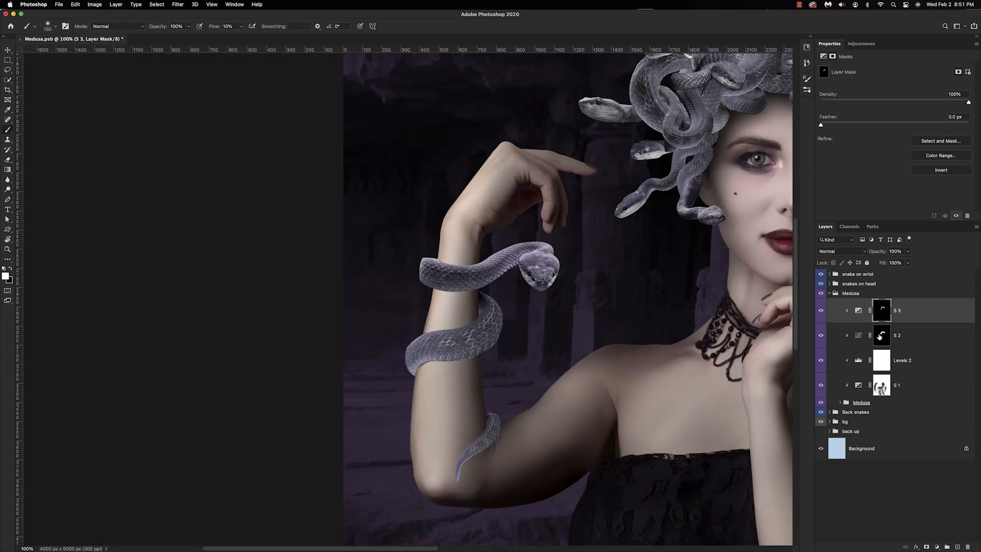
Step: Paint and refine contact shadows around the wrist snake on the S 2 mask, switching between white and black with a small brush
{"action": "left_click", "coordinate": [880, 336]}
{"action": "key", "text": "["}
{"action": "key", "text": "["}
{"action": "key", "text": "["}
{"action": "left_click_drag", "start_coordinate": [434, 366], "coordinate": [467, 361]}
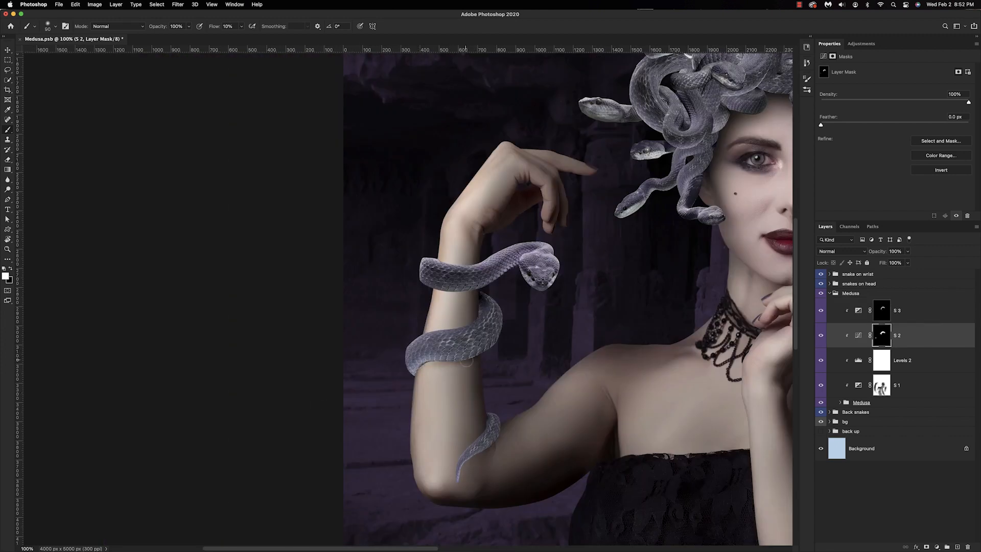
{"action": "key", "text": "["}
{"action": "key", "text": "["}
{"action": "key", "text": "x"}
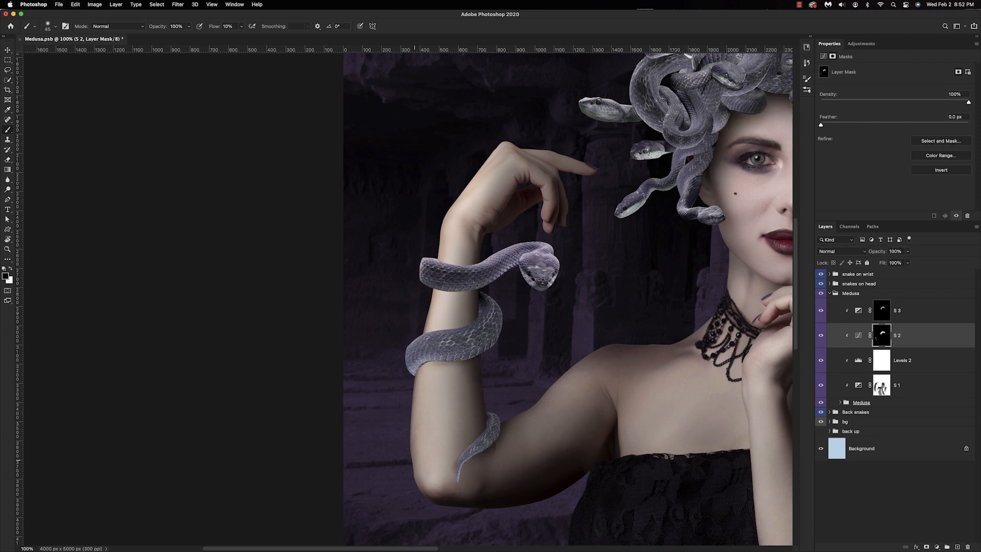
{"action": "key", "text": "x"}
{"action": "left_click_drag", "start_coordinate": [440, 289], "coordinate": [444, 292]}
{"action": "key", "text": "x"}
{"action": "left_click_drag", "start_coordinate": [418, 364], "coordinate": [424, 363]}
Step: Deepen the shadows on the arm beside the wrist snake by painting white on the S 3 mask
{"action": "left_click", "coordinate": [885, 312]}
{"action": "key", "text": "x"}
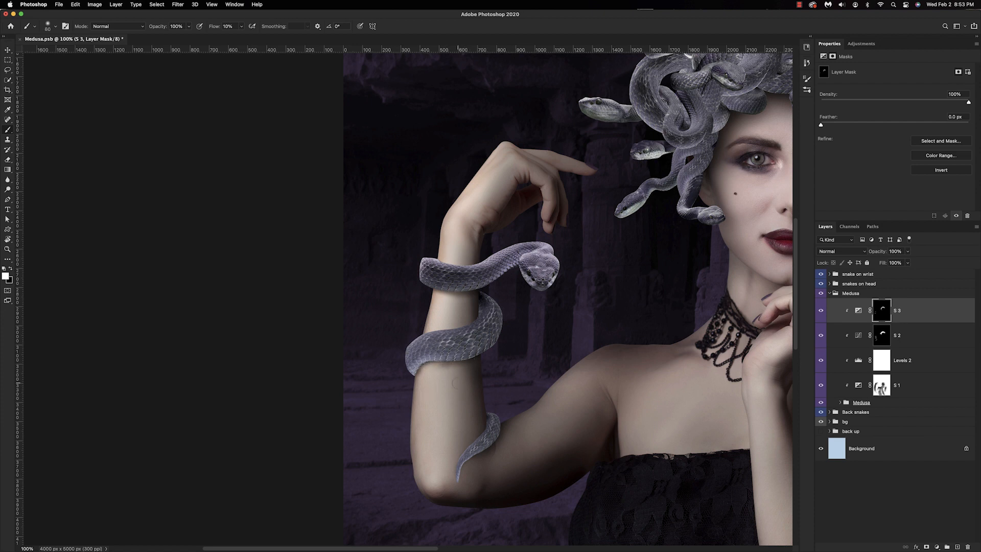
{"action": "key", "text": "bracketright"}
{"action": "key", "text": "bracketright"}
{"action": "key", "text": "bracketright"}
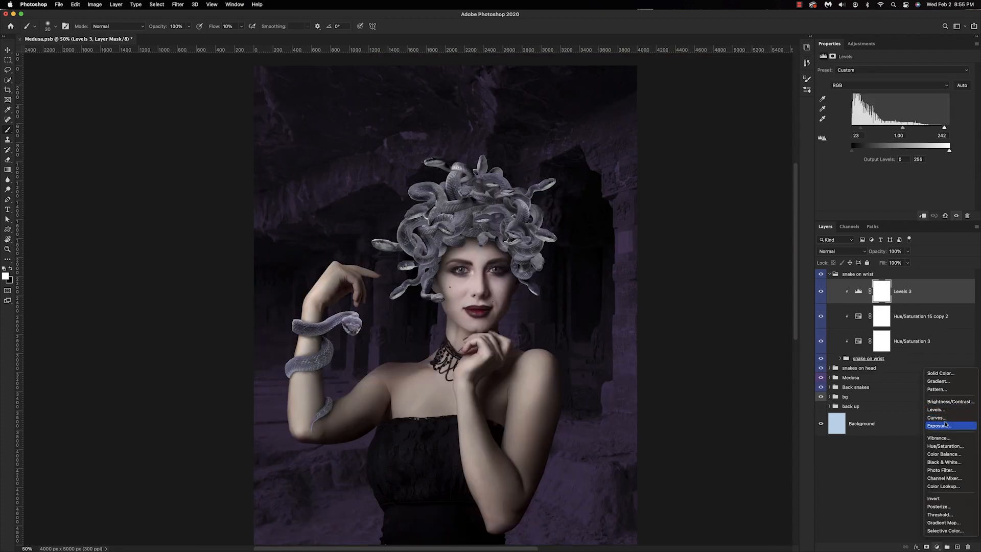
Step: Add a clipped Exposure adjustment of -2.94 above Levels 3 in the snake on wrist group and invert its mask
{"action": "left_click", "coordinate": [946, 425]}
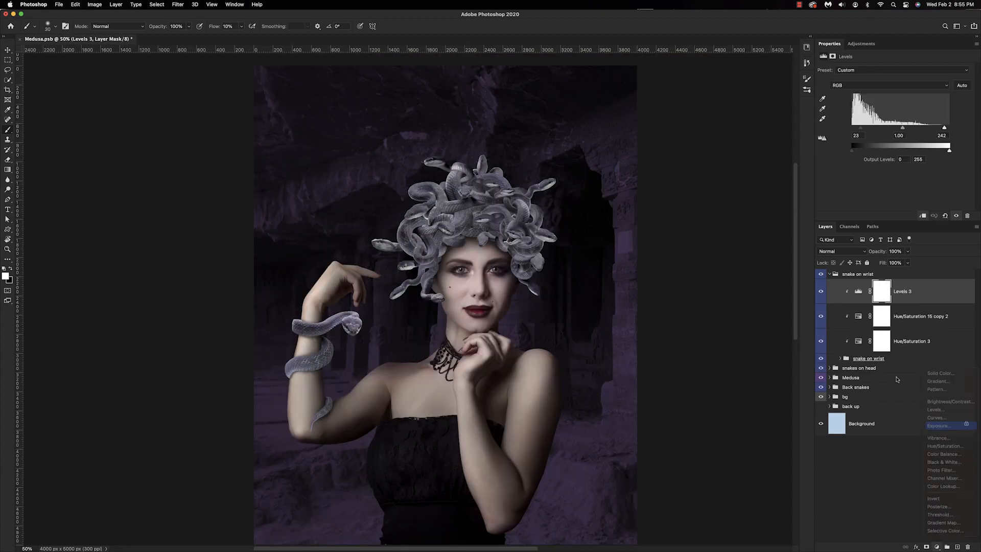
{"action": "left_click", "coordinate": [847, 304], "text": "alt"}
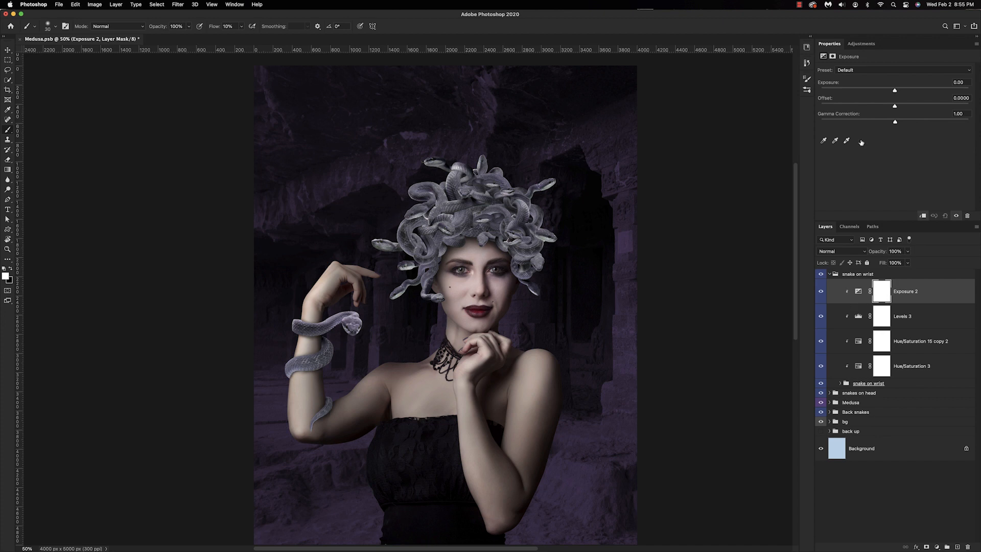
{"action": "left_click_drag", "start_coordinate": [894, 90], "coordinate": [862, 103]}
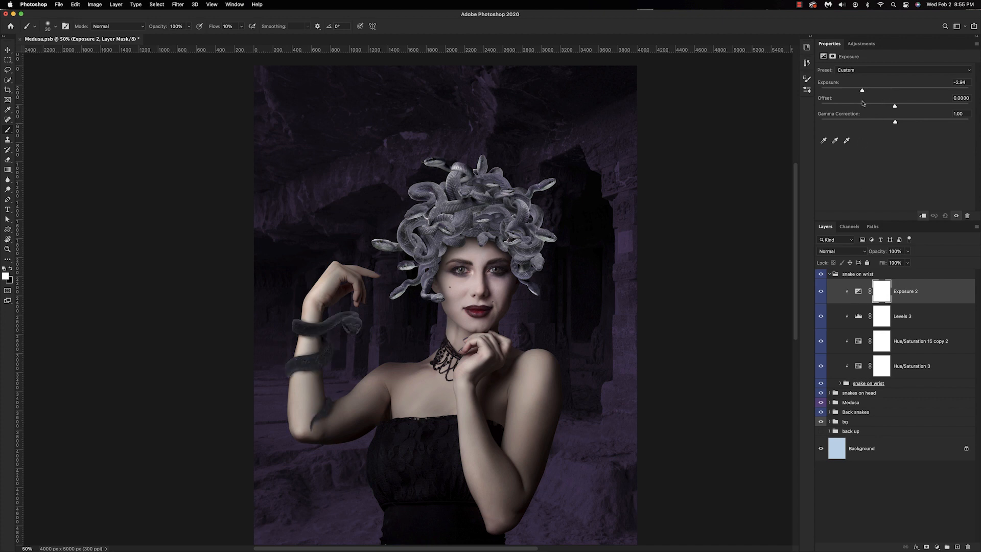
{"action": "key", "text": "super+i"}
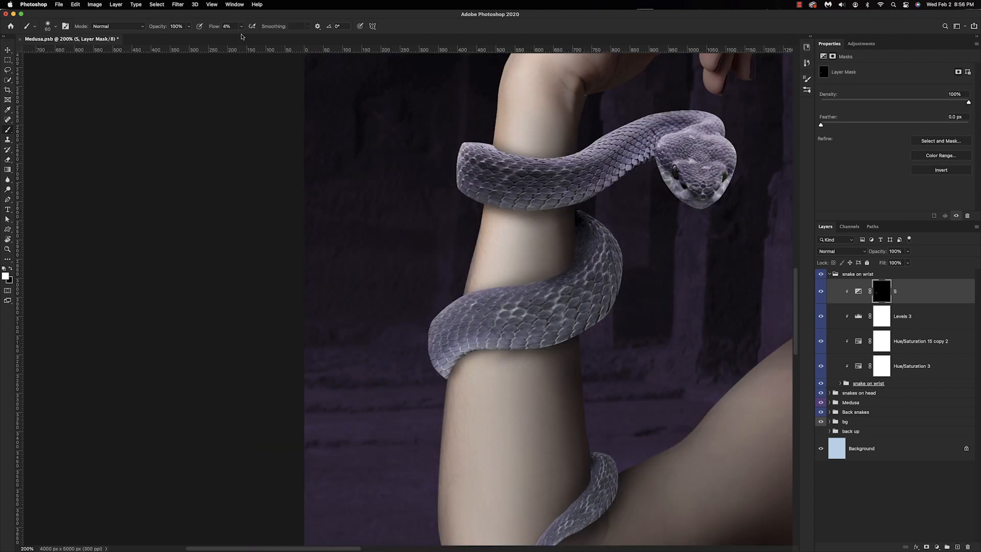
Step: Set the brush flow to 7% and paint shadows on the S mask along the wrist snake's middle and upper coils
{"action": "left_click_drag", "start_coordinate": [213, 26], "coordinate": [216, 26]}
{"action": "mouse_move", "coordinate": [630, 232]}
{"action": "left_mouse_down"}
{"action": "mouse_move", "coordinate": [620, 284]}
{"action": "mouse_move", "coordinate": [475, 362]}
{"action": "mouse_move", "coordinate": [568, 347]}
{"action": "mouse_move", "coordinate": [613, 238]}
{"action": "mouse_move", "coordinate": [603, 228]}
{"action": "mouse_move", "coordinate": [606, 272]}
{"action": "mouse_move", "coordinate": [570, 327]}
{"action": "mouse_move", "coordinate": [445, 376]}
{"action": "mouse_move", "coordinate": [498, 348]}
{"action": "mouse_move", "coordinate": [439, 375]}
{"action": "mouse_move", "coordinate": [439, 362]}
{"action": "mouse_move", "coordinate": [491, 396]}
{"action": "left_mouse_up"}
{"action": "left_click_drag", "start_coordinate": [574, 274], "coordinate": [418, 312]}
{"action": "key", "text": "x"}
{"action": "key", "text": "x"}
{"action": "mouse_move", "coordinate": [643, 162]}
{"action": "left_mouse_down"}
{"action": "mouse_move", "coordinate": [569, 205]}
{"action": "mouse_move", "coordinate": [469, 203]}
{"action": "mouse_move", "coordinate": [554, 205]}
{"action": "left_mouse_up"}
{"action": "mouse_move", "coordinate": [667, 112]}
{"action": "left_mouse_down"}
{"action": "mouse_move", "coordinate": [483, 143]}
{"action": "mouse_move", "coordinate": [547, 155]}
{"action": "left_mouse_up"}
Step: Set the brush flow to 10%, shade the snake's tail on the S mask, and compare with the mask disabled and enabled
{"action": "key", "text": "super+minus"}
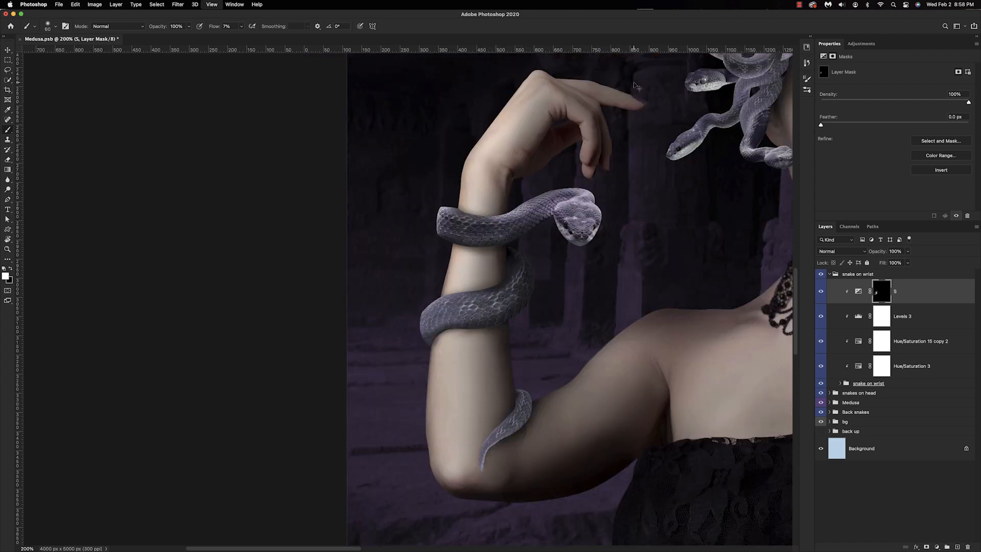
{"action": "key", "text": "super+minus"}
{"action": "key", "text": "super+plus"}
{"action": "key", "text": "x"}
{"action": "key", "text": "x"}
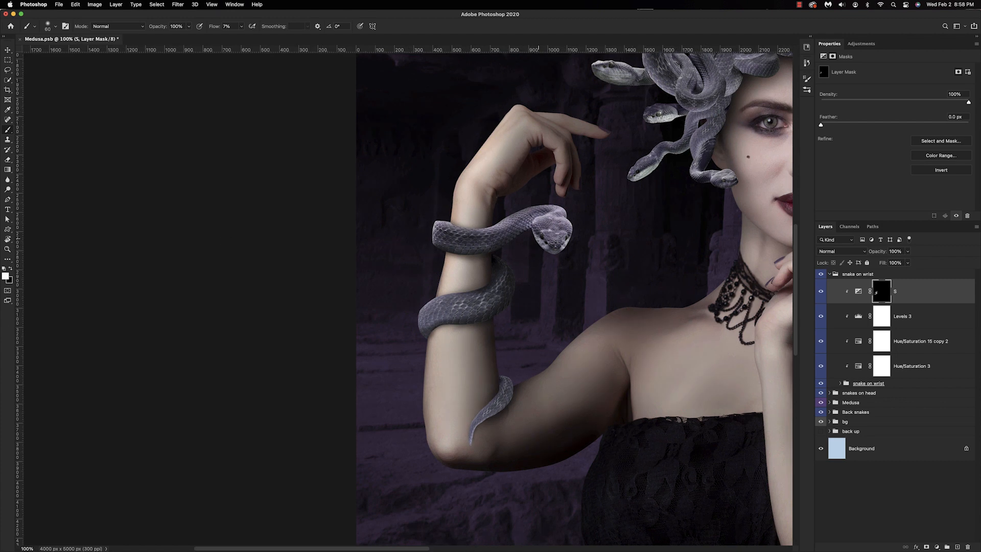
{"action": "left_click_drag", "start_coordinate": [212, 28], "coordinate": [214, 28]}
{"action": "left_click_drag", "start_coordinate": [515, 386], "coordinate": [486, 424]}
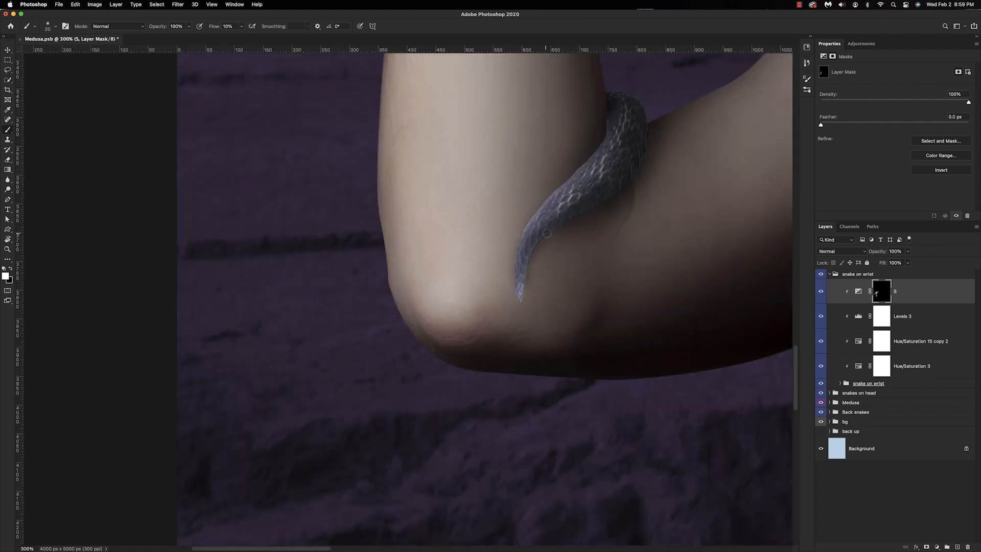
{"action": "left_click", "coordinate": [882, 297], "text": "shift"}
{"action": "left_click", "coordinate": [882, 293], "text": "shift"}
Step: Darken the thick upper end of the tail on the S mask with a 40 px brush at 10% flow
{"action": "mouse_move", "coordinate": [215, 29]}
{"action": "left_mouse_down"}
{"action": "mouse_move", "coordinate": [241, 28]}
{"action": "mouse_move", "coordinate": [194, 35]}
{"action": "left_mouse_up"}
{"action": "key", "text": "bracketright"}
{"action": "key", "text": "bracketright"}
{"action": "left_click_drag", "start_coordinate": [603, 122], "coordinate": [612, 84]}
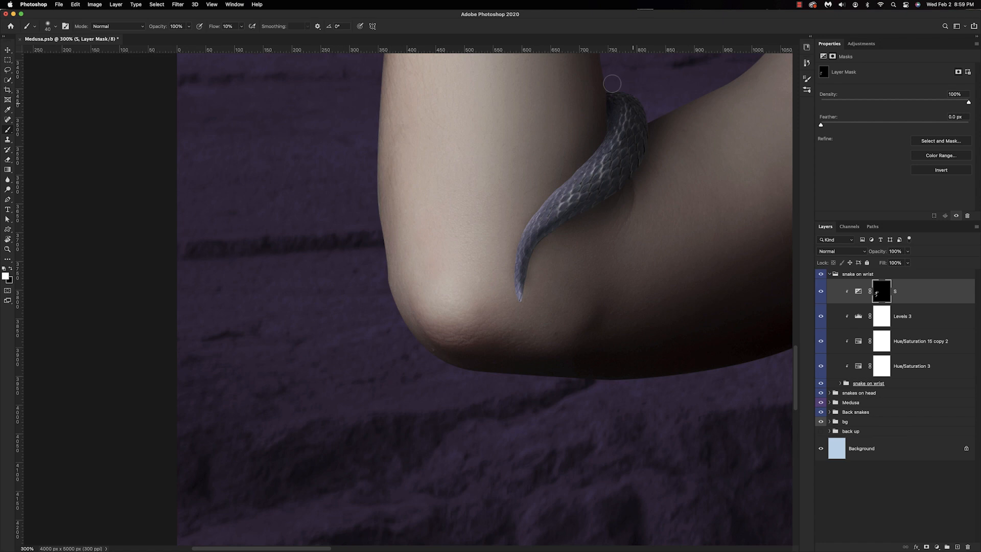
{"action": "key", "text": "bracketleft"}
{"action": "key", "text": "bracketleft"}
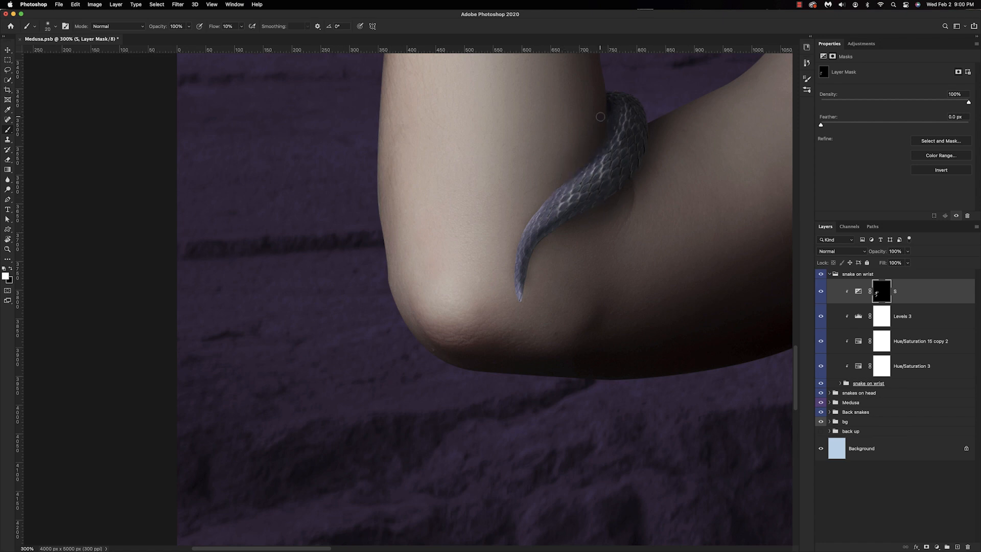
Step: Add a second clipped Exposure adjustment of -2.31 above the S layer and invert its mask to black
{"action": "left_click", "coordinate": [937, 547]}
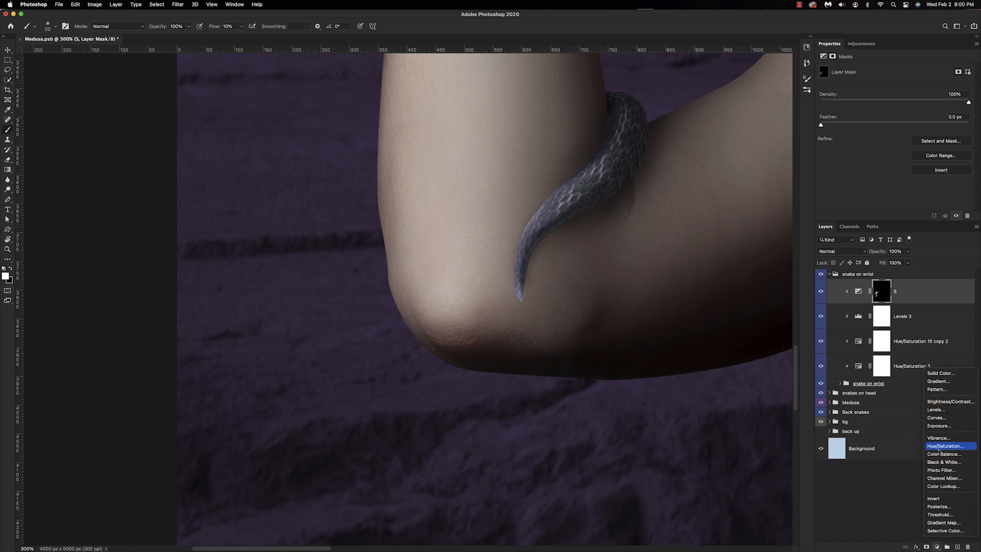
{"action": "left_click", "coordinate": [940, 426]}
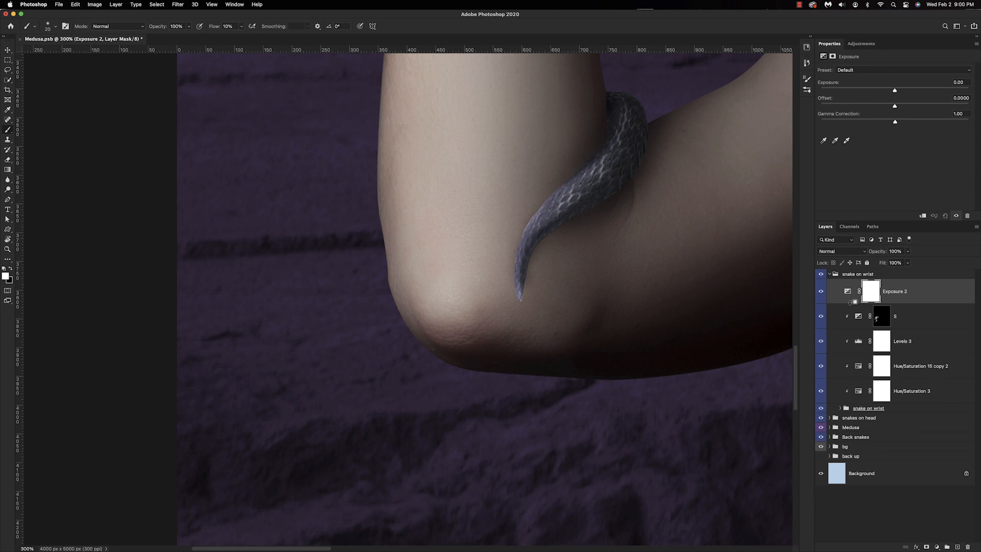
{"action": "left_click", "coordinate": [850, 302], "text": "alt"}
{"action": "left_click_drag", "start_coordinate": [894, 90], "coordinate": [869, 91]}
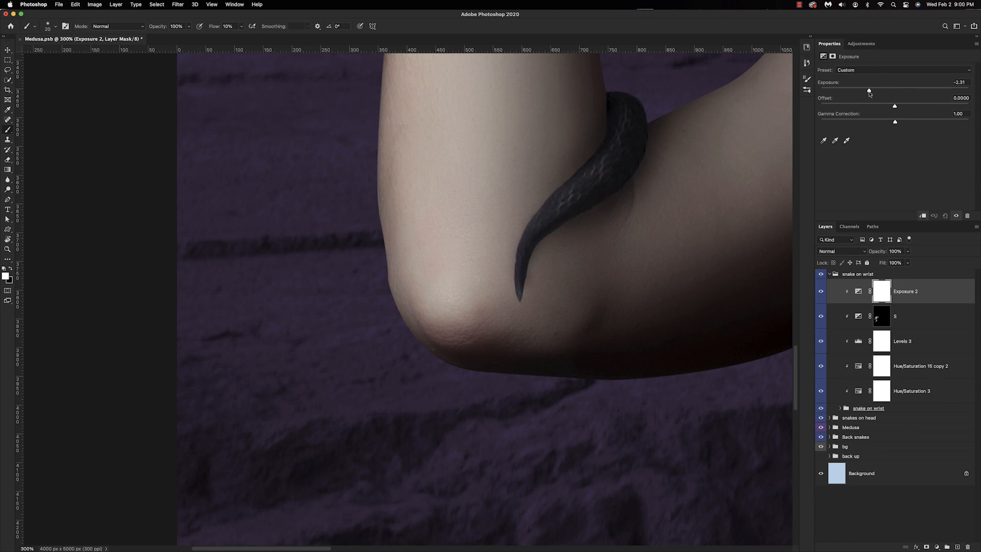
{"action": "key", "text": "super+i"}
Step: Rename the new Exposure layer as S 2
{"action": "double_click", "coordinate": [901, 291]}
{"action": "type", "text": "S"}
{"action": "key", "text": "Return"}
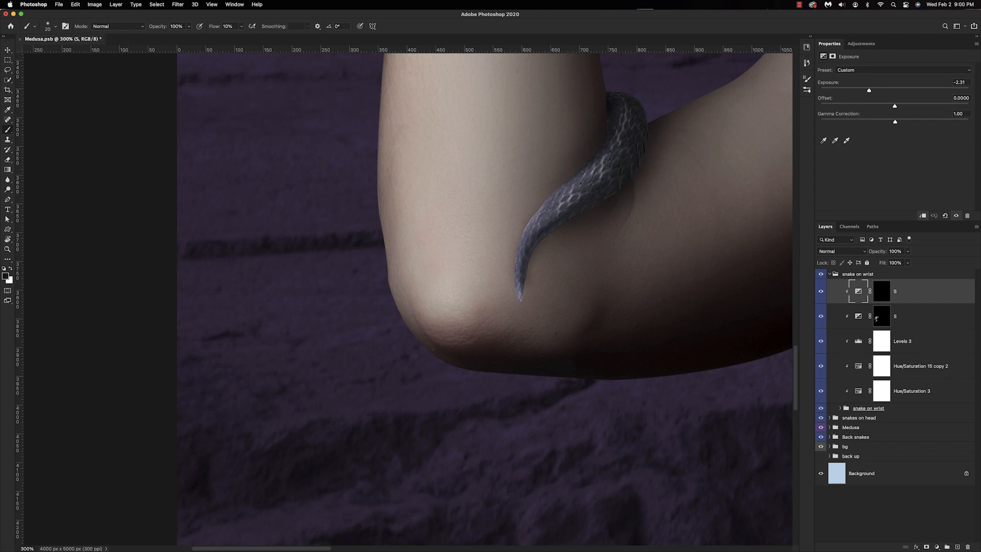
{"action": "double_click", "coordinate": [892, 294]}
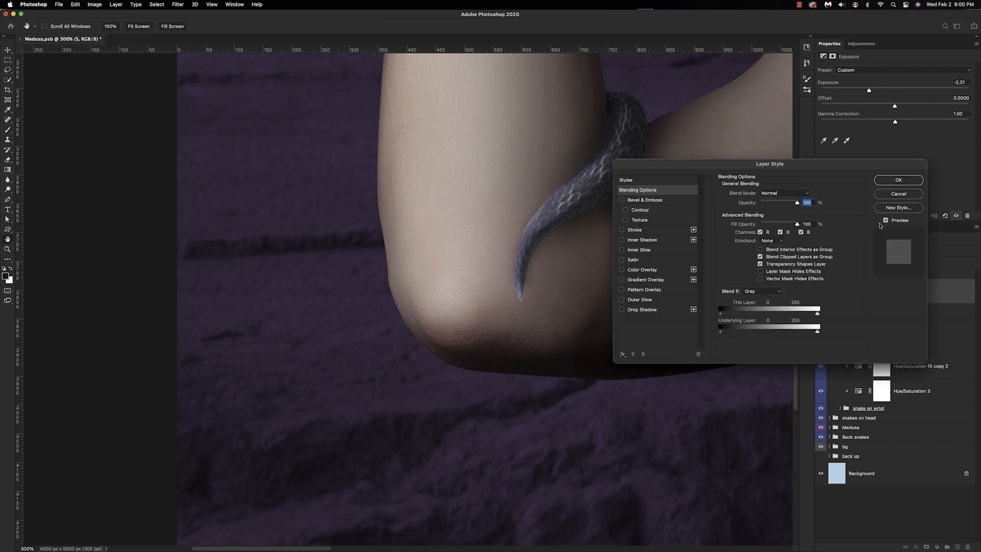
{"action": "left_click", "coordinate": [887, 198]}
{"action": "double_click", "coordinate": [895, 291]}
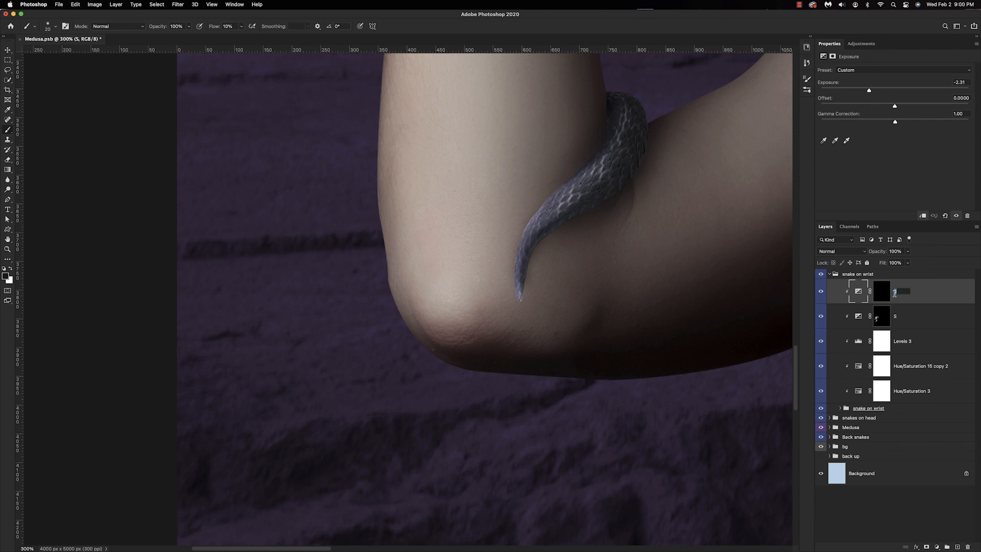
{"action": "type", "text": "2"}
Step: Paint white on the S 2 mask to darken the outer edges of the snake's tail and middle coil
{"action": "left_click", "coordinate": [881, 292]}
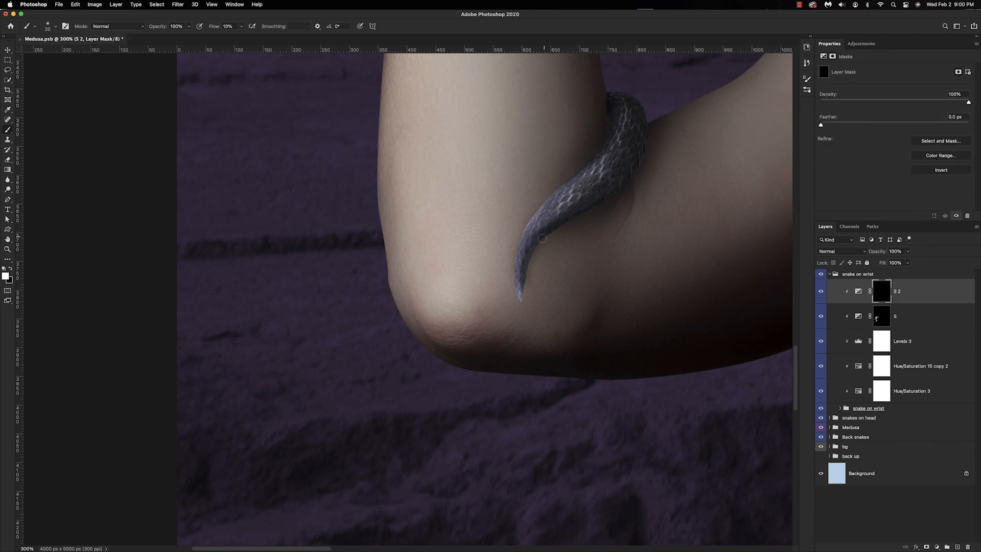
{"action": "key", "text": "x"}
{"action": "key", "text": "x"}
{"action": "mouse_move", "coordinate": [652, 135]}
{"action": "left_mouse_down"}
{"action": "mouse_move", "coordinate": [731, 445]}
{"action": "mouse_move", "coordinate": [723, 451]}
{"action": "left_mouse_up"}
{"action": "key", "text": "]"}
{"action": "key", "text": "]"}
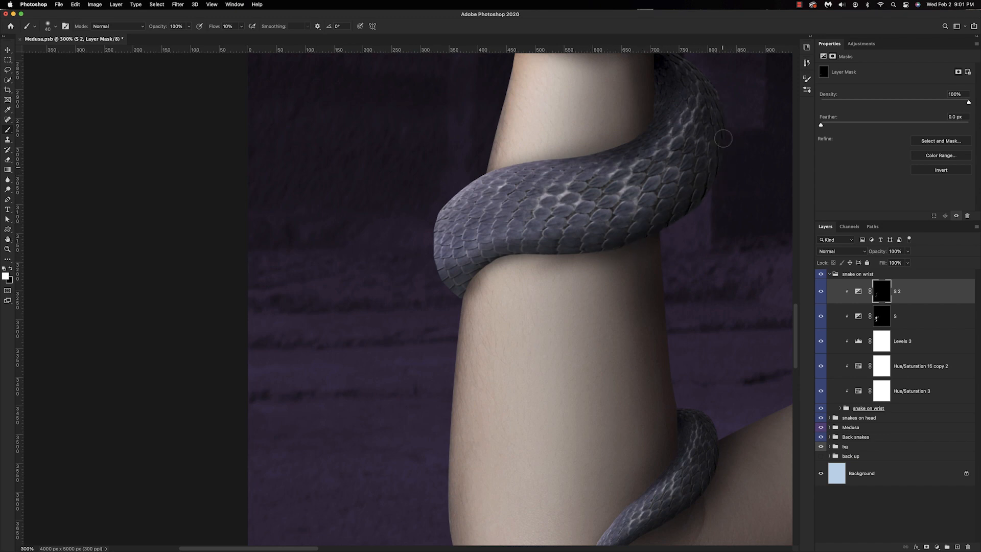
{"action": "left_click_drag", "start_coordinate": [724, 138], "coordinate": [643, 335]}
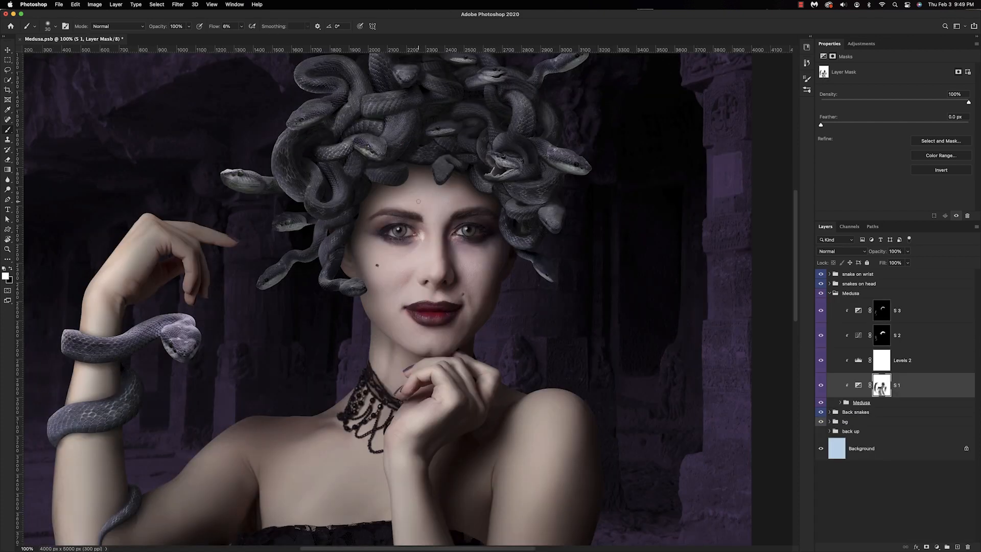
Step: Paint black on the Medusa group's S 1 mask at 4% flow to brighten the face, using a large soft brush
{"action": "key", "text": "x"}
{"action": "left_click_drag", "start_coordinate": [212, 28], "coordinate": [230, 26]}
{"action": "key", "text": "bracketright"}
{"action": "key", "text": "bracketright"}
{"action": "key", "text": "bracketright"}
{"action": "key", "text": "bracketright"}
{"action": "key", "text": "bracketright"}
{"action": "key", "text": "bracketright"}
{"action": "key", "text": "bracketright"}
{"action": "key", "text": "bracketright"}
{"action": "key", "text": "bracketright"}
{"action": "key", "text": "bracketleft"}
{"action": "key", "text": "bracketleft"}
{"action": "key", "text": "bracketleft"}
{"action": "key", "text": "bracketleft"}
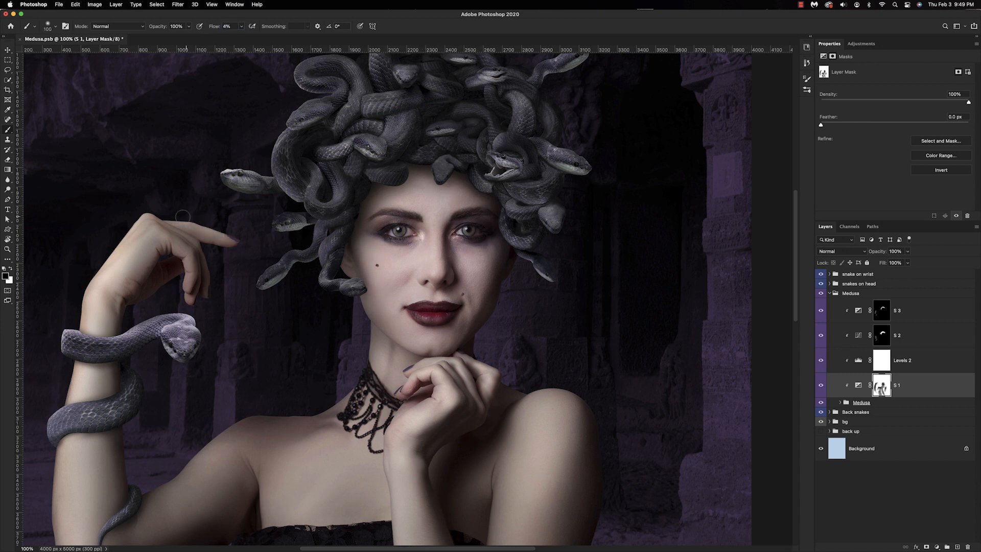
Step: Continue painting black on the S 1 mask over the raised hand, wrist and body, varying the brush size
{"action": "key", "text": "bracketright"}
{"action": "key", "text": "bracketright"}
{"action": "key", "text": "bracketright"}
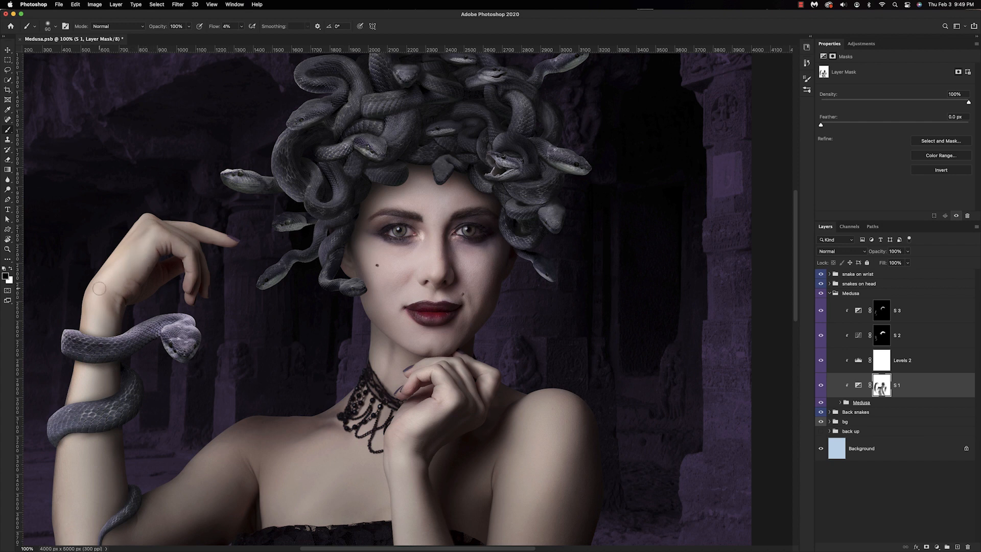
{"action": "scroll", "coordinate": [247, 382], "scroll_direction": "down", "scroll_amount": 2}
{"action": "scroll", "coordinate": [248, 382], "scroll_direction": "down", "scroll_amount": 5}
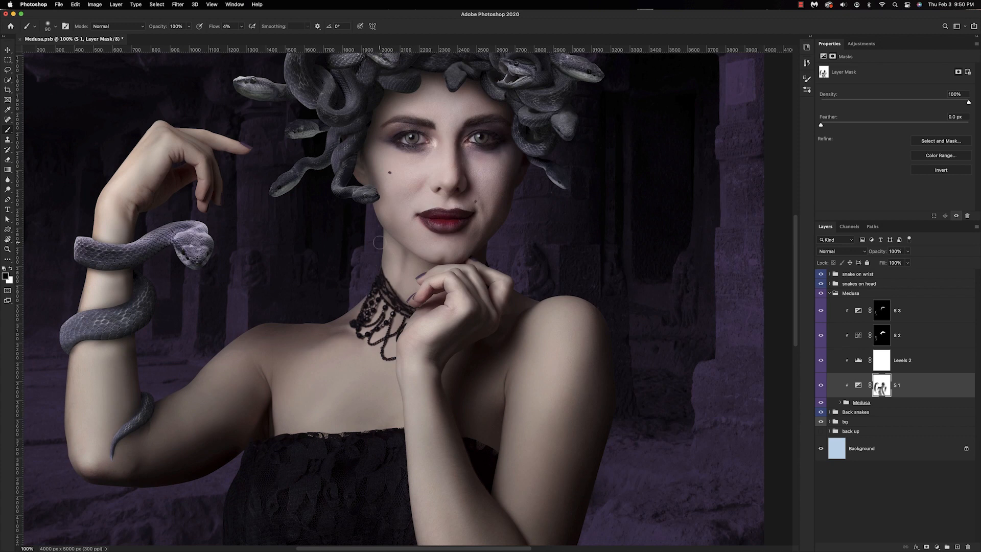
{"action": "key", "text": "bracketright"}
{"action": "key", "text": "bracketright"}
{"action": "key", "text": "bracketright"}
{"action": "key", "text": "bracketright"}
{"action": "key", "text": "bracketright"}
{"action": "key", "text": "bracketright"}
Step: Compare the figure's shading with the S 3, S 2 and S 1 layers each hidden and shown again
{"action": "left_click", "coordinate": [820, 310]}
{"action": "left_click", "coordinate": [820, 311]}
{"action": "left_click", "coordinate": [820, 335]}
{"action": "left_click", "coordinate": [821, 335]}
{"action": "left_click", "coordinate": [820, 386]}
{"action": "left_click", "coordinate": [821, 387]}
Step: Refine the S 1 mask with a smaller black brush around the raised hand
{"action": "scroll", "coordinate": [615, 311], "scroll_direction": "left", "scroll_amount": 6}
{"action": "scroll", "coordinate": [615, 311], "scroll_direction": "up", "scroll_amount": 5}
{"action": "key", "text": "bracketleft"}
{"action": "key", "text": "bracketleft"}
{"action": "key", "text": "bracketleft"}
{"action": "key", "text": "bracketleft"}
{"action": "key", "text": "bracketleft"}
{"action": "key", "text": "bracketleft"}
{"action": "key", "text": "bracketleft"}
{"action": "key", "text": "bracketleft"}
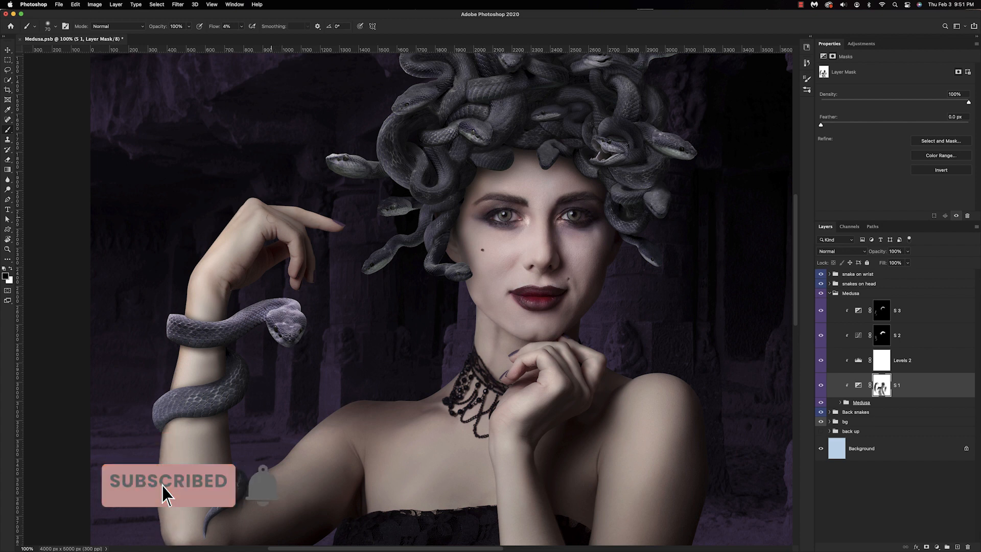
Step: Add a Curves adjustment layer above S 3 in the Medusa group and clip it to the Medusa subgroup
{"action": "key", "text": "super+minus"}
{"action": "key", "text": "super+minus"}
{"action": "left_click", "coordinate": [924, 316]}
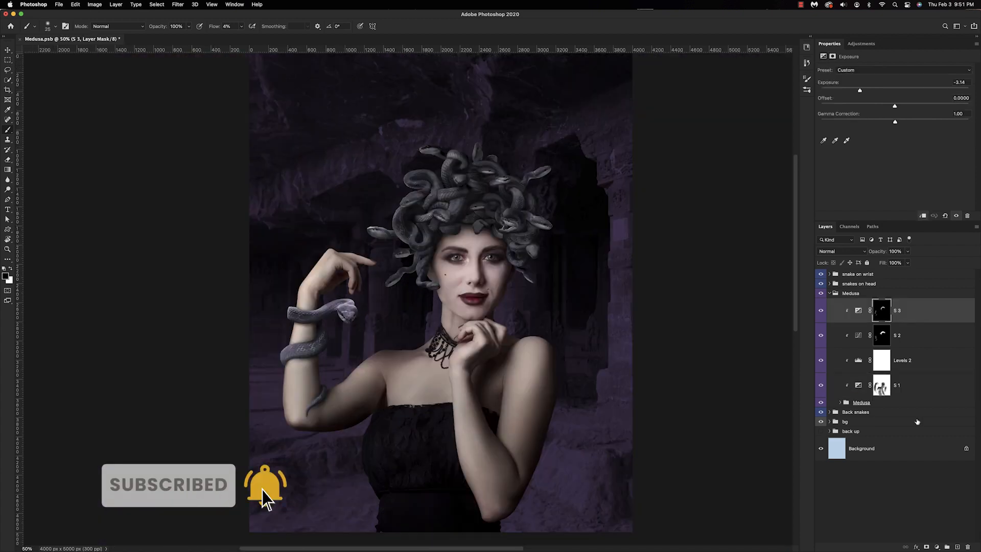
{"action": "left_click", "coordinate": [937, 547]}
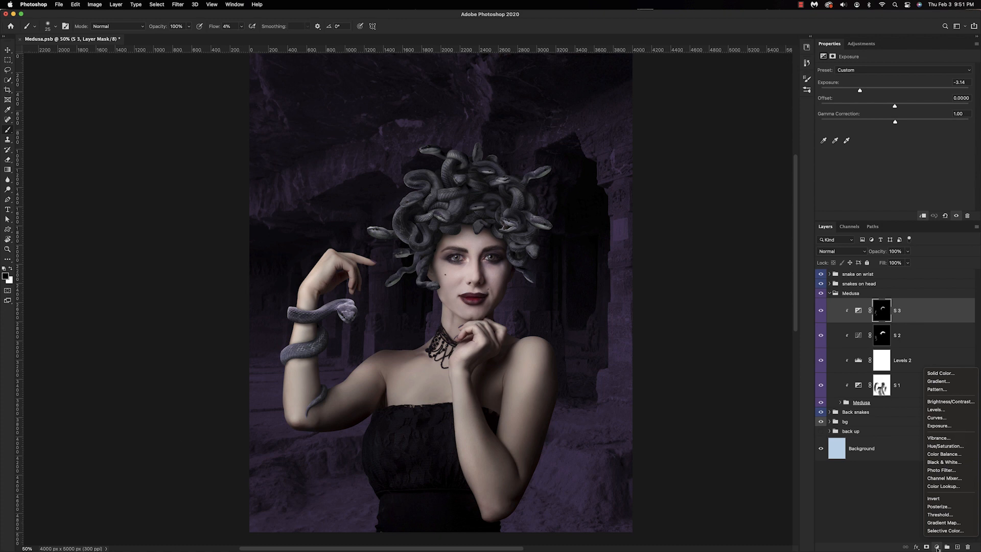
{"action": "left_click", "coordinate": [937, 418]}
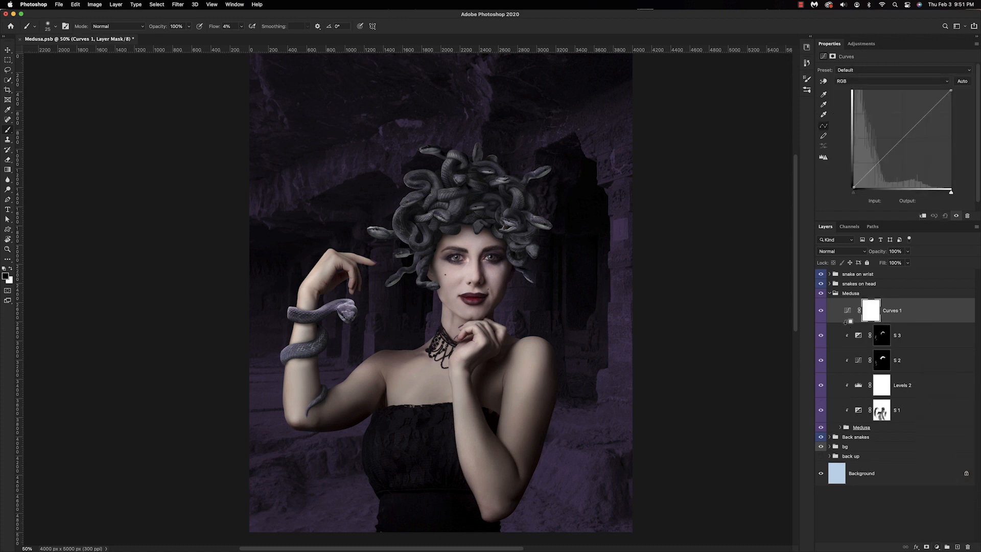
Step: Adjust the Red channel of Curves 1 and lower its Blue curve slightly, to output 167 at input 172
{"action": "left_click", "coordinate": [891, 81]}
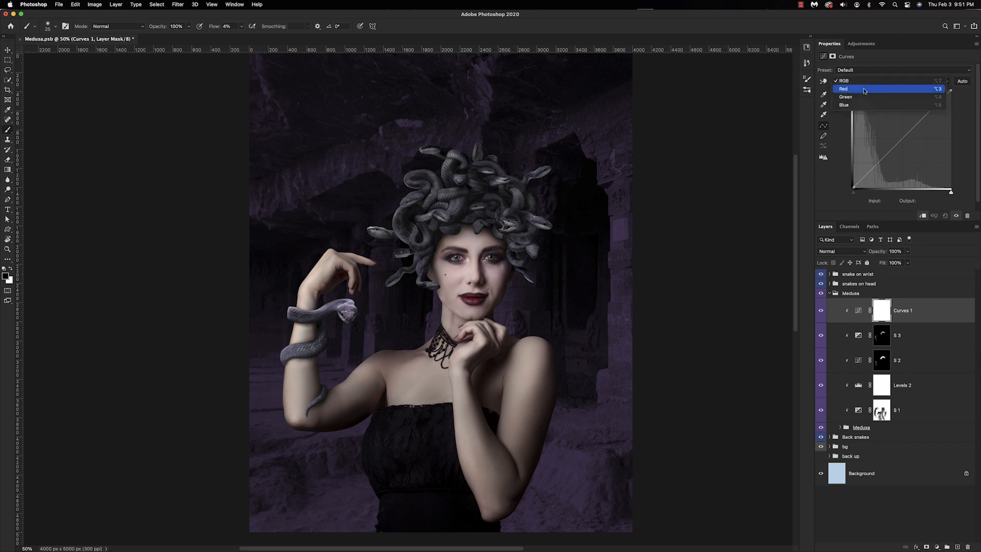
{"action": "left_click", "coordinate": [868, 90]}
{"action": "left_click", "coordinate": [902, 138]}
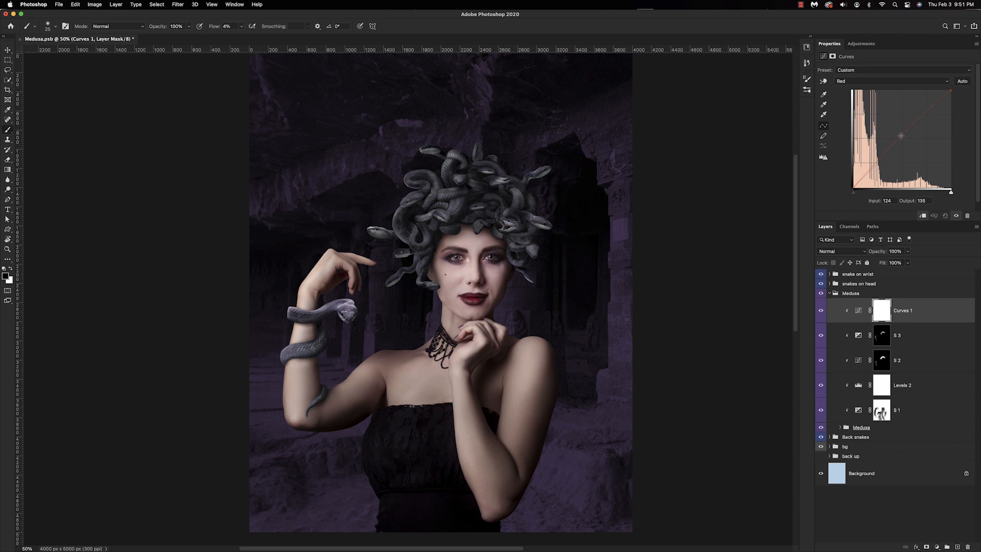
{"action": "left_click_drag", "start_coordinate": [900, 135], "coordinate": [889, 152]}
{"action": "left_click", "coordinate": [868, 82]}
{"action": "left_click", "coordinate": [868, 99]}
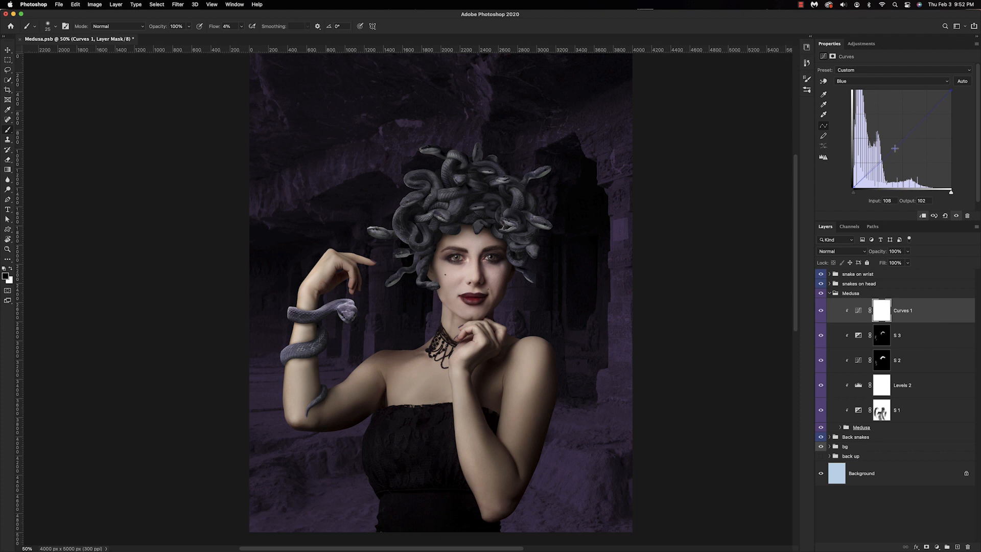
{"action": "key", "text": "super+minus"}
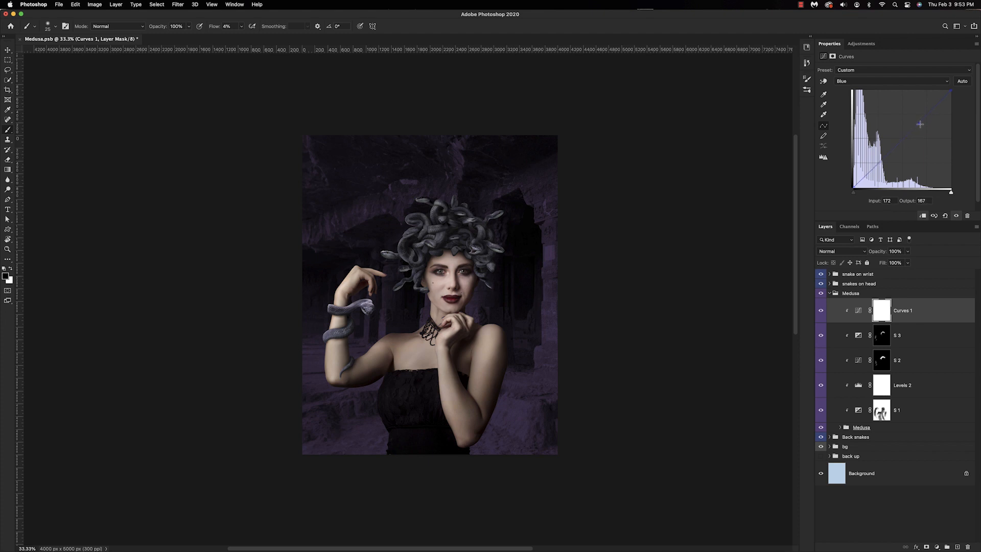
Step: Add a Color Balance adjustment layer above Curves 1 and clip it to the layers below
{"action": "left_click", "coordinate": [936, 547]}
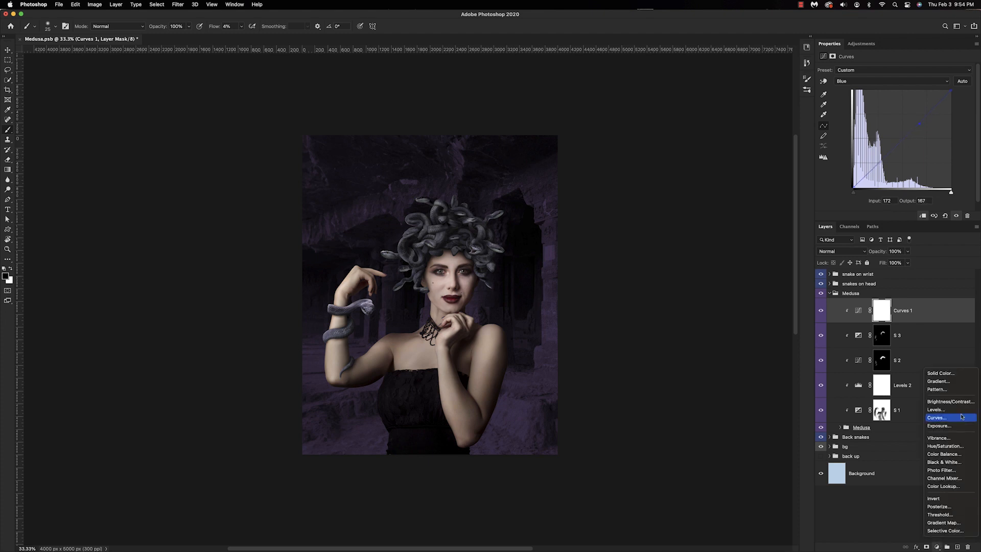
{"action": "left_click", "coordinate": [951, 456]}
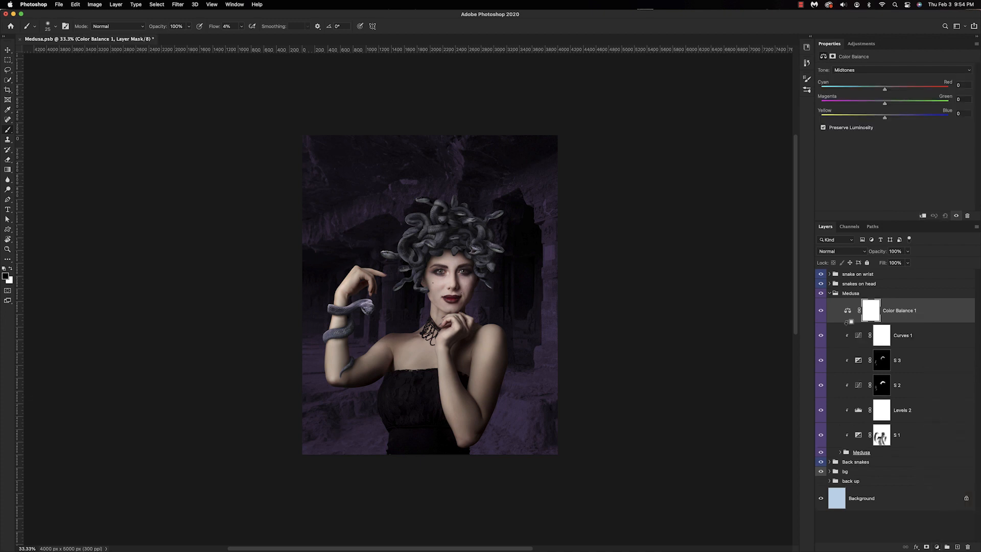
{"action": "left_click", "coordinate": [848, 323], "text": "alt"}
Step: Tune the Color Balance tones of the figure, shifting the shadows toward blue by +4 and leaving the highlights neutral
{"action": "left_click_drag", "start_coordinate": [885, 118], "coordinate": [880, 92]}
{"action": "left_click", "coordinate": [858, 70]}
{"action": "left_click", "coordinate": [845, 60]}
{"action": "left_click_drag", "start_coordinate": [885, 103], "coordinate": [883, 103]}
{"action": "left_click", "coordinate": [864, 70]}
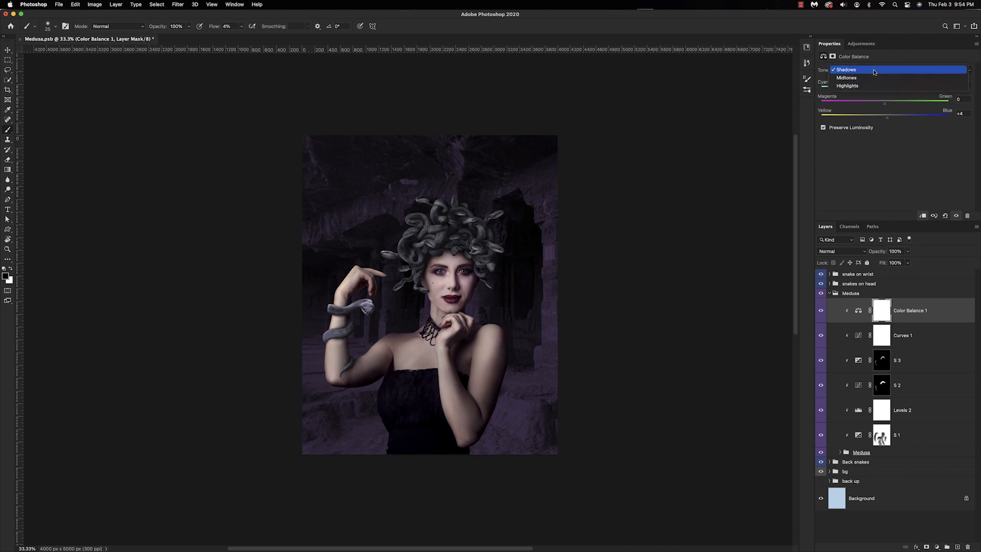
{"action": "left_click", "coordinate": [863, 87]}
{"action": "left_click_drag", "start_coordinate": [885, 104], "coordinate": [885, 105]}
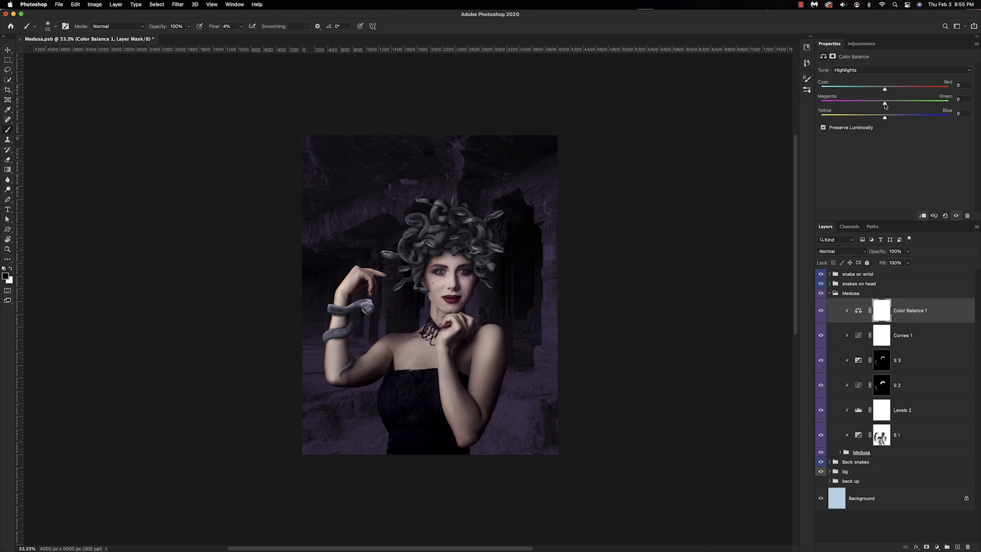
{"action": "left_click_drag", "start_coordinate": [877, 253], "coordinate": [871, 256]}
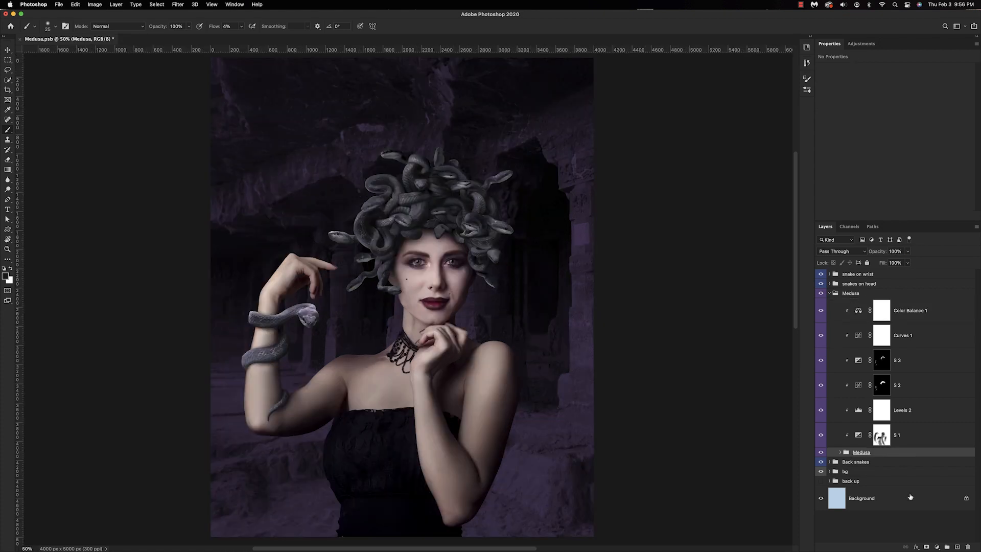
Step: Add a clipped Curves layer above the Medusa subgroup, raising RGB input 102 to output 138, and invert its mask to black
{"action": "left_click", "coordinate": [936, 546]}
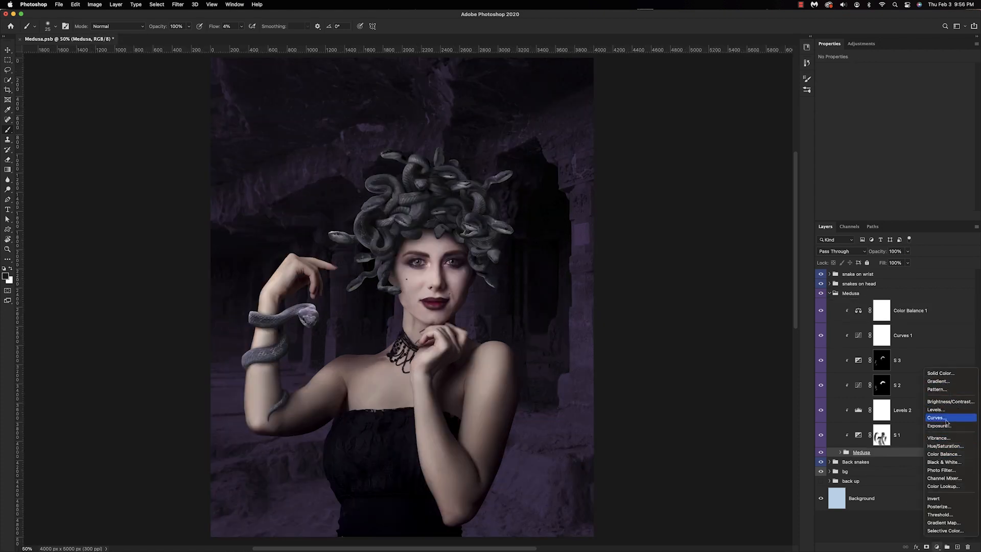
{"action": "left_click", "coordinate": [942, 418]}
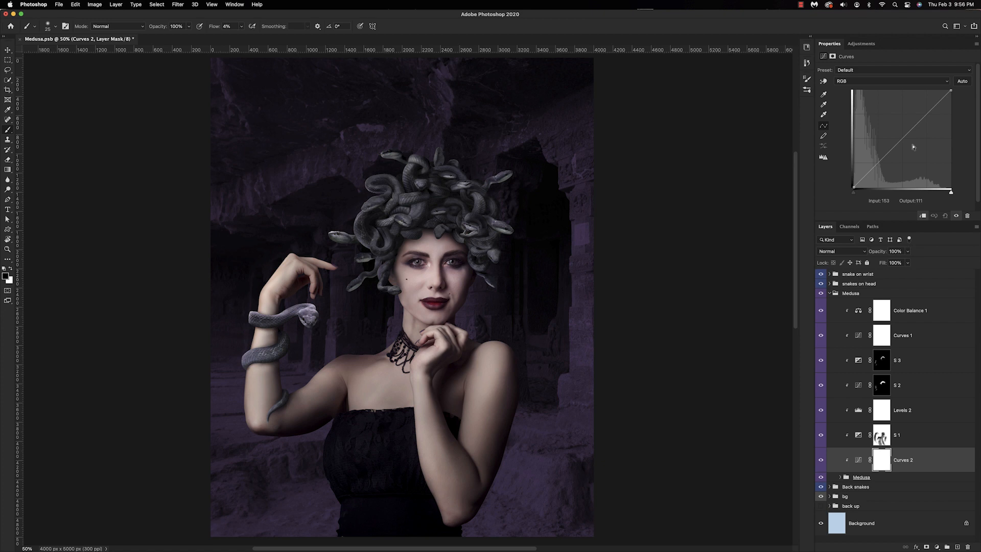
{"action": "left_click_drag", "start_coordinate": [897, 143], "coordinate": [892, 134]}
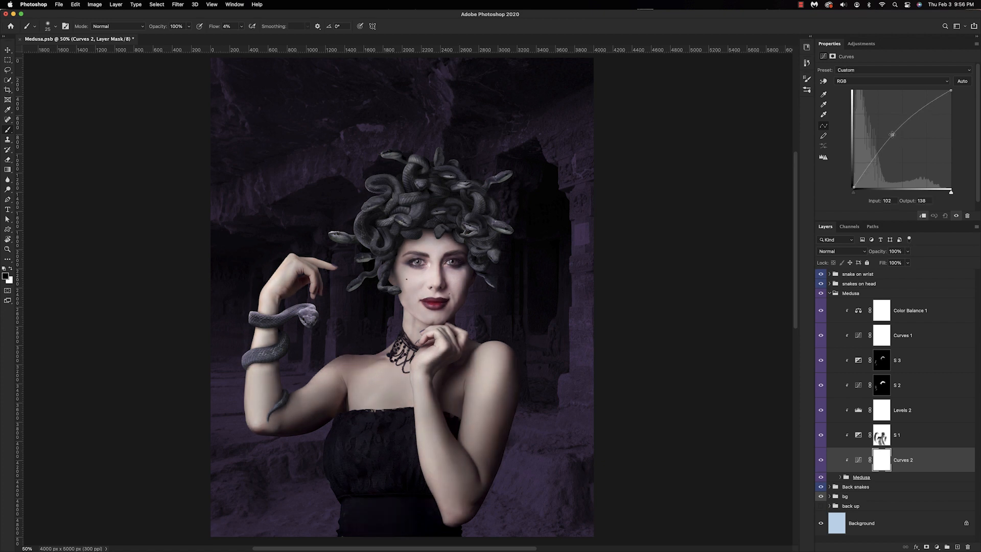
{"action": "key", "text": "cmd+i"}
Step: Move the Curves 2 layer above Curves 1 and set the brush flow to 14%
{"action": "left_click_drag", "start_coordinate": [904, 454], "coordinate": [892, 323]}
{"action": "key", "text": "cmd+1"}
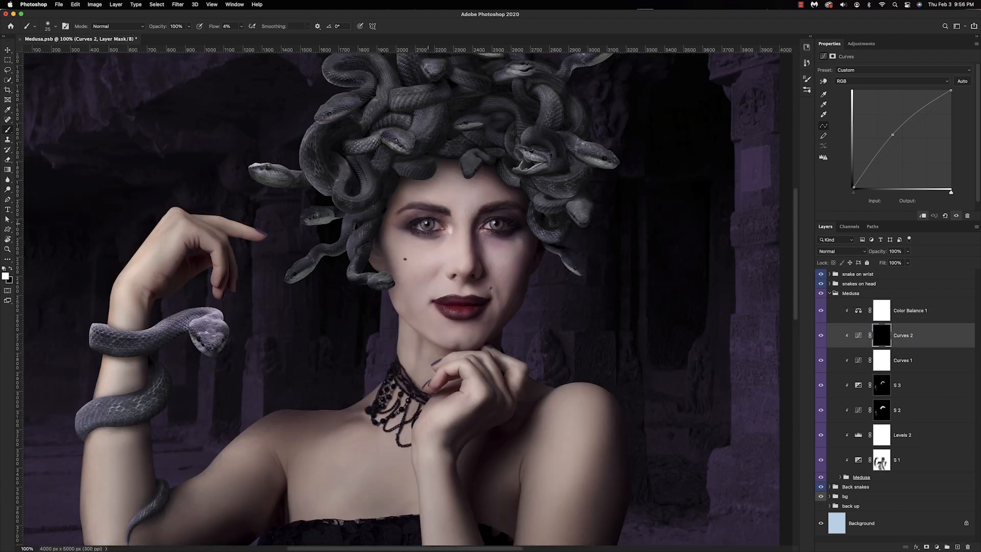
{"action": "key", "text": "shift+1"}
{"action": "key", "text": "shift+4"}
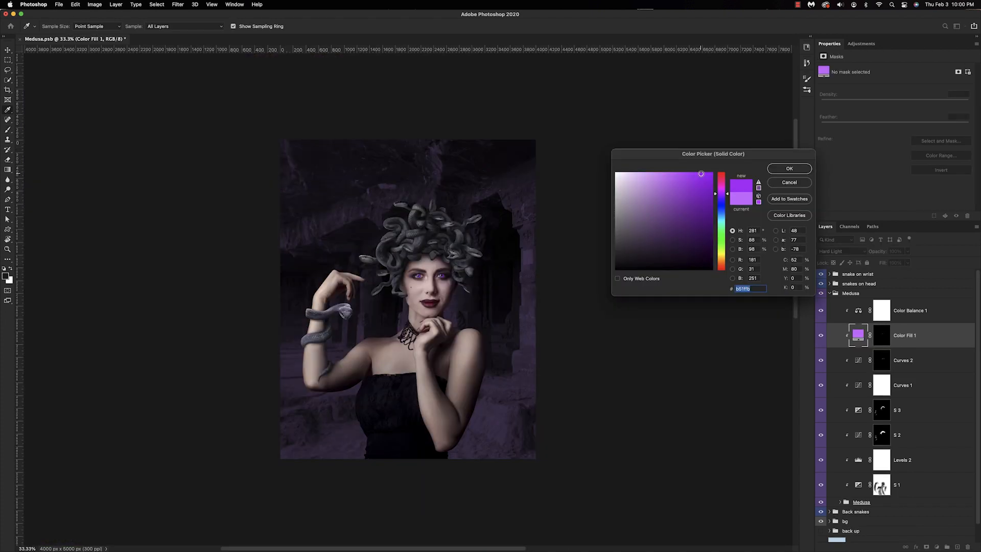
Step: Change the Color Fill 1 layer to a lighter purple and set its blend mode to Overlay
{"action": "left_click_drag", "start_coordinate": [701, 174], "coordinate": [668, 177]}
{"action": "left_click", "coordinate": [782, 170]}
{"action": "left_click", "coordinate": [828, 253]}
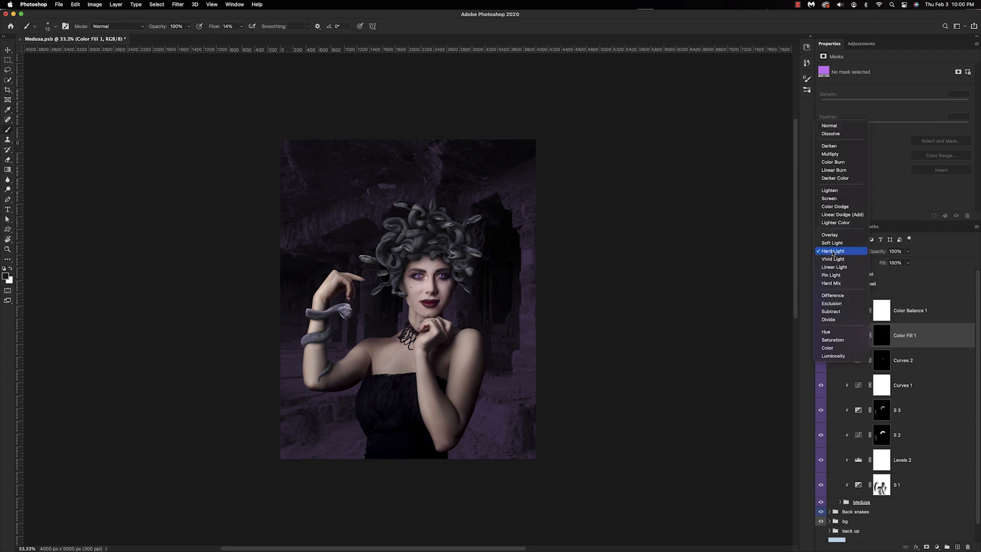
{"action": "left_click", "coordinate": [829, 234]}
{"action": "key", "text": "super+equal"}
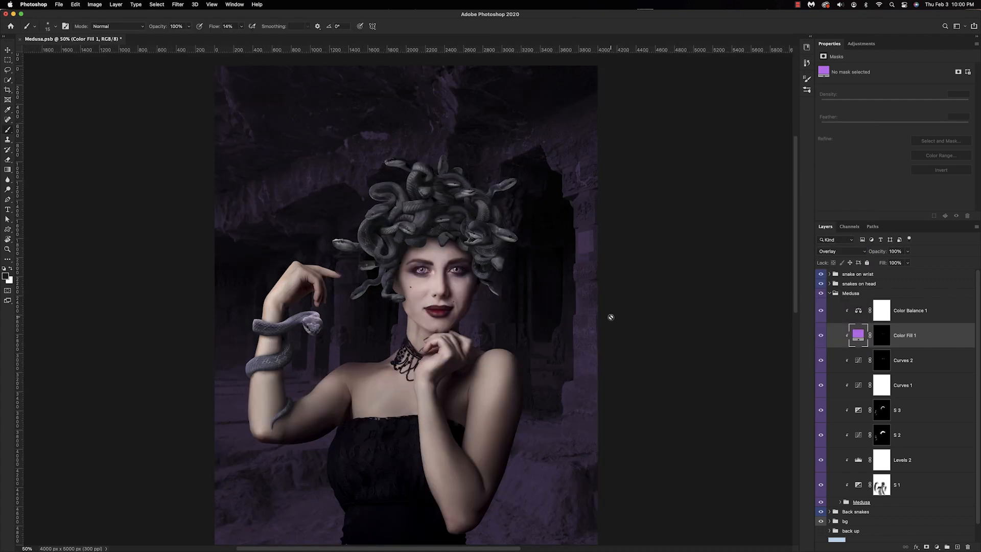
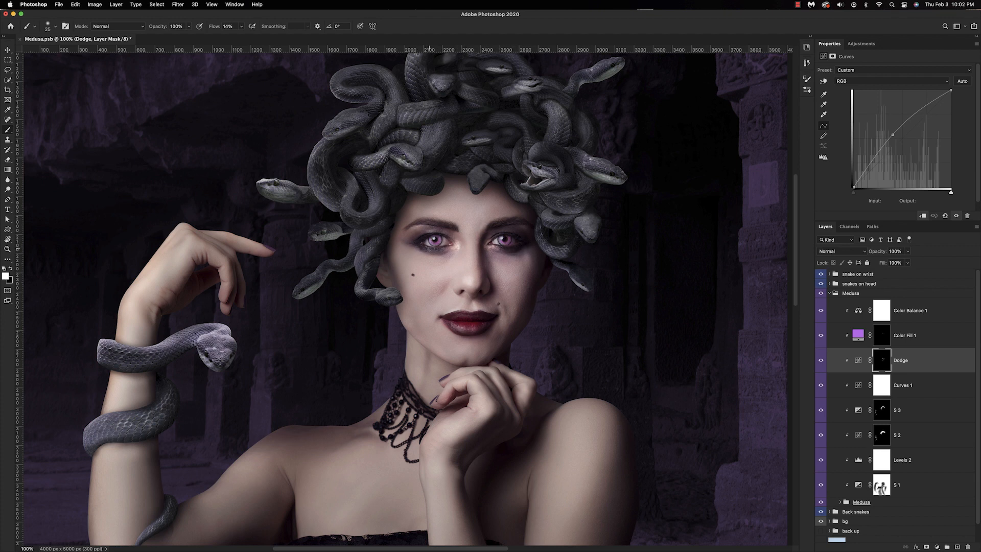
Step: Touch up the cheek on the Dodge layer's mask at 5% brush flow, switching between black and white and reducing the brush size
{"action": "key", "text": "x"}
{"action": "left_click_drag", "start_coordinate": [214, 26], "coordinate": [208, 27]}
{"action": "left_click", "coordinate": [428, 279]}
{"action": "key", "text": "x"}
{"action": "key", "text": "bracketleft"}
{"action": "key", "text": "bracketleft"}
{"action": "key", "text": "bracketleft"}
{"action": "key", "text": "bracketleft"}
{"action": "key", "text": "bracketleft"}
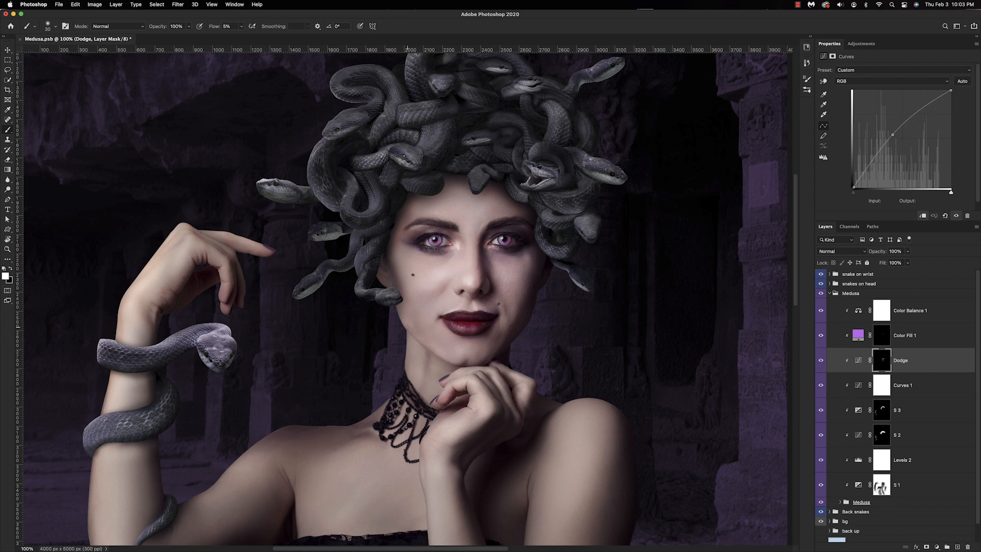
Step: Paint fine highlights beside the nose on the Dodge mask with a size 10 white brush
{"action": "key", "text": "super+plus"}
{"action": "key", "text": "super+plus"}
{"action": "key", "text": "bracketleft"}
{"action": "key", "text": "bracketleft"}
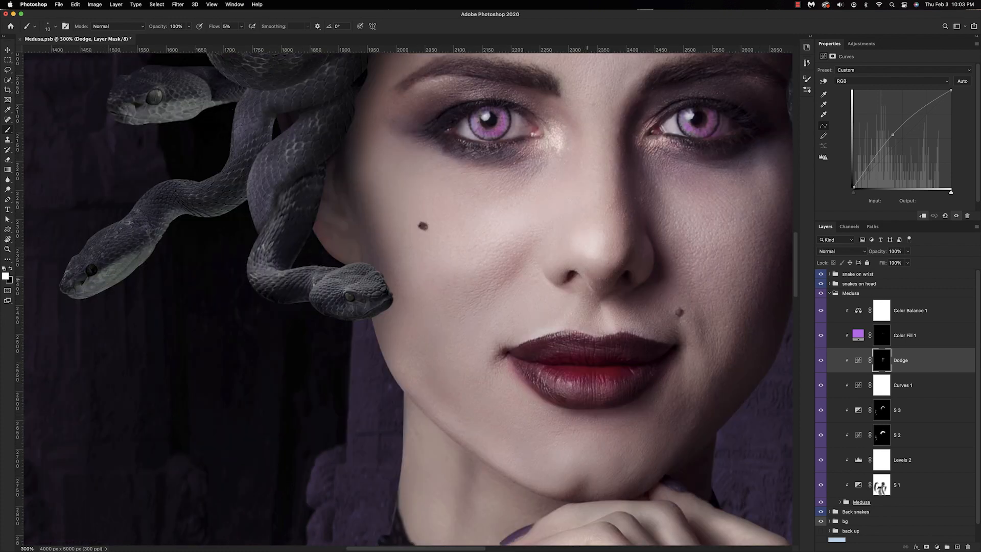
{"action": "left_click_drag", "start_coordinate": [545, 265], "coordinate": [551, 280]}
{"action": "key", "text": "x"}
{"action": "key", "text": "x"}
Step: Compare the face with the Dodge layer hidden and shown
{"action": "key", "text": "super+0"}
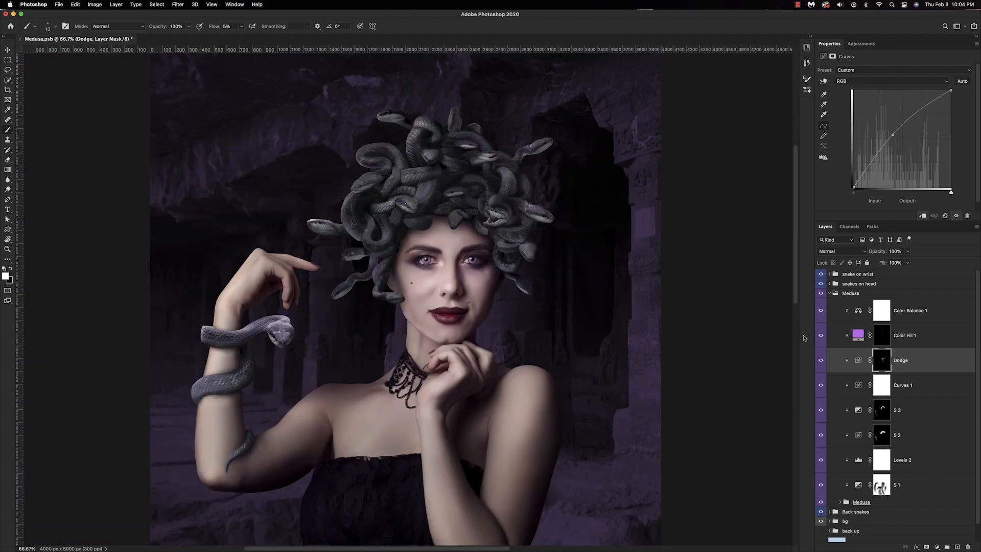
{"action": "left_click", "coordinate": [820, 360]}
{"action": "left_click", "coordinate": [820, 360]}
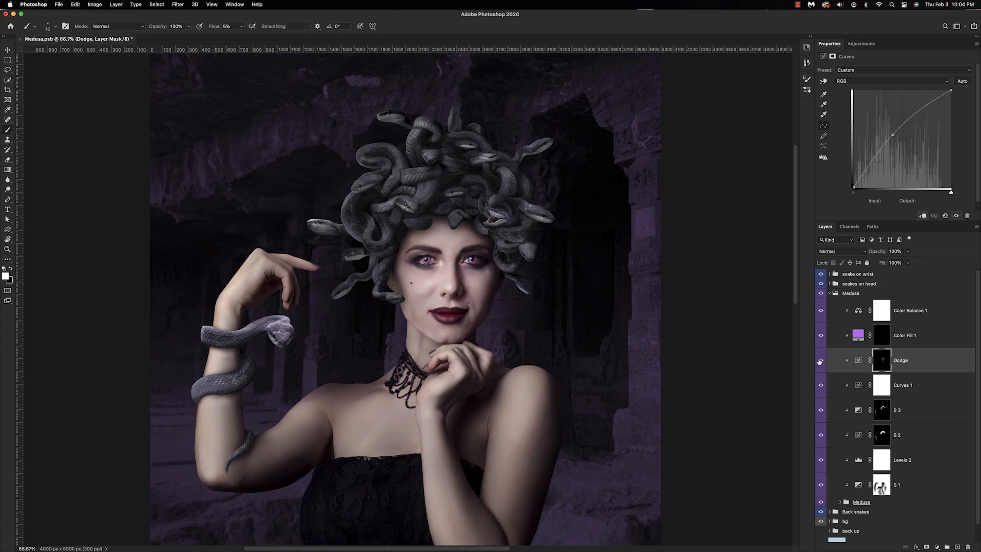
{"action": "left_click", "coordinate": [820, 360]}
{"action": "left_click", "coordinate": [821, 360]}
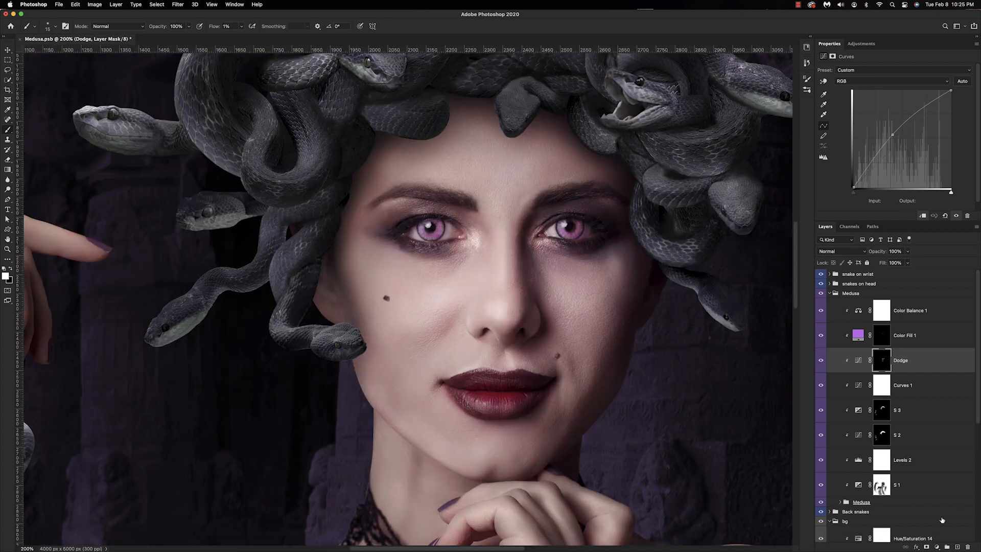
Step: Add a clipped Curves layer above Dodge with an S-curve (58 to 48, 153 to 200) and invert its mask
{"action": "left_click", "coordinate": [936, 546]}
{"action": "left_click", "coordinate": [936, 418]}
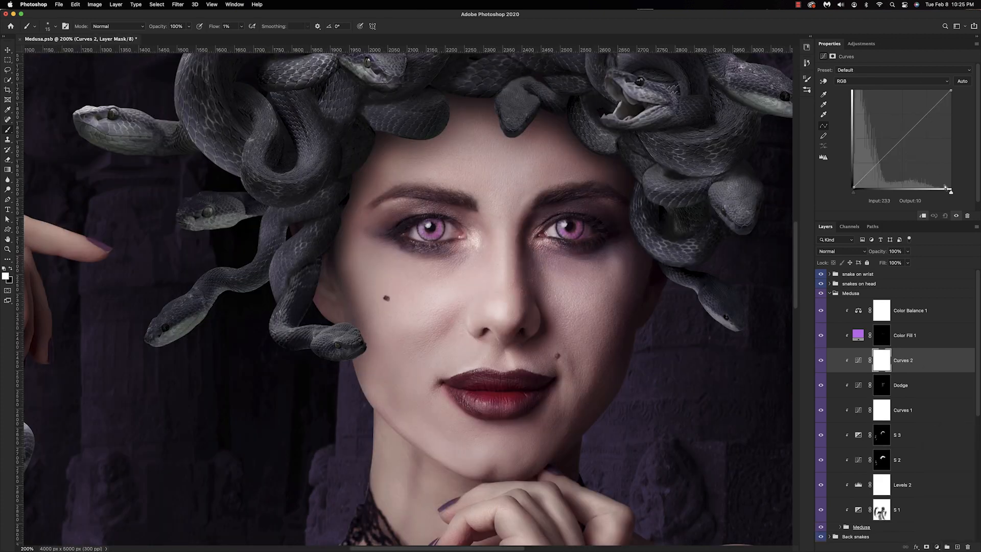
{"action": "left_click_drag", "start_coordinate": [925, 116], "coordinate": [917, 113]}
{"action": "left_click_drag", "start_coordinate": [875, 163], "coordinate": [876, 169]}
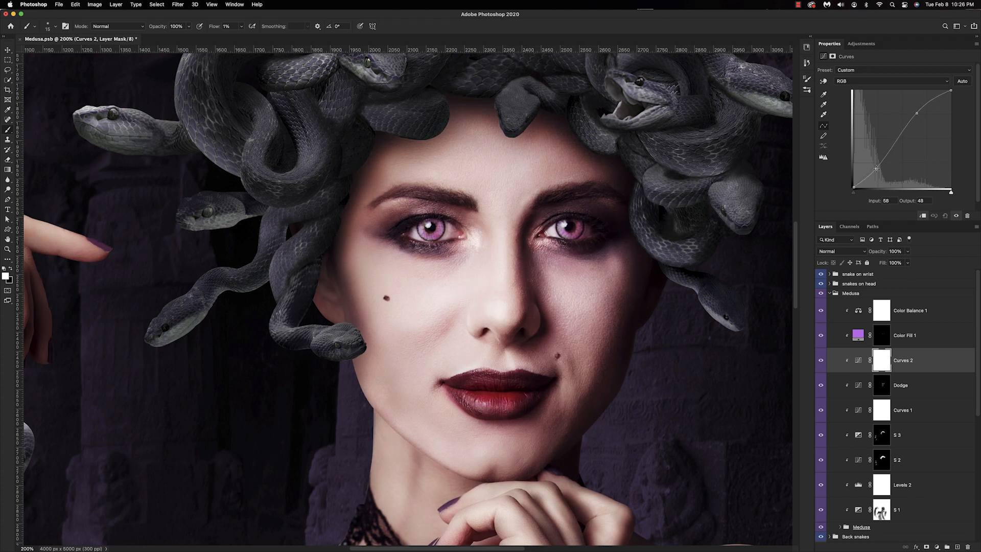
{"action": "left_click_drag", "start_coordinate": [917, 113], "coordinate": [912, 111]}
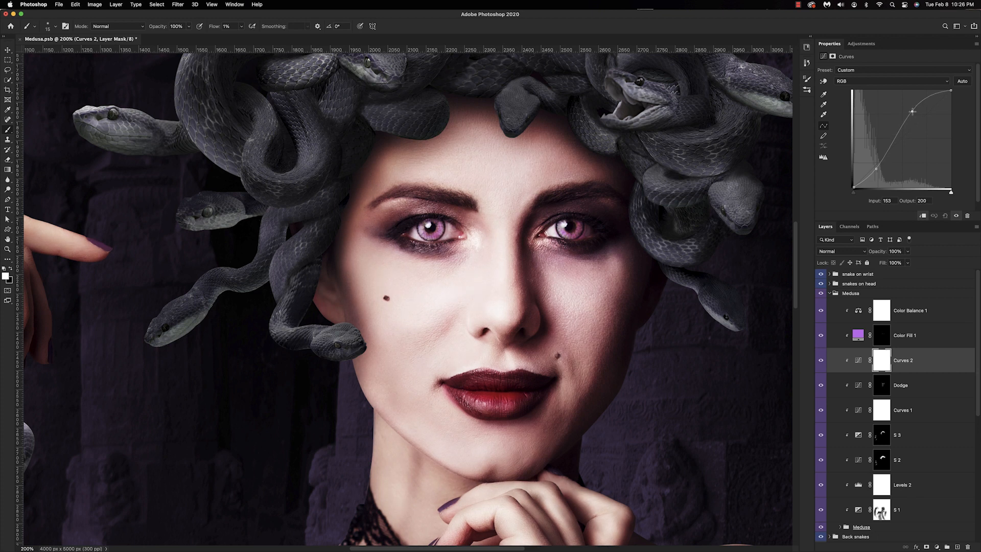
{"action": "key", "text": "super+i"}
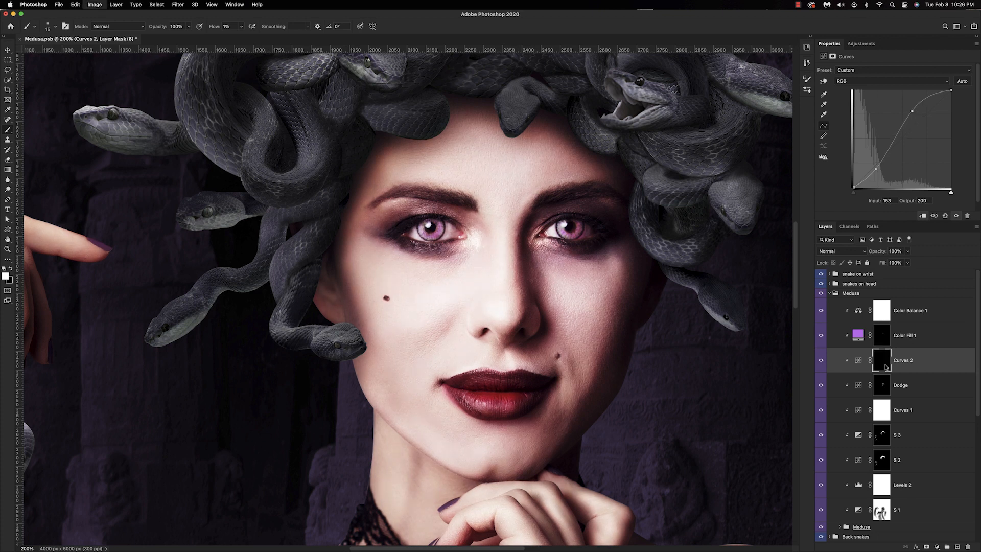
Step: Paint the Curves 2 mask over the facial features at 1% flow to add contrast, varying the brush size
{"action": "key", "text": "bracketleft"}
{"action": "key", "text": "bracketleft"}
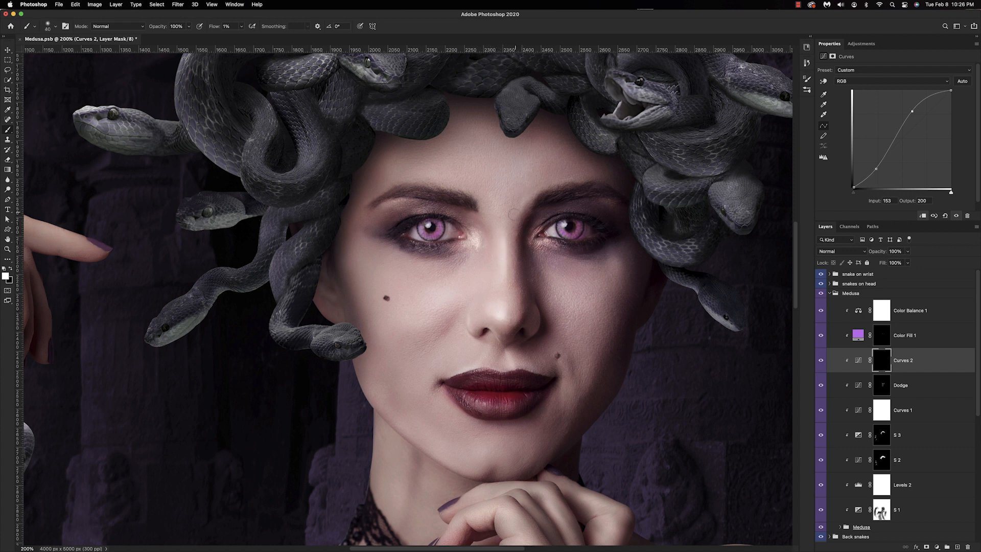
{"action": "key", "text": "bracketleft"}
{"action": "key", "text": "bracketleft"}
{"action": "key", "text": "bracketleft"}
{"action": "key", "text": "bracketright"}
{"action": "key", "text": "bracketright"}
{"action": "key", "text": "bracketright"}
{"action": "key", "text": "bracketright"}
{"action": "key", "text": "bracketright"}
{"action": "key", "text": "bracketleft"}
{"action": "key", "text": "bracketleft"}
{"action": "key", "text": "bracketleft"}
{"action": "key", "text": "bracketleft"}
{"action": "key", "text": "bracketleft"}
{"action": "key", "text": "bracketleft"}
{"action": "key", "text": "bracketleft"}
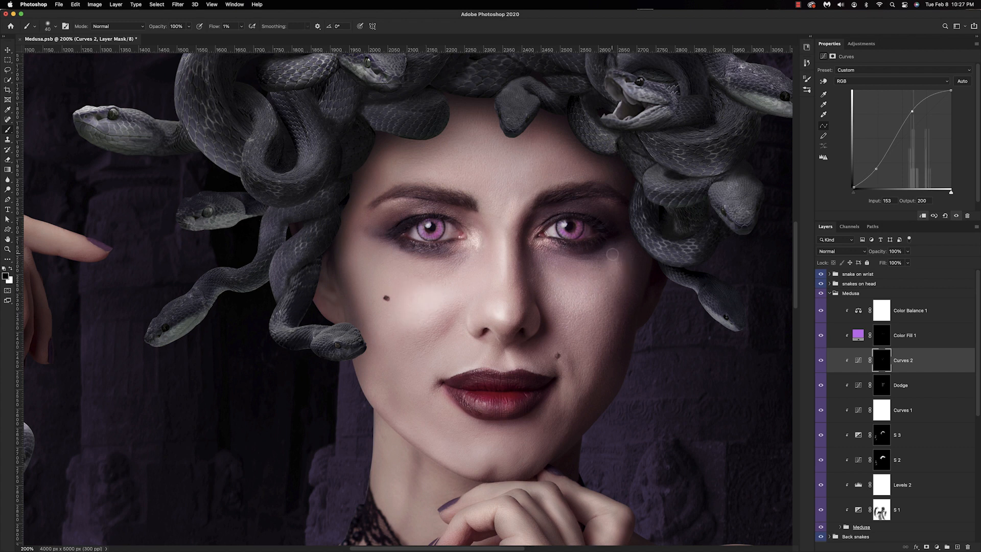
{"action": "key", "text": "bracketleft"}
{"action": "key", "text": "bracketleft"}
{"action": "key", "text": "bracketleft"}
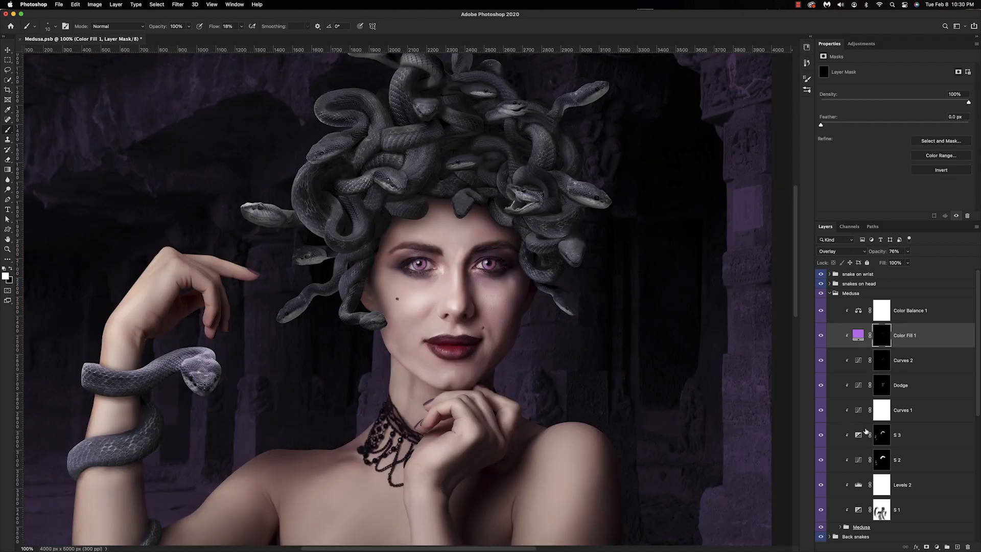
Step: Paint white on the S 3 mask at 18% flow with a larger brush to deepen the figure's shadows
{"action": "left_click", "coordinate": [882, 435]}
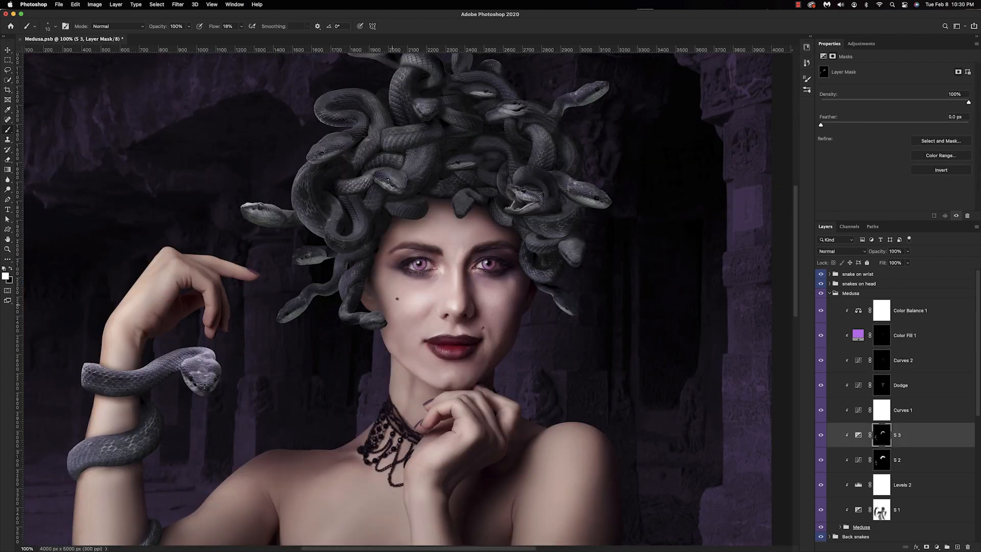
{"action": "key", "text": "bracketright"}
Step: Open the Red channel curve of the Curves 1 adjustment for inspection
{"action": "left_click", "coordinate": [857, 412]}
{"action": "left_click", "coordinate": [863, 81]}
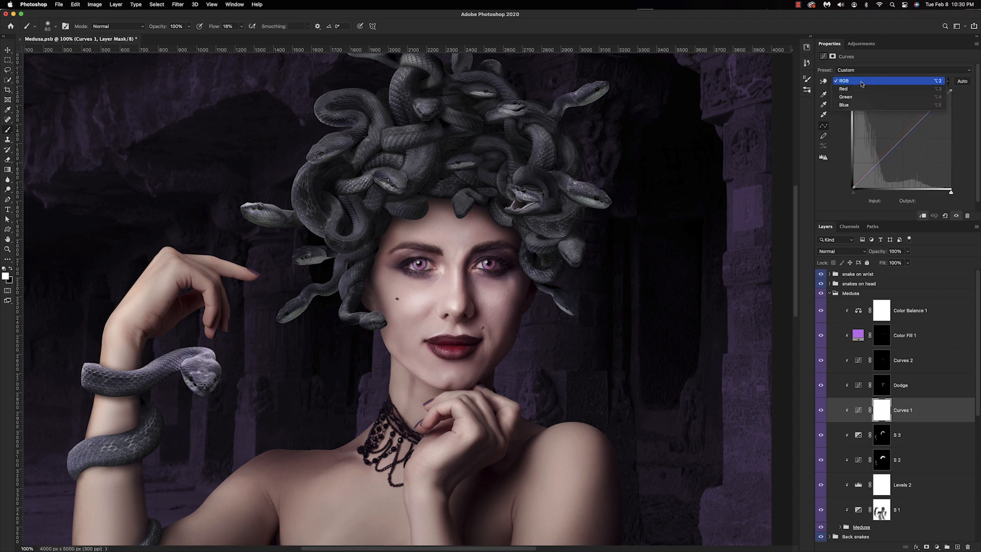
{"action": "left_click", "coordinate": [864, 91]}
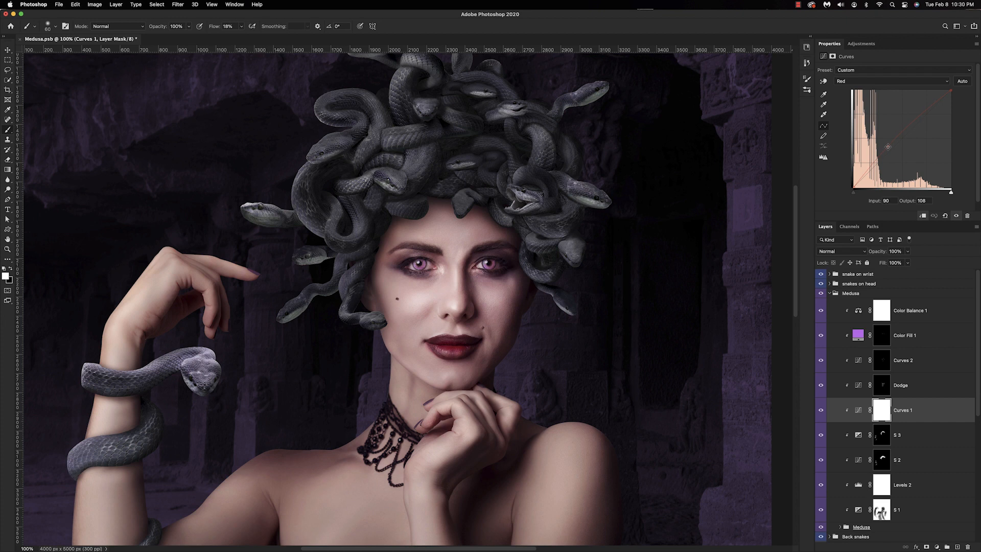
{"action": "key", "text": "super+0"}
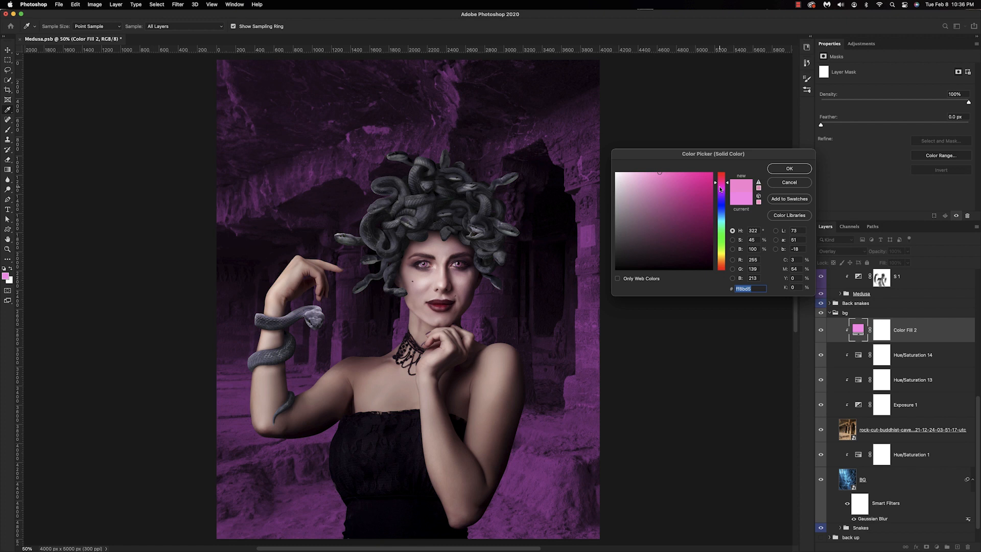
Step: Set the Color Fill 2 overlay color to pink (#ff8bd7) and invert its mask
{"action": "left_click_drag", "start_coordinate": [715, 185], "coordinate": [716, 194]}
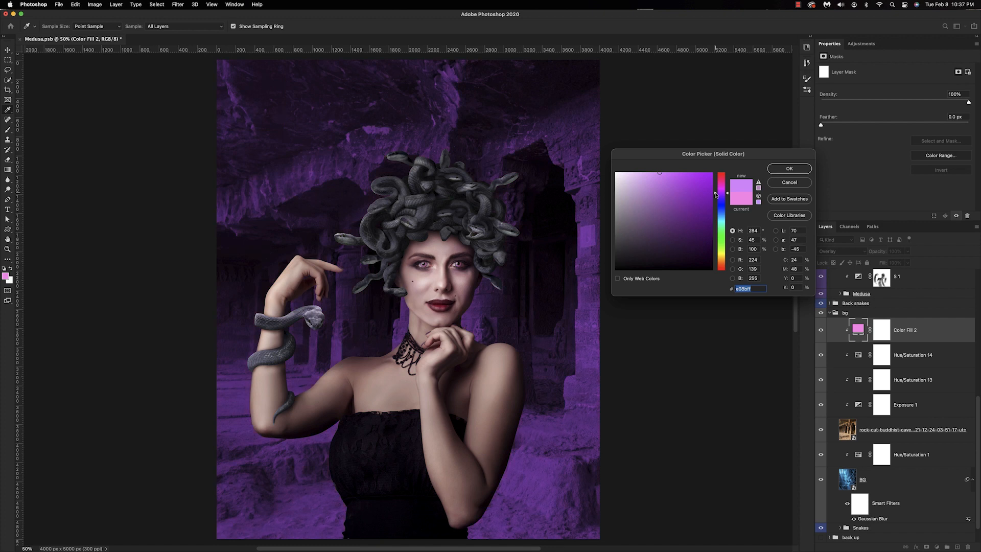
{"action": "left_click_drag", "start_coordinate": [716, 195], "coordinate": [716, 190]}
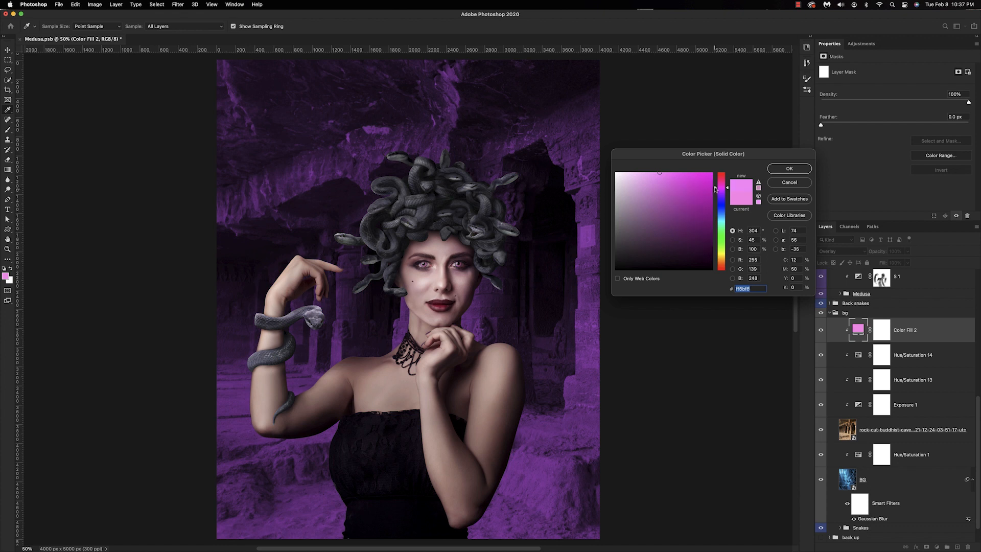
{"action": "left_click_drag", "start_coordinate": [715, 190], "coordinate": [715, 184]}
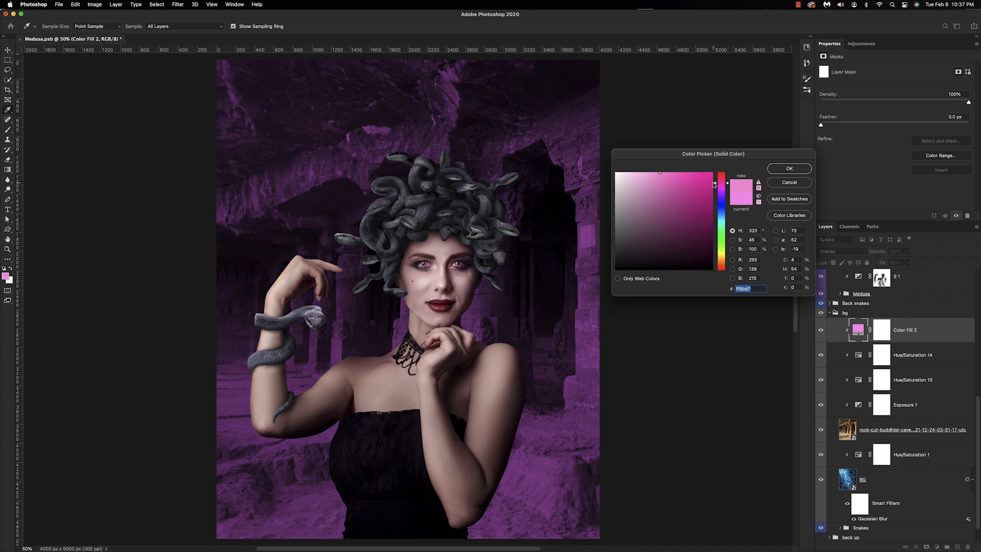
{"action": "left_click", "coordinate": [797, 169]}
{"action": "key", "text": "b"}
{"action": "left_click", "coordinate": [881, 334]}
{"action": "key", "text": "super+i"}
{"action": "scroll", "coordinate": [627, 382], "scroll_direction": "up", "scroll_amount": 5}
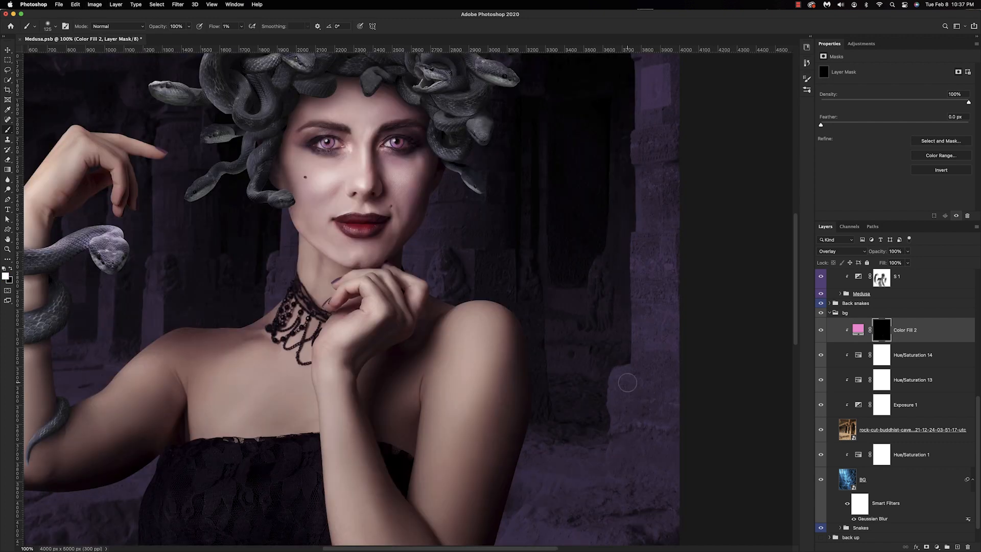
Step: Paint white on the Color Fill 2 mask at 10% opacity and 100% flow over the cave pillar and ground beside the figure's raised shoulder
{"action": "key", "text": "shift+0"}
{"action": "key", "text": "1"}
{"action": "key", "text": "bracketleft"}
{"action": "key", "text": "bracketleft"}
{"action": "key", "text": "bracketleft"}
{"action": "key", "text": "bracketleft"}
{"action": "key", "text": "super+minus"}
{"action": "key", "text": "super+minus"}
{"action": "key", "text": "bracketright"}
{"action": "key", "text": "bracketright"}
{"action": "key", "text": "bracketright"}
{"action": "key", "text": "bracketright"}
{"action": "key", "text": "bracketright"}
{"action": "key", "text": "bracketright"}
{"action": "key", "text": "bracketright"}
{"action": "key", "text": "bracketright"}
{"action": "key", "text": "bracketright"}
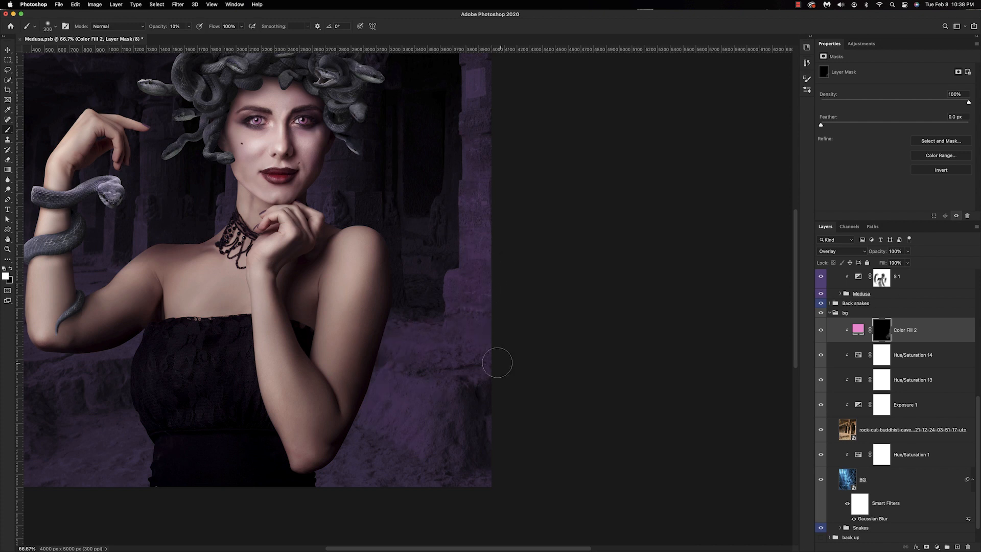
Step: Enlarge the brush to 800 px and paint the pink tint onto the cave ground on both sides of the figure
{"action": "scroll", "coordinate": [191, 379], "scroll_direction": "left", "scroll_amount": 10}
{"action": "key", "text": "bracketright"}
{"action": "key", "text": "bracketright"}
{"action": "key", "text": "bracketright"}
{"action": "key", "text": "bracketright"}
{"action": "key", "text": "bracketright"}
{"action": "key", "text": "super+minus"}
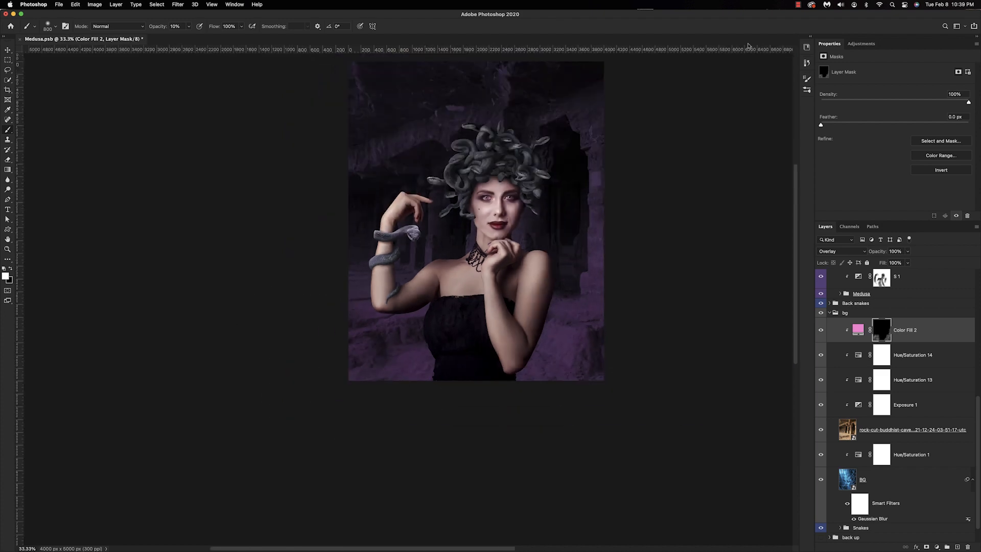
Step: Paint the Color Fill 2 mask over the cave ceiling and upper walls, varying the brush size up to 800 px
{"action": "left_click_drag", "start_coordinate": [677, 77], "coordinate": [521, 174]}
{"action": "key", "text": "super+plus"}
{"action": "left_click_drag", "start_coordinate": [477, 93], "coordinate": [515, 186]}
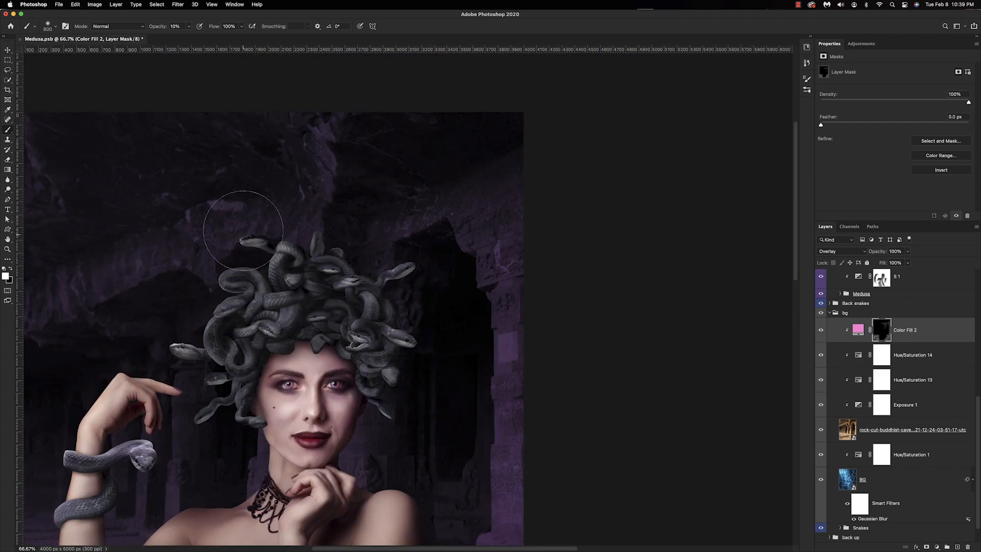
{"action": "left_click_drag", "start_coordinate": [244, 230], "coordinate": [405, 270]}
{"action": "key", "text": "bracketleft"}
{"action": "key", "text": "bracketleft"}
{"action": "key", "text": "bracketleft"}
{"action": "key", "text": "bracketleft"}
{"action": "key", "text": "bracketleft"}
{"action": "key", "text": "bracketright"}
{"action": "key", "text": "bracketright"}
{"action": "key", "text": "bracketright"}
{"action": "key", "text": "bracketright"}
{"action": "key", "text": "bracketright"}
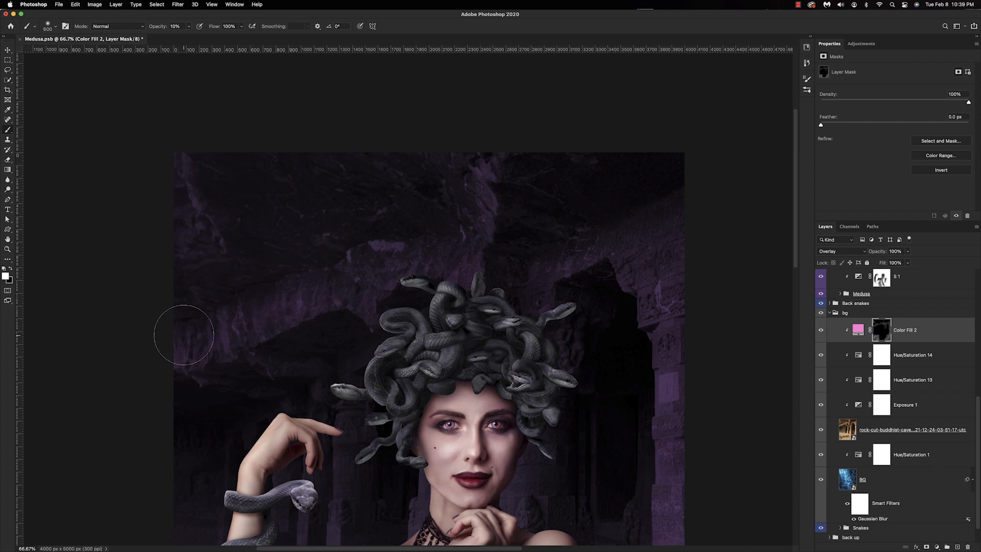
{"action": "left_click_drag", "start_coordinate": [515, 480], "coordinate": [534, 286]}
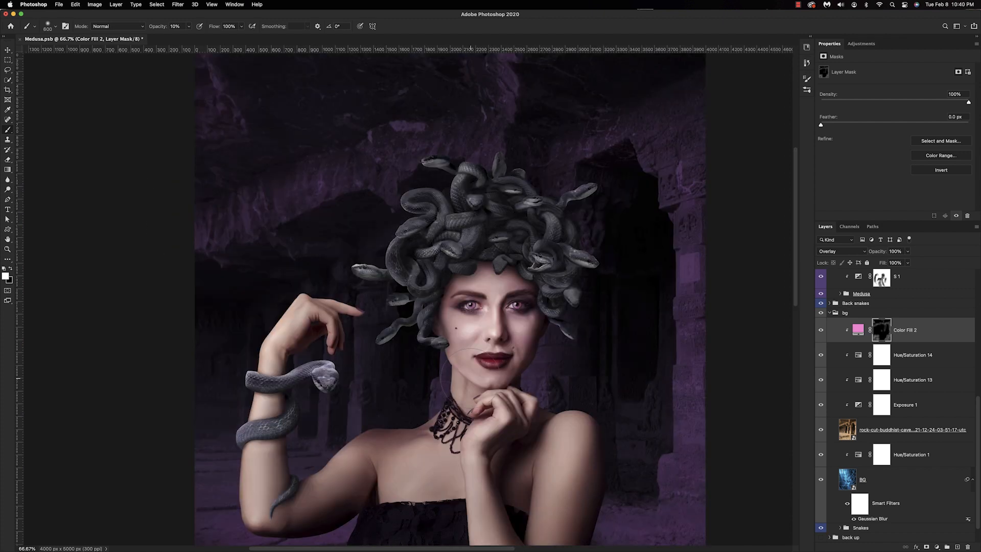
Step: Strengthen the pink tint on the cave walls and lower ground with brush sizes of 900 to 1200 px
{"action": "key", "text": "super+minus"}
{"action": "key", "text": "bracketright"}
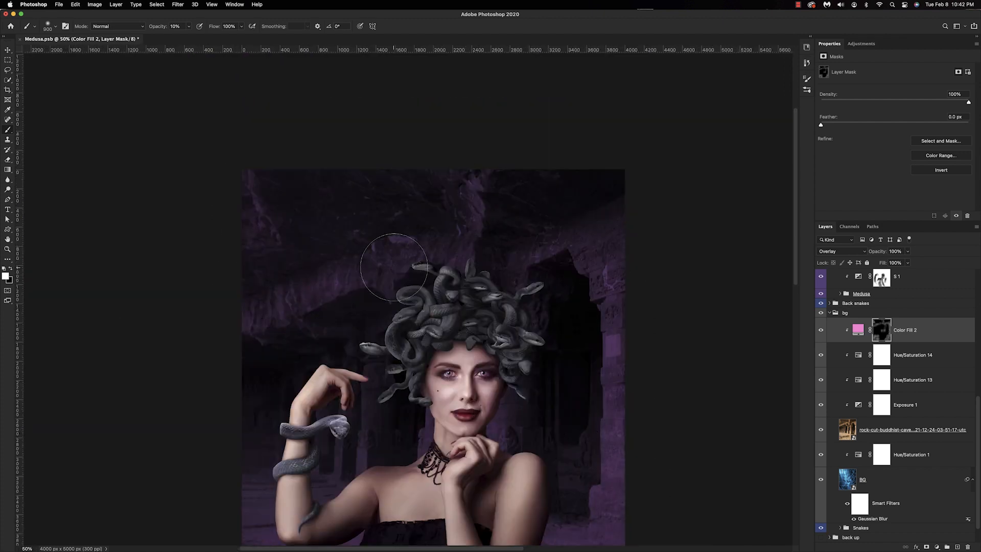
{"action": "left_click_drag", "start_coordinate": [500, 470], "coordinate": [514, 144]}
{"action": "left_click_drag", "start_coordinate": [511, 245], "coordinate": [505, 369]}
{"action": "key", "text": "bracketright"}
{"action": "key", "text": "bracketright"}
{"action": "key", "text": "bracketright"}
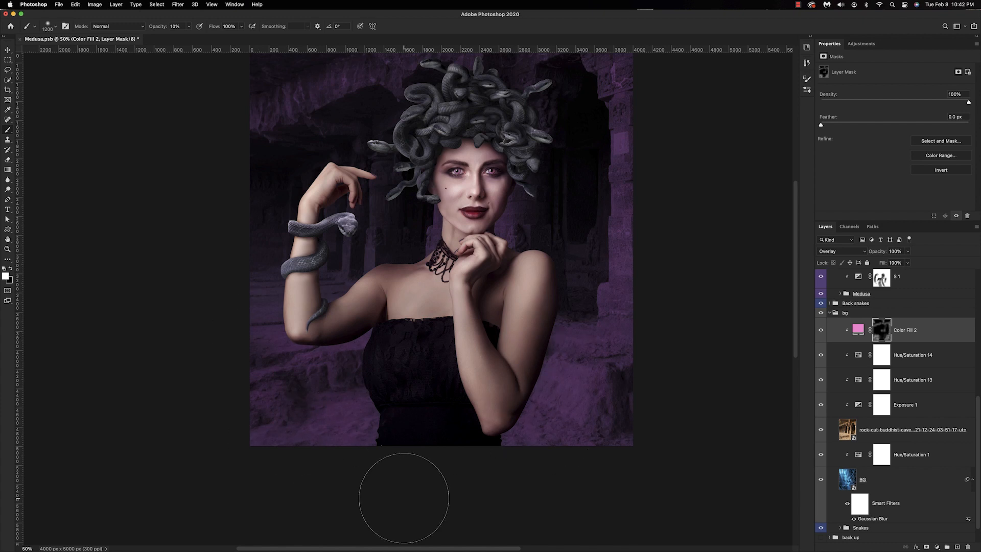
{"action": "key", "text": "super+minus"}
Step: Add a solid color fill layer in light pink (#ff98ef) above Color Fill 2 and invert its mask
{"action": "left_click", "coordinate": [937, 547]}
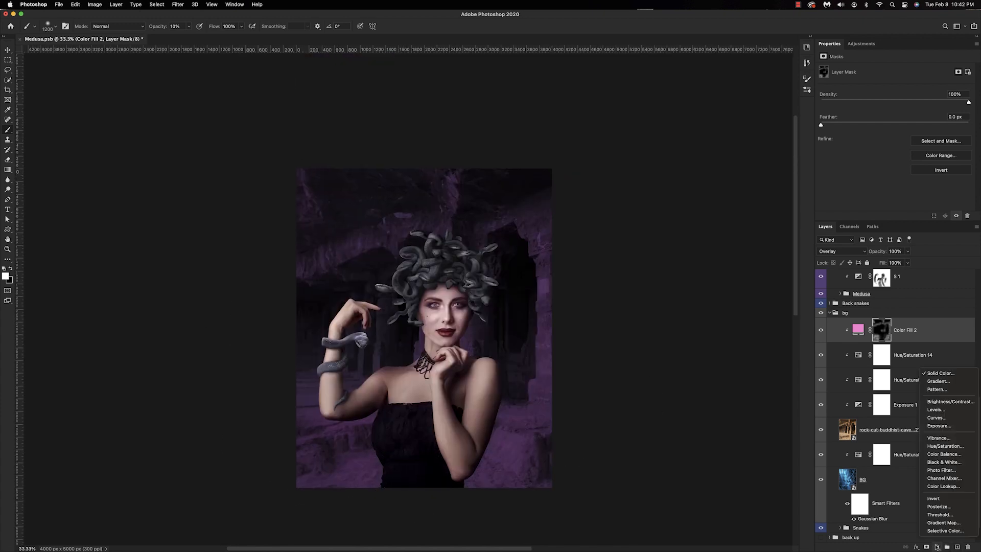
{"action": "left_click", "coordinate": [942, 373]}
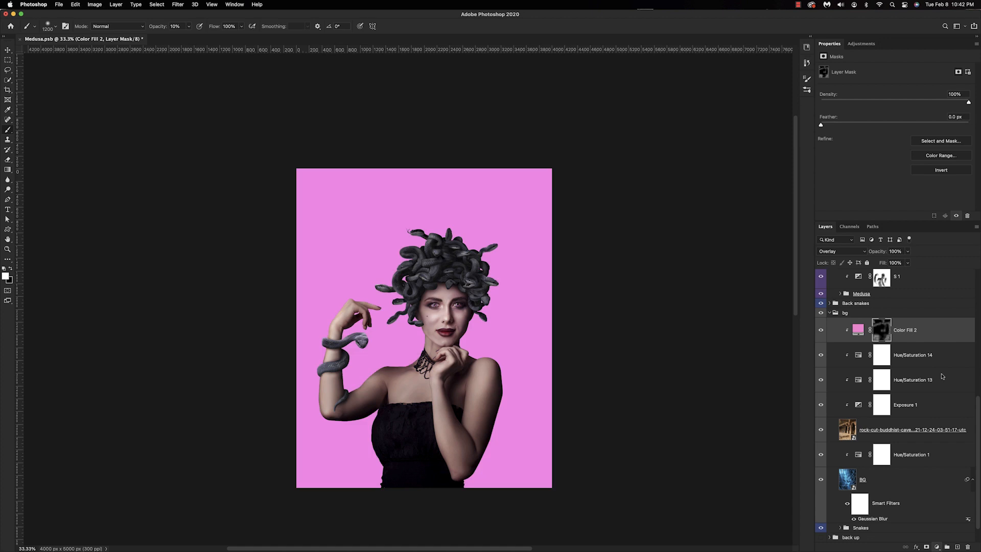
{"action": "left_click_drag", "start_coordinate": [647, 172], "coordinate": [660, 171]}
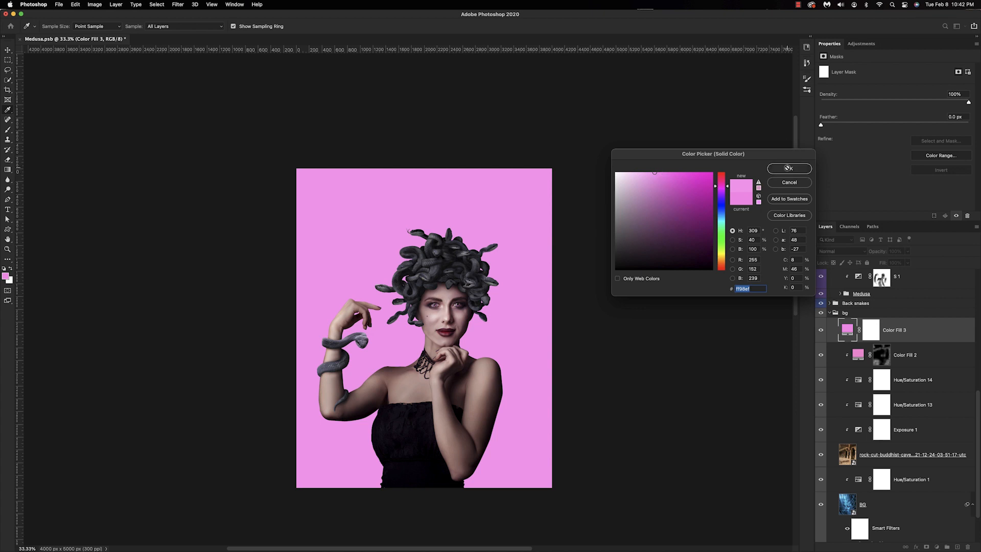
{"action": "left_click", "coordinate": [789, 168]}
{"action": "left_click", "coordinate": [871, 331]}
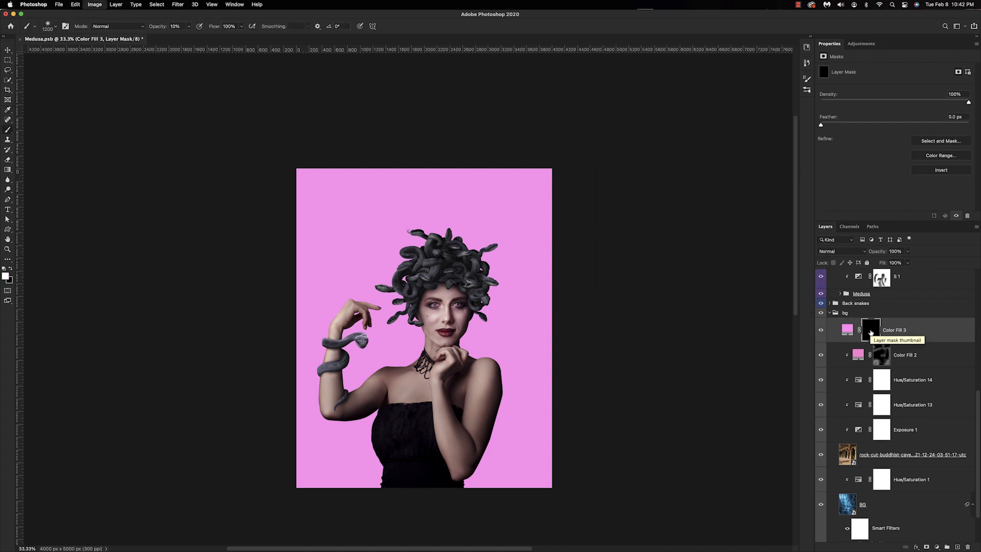
{"action": "key", "text": "super+i"}
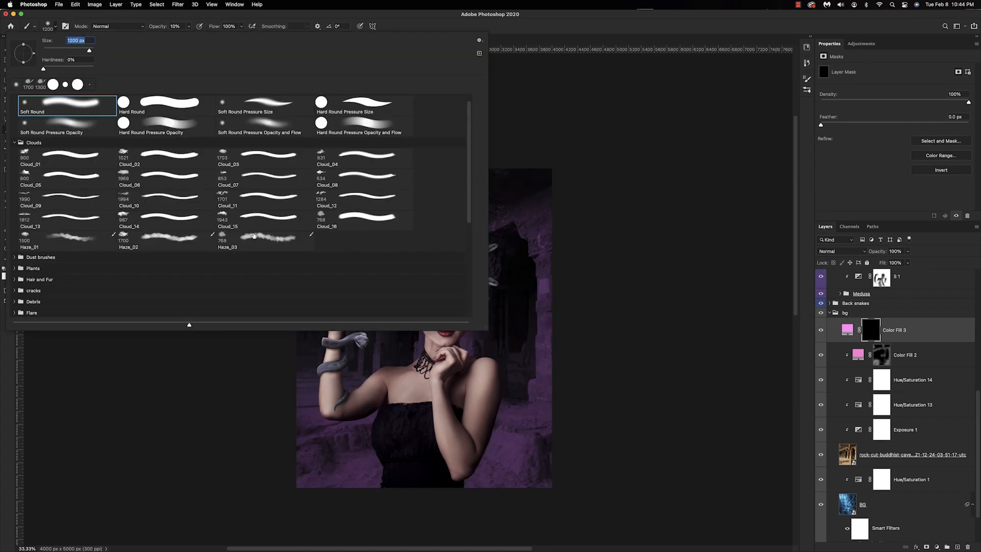
Step: Choose the Haze_03 brush from the Clouds set and set it to 100% opacity and 1% flow
{"action": "left_click", "coordinate": [254, 235]}
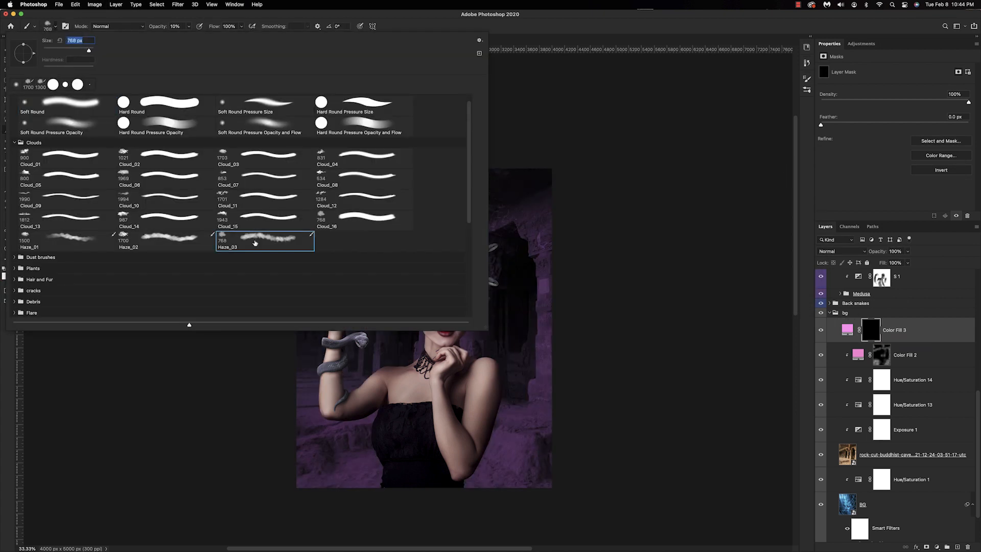
{"action": "key", "text": "Return"}
{"action": "key", "text": "0"}
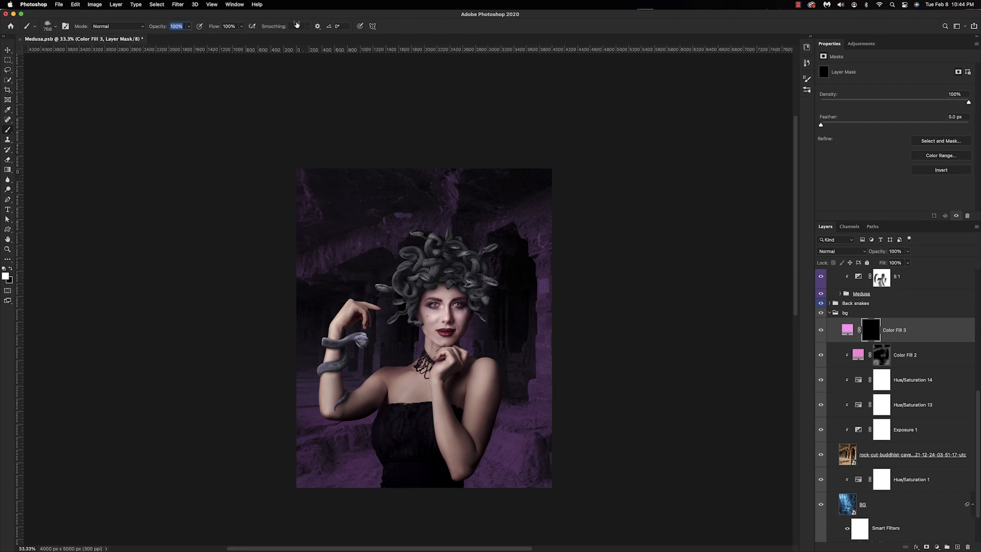
{"action": "left_click_drag", "start_coordinate": [214, 29], "coordinate": [174, 34]}
{"action": "key", "text": "super+equal"}
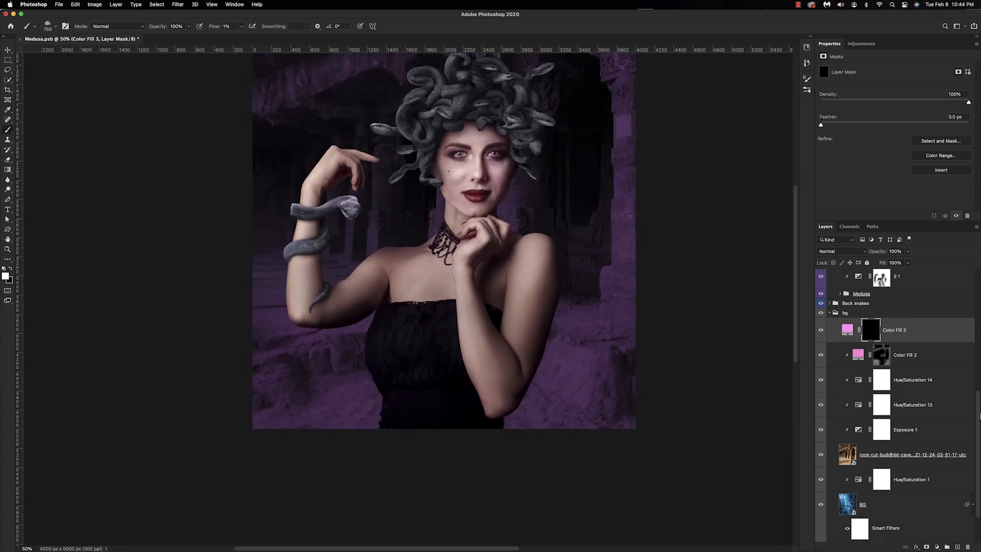
Step: Paint haze on the Color Fill 3 mask over the ground behind the figure with a 1400 px brush at 5% flow
{"action": "key", "text": "bracketright"}
{"action": "key", "text": "bracketright"}
{"action": "key", "text": "bracketright"}
{"action": "left_click_drag", "start_coordinate": [214, 26], "coordinate": [217, 26]}
{"action": "key", "text": "bracketright"}
{"action": "key", "text": "bracketright"}
{"action": "key", "text": "bracketright"}
{"action": "key", "text": "bracketright"}
{"action": "left_click_drag", "start_coordinate": [558, 405], "coordinate": [588, 401]}
{"action": "left_click_drag", "start_coordinate": [378, 388], "coordinate": [225, 357]}
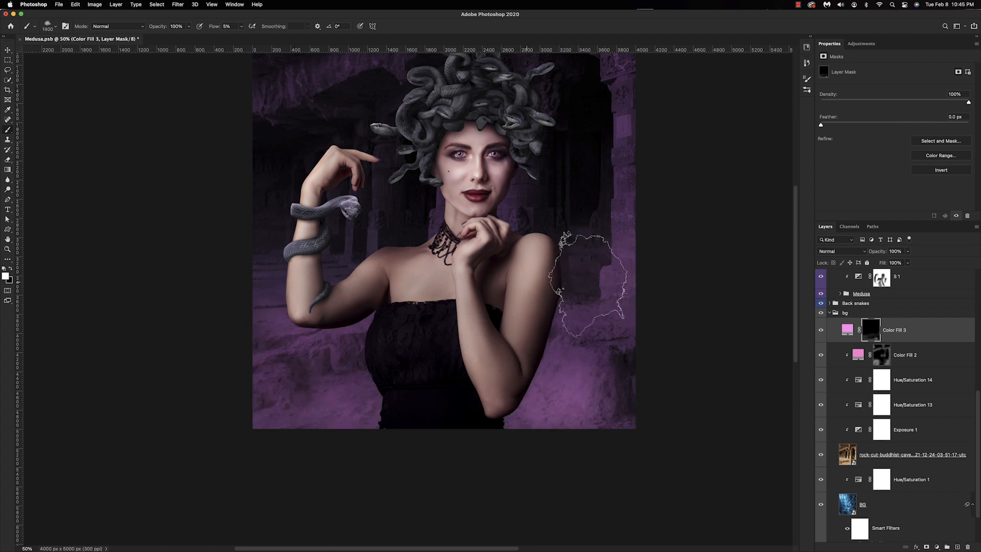
Step: Extend the haze up through the middle of the cave and along its sides, enlarging the brush to 2100 px
{"action": "key", "text": "ctrl+minus"}
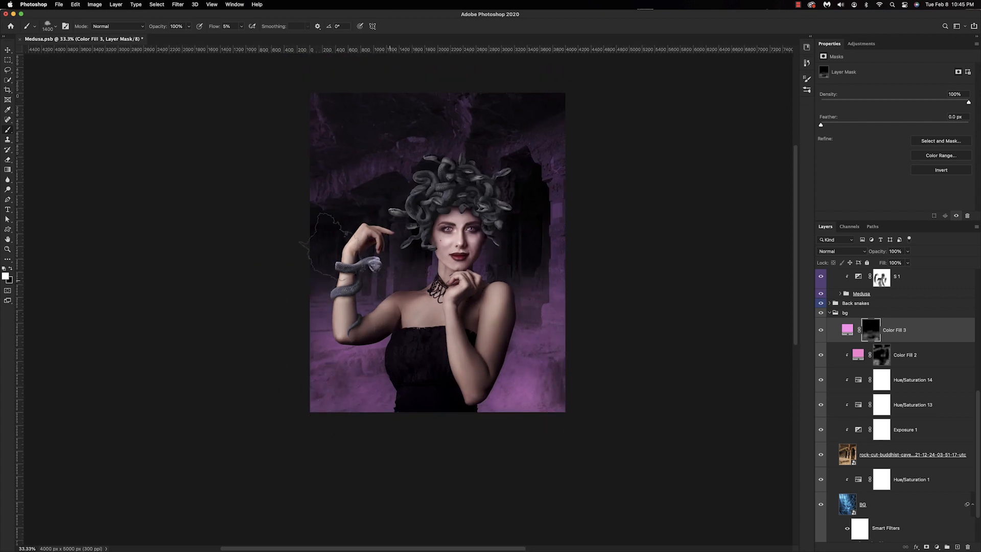
{"action": "left_click_drag", "start_coordinate": [503, 263], "coordinate": [505, 337]}
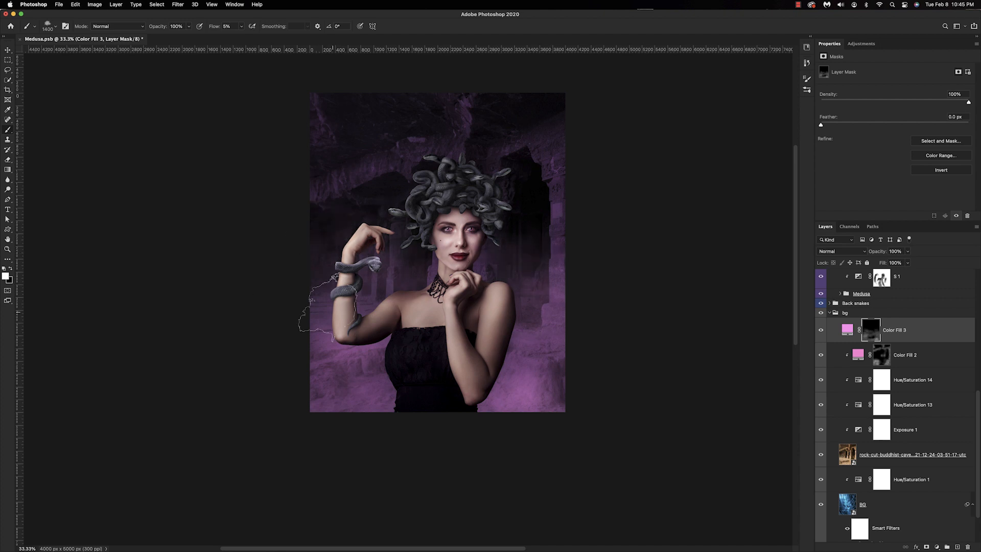
{"action": "key", "text": "bracketright"}
{"action": "key", "text": "bracketright"}
{"action": "key", "text": "bracketright"}
{"action": "key", "text": "bracketright"}
{"action": "key", "text": "bracketright"}
{"action": "key", "text": "bracketright"}
{"action": "key", "text": "bracketright"}
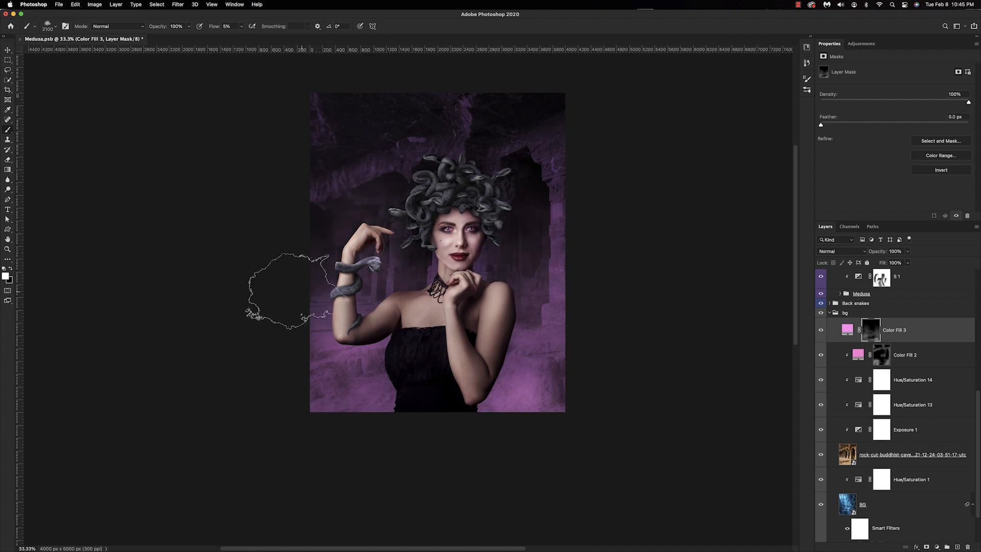
Step: Thicken the haze over the cave ground at 100% flow and up to 40% opacity
{"action": "scroll", "coordinate": [522, 347], "scroll_direction": "up", "scroll_amount": 2}
{"action": "left_click_drag", "start_coordinate": [213, 26], "coordinate": [314, 31]}
{"action": "key", "text": "2"}
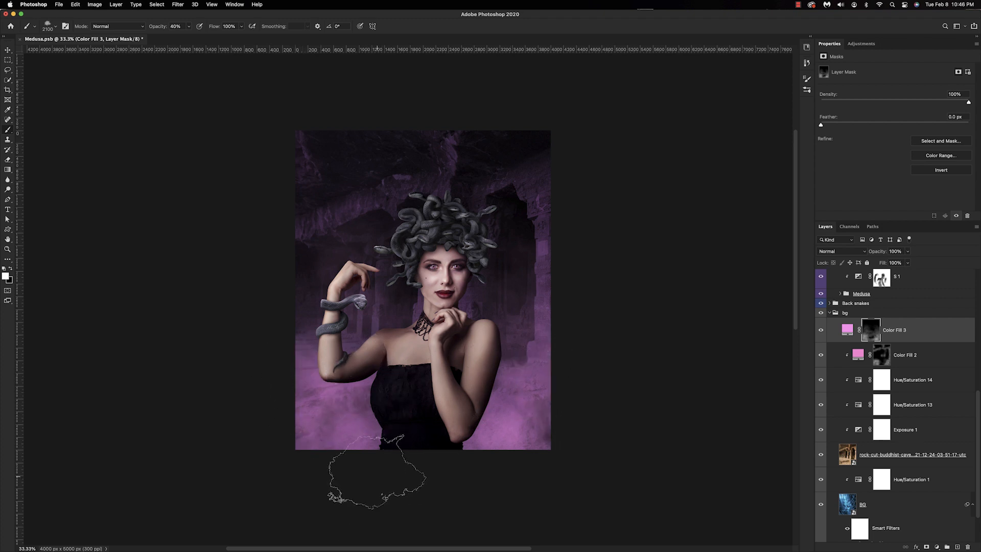
{"action": "scroll", "coordinate": [373, 455], "scroll_direction": "up", "scroll_amount": 2}
{"action": "scroll", "coordinate": [373, 455], "scroll_direction": "right", "scroll_amount": 2}
Step: Compare the image with the Color Fill 3 layer hidden and shown, and rename the layer as haze
{"action": "left_click", "coordinate": [820, 330]}
{"action": "left_click", "coordinate": [820, 330]}
{"action": "left_click", "coordinate": [842, 332]}
{"action": "double_click", "coordinate": [894, 330]}
{"action": "type", "text": "haze"}
{"action": "key", "text": "Return"}
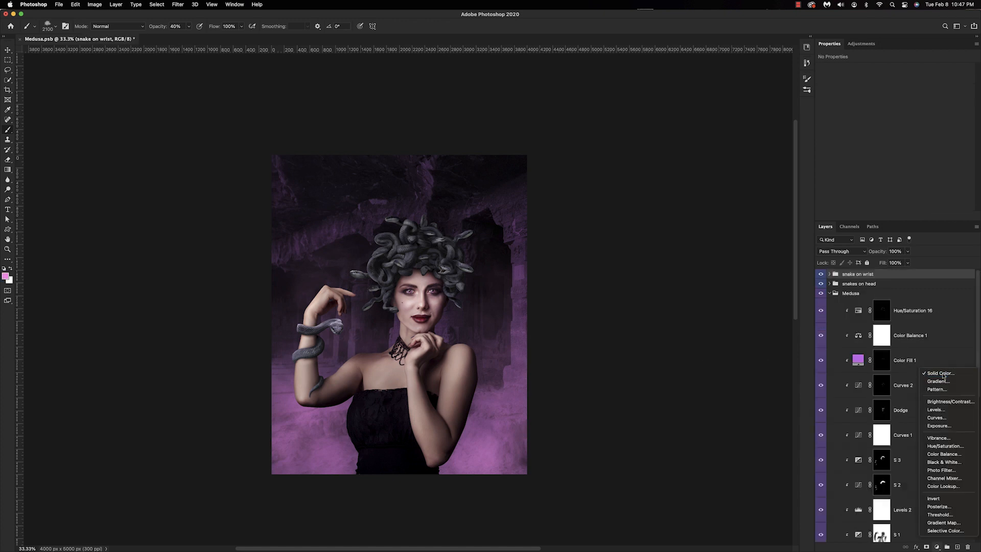
Step: Add a pink solid color fill layer above the snake on wrist group and invert its mask
{"action": "left_click", "coordinate": [775, 168]}
{"action": "left_click", "coordinate": [854, 279]}
{"action": "key", "text": "super+i"}
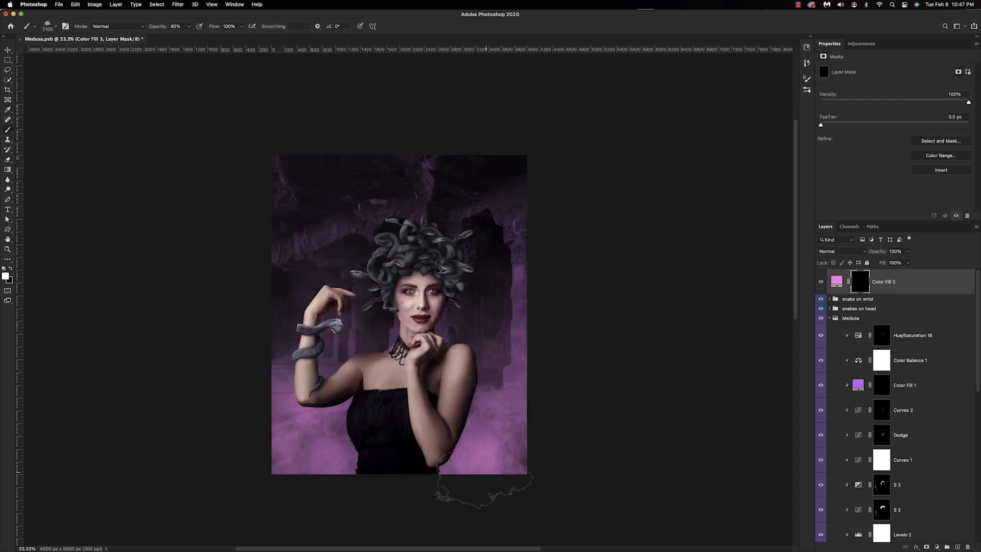
Step: Paint foreground haze on the new fill's mask along the bottom edge of the dress at 70% opacity
{"action": "key", "text": "7"}
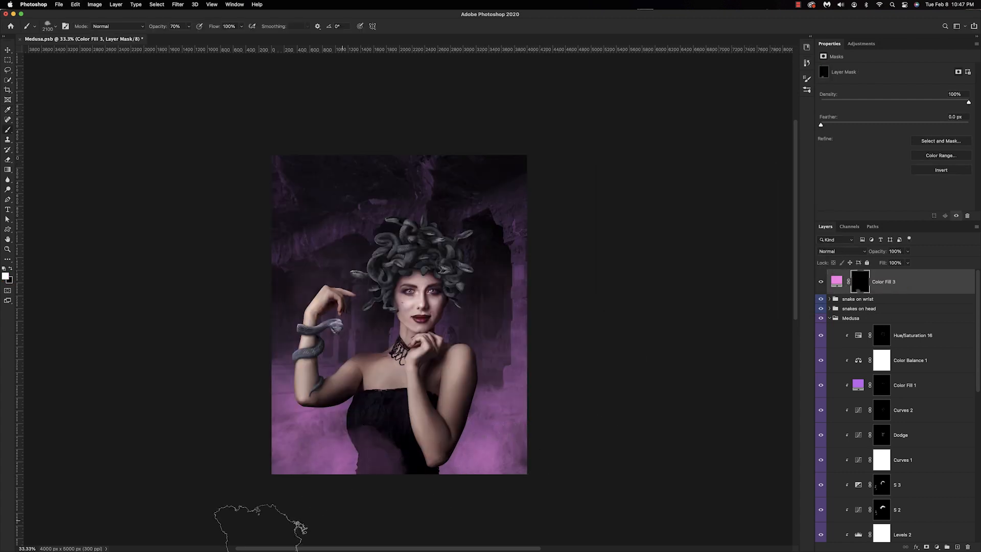
{"action": "left_click", "coordinate": [309, 489]}
{"action": "left_click", "coordinate": [263, 485]}
{"action": "left_click", "coordinate": [456, 494]}
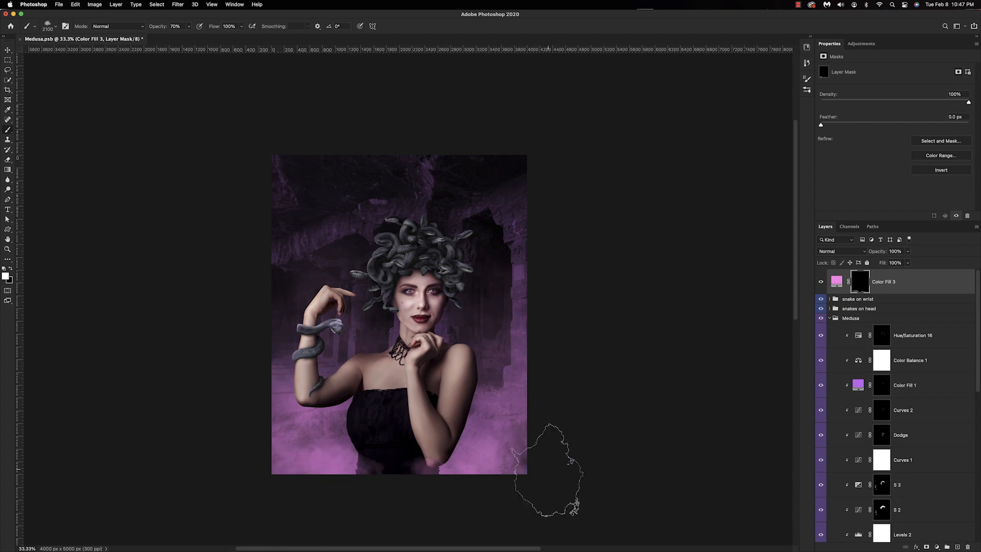
{"action": "left_click", "coordinate": [546, 472]}
Step: Lower the brush to 20% opacity and 1100 px and paint softer haze around the bottom of the figure
{"action": "left_click_drag", "start_coordinate": [480, 490], "coordinate": [502, 405]}
{"action": "key", "text": "2"}
{"action": "key", "text": "bracketleft"}
{"action": "key", "text": "bracketleft"}
{"action": "key", "text": "bracketleft"}
{"action": "key", "text": "bracketleft"}
{"action": "key", "text": "bracketleft"}
{"action": "key", "text": "bracketleft"}
{"action": "key", "text": "bracketleft"}
{"action": "key", "text": "bracketleft"}
{"action": "key", "text": "bracketleft"}
{"action": "key", "text": "bracketleft"}
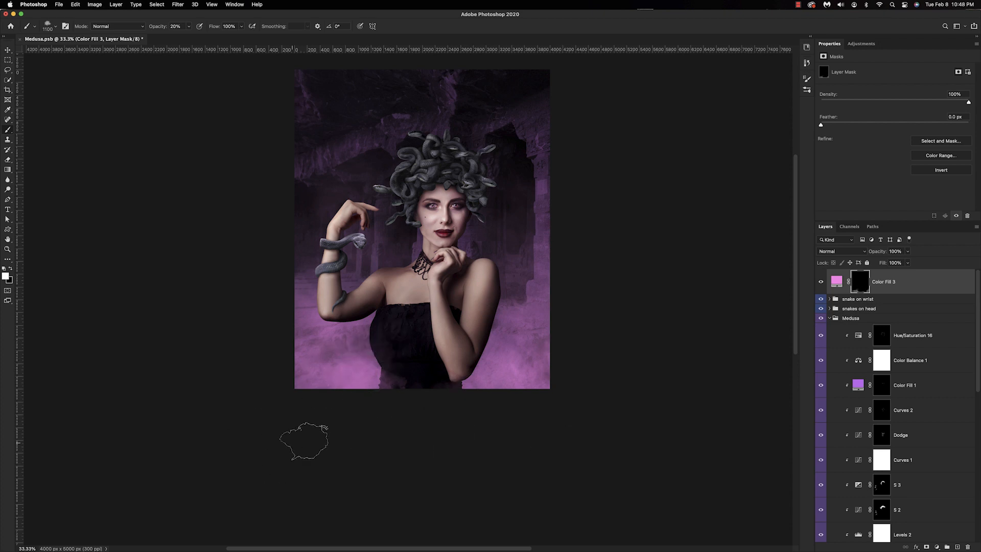
Step: Enlarge the brush to 1600 px for the remaining foreground haze and name the fill layer haze
{"action": "key", "text": "bracketright"}
{"action": "key", "text": "bracketright"}
{"action": "key", "text": "bracketright"}
{"action": "key", "text": "bracketright"}
{"action": "key", "text": "bracketright"}
{"action": "key", "text": "super+minus"}
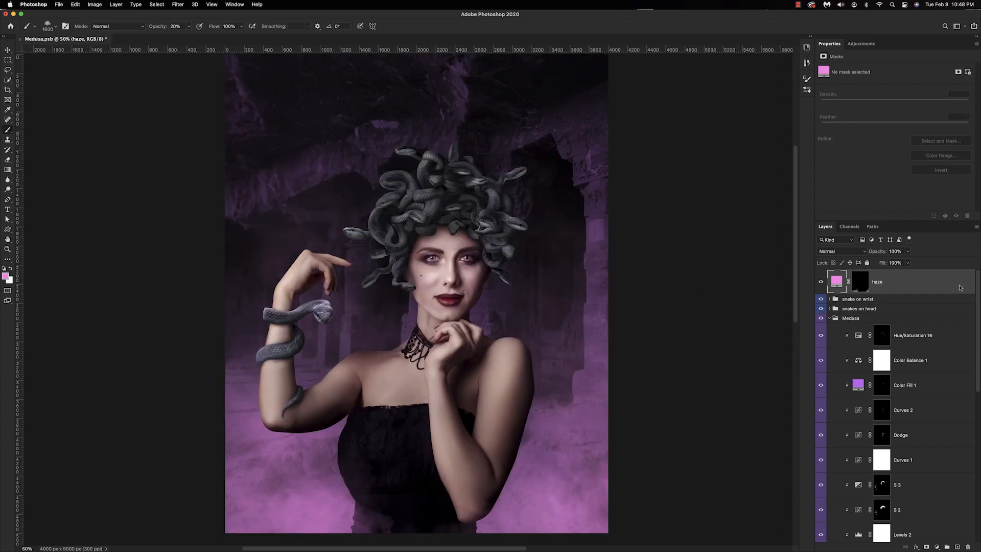
Step: Add an empty layer above the top haze layer and switch to the Soft Round brush
{"action": "left_click", "coordinate": [957, 547]}
{"action": "left_click", "coordinate": [48, 25]}
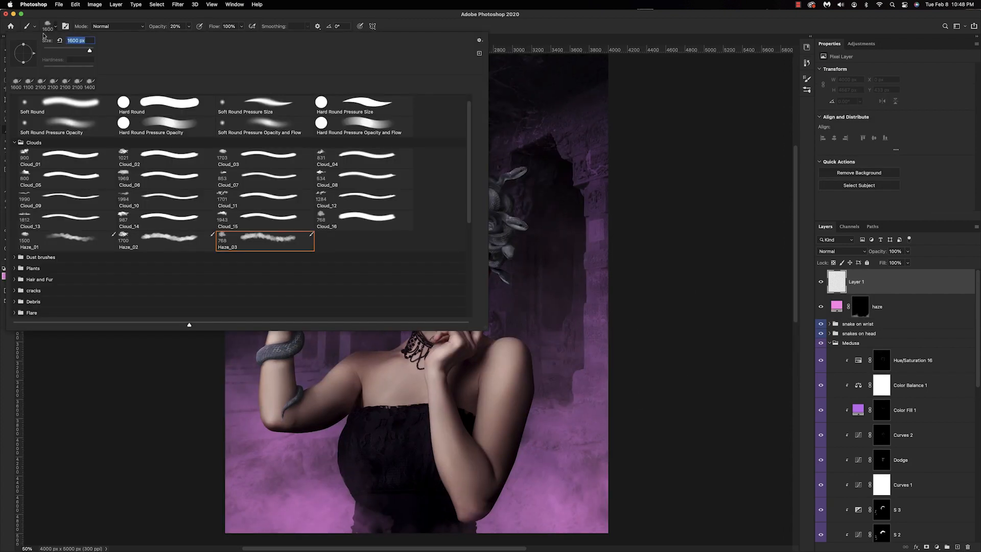
{"action": "left_click", "coordinate": [47, 103]}
{"action": "key", "text": "Return"}
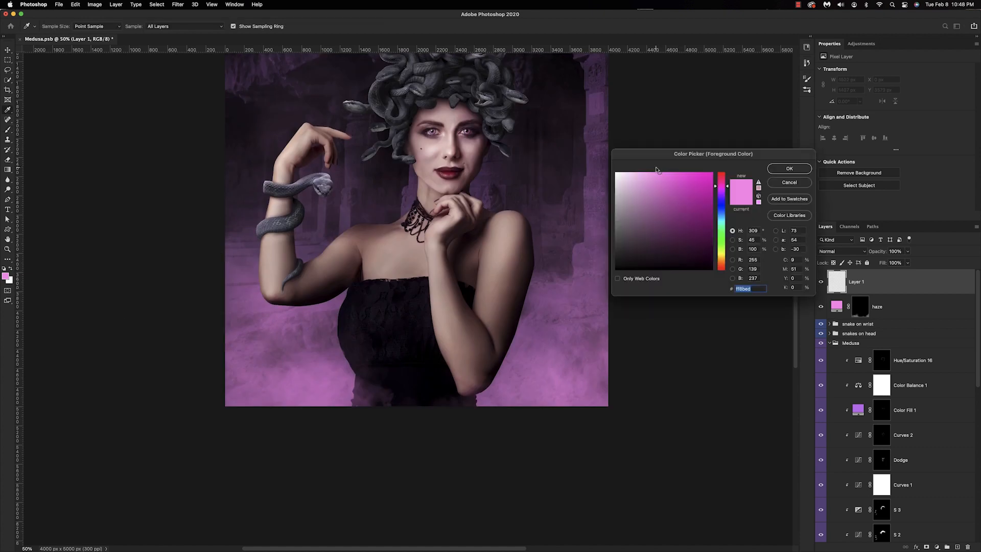
Step: Try a large, lighter pink glow stroke at 70% opacity along the image's lower left edge and undo it
{"action": "left_click_drag", "start_coordinate": [646, 174], "coordinate": [646, 167]}
{"action": "left_click", "coordinate": [778, 170]}
{"action": "key", "text": "bracketright"}
{"action": "key", "text": "bracketright"}
{"action": "mouse_move", "coordinate": [279, 407]}
{"action": "left_mouse_down"}
{"action": "mouse_move", "coordinate": [197, 385]}
{"action": "mouse_move", "coordinate": [213, 394]}
{"action": "left_mouse_up"}
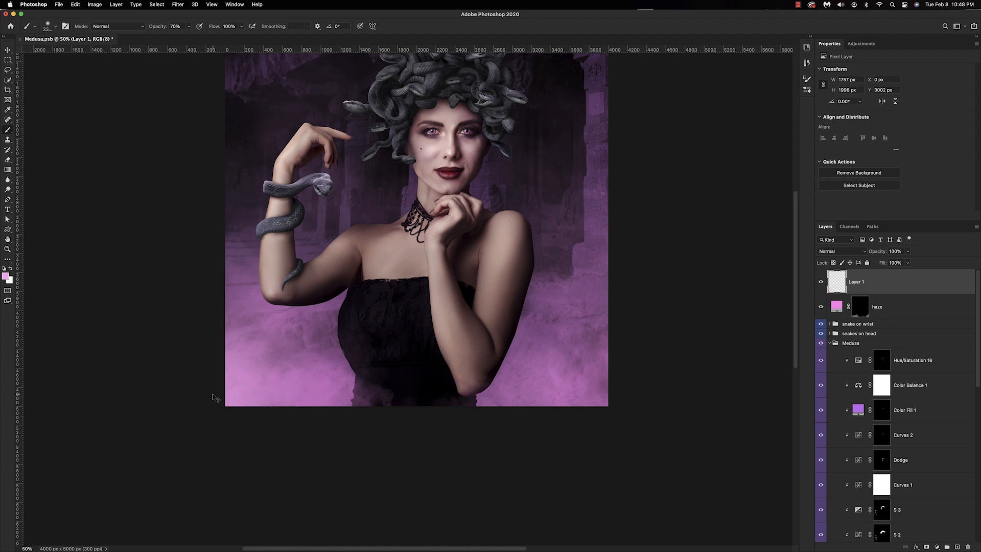
{"action": "key", "text": "super+minus"}
{"action": "key", "text": "super+minus"}
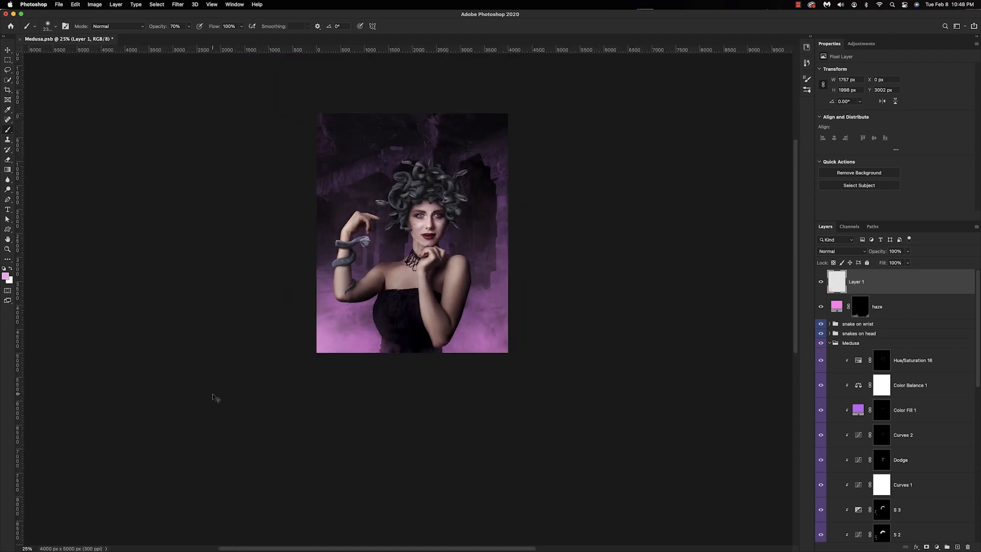
{"action": "key", "text": "super+z"}
Step: Lower the brush to 30% opacity, paint pink glow along the image's lower left edge and undo the last stroke
{"action": "key", "text": "3"}
{"action": "mouse_move", "coordinate": [317, 372]}
{"action": "left_mouse_down"}
{"action": "mouse_move", "coordinate": [253, 339]}
{"action": "mouse_move", "coordinate": [276, 261]}
{"action": "mouse_move", "coordinate": [162, 339]}
{"action": "left_mouse_up"}
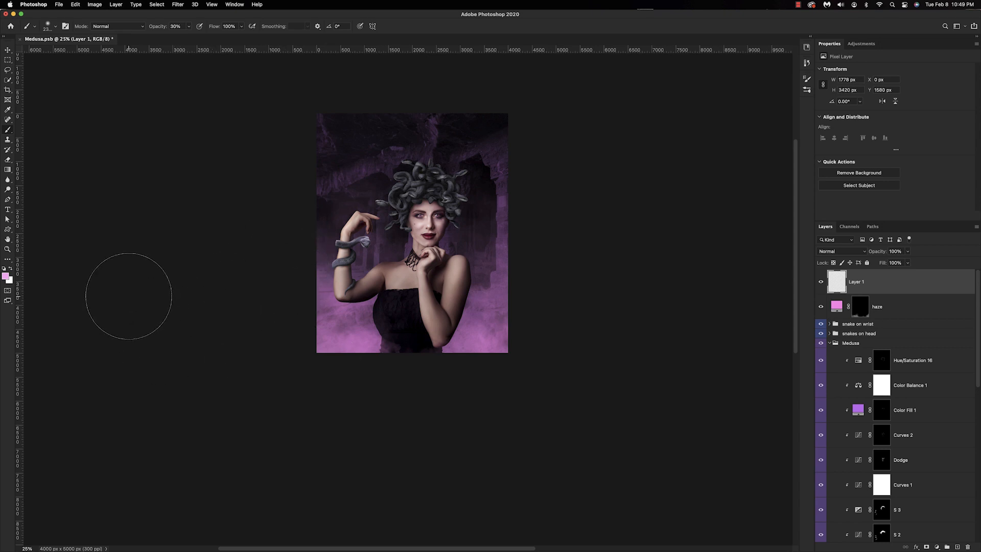
{"action": "key", "text": "super+z"}
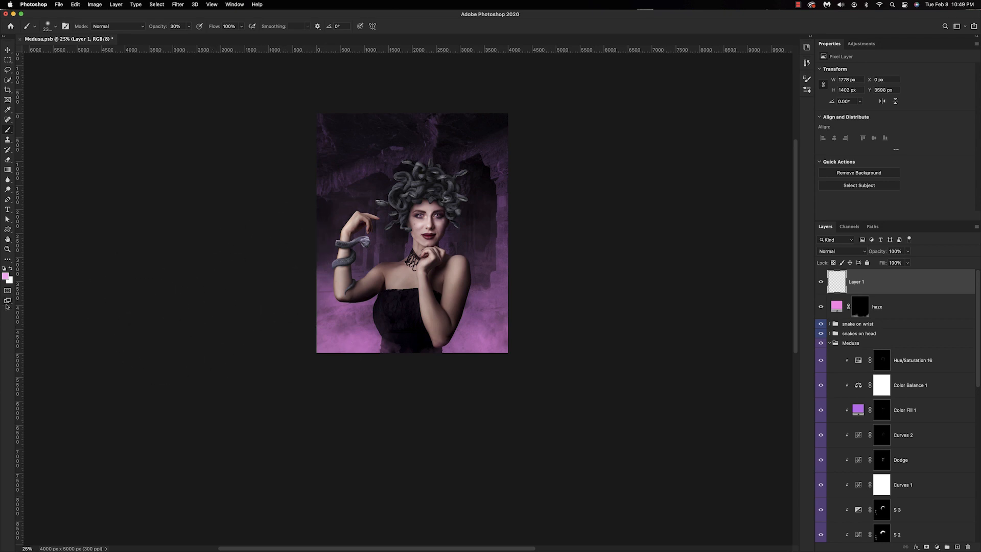
Step: Change the foreground color to pink #ff84f8 and paint glow beside the raised arm on the glow layer
{"action": "left_click", "coordinate": [6, 277]}
{"action": "left_click", "coordinate": [661, 172]}
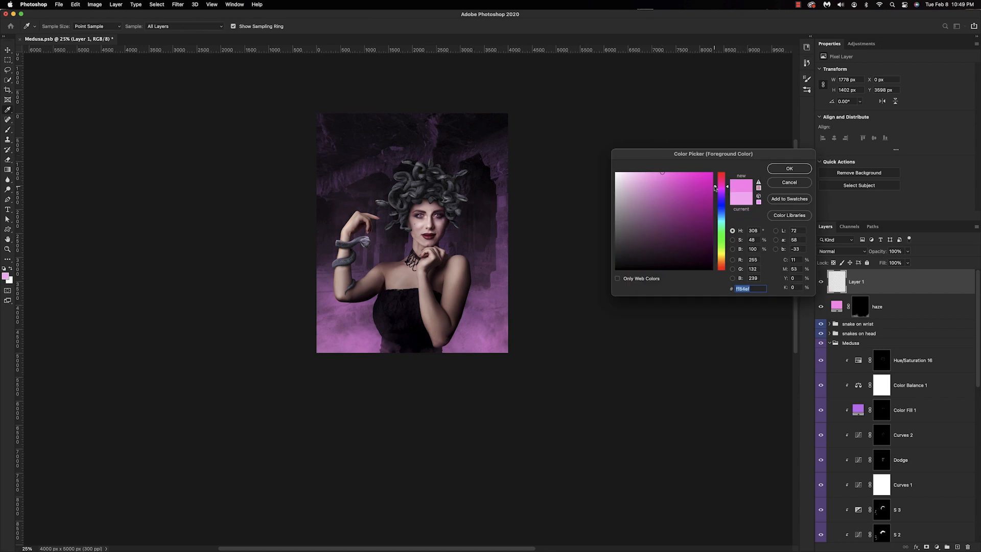
{"action": "left_click", "coordinate": [780, 167]}
{"action": "left_click_drag", "start_coordinate": [282, 269], "coordinate": [279, 243]}
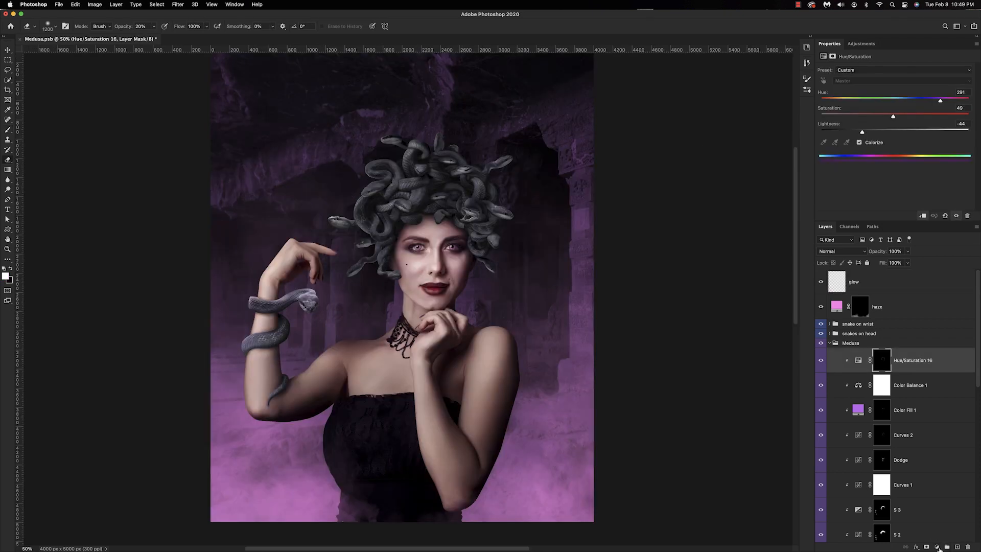
Step: Add a #ff84f8 solid color fill clipped above Hue/Saturation 16 in the Medusa group and black out its mask
{"action": "left_click", "coordinate": [937, 547]}
{"action": "left_click", "coordinate": [940, 372]}
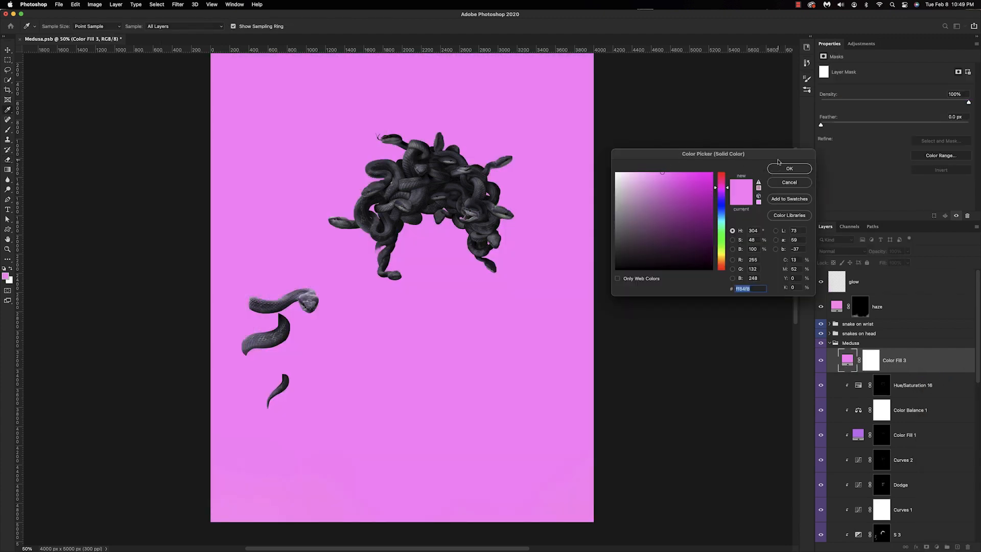
{"action": "left_click", "coordinate": [780, 168]}
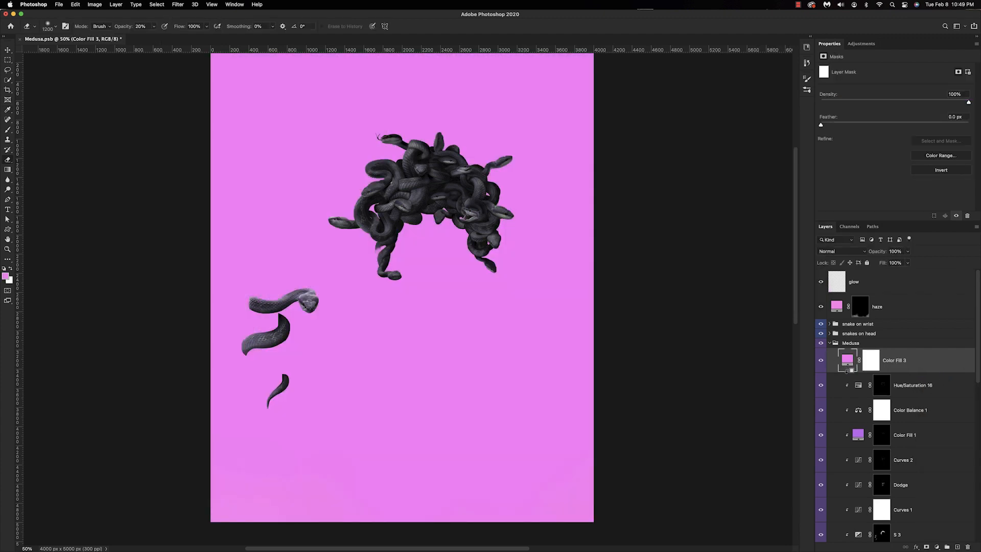
{"action": "left_click", "coordinate": [847, 372], "text": "alt"}
{"action": "left_click", "coordinate": [880, 361]}
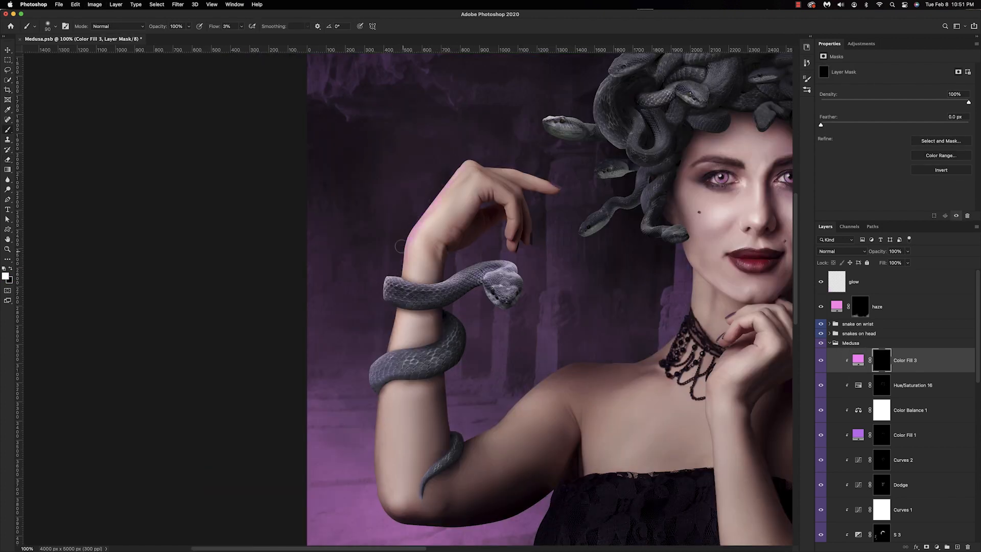
Step: Paint pink rim light on the new fill's mask along the outer wrist and forearm with a 200 px brush at 3% flow
{"action": "key", "text": "bracketright"}
{"action": "mouse_move", "coordinate": [438, 208]}
{"action": "left_mouse_down"}
{"action": "mouse_move", "coordinate": [415, 262]}
{"action": "mouse_move", "coordinate": [415, 245]}
{"action": "mouse_move", "coordinate": [388, 354]}
{"action": "mouse_move", "coordinate": [415, 301]}
{"action": "left_mouse_up"}
{"action": "mouse_move", "coordinate": [374, 429]}
{"action": "left_mouse_down"}
{"action": "mouse_move", "coordinate": [387, 395]}
{"action": "mouse_move", "coordinate": [384, 449]}
{"action": "mouse_move", "coordinate": [397, 502]}
{"action": "mouse_move", "coordinate": [386, 426]}
{"action": "mouse_move", "coordinate": [413, 403]}
{"action": "mouse_move", "coordinate": [406, 498]}
{"action": "mouse_move", "coordinate": [394, 415]}
{"action": "left_mouse_up"}
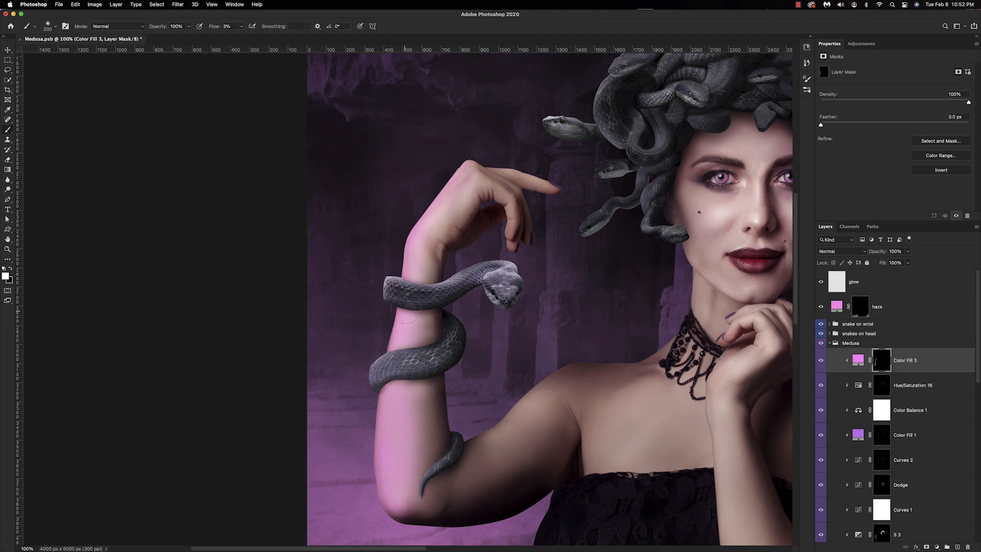
{"action": "key", "text": "super+minus"}
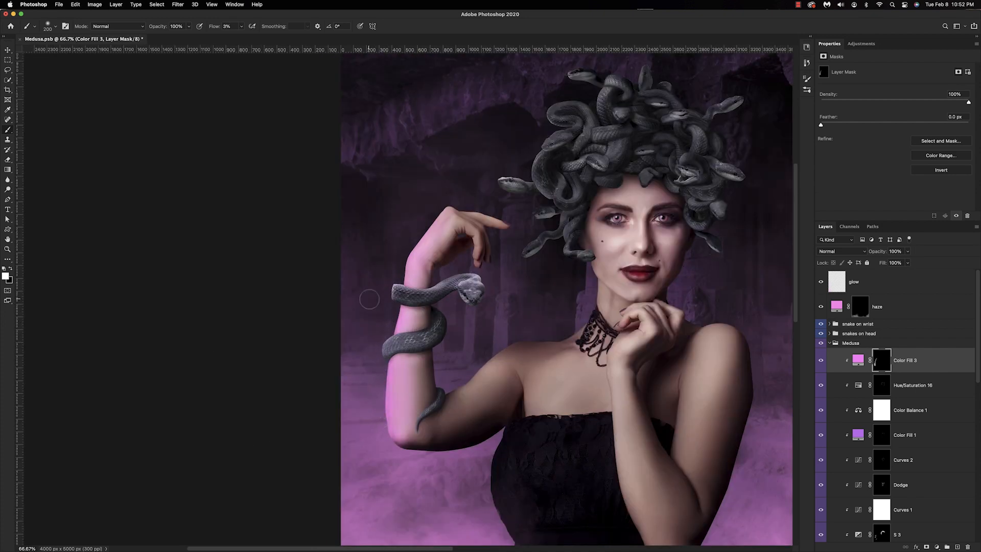
Step: Extend the pink rim light under the raised elbow and along the upper arm, shoulder and side of the neck
{"action": "left_click_drag", "start_coordinate": [398, 446], "coordinate": [426, 454]}
{"action": "mouse_move", "coordinate": [503, 341]}
{"action": "left_mouse_down"}
{"action": "mouse_move", "coordinate": [481, 358]}
{"action": "mouse_move", "coordinate": [468, 377]}
{"action": "left_mouse_up"}
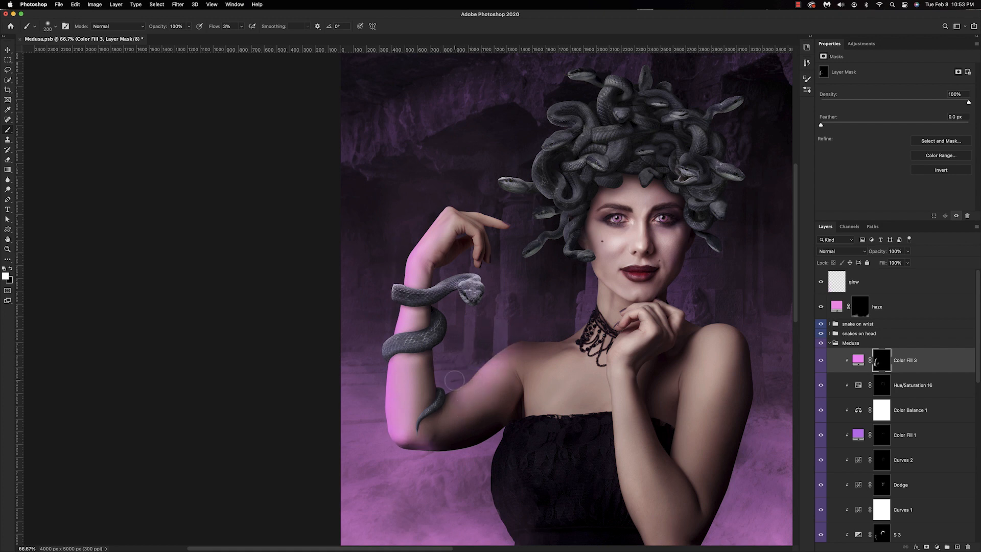
{"action": "left_click_drag", "start_coordinate": [495, 342], "coordinate": [470, 378]}
{"action": "mouse_move", "coordinate": [591, 290]}
{"action": "left_mouse_down"}
{"action": "mouse_move", "coordinate": [591, 317]}
{"action": "mouse_move", "coordinate": [591, 302]}
{"action": "mouse_move", "coordinate": [576, 334]}
{"action": "left_mouse_up"}
Step: Set Color Fill 3's Blend If to split the underlying layer's black point at 0 / 67
{"action": "left_click", "coordinate": [929, 363]}
{"action": "double_click", "coordinate": [929, 364]}
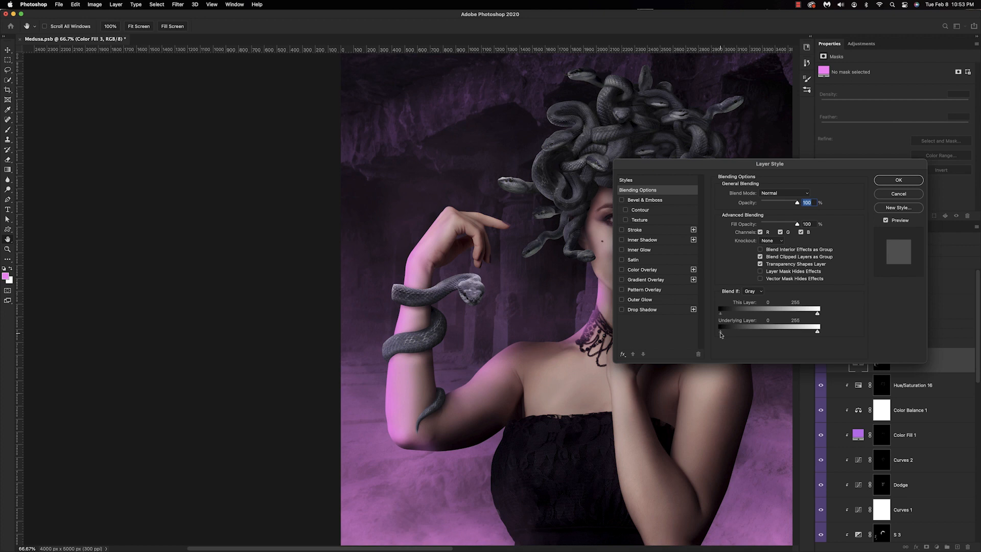
{"action": "scroll", "coordinate": [721, 335], "scroll_direction": "right", "scroll_amount": 5}
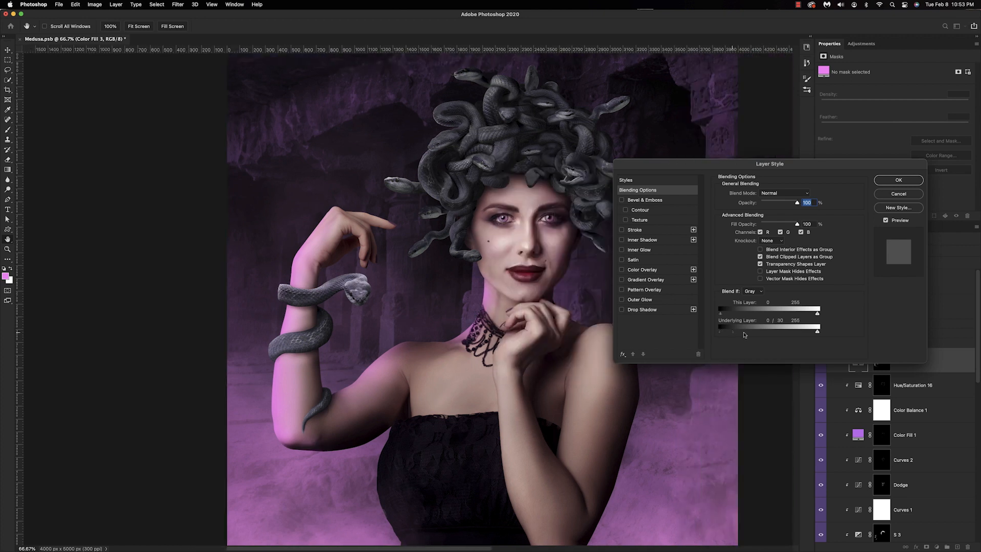
{"action": "left_click_drag", "start_coordinate": [744, 335], "coordinate": [745, 334]}
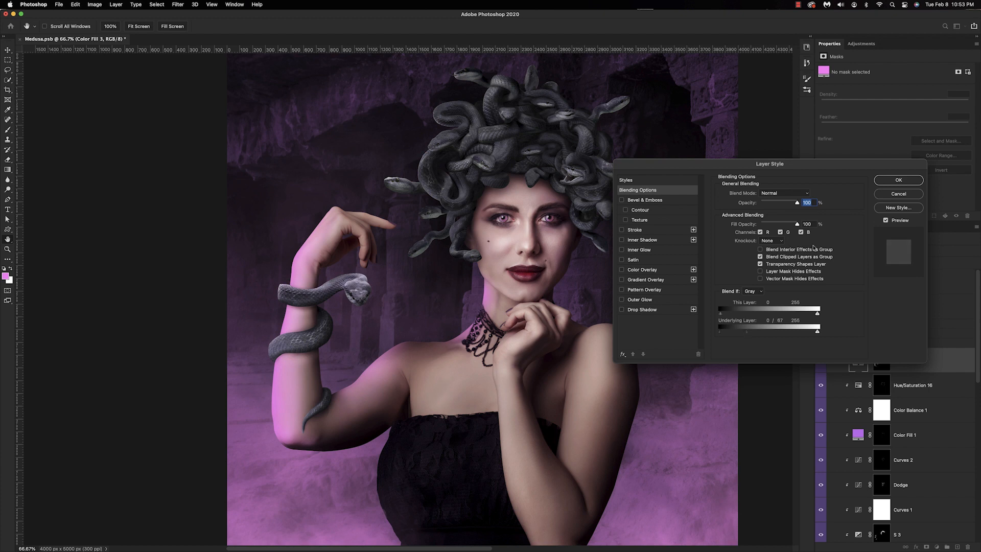
{"action": "left_click", "coordinate": [879, 181]}
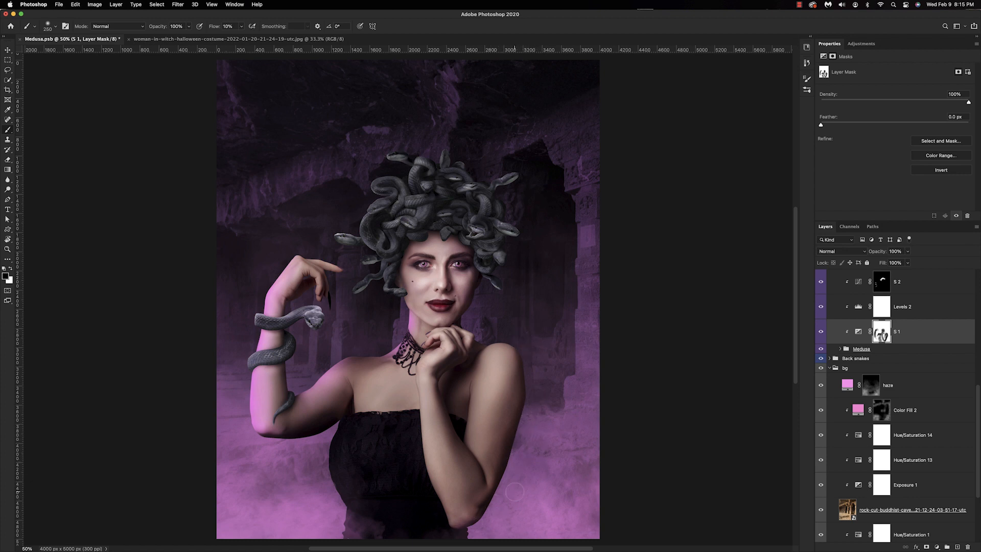
Step: Expand the nested Medusa group, select the medusa layer and switch to its woman-in-witch source image
{"action": "scroll", "coordinate": [893, 379], "scroll_direction": "up", "scroll_amount": 3}
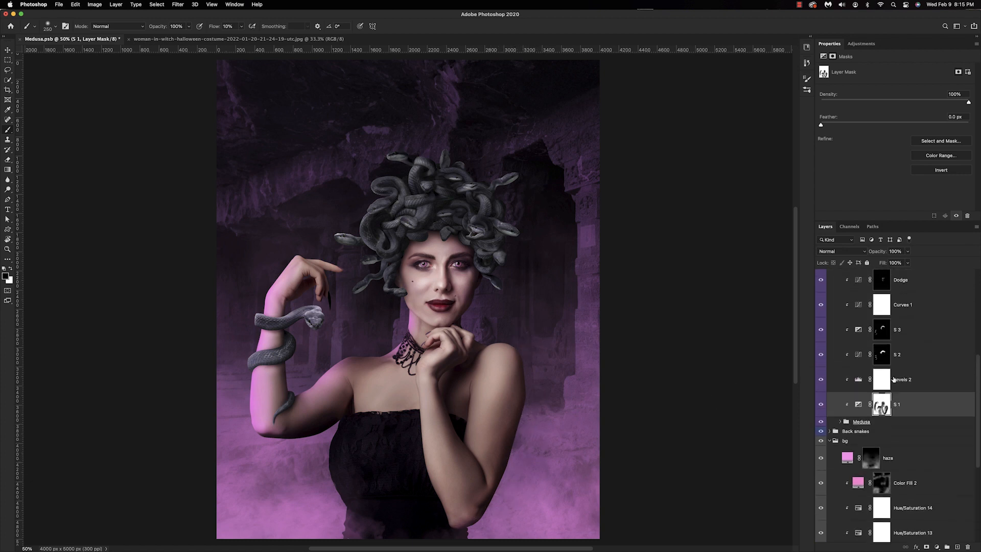
{"action": "left_click", "coordinate": [839, 422]}
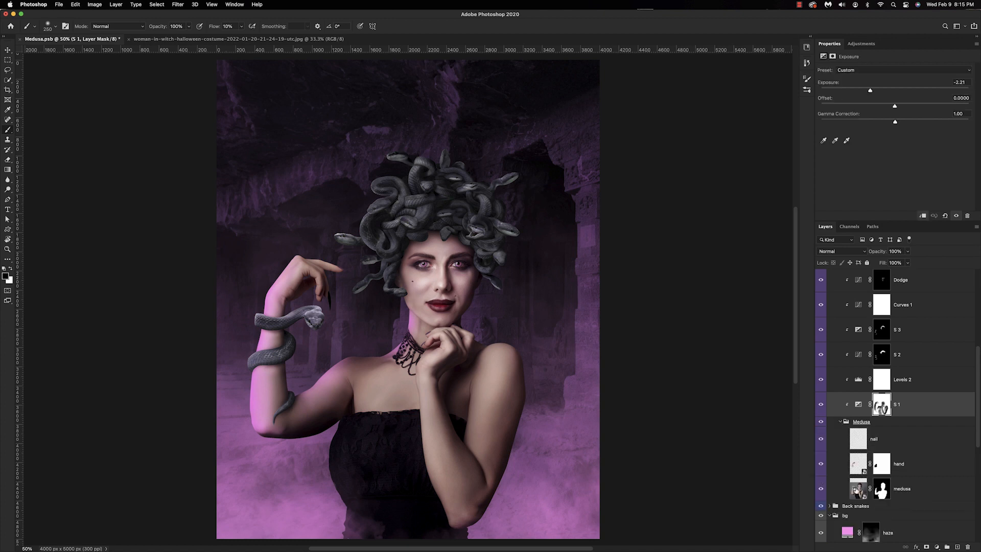
{"action": "left_click", "coordinate": [855, 490]}
{"action": "key", "text": "ctrl+Tab"}
Step: Unlock the source image's background layer and convert it to a smart object
{"action": "left_click", "coordinate": [968, 280]}
{"action": "right_click", "coordinate": [945, 282]}
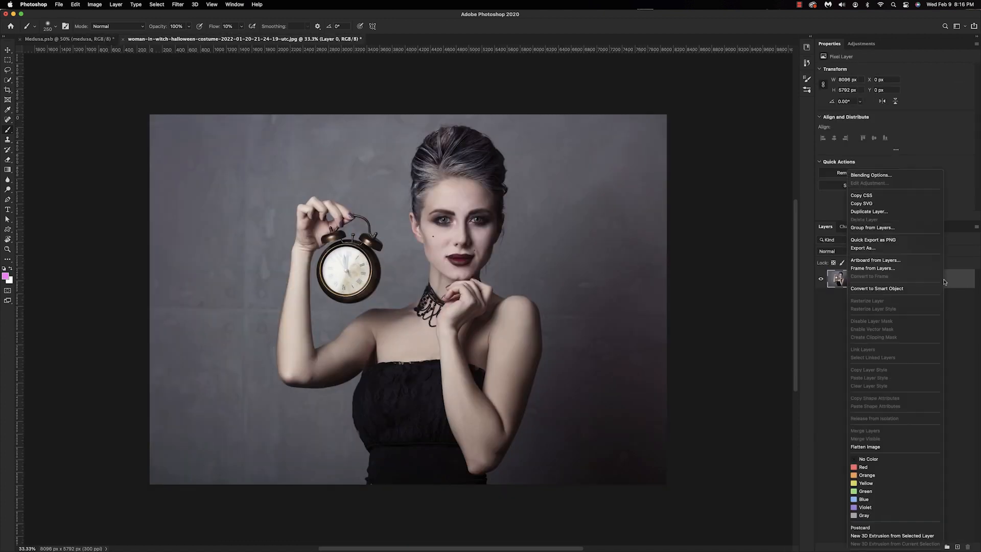
{"action": "left_click", "coordinate": [908, 289]}
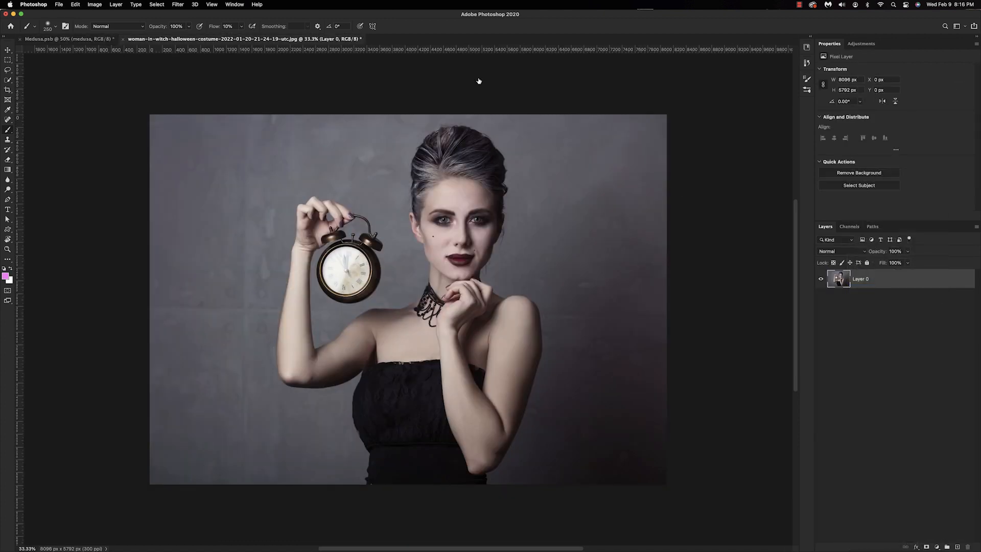
Step: Apply a Camera Raw filter to the source photo with Shadows at +82
{"action": "left_click", "coordinate": [178, 4]}
{"action": "left_click", "coordinate": [214, 52]}
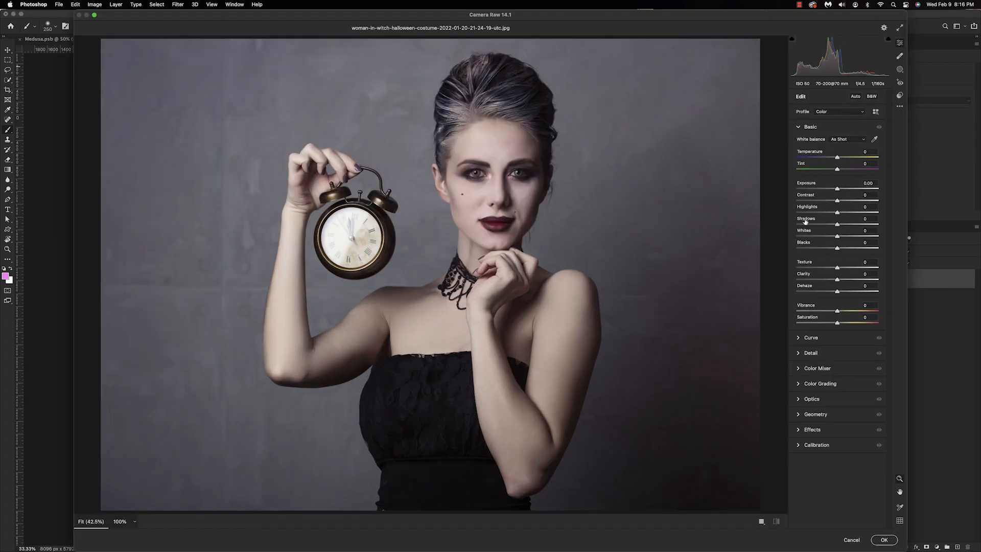
{"action": "left_click_drag", "start_coordinate": [836, 226], "coordinate": [870, 225]}
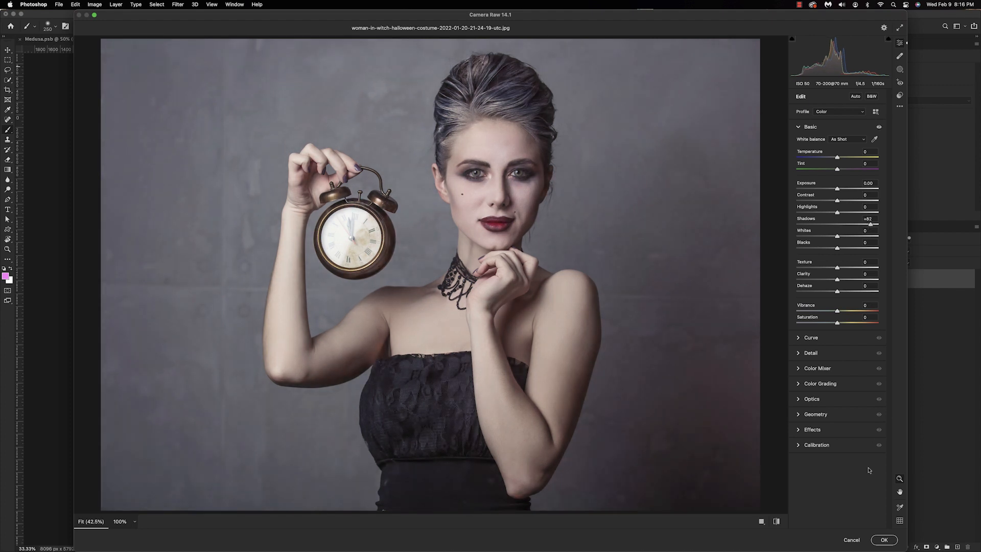
{"action": "left_click", "coordinate": [884, 539]}
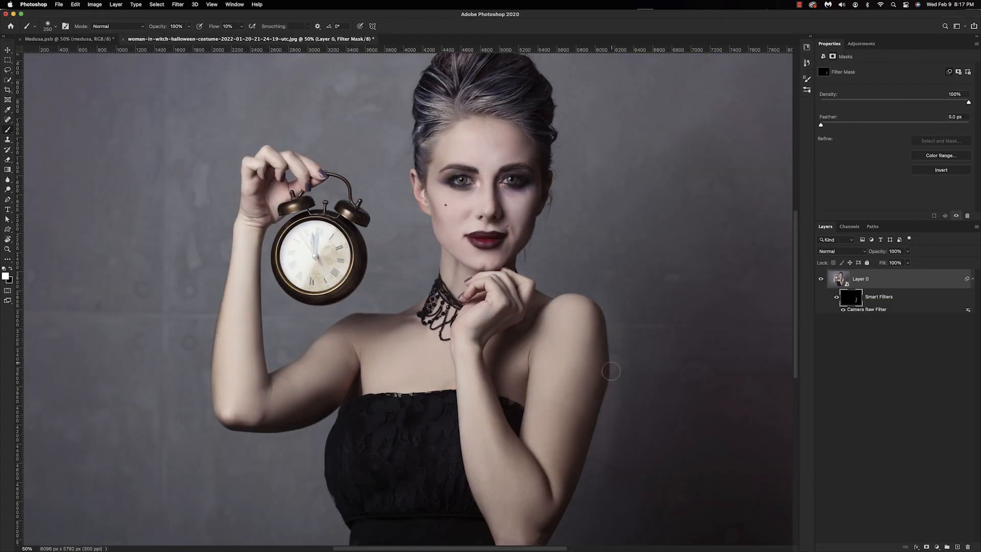
Step: Flatten and save the edited source image, and return to Medusa.psb
{"action": "scroll", "coordinate": [613, 504], "scroll_direction": "down", "scroll_amount": 5}
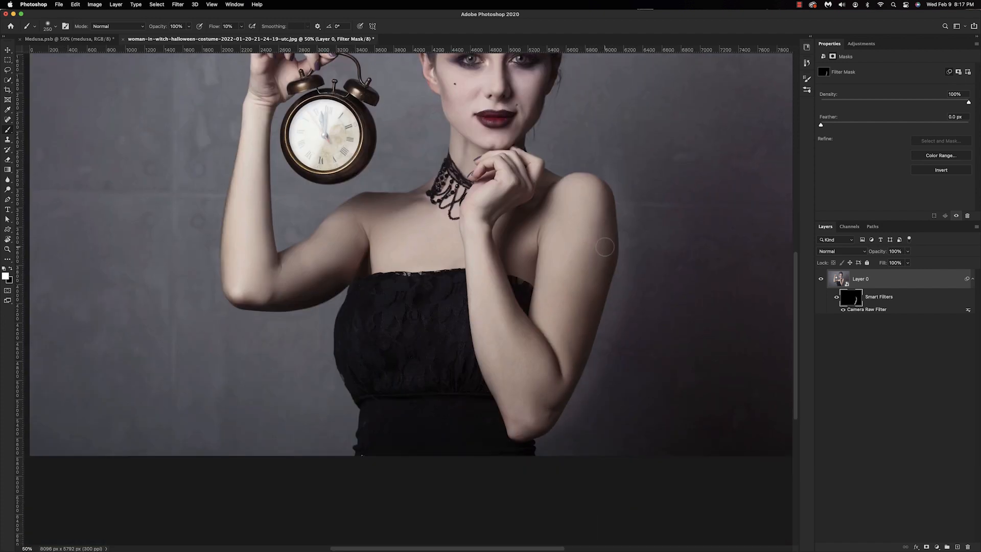
{"action": "scroll", "coordinate": [575, 408], "scroll_direction": "up", "scroll_amount": 6}
{"action": "right_click", "coordinate": [840, 279]}
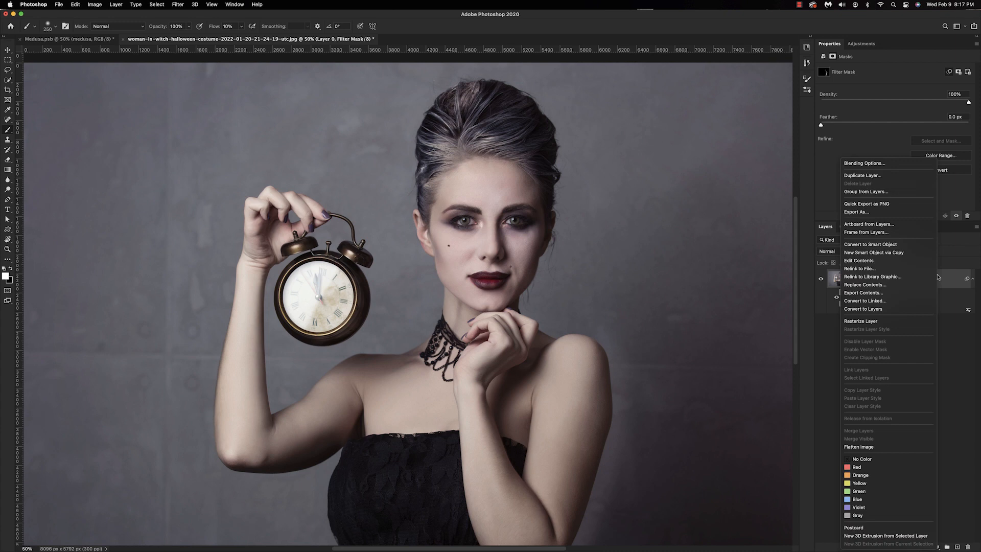
{"action": "left_click", "coordinate": [858, 447]}
{"action": "key", "text": "super+s"}
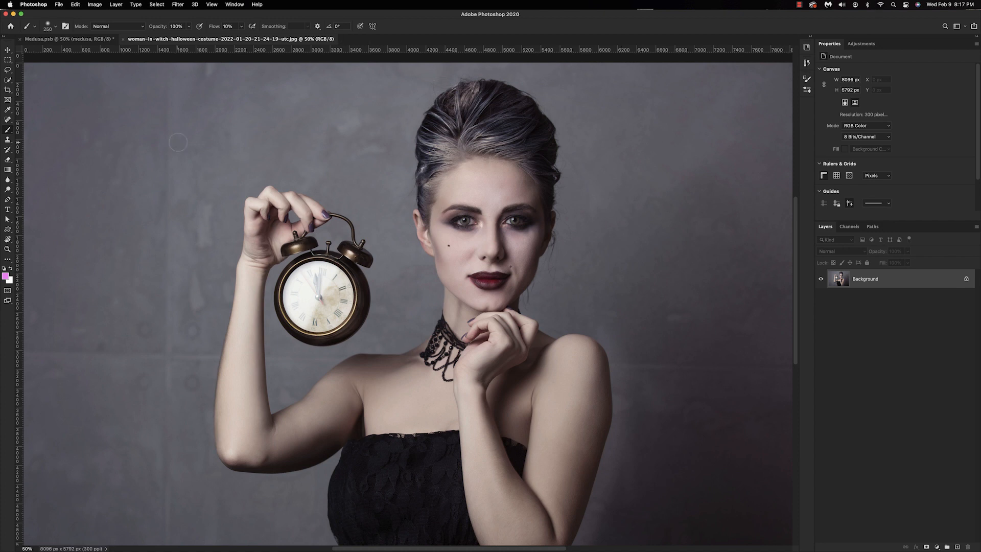
{"action": "left_click", "coordinate": [94, 40]}
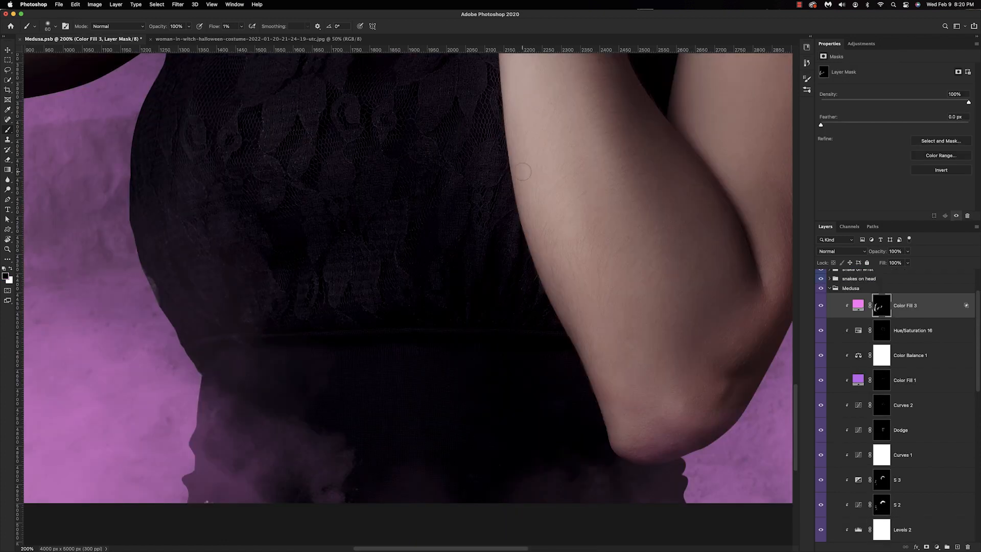
Step: Paint pink rim light in white on Color Fill 3's mask along the bent forearm beside the dress at 1% flow
{"action": "key", "text": "x"}
{"action": "left_click_drag", "start_coordinate": [538, 268], "coordinate": [572, 340]}
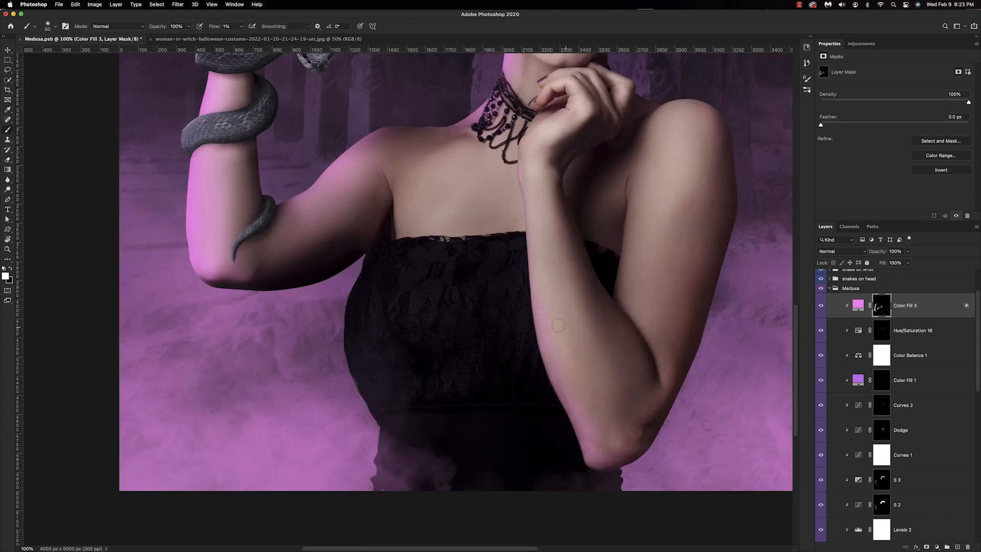
{"action": "mouse_move", "coordinate": [557, 332]}
{"action": "left_mouse_down"}
{"action": "mouse_move", "coordinate": [593, 506]}
{"action": "mouse_move", "coordinate": [599, 407]}
{"action": "left_mouse_up"}
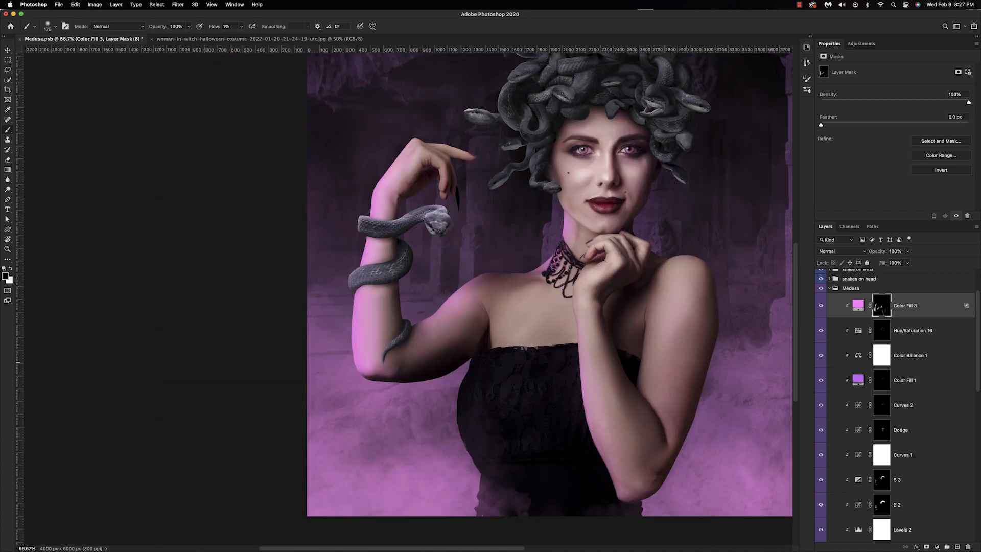
Step: Refine the pink light along the jaw and neck on Color Fill 3's mask with a smaller white brush
{"action": "key", "text": "bracketleft"}
{"action": "key", "text": "bracketleft"}
{"action": "key", "text": "bracketleft"}
{"action": "key", "text": "bracketleft"}
{"action": "key", "text": "bracketleft"}
{"action": "key", "text": "bracketleft"}
{"action": "key", "text": "x"}
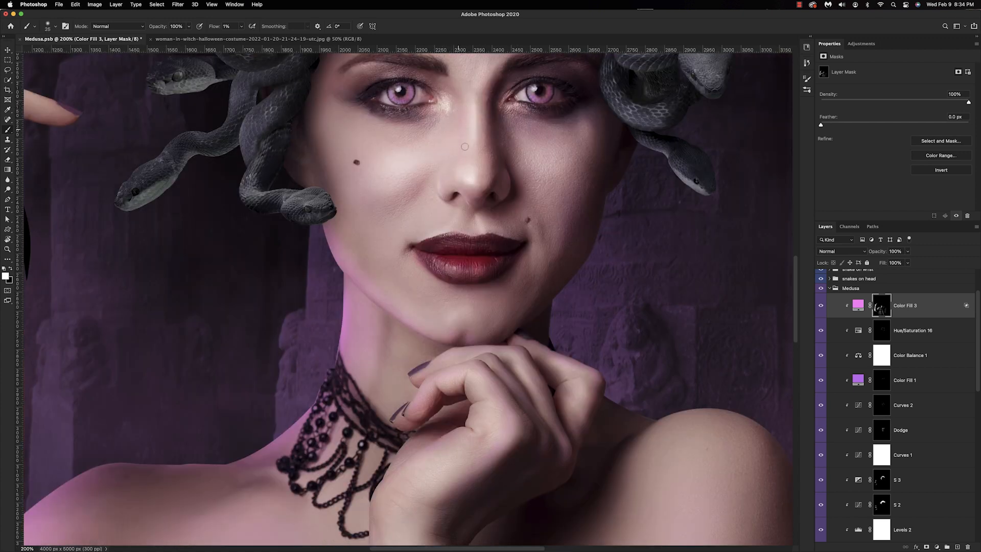
Step: Broaden the soft pink light on the temple and cheek beside the snakes with a larger brush
{"action": "key", "text": "bracketright"}
{"action": "key", "text": "bracketright"}
{"action": "key", "text": "bracketright"}
{"action": "key", "text": "bracketright"}
{"action": "key", "text": "bracketright"}
{"action": "key", "text": "bracketright"}
{"action": "key", "text": "bracketright"}
{"action": "key", "text": "bracketright"}
{"action": "scroll", "coordinate": [384, 199], "scroll_direction": "up", "scroll_amount": 5}
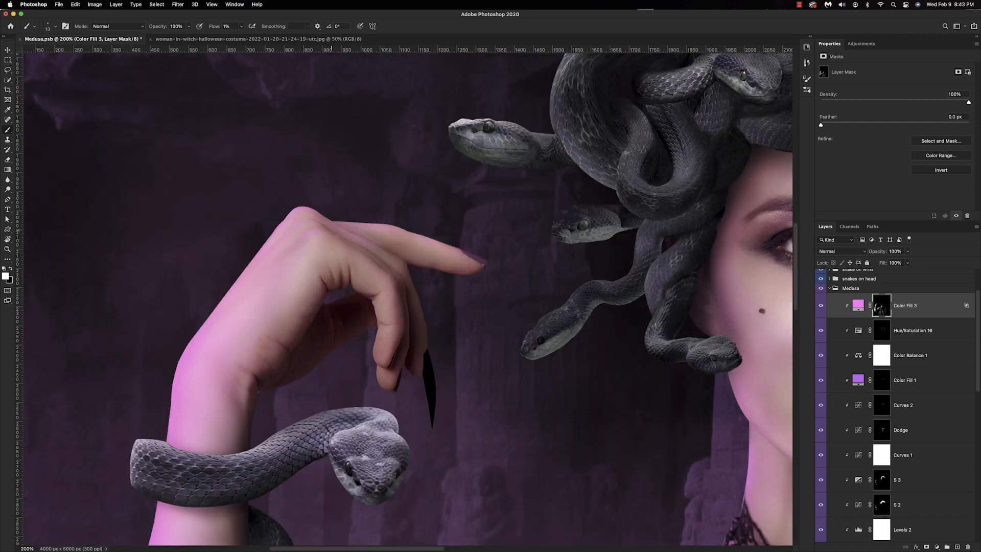
Step: Refine the pink light along the raised hand and fingers, alternating black and white while adjusting the brush size
{"action": "key", "text": "bracketleft"}
{"action": "key", "text": "x"}
{"action": "key", "text": "bracketleft"}
{"action": "key", "text": "x"}
{"action": "key", "text": "bracketright"}
{"action": "key", "text": "bracketright"}
{"action": "key", "text": "bracketright"}
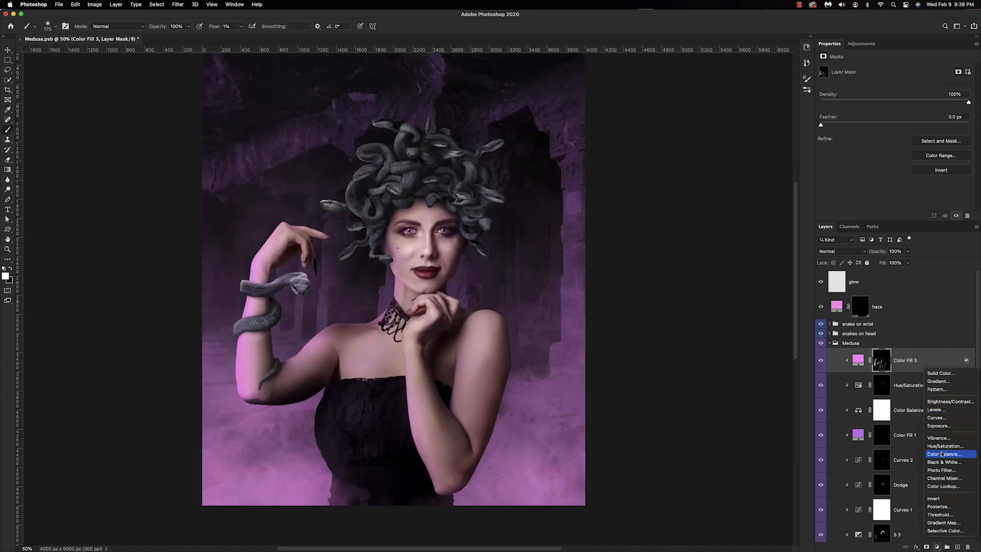
Step: Add a Color Balance adjustment clipped above Color Fill 3 and shift its shadows toward magenta
{"action": "left_click", "coordinate": [946, 454]}
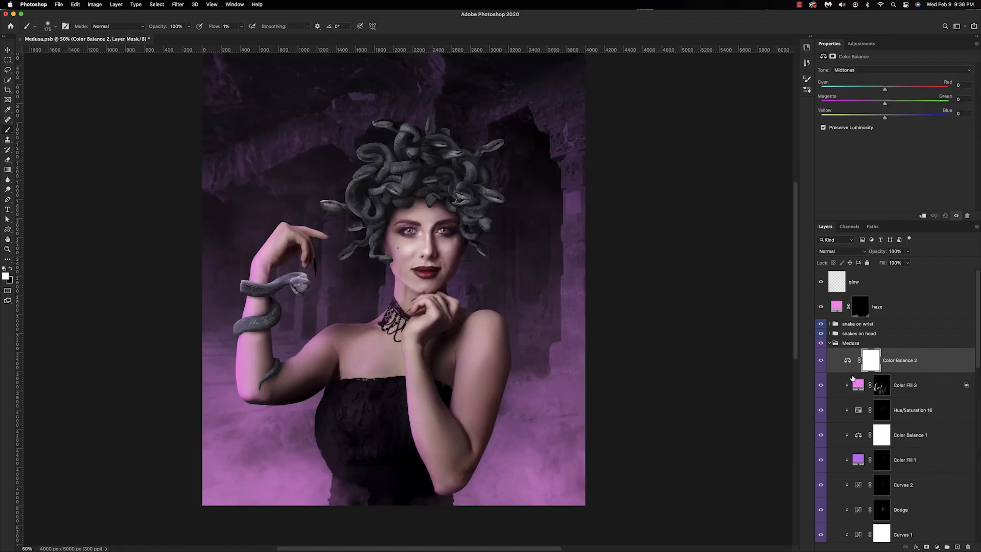
{"action": "left_click", "coordinate": [849, 374], "text": "alt"}
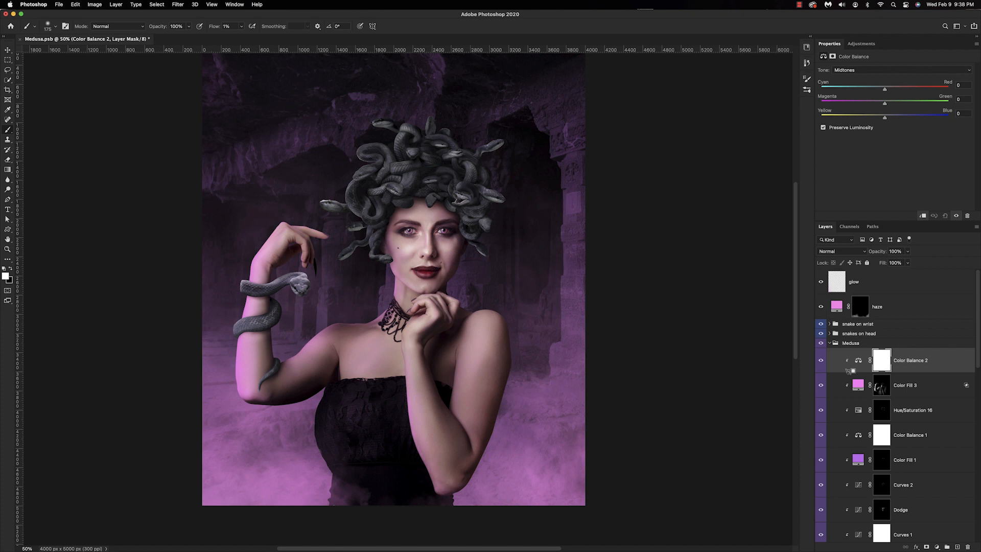
{"action": "left_click", "coordinate": [868, 70]}
{"action": "left_click", "coordinate": [858, 59]}
{"action": "left_click_drag", "start_coordinate": [884, 102], "coordinate": [880, 105]}
Step: Fine-tune the magenta shift in the Color Balance 2 shadows, comparing the figure with the adjustment hidden and shown
{"action": "left_click", "coordinate": [821, 361]}
{"action": "left_click", "coordinate": [821, 361]}
{"action": "left_click", "coordinate": [821, 361]}
{"action": "left_click", "coordinate": [821, 362]}
{"action": "left_click_drag", "start_coordinate": [880, 105], "coordinate": [881, 105]}
{"action": "left_click", "coordinate": [868, 70]}
{"action": "left_click", "coordinate": [858, 90]}
{"action": "left_click", "coordinate": [858, 360]}
{"action": "left_click", "coordinate": [822, 361]}
{"action": "left_click", "coordinate": [821, 361]}
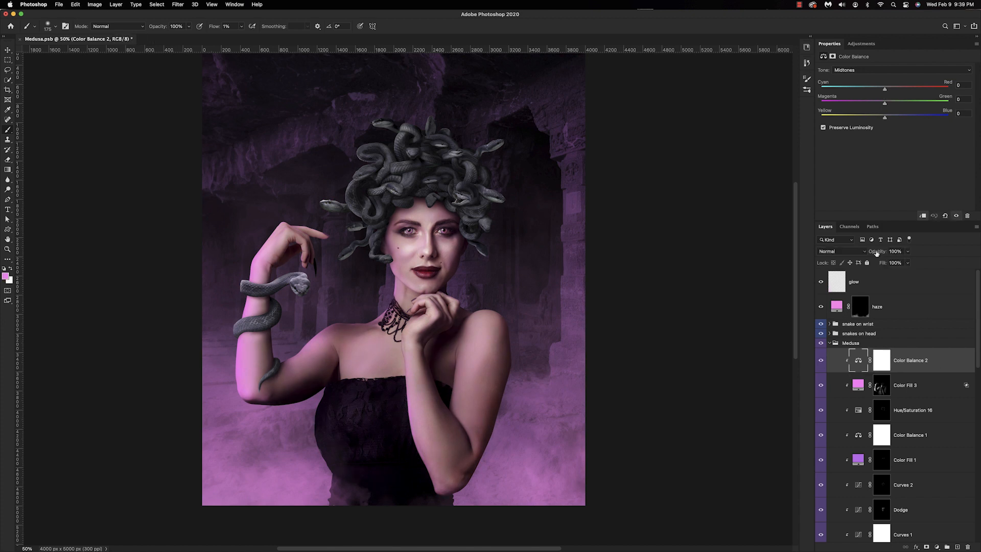
Step: Lower the opacity of the Color Balance 2 adjustment on the figure
{"action": "left_click_drag", "start_coordinate": [876, 252], "coordinate": [862, 260]}
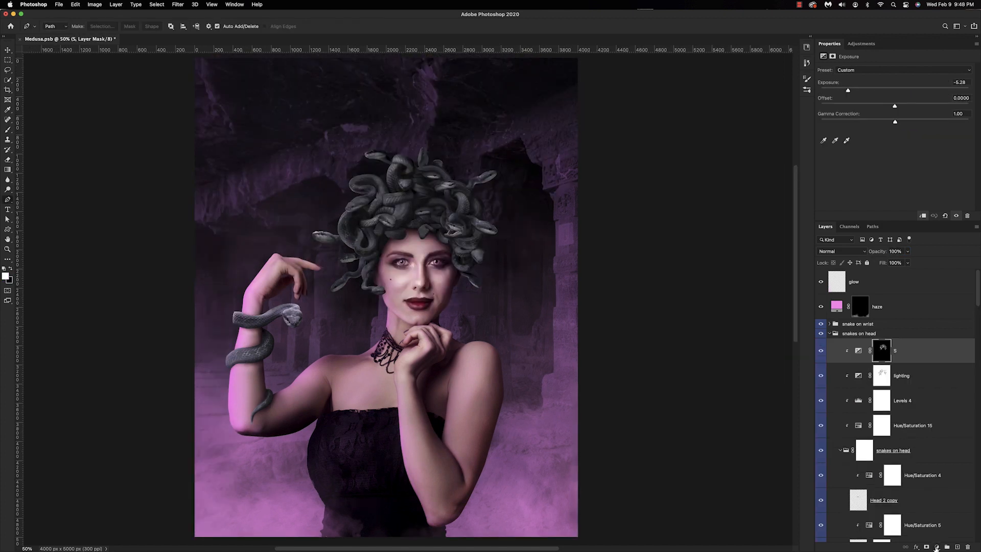
Step: Add a Color Balance adjustment clipped above the head snakes' S layer and set its midtones magenta–green value to -16
{"action": "left_click", "coordinate": [936, 547]}
{"action": "left_click", "coordinate": [940, 455]}
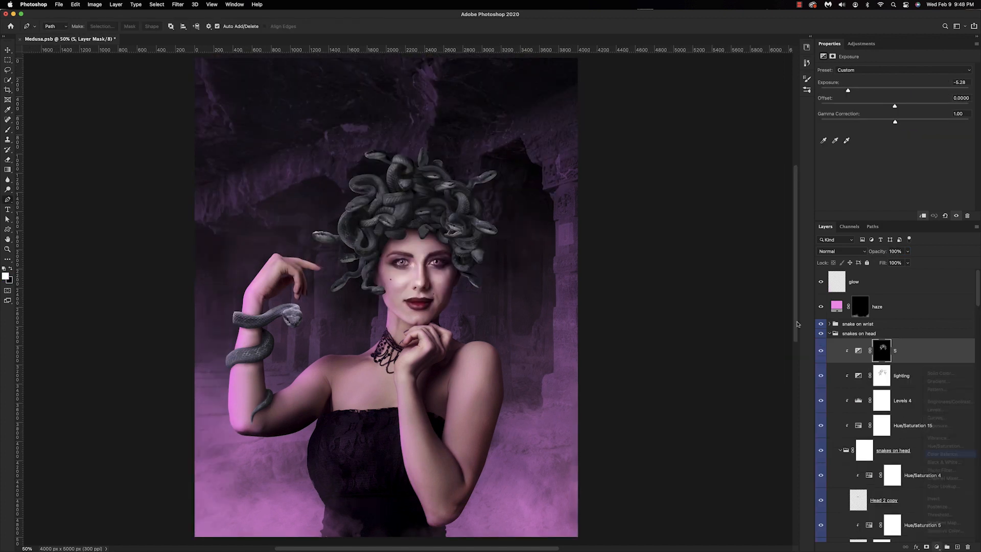
{"action": "left_click", "coordinate": [844, 362], "text": "alt"}
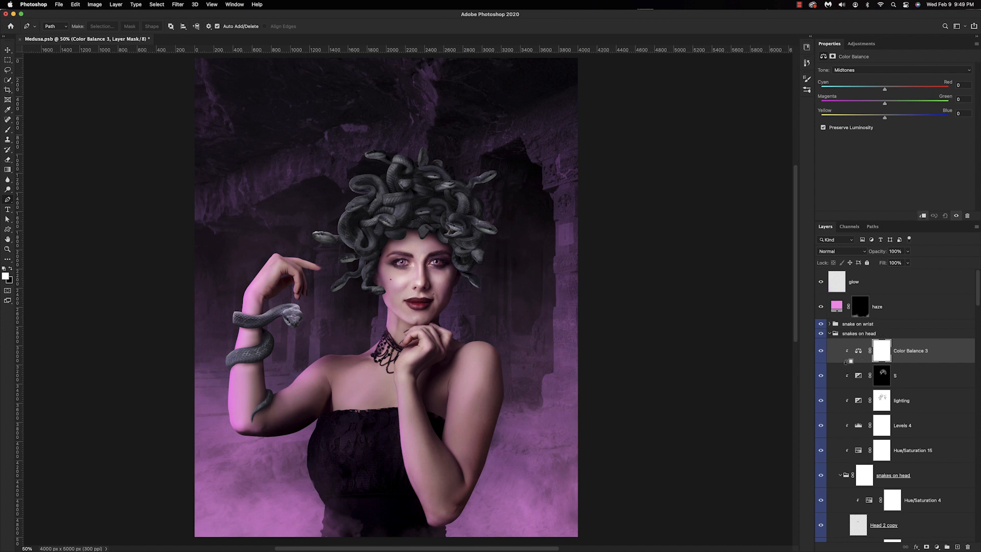
{"action": "mouse_move", "coordinate": [885, 104]}
{"action": "left_mouse_down"}
{"action": "mouse_move", "coordinate": [876, 105]}
{"action": "mouse_move", "coordinate": [887, 120]}
{"action": "mouse_move", "coordinate": [873, 106]}
{"action": "left_mouse_up"}
{"action": "left_click", "coordinate": [883, 70]}
{"action": "left_click", "coordinate": [863, 61]}
{"action": "left_click", "coordinate": [877, 69]}
{"action": "left_click", "coordinate": [866, 88]}
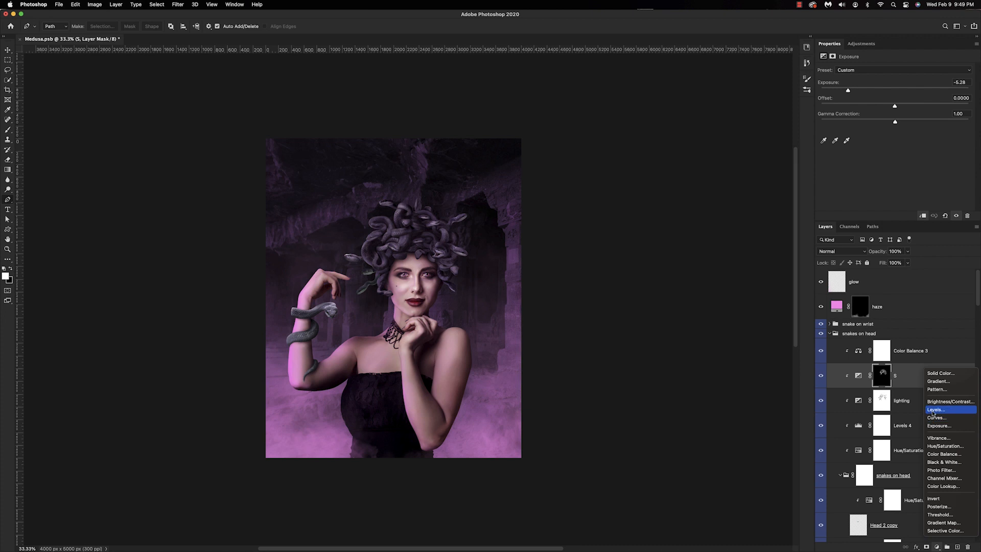
Step: Add a clipped Levels adjustment above the head snakes' S layer, setting its black input to 8 and adjusting the white input
{"action": "left_click", "coordinate": [935, 410]}
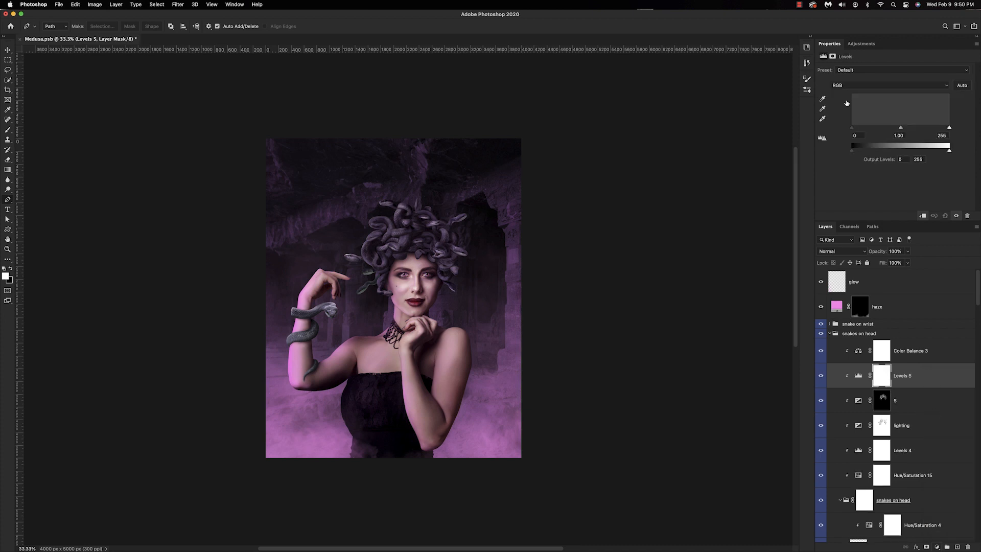
{"action": "left_click_drag", "start_coordinate": [852, 128], "coordinate": [856, 128]}
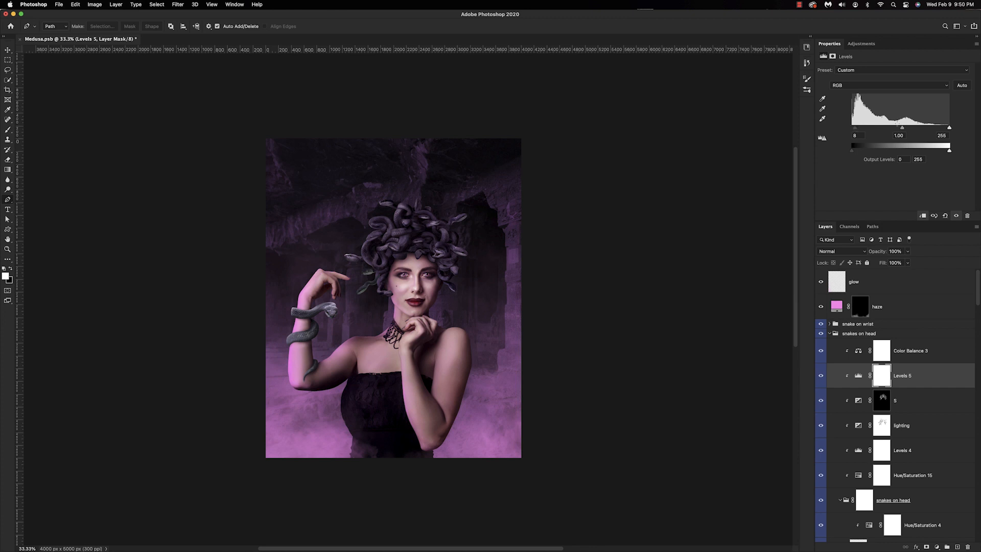
{"action": "left_click_drag", "start_coordinate": [948, 128], "coordinate": [901, 132]}
Step: Duplicate Color Balance 3 above S 2 in the snake on wrist group, undoing a misplaced move of Levels 5
{"action": "left_click", "coordinate": [829, 324]}
{"action": "left_click_drag", "start_coordinate": [882, 488], "coordinate": [876, 330]}
{"action": "key", "text": "super+z"}
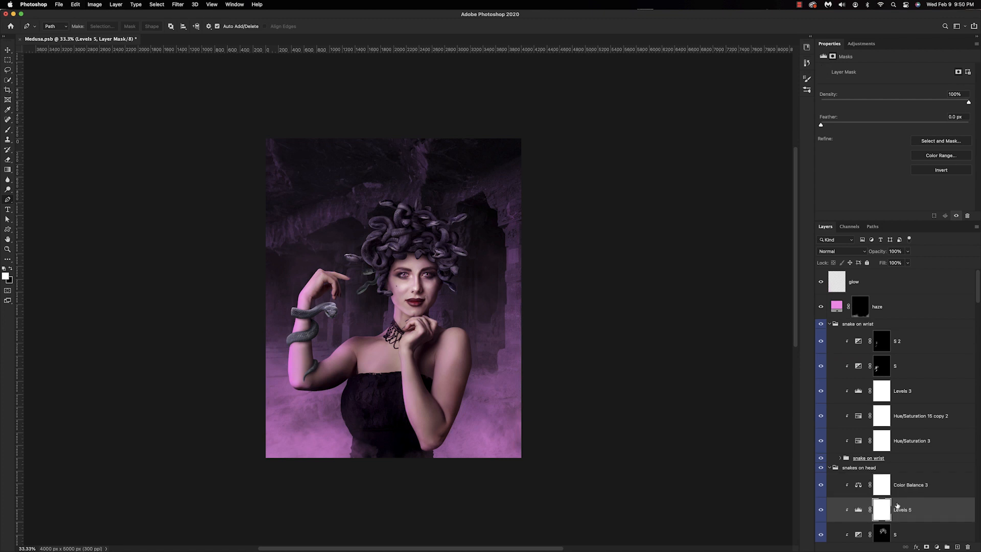
{"action": "left_click_drag", "start_coordinate": [863, 485], "coordinate": [856, 346]}
Step: Duplicate the wrist snake's Color Balance into the Back snakes group above lighting copy and keep it clipped
{"action": "scroll", "coordinate": [861, 414], "scroll_direction": "down", "scroll_amount": 5}
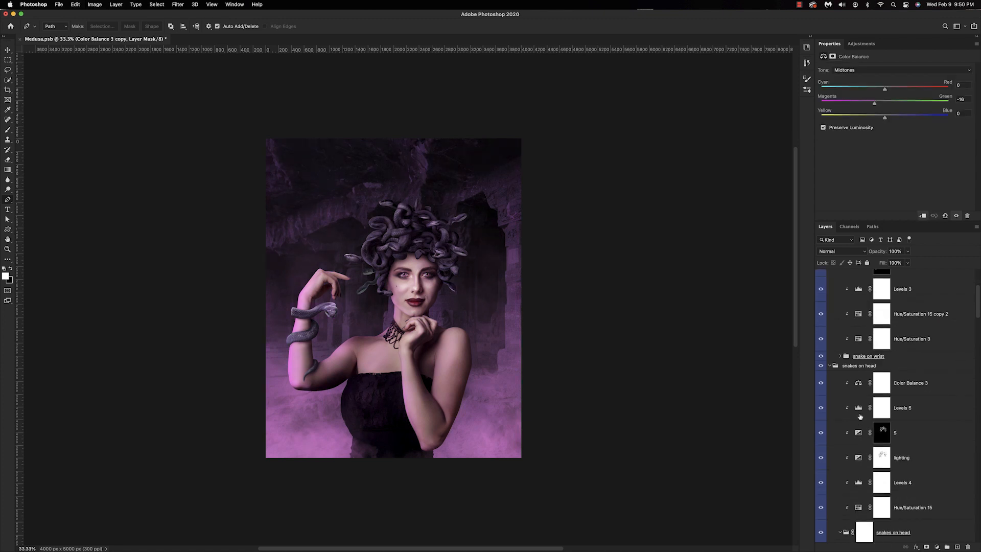
{"action": "scroll", "coordinate": [860, 417], "scroll_direction": "down", "scroll_amount": 2}
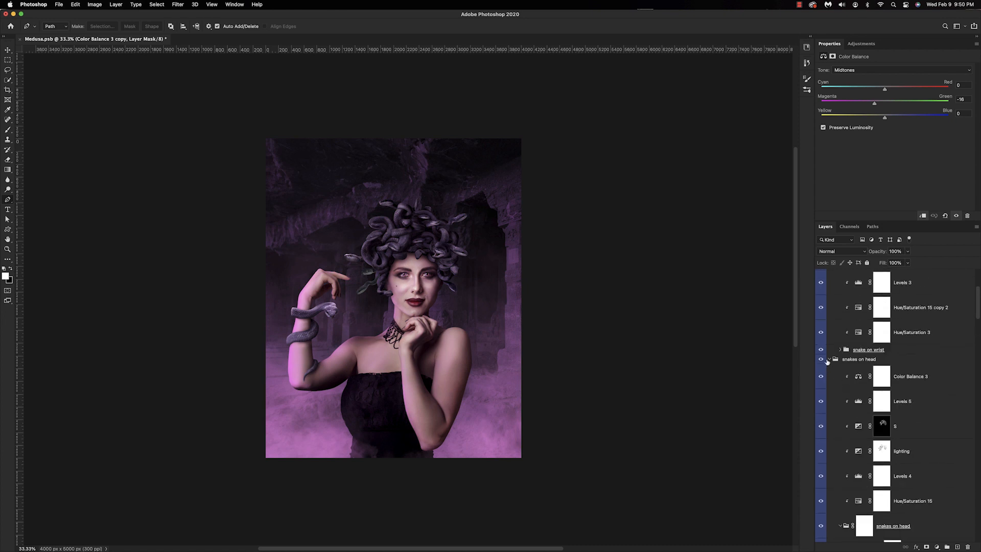
{"action": "left_click", "coordinate": [828, 359]}
{"action": "left_click", "coordinate": [828, 360]}
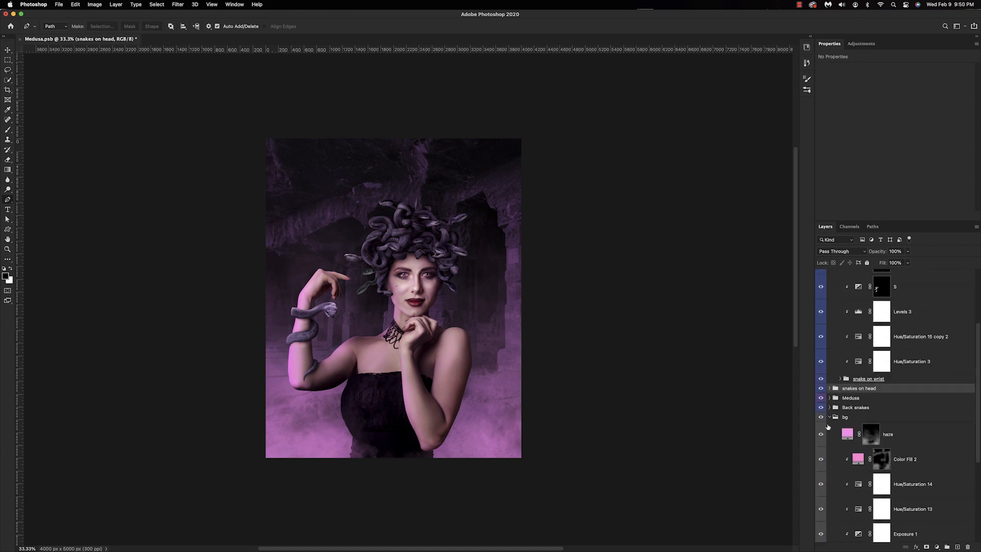
{"action": "left_click", "coordinate": [829, 408]}
{"action": "scroll", "coordinate": [829, 411], "scroll_direction": "up", "scroll_amount": 2}
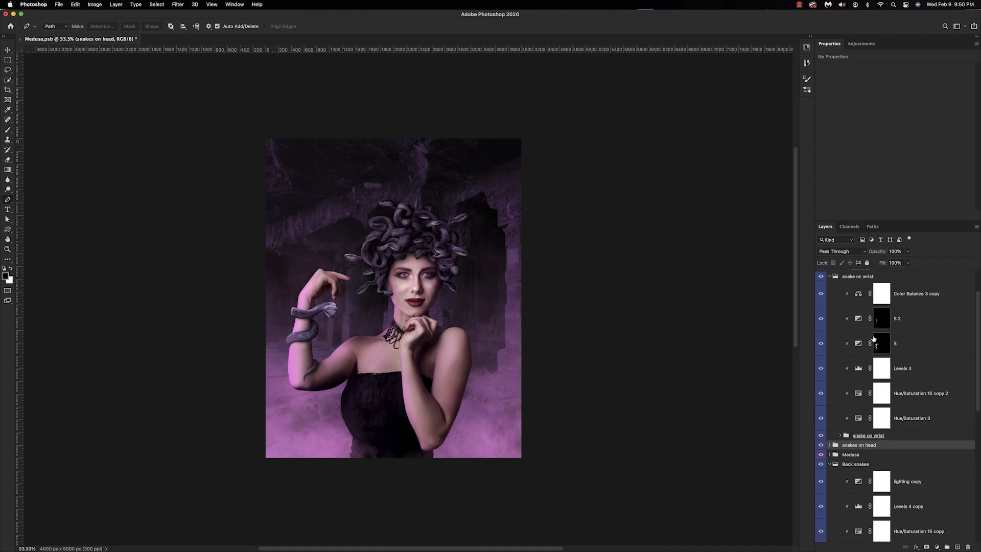
{"action": "left_click_drag", "start_coordinate": [859, 296], "coordinate": [849, 475]}
{"action": "left_click", "coordinate": [846, 492], "text": "alt"}
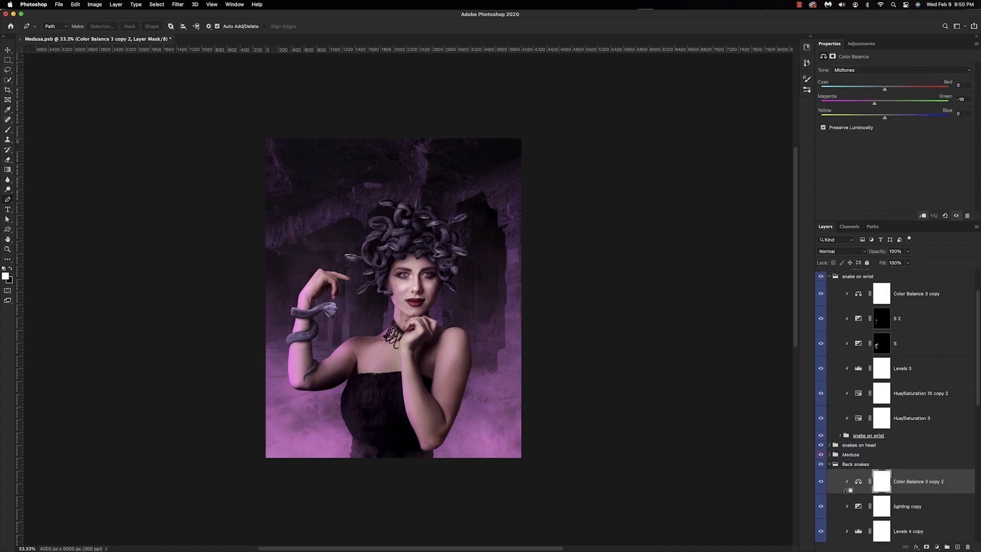
{"action": "left_click", "coordinate": [846, 490], "text": "alt"}
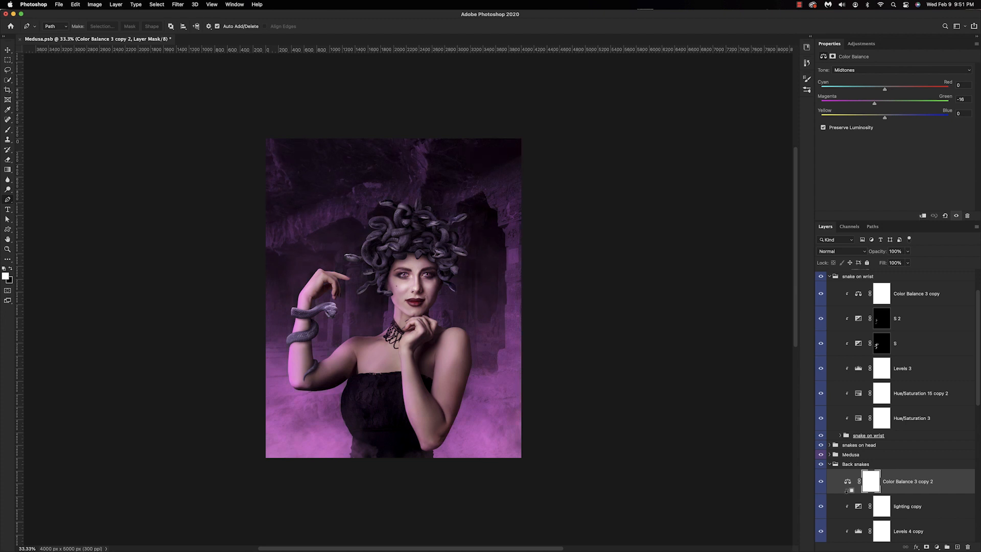
{"action": "left_click", "coordinate": [846, 494], "text": "alt"}
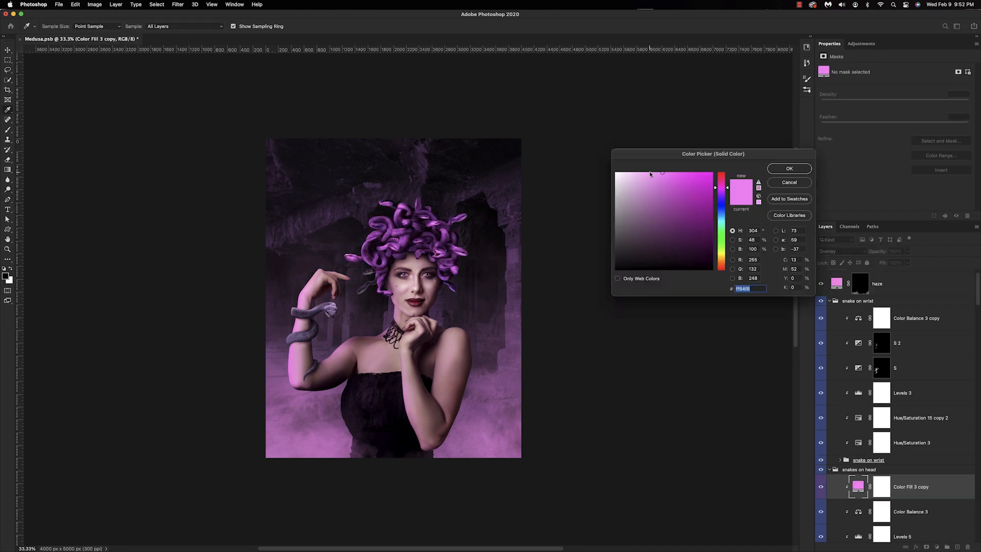
Step: Recolor Color Fill 3 copy above the head snakes to pink #fbadea and invert its mask to hide it
{"action": "left_click_drag", "start_coordinate": [650, 174], "coordinate": [637, 168]}
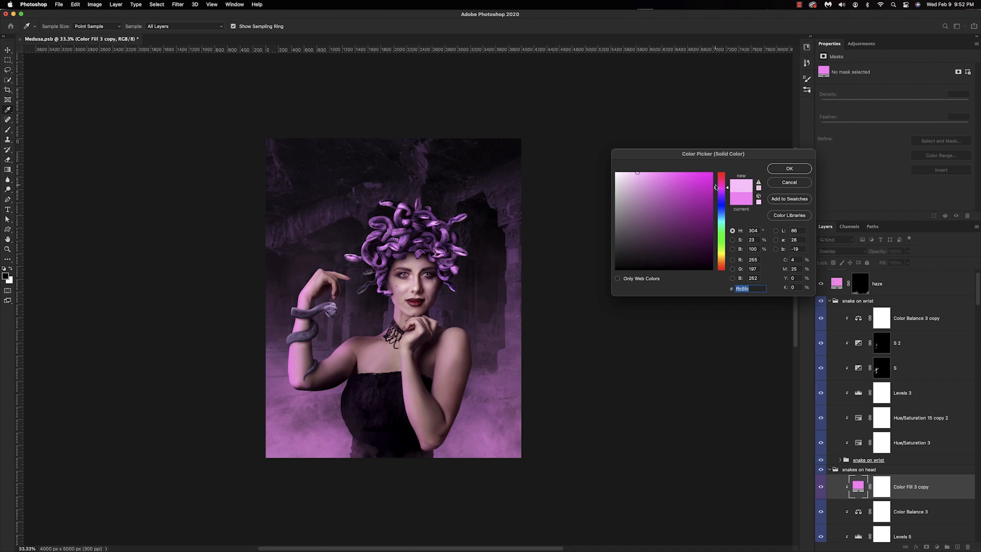
{"action": "left_click_drag", "start_coordinate": [716, 187], "coordinate": [716, 186]}
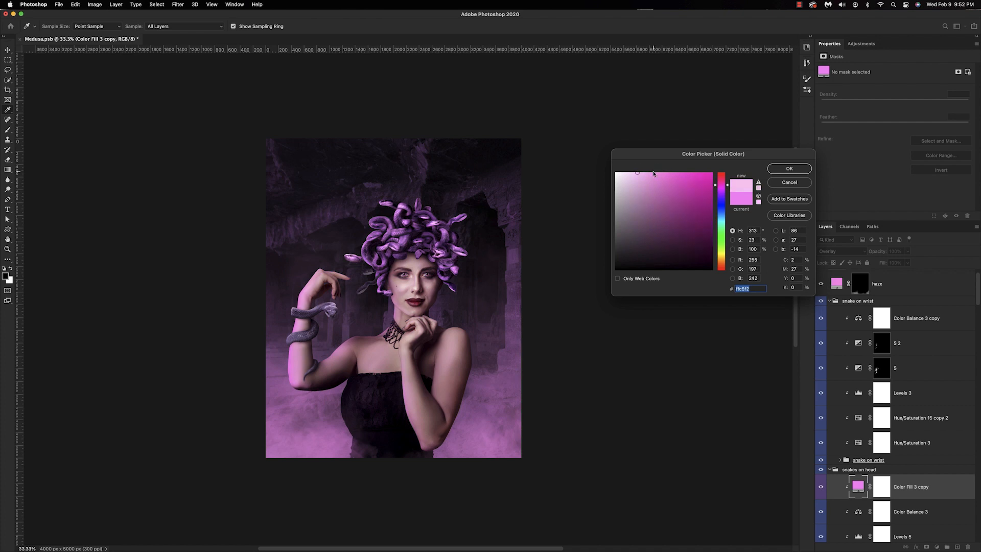
{"action": "left_click_drag", "start_coordinate": [653, 173], "coordinate": [645, 173]}
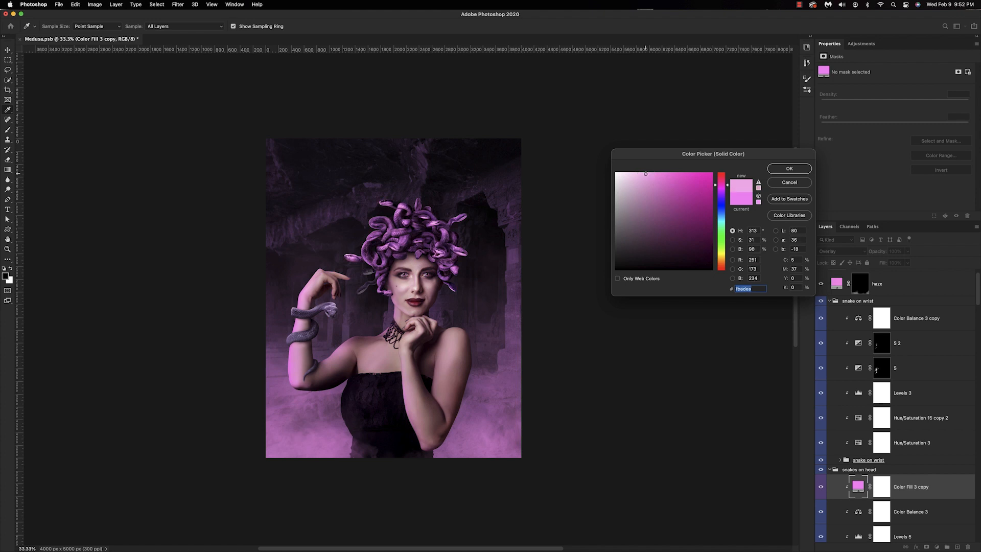
{"action": "left_click", "coordinate": [789, 168]}
{"action": "left_click", "coordinate": [879, 488]}
{"action": "key", "text": "super+i"}
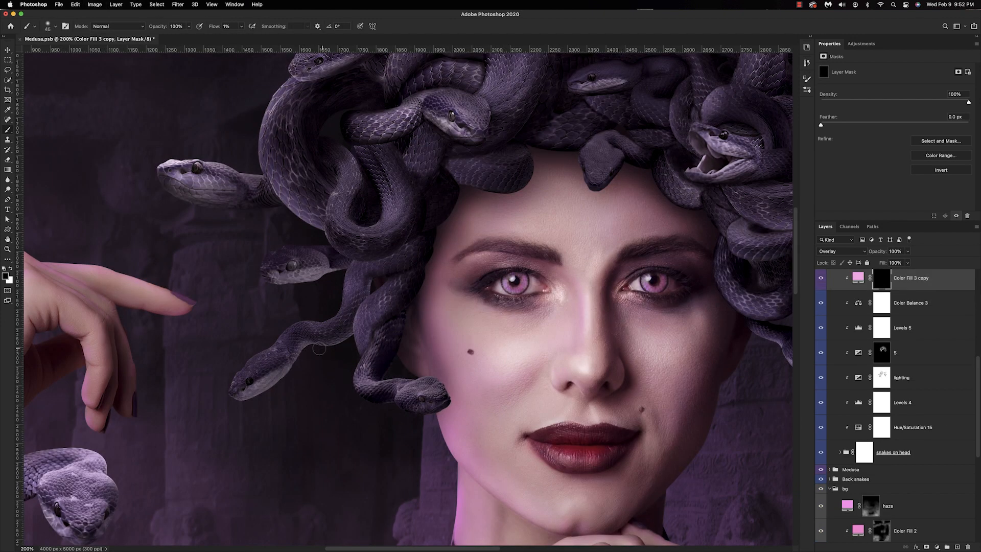
Step: Paint pink light in white on the lowest snake beside the cheek with a small brush on the Color Fill 3 copy mask
{"action": "key", "text": "x"}
{"action": "key", "text": "bracketleft"}
{"action": "mouse_move", "coordinate": [379, 387]}
{"action": "left_mouse_down"}
{"action": "mouse_move", "coordinate": [349, 367]}
{"action": "mouse_move", "coordinate": [383, 360]}
{"action": "left_mouse_up"}
{"action": "key", "text": "bracketleft"}
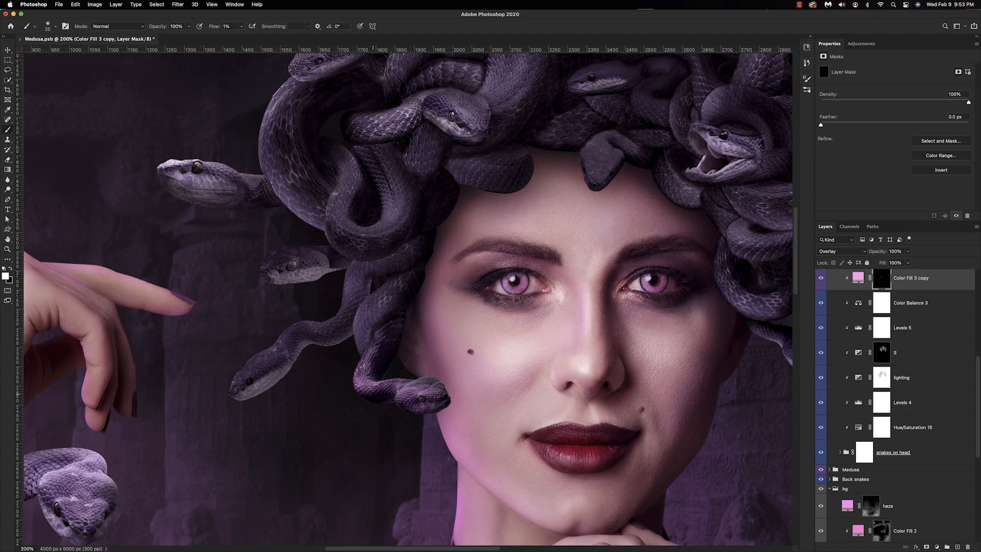
{"action": "key", "text": "super+minus"}
{"action": "key", "text": "super+minus"}
{"action": "key", "text": "super+minus"}
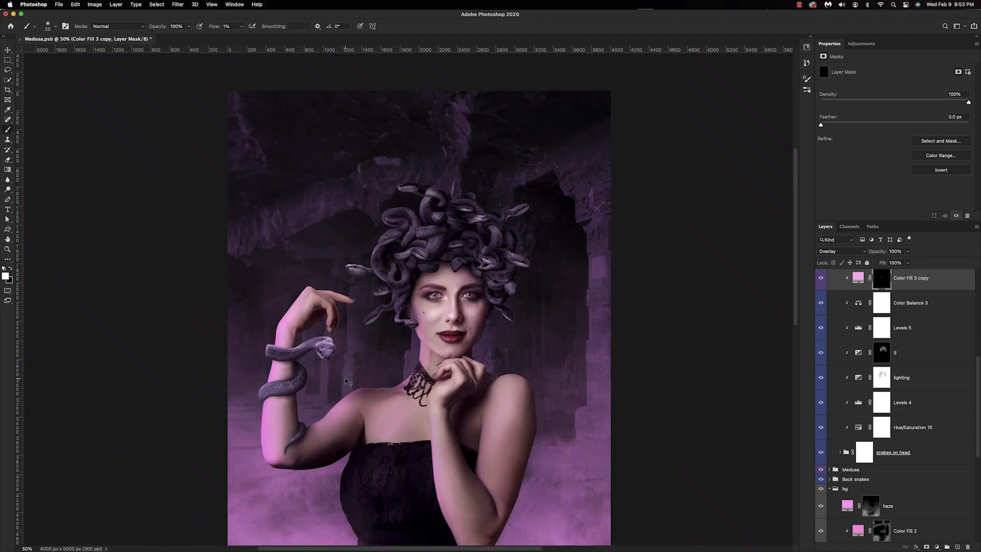
Step: Paint pink rim light along the hanging snakes and looped coil beside the temple, enlarging the brush
{"action": "key", "text": "super+plus"}
{"action": "key", "text": "super+plus"}
{"action": "key", "text": "super+plus"}
{"action": "key", "text": "super+plus"}
{"action": "key", "text": "bracketright"}
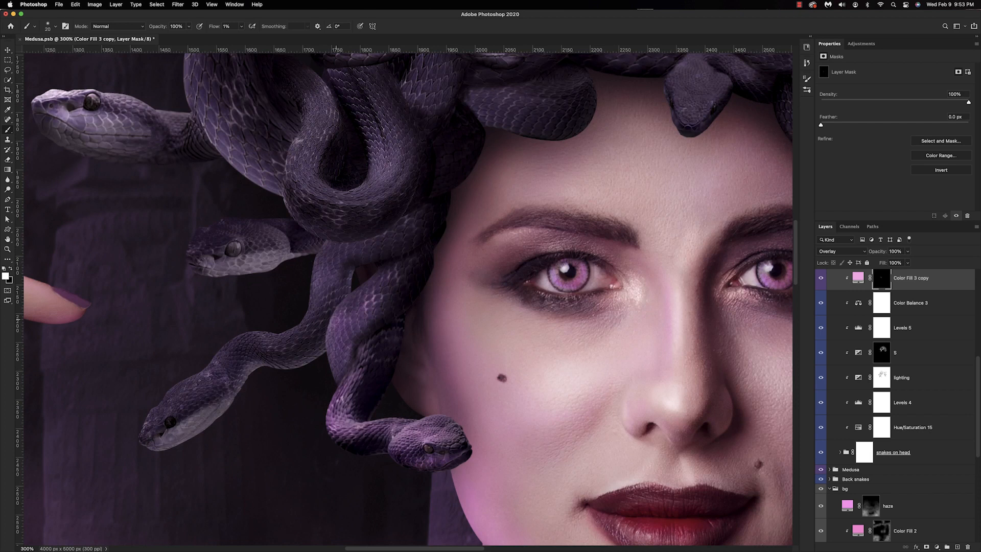
{"action": "key", "text": "bracketright"}
{"action": "key", "text": "bracketright"}
{"action": "left_click_drag", "start_coordinate": [295, 200], "coordinate": [355, 328]}
{"action": "mouse_move", "coordinate": [453, 305]}
{"action": "left_mouse_down"}
{"action": "mouse_move", "coordinate": [434, 314]}
{"action": "mouse_move", "coordinate": [466, 295]}
{"action": "left_mouse_up"}
{"action": "mouse_move", "coordinate": [382, 259]}
{"action": "left_mouse_down"}
{"action": "mouse_move", "coordinate": [376, 237]}
{"action": "mouse_move", "coordinate": [389, 312]}
{"action": "left_mouse_up"}
{"action": "left_click_drag", "start_coordinate": [258, 171], "coordinate": [280, 101]}
Step: Set the brush flow to 3% and paint more pink light on the looped coil and the snake over the forehead
{"action": "left_click_drag", "start_coordinate": [214, 28], "coordinate": [215, 28]}
{"action": "left_click_drag", "start_coordinate": [261, 124], "coordinate": [333, 316]}
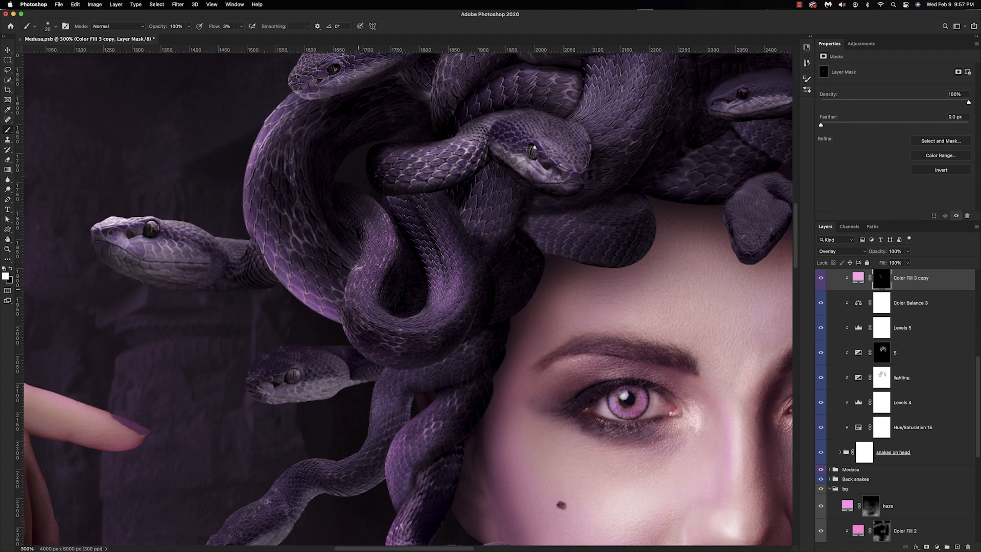
{"action": "mouse_move", "coordinate": [554, 228]}
{"action": "left_mouse_down"}
{"action": "mouse_move", "coordinate": [543, 247]}
{"action": "mouse_move", "coordinate": [572, 235]}
{"action": "left_mouse_up"}
{"action": "key", "text": "super+minus"}
{"action": "key", "text": "super+equal"}
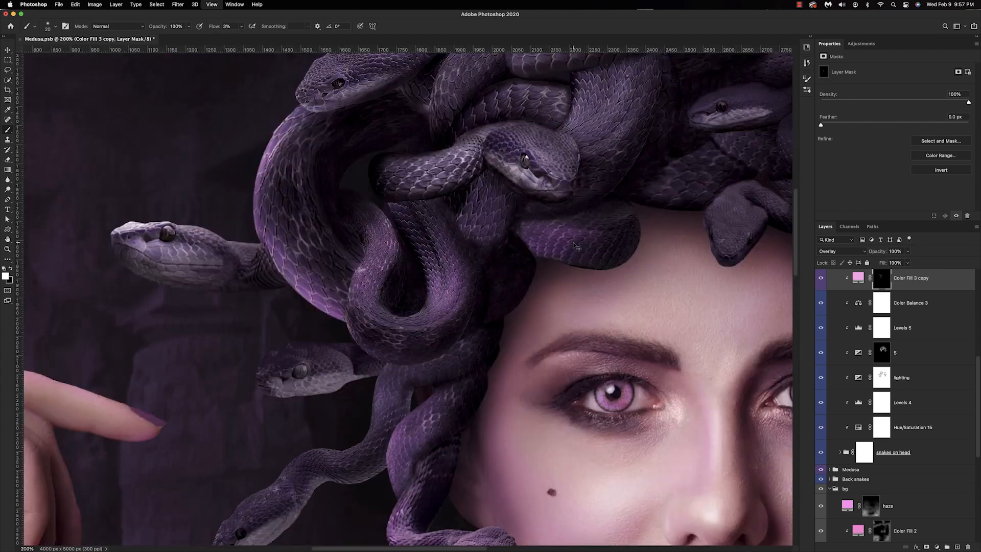
Step: Paint pink light over the head and neck of the snake reaching toward the raised hand with a larger brush
{"action": "key", "text": "bracketright"}
{"action": "key", "text": "bracketright"}
{"action": "key", "text": "bracketright"}
{"action": "key", "text": "bracketright"}
{"action": "key", "text": "bracketright"}
{"action": "mouse_move", "coordinate": [91, 235]}
{"action": "left_mouse_down"}
{"action": "mouse_move", "coordinate": [122, 219]}
{"action": "mouse_move", "coordinate": [182, 271]}
{"action": "left_mouse_up"}
{"action": "left_click_drag", "start_coordinate": [238, 242], "coordinate": [171, 225]}
{"action": "key", "text": "super+minus"}
{"action": "key", "text": "super+minus"}
{"action": "key", "text": "super+equal"}
{"action": "key", "text": "super+equal"}
Step: Brush pink light onto the snake head above the forehead and the upper coils, varying the brush size
{"action": "key", "text": "bracketleft"}
{"action": "key", "text": "bracketleft"}
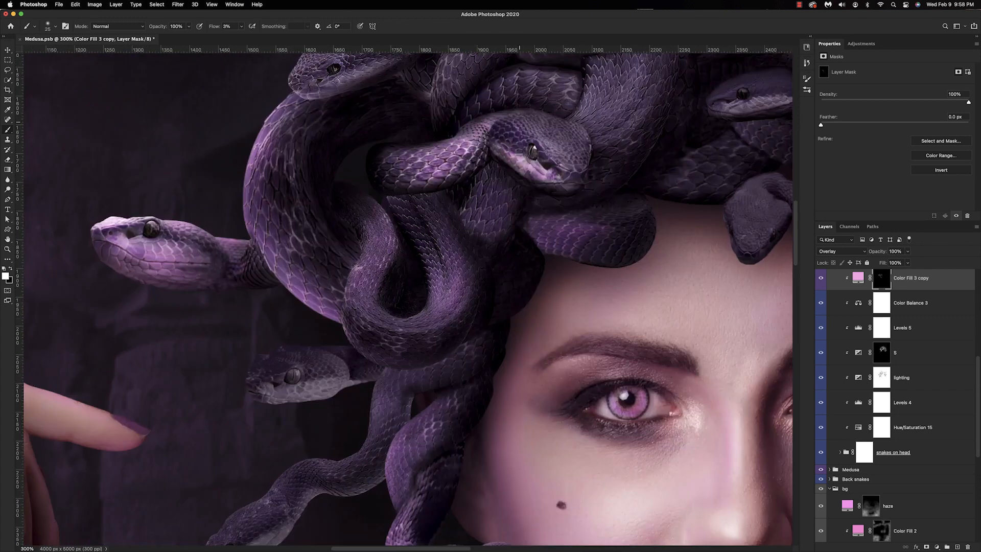
{"action": "mouse_move", "coordinate": [463, 140]}
{"action": "left_mouse_down"}
{"action": "mouse_move", "coordinate": [544, 121]}
{"action": "mouse_move", "coordinate": [559, 186]}
{"action": "left_mouse_up"}
{"action": "mouse_move", "coordinate": [358, 99]}
{"action": "left_mouse_down"}
{"action": "mouse_move", "coordinate": [256, 298]}
{"action": "mouse_move", "coordinate": [201, 266]}
{"action": "left_mouse_up"}
{"action": "key", "text": "bracketright"}
{"action": "left_click_drag", "start_coordinate": [255, 248], "coordinate": [280, 234]}
{"action": "left_click_drag", "start_coordinate": [341, 275], "coordinate": [376, 227]}
{"action": "mouse_move", "coordinate": [435, 241]}
{"action": "left_mouse_down"}
{"action": "mouse_move", "coordinate": [560, 217]}
{"action": "mouse_move", "coordinate": [431, 245]}
{"action": "left_mouse_up"}
{"action": "left_click_drag", "start_coordinate": [390, 217], "coordinate": [409, 163]}
{"action": "key", "text": "bracketleft"}
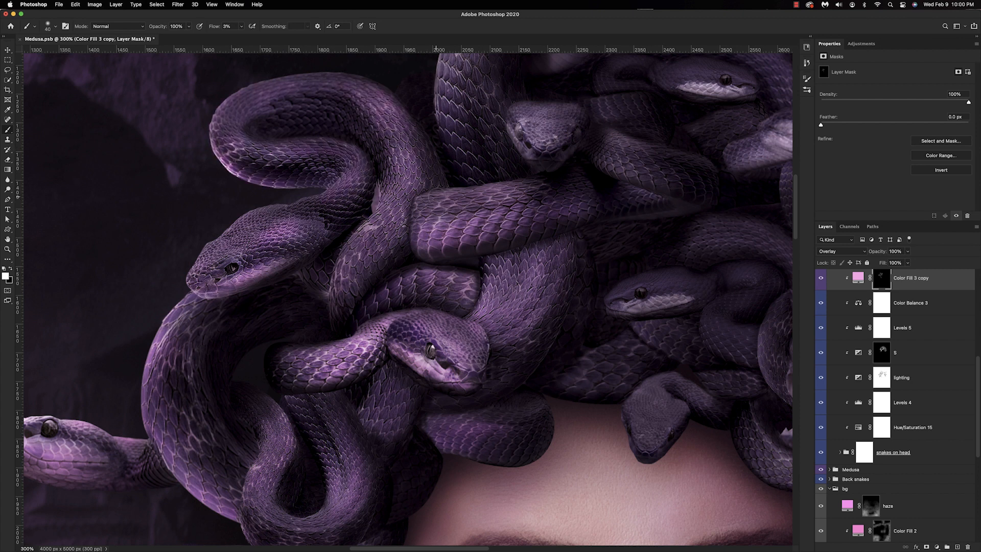
Step: Examine the pink light on the head snakes in the whole composition and up close on the upper snakes
{"action": "key", "text": "super+minus"}
{"action": "key", "text": "super+minus"}
{"action": "key", "text": "super+minus"}
{"action": "key", "text": "super+minus"}
{"action": "key", "text": "super+minus"}
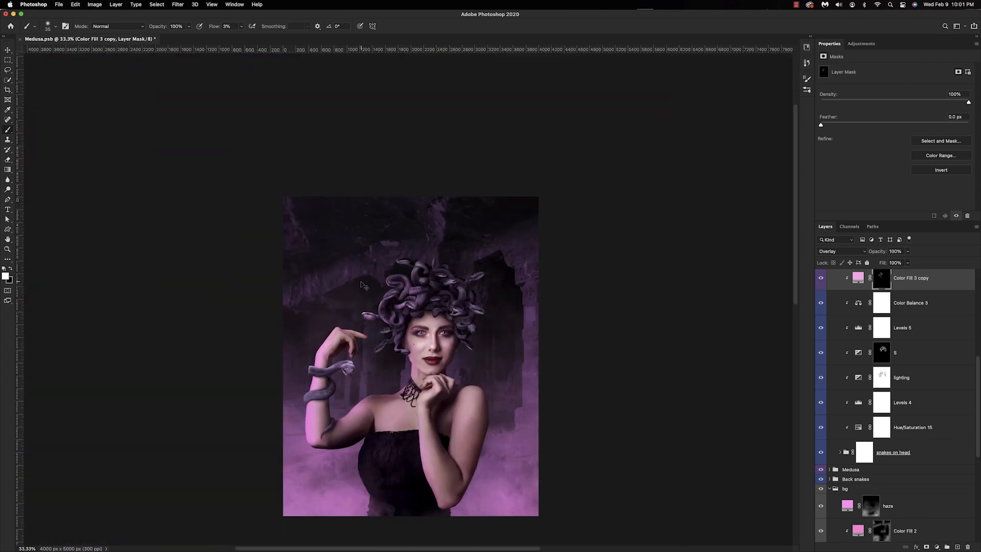
{"action": "key", "text": "super+equal"}
{"action": "key", "text": "super+equal"}
{"action": "key", "text": "super+equal"}
{"action": "key", "text": "super+equal"}
{"action": "key", "text": "bracketright"}
{"action": "key", "text": "bracketright"}
{"action": "key", "text": "bracketright"}
{"action": "key", "text": "bracketright"}
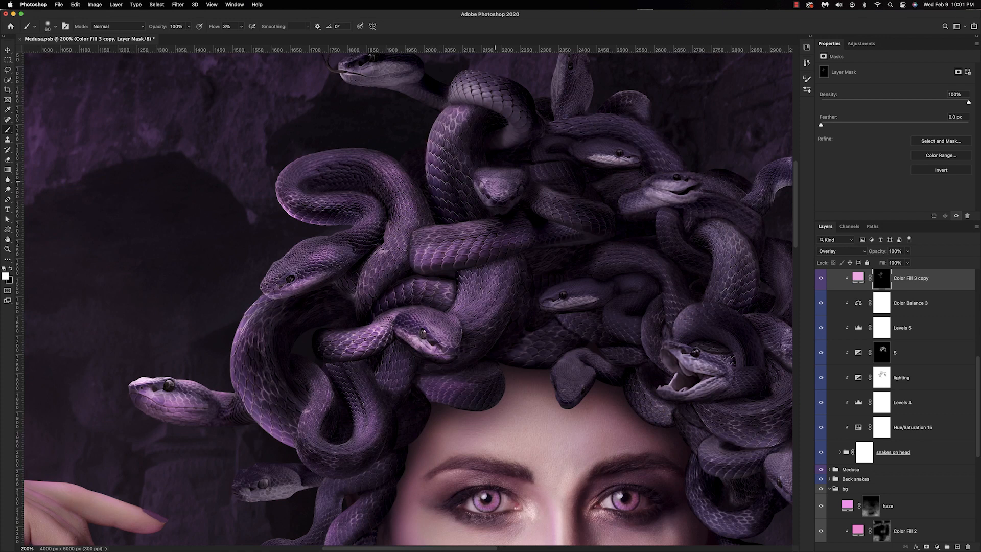
{"action": "scroll", "coordinate": [475, 102], "scroll_direction": "up", "scroll_amount": 5}
{"action": "key", "text": "bracketleft"}
{"action": "key", "text": "bracketleft"}
{"action": "key", "text": "bracketleft"}
{"action": "key", "text": "bracketleft"}
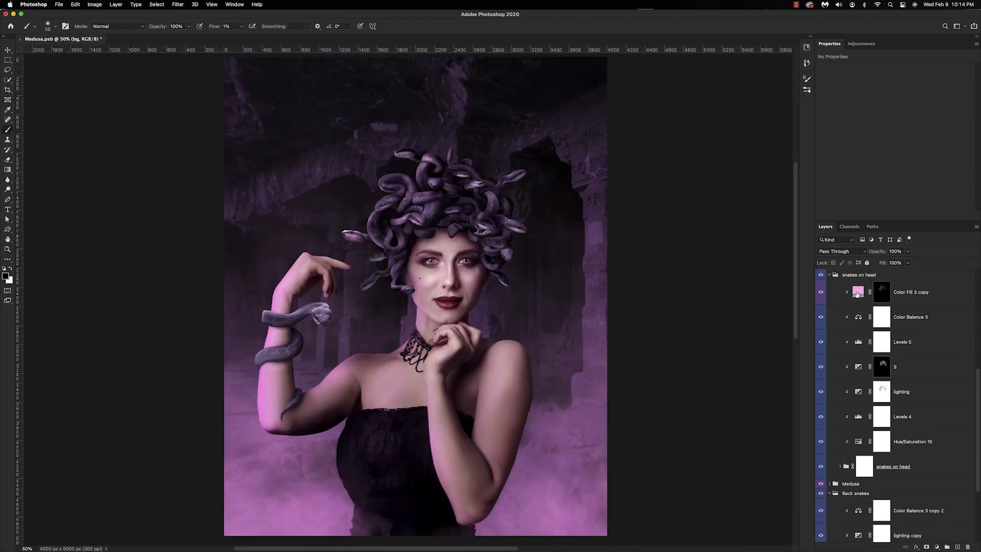
Step: Duplicate Color Fill 3 copy into the Back snakes group, clip it above Color Balance 3 copy 2 and fill its mask with black
{"action": "left_click_drag", "start_coordinate": [857, 294], "coordinate": [858, 500]}
{"action": "key", "text": "alt+super+g"}
{"action": "left_click", "coordinate": [881, 513]}
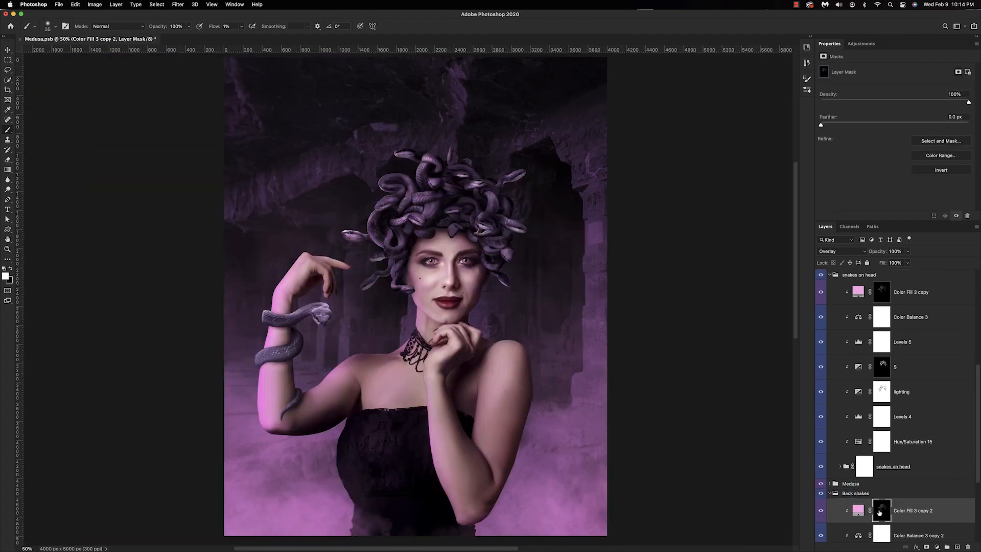
{"action": "key", "text": "x"}
{"action": "key", "text": "alt+BackSpace"}
Step: Paint pink light in white onto the back snake beside the head on the Color Fill 3 copy 2 mask
{"action": "key", "text": "super+plus"}
{"action": "key", "text": "super+plus"}
{"action": "key", "text": "super+plus"}
{"action": "key", "text": "super+plus"}
{"action": "left_click_drag", "start_coordinate": [357, 245], "coordinate": [485, 333]}
{"action": "key", "text": "x"}
{"action": "left_click_drag", "start_coordinate": [420, 224], "coordinate": [361, 225]}
{"action": "key", "text": "super+minus"}
{"action": "left_click_drag", "start_coordinate": [347, 366], "coordinate": [490, 312]}
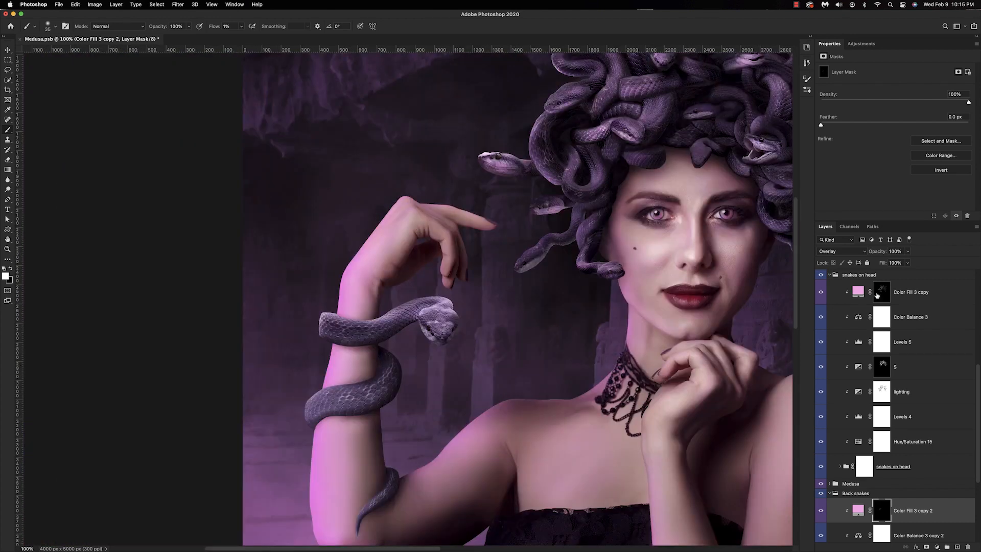
Step: Duplicate Color Fill 3 copy to the top of the snake on wrist group, clip it and fill its mask with black
{"action": "left_click_drag", "start_coordinate": [900, 293], "coordinate": [884, 280]}
{"action": "key", "text": "alt+super+g"}
{"action": "key", "text": "x"}
{"action": "key", "text": "alt+BackSpace"}
Step: Paint pink light along the wrist snake's head, coils and tail on the Color Fill 3 copy 3 mask
{"action": "left_click_drag", "start_coordinate": [304, 318], "coordinate": [423, 316]}
{"action": "key", "text": "x"}
{"action": "left_click_drag", "start_coordinate": [392, 413], "coordinate": [413, 393]}
{"action": "left_click_drag", "start_coordinate": [468, 317], "coordinate": [497, 304]}
{"action": "mouse_move", "coordinate": [521, 313]}
{"action": "left_mouse_down"}
{"action": "mouse_move", "coordinate": [514, 335]}
{"action": "mouse_move", "coordinate": [529, 328]}
{"action": "left_mouse_up"}
{"action": "left_click_drag", "start_coordinate": [412, 331], "coordinate": [442, 337]}
{"action": "left_click_drag", "start_coordinate": [449, 397], "coordinate": [407, 402]}
{"action": "left_click_drag", "start_coordinate": [474, 479], "coordinate": [446, 513]}
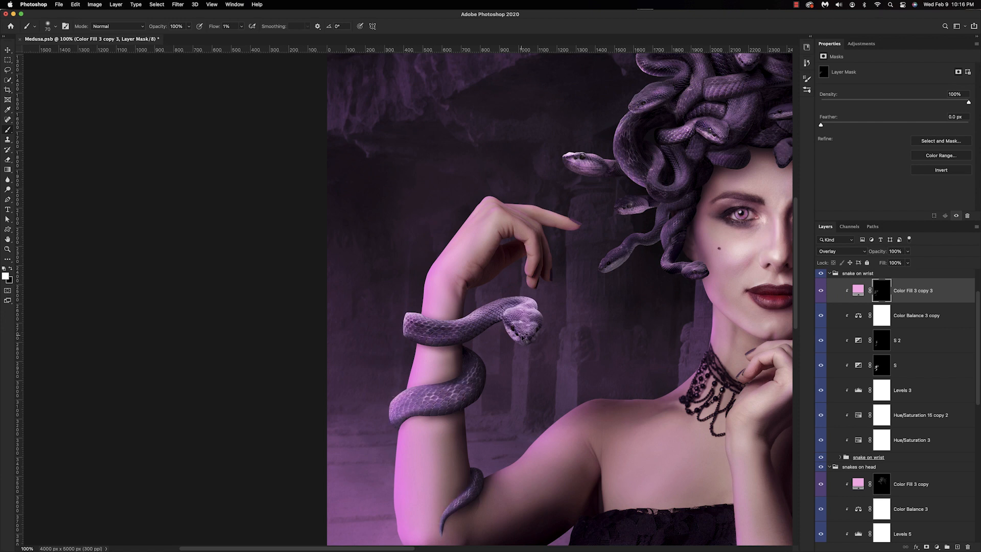
Step: Compare the wrist snake with S hidden and shown, and refine the S mask along its coils at 4% flow with a smaller brush
{"action": "key", "text": "super+minus"}
{"action": "key", "text": "super+minus"}
{"action": "key", "text": "super+minus"}
{"action": "key", "text": "super+plus"}
{"action": "key", "text": "super+plus"}
{"action": "key", "text": "super+plus"}
{"action": "key", "text": "super+plus"}
{"action": "left_click", "coordinate": [820, 365]}
{"action": "left_click", "coordinate": [820, 365]}
{"action": "left_click", "coordinate": [882, 365]}
{"action": "left_click_drag", "start_coordinate": [212, 26], "coordinate": [214, 26]}
{"action": "key", "text": "bracketleft"}
{"action": "key", "text": "bracketleft"}
{"action": "key", "text": "bracketleft"}
{"action": "left_click_drag", "start_coordinate": [617, 314], "coordinate": [572, 342]}
{"action": "left_click_drag", "start_coordinate": [561, 359], "coordinate": [602, 226]}
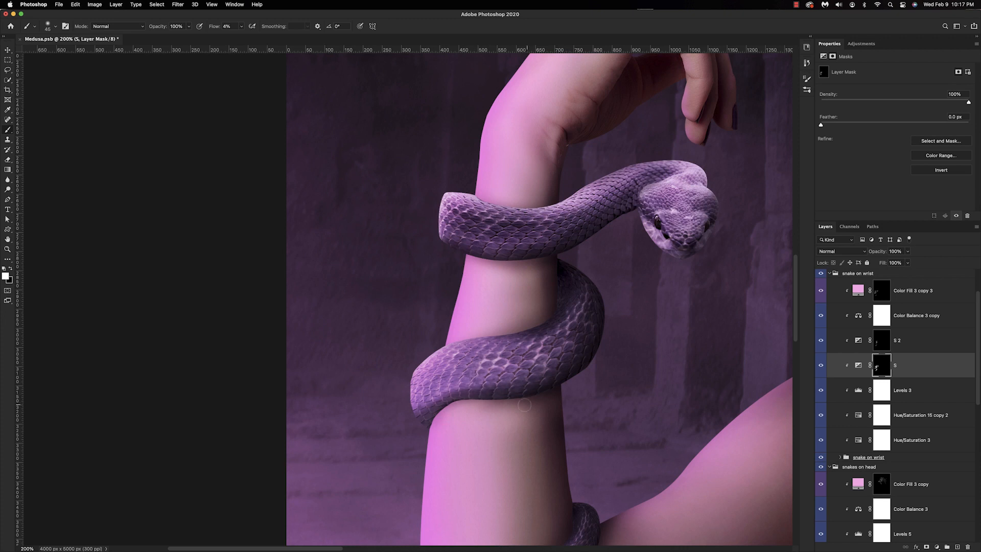
Step: Paint the S 2 mask along the outer edge of the wrist snake's head with a finer brush
{"action": "key", "text": "alt+bracketright"}
{"action": "key", "text": "bracketleft"}
{"action": "key", "text": "bracketleft"}
{"action": "key", "text": "bracketleft"}
{"action": "left_click_drag", "start_coordinate": [704, 174], "coordinate": [714, 205]}
{"action": "left_click_drag", "start_coordinate": [710, 228], "coordinate": [701, 246]}
{"action": "left_click_drag", "start_coordinate": [696, 166], "coordinate": [700, 169]}
{"action": "key", "text": "super+minus"}
{"action": "key", "text": "super+minus"}
Step: Lower the exposure of the Exposure 2 adjustment clipped to the snake on wrist layer
{"action": "left_click", "coordinate": [840, 457]}
{"action": "scroll", "coordinate": [840, 450], "scroll_direction": "down", "scroll_amount": 3}
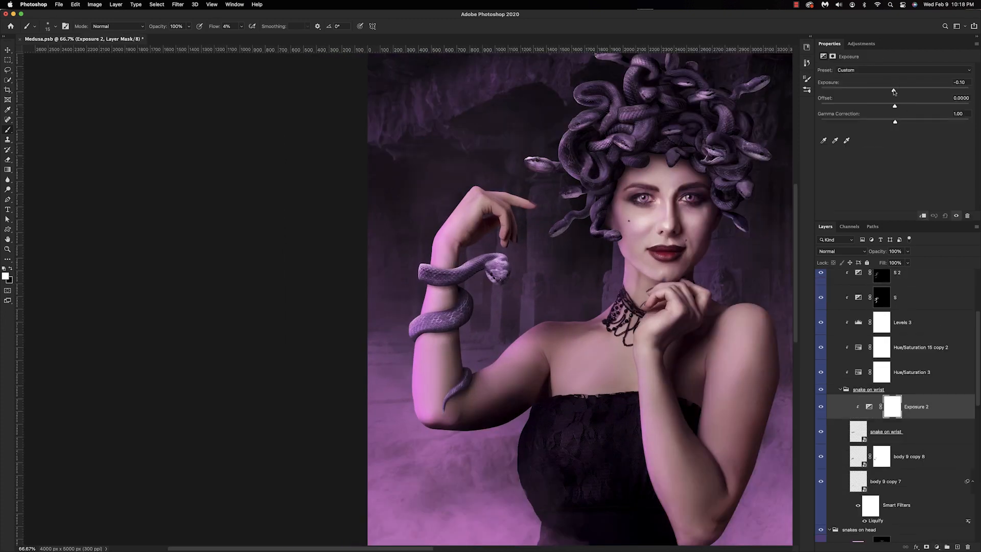
{"action": "left_click_drag", "start_coordinate": [894, 90], "coordinate": [883, 90]}
{"action": "key", "text": "x"}
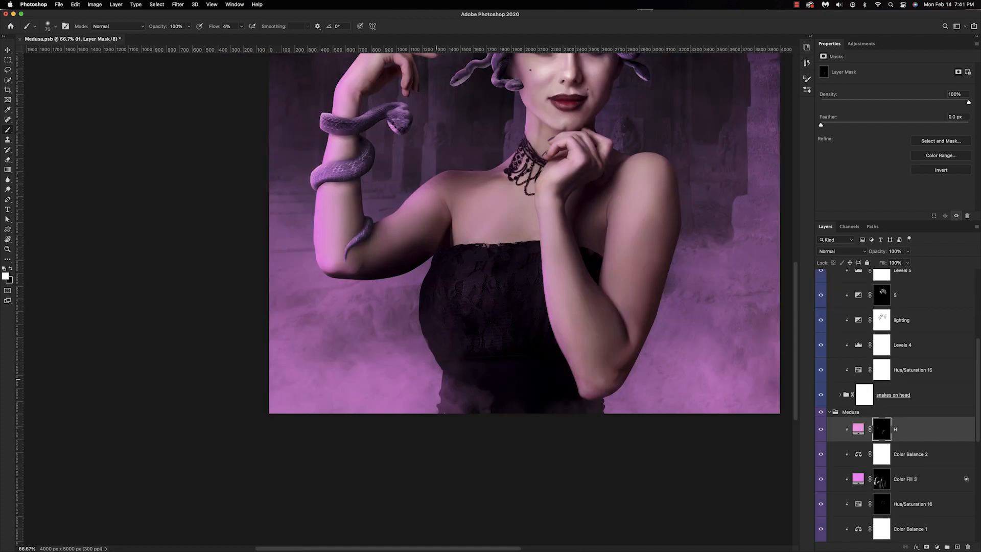
Step: Paint pink rim light on the H mask along the dress's outer waist and hip edge with a larger brush
{"action": "key", "text": "bracketright"}
{"action": "key", "text": "bracketright"}
{"action": "mouse_move", "coordinate": [418, 327]}
{"action": "left_mouse_down"}
{"action": "mouse_move", "coordinate": [444, 381]}
{"action": "mouse_move", "coordinate": [420, 286]}
{"action": "mouse_move", "coordinate": [413, 306]}
{"action": "mouse_move", "coordinate": [429, 342]}
{"action": "mouse_move", "coordinate": [431, 317]}
{"action": "mouse_move", "coordinate": [437, 404]}
{"action": "left_mouse_up"}
{"action": "key", "text": "bracketright"}
{"action": "mouse_move", "coordinate": [445, 357]}
{"action": "left_mouse_down"}
{"action": "mouse_move", "coordinate": [428, 330]}
{"action": "mouse_move", "coordinate": [443, 424]}
{"action": "mouse_move", "coordinate": [433, 381]}
{"action": "mouse_move", "coordinate": [524, 429]}
{"action": "mouse_move", "coordinate": [472, 416]}
{"action": "left_mouse_up"}
Step: Soften the dress's rim light by painting black on the H mask with a large brush, then with a smaller one
{"action": "key", "text": "bracketright"}
{"action": "key", "text": "bracketright"}
{"action": "key", "text": "bracketright"}
{"action": "key", "text": "bracketright"}
{"action": "key", "text": "bracketright"}
{"action": "key", "text": "x"}
{"action": "mouse_move", "coordinate": [451, 295]}
{"action": "left_mouse_down"}
{"action": "mouse_move", "coordinate": [431, 303]}
{"action": "mouse_move", "coordinate": [435, 348]}
{"action": "mouse_move", "coordinate": [461, 377]}
{"action": "mouse_move", "coordinate": [440, 417]}
{"action": "left_mouse_up"}
{"action": "key", "text": "bracketleft"}
{"action": "key", "text": "bracketleft"}
{"action": "key", "text": "bracketleft"}
{"action": "mouse_move", "coordinate": [428, 334]}
{"action": "left_mouse_down"}
{"action": "mouse_move", "coordinate": [421, 302]}
{"action": "mouse_move", "coordinate": [441, 390]}
{"action": "left_mouse_up"}
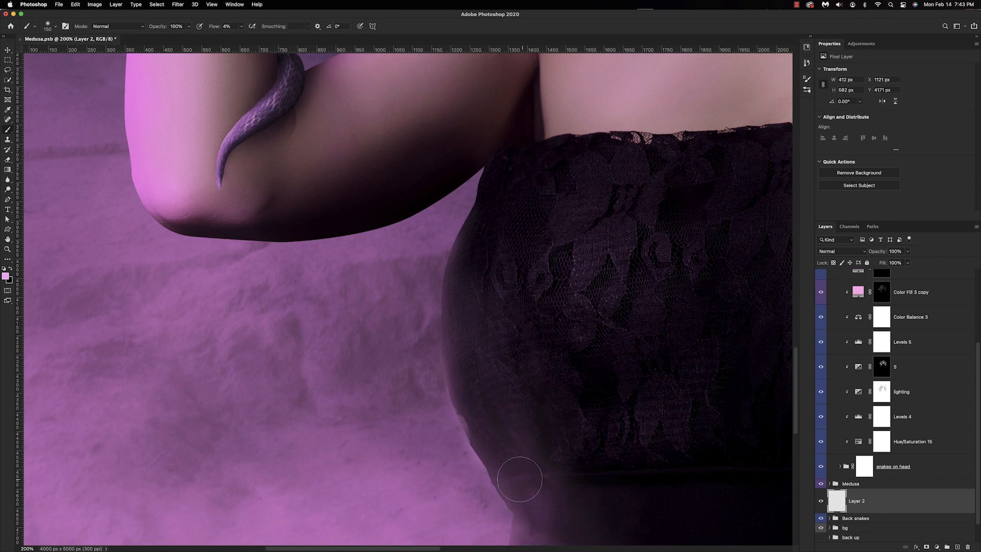
Step: Paint a soft pink glow behind the dress's waist and hip edge on Layer 2 below the Medusa group
{"action": "mouse_move", "coordinate": [519, 478]}
{"action": "left_mouse_down"}
{"action": "mouse_move", "coordinate": [546, 281]}
{"action": "mouse_move", "coordinate": [565, 340]}
{"action": "mouse_move", "coordinate": [548, 448]}
{"action": "left_mouse_up"}
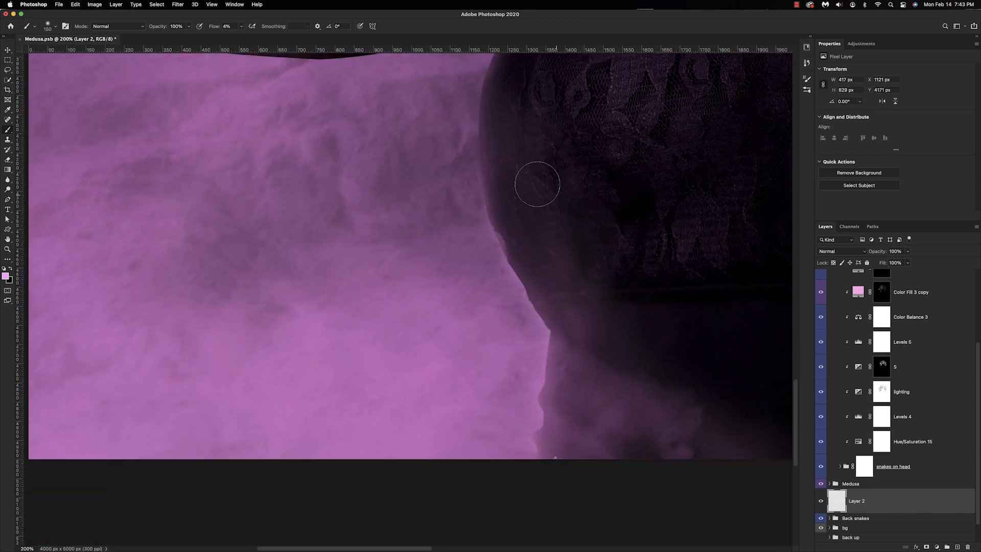
{"action": "scroll", "coordinate": [537, 184], "scroll_direction": "up", "scroll_amount": 5}
{"action": "key", "text": "bracketleft"}
{"action": "key", "text": "bracketleft"}
{"action": "mouse_move", "coordinate": [511, 255]}
{"action": "left_mouse_down"}
{"action": "mouse_move", "coordinate": [496, 322]}
{"action": "mouse_move", "coordinate": [525, 361]}
{"action": "left_mouse_up"}
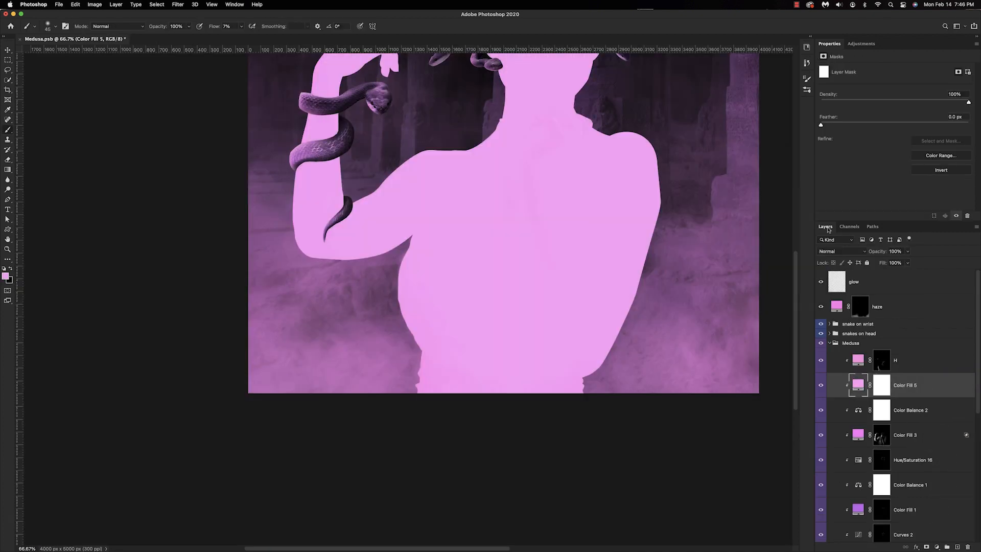
Step: Set the pink Color Fill 5 layer's blend mode to Overlay and invert its mask
{"action": "left_click", "coordinate": [842, 251]}
{"action": "left_click", "coordinate": [848, 381]}
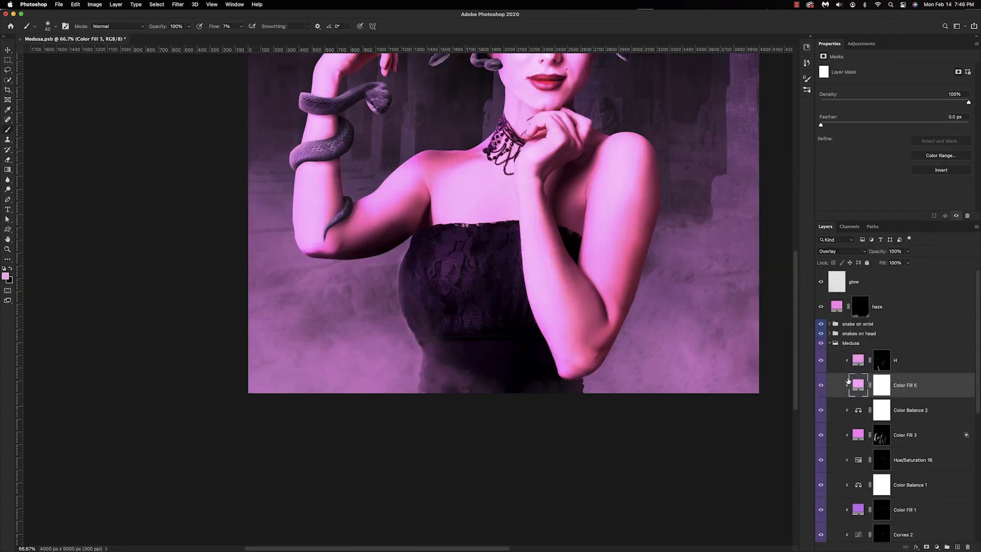
{"action": "left_click", "coordinate": [882, 385]}
{"action": "key", "text": "super+i"}
Step: Paint white on the Color Fill 5 mask along the dress's outer edge with a 175 px brush
{"action": "key", "text": "d"}
{"action": "key", "text": "bracketright"}
{"action": "key", "text": "bracketright"}
{"action": "key", "text": "bracketright"}
{"action": "key", "text": "bracketright"}
{"action": "key", "text": "bracketright"}
{"action": "key", "text": "bracketright"}
{"action": "key", "text": "x"}
{"action": "key", "text": "bracketright"}
{"action": "key", "text": "bracketright"}
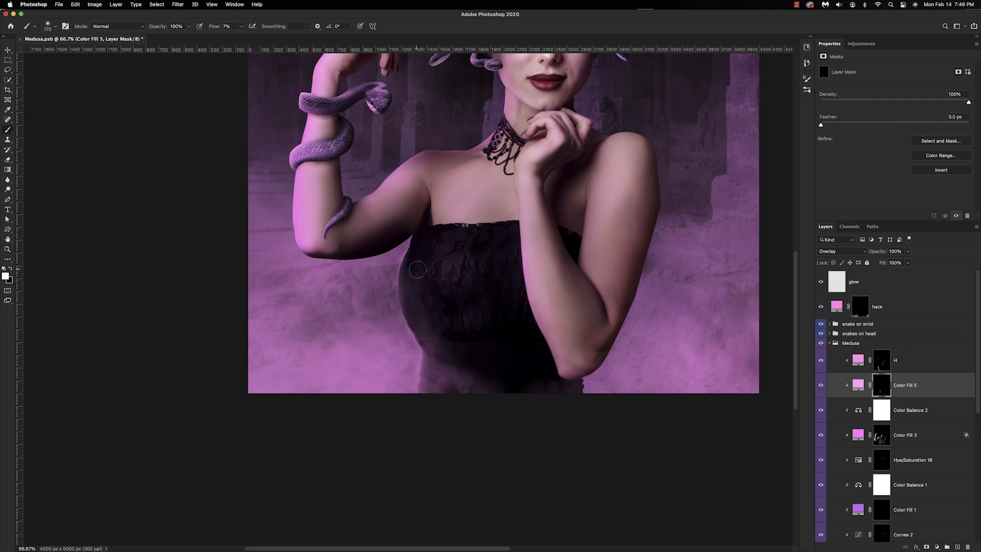
{"action": "mouse_move", "coordinate": [413, 349]}
{"action": "left_mouse_down"}
{"action": "mouse_move", "coordinate": [408, 311]}
{"action": "mouse_move", "coordinate": [469, 238]}
{"action": "mouse_move", "coordinate": [497, 275]}
{"action": "mouse_move", "coordinate": [479, 278]}
{"action": "mouse_move", "coordinate": [471, 317]}
{"action": "mouse_move", "coordinate": [423, 282]}
{"action": "left_mouse_up"}
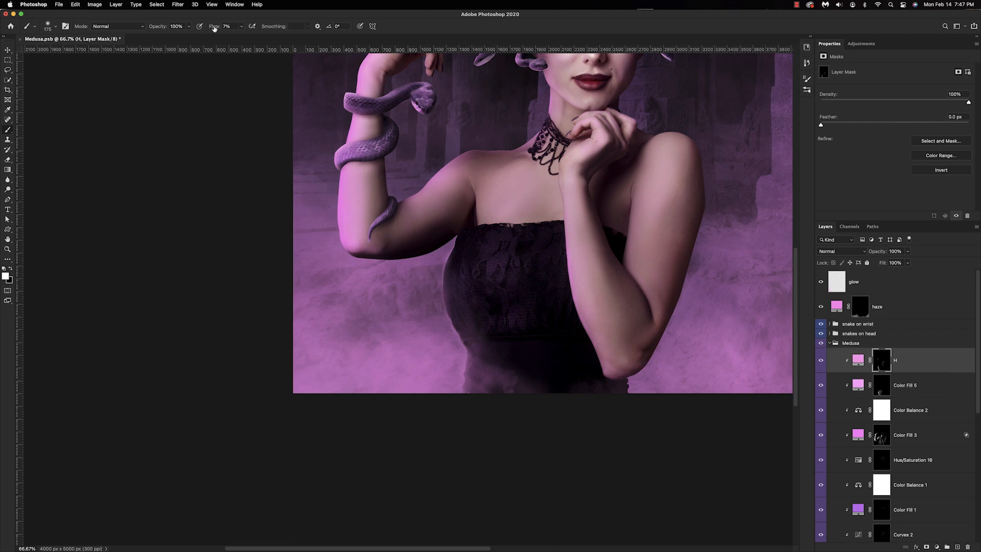
Step: Set the brush flow to 3% and touch up the H mask at the dress's outer waist edge
{"action": "left_click_drag", "start_coordinate": [214, 28], "coordinate": [209, 28]}
{"action": "key", "text": "bracketright"}
{"action": "key", "text": "bracketright"}
{"action": "key", "text": "bracketleft"}
{"action": "key", "text": "bracketleft"}
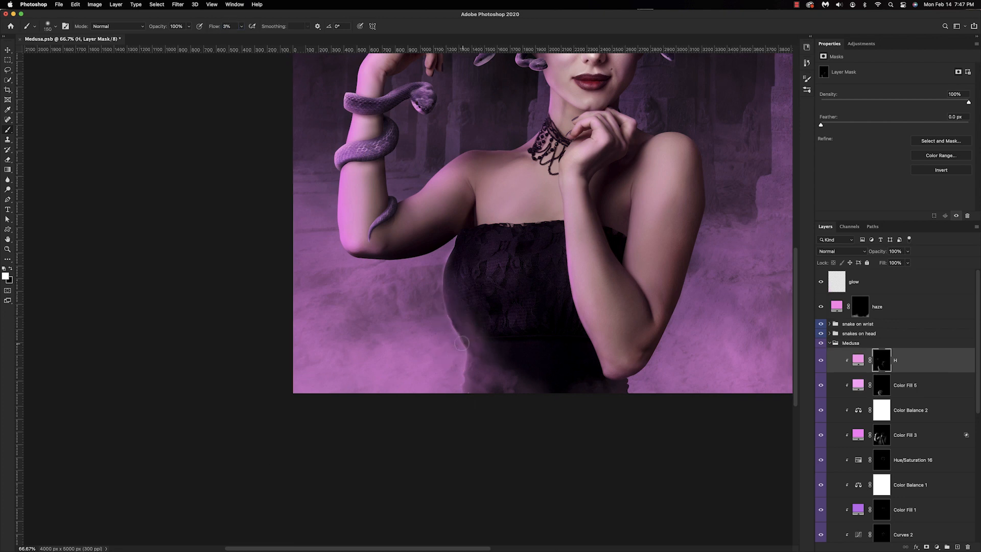
{"action": "key", "text": "bracketleft"}
{"action": "mouse_move", "coordinate": [446, 316]}
{"action": "left_mouse_down"}
{"action": "mouse_move", "coordinate": [463, 343]}
{"action": "mouse_move", "coordinate": [451, 322]}
{"action": "left_mouse_up"}
{"action": "key", "text": "bracketright"}
{"action": "key", "text": "bracketright"}
{"action": "key", "text": "bracketright"}
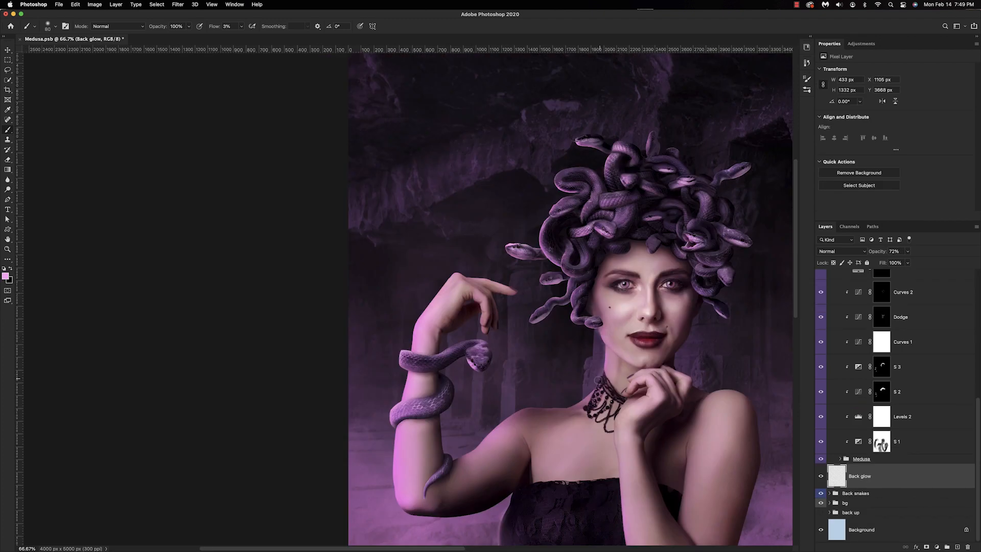
Step: Undo the last stroke and paint pink light behind the shoulder and upper arm on the Back glow layer
{"action": "key", "text": "super+z"}
{"action": "key", "text": "super+plus"}
{"action": "left_click_drag", "start_coordinate": [520, 491], "coordinate": [567, 395]}
{"action": "key", "text": "bracketright"}
{"action": "key", "text": "bracketright"}
{"action": "key", "text": "bracketright"}
{"action": "left_click_drag", "start_coordinate": [647, 373], "coordinate": [733, 361]}
{"action": "left_click_drag", "start_coordinate": [619, 372], "coordinate": [558, 434]}
Step: Paint the pink glow along the outer forearm and raised wrist on Back glow, using a smaller brush
{"action": "mouse_move", "coordinate": [428, 410]}
{"action": "left_mouse_down"}
{"action": "mouse_move", "coordinate": [445, 404]}
{"action": "mouse_move", "coordinate": [443, 453]}
{"action": "mouse_move", "coordinate": [444, 400]}
{"action": "mouse_move", "coordinate": [444, 435]}
{"action": "left_mouse_up"}
{"action": "key", "text": "bracketleft"}
{"action": "key", "text": "bracketleft"}
{"action": "key", "text": "bracketleft"}
{"action": "key", "text": "bracketleft"}
{"action": "mouse_move", "coordinate": [460, 324]}
{"action": "left_mouse_down"}
{"action": "mouse_move", "coordinate": [443, 363]}
{"action": "mouse_move", "coordinate": [459, 301]}
{"action": "left_mouse_up"}
{"action": "mouse_move", "coordinate": [471, 247]}
{"action": "left_mouse_down"}
{"action": "mouse_move", "coordinate": [465, 273]}
{"action": "mouse_move", "coordinate": [510, 197]}
{"action": "mouse_move", "coordinate": [485, 212]}
{"action": "left_mouse_up"}
{"action": "mouse_move", "coordinate": [468, 246]}
{"action": "left_mouse_down"}
{"action": "mouse_move", "coordinate": [487, 217]}
{"action": "mouse_move", "coordinate": [487, 185]}
{"action": "left_mouse_up"}
Step: Switch to the Eraser at 20% opacity with a small tip for the glow beside the raised hand
{"action": "key", "text": "x"}
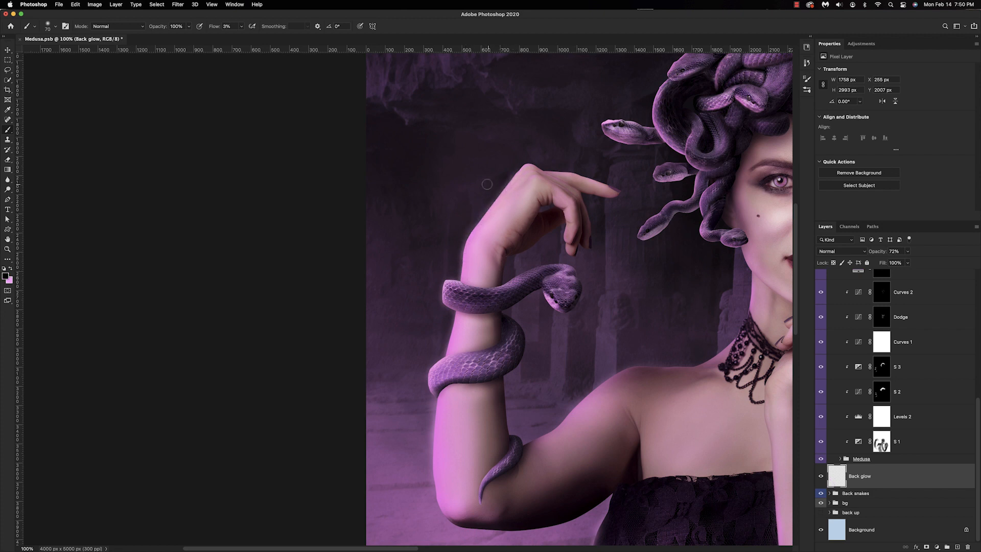
{"action": "key", "text": "e"}
{"action": "key", "text": "bracketleft"}
{"action": "key", "text": "bracketleft"}
{"action": "key", "text": "bracketleft"}
{"action": "key", "text": "bracketleft"}
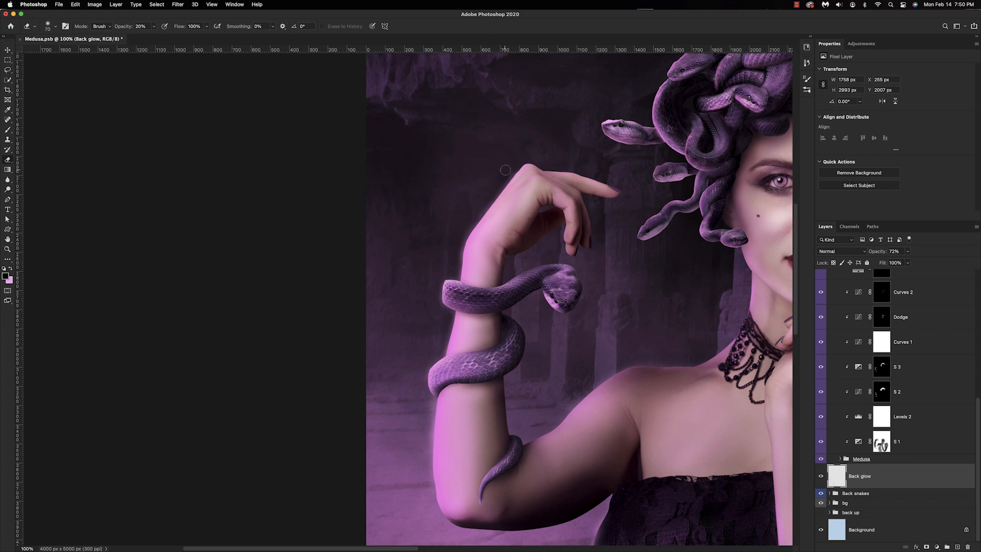
Step: Add a Hue/Saturation adjustment clipped to Back glow and set its lightness to -6
{"action": "key", "text": "super+minus"}
{"action": "left_click", "coordinate": [936, 547]}
{"action": "left_click", "coordinate": [945, 446]}
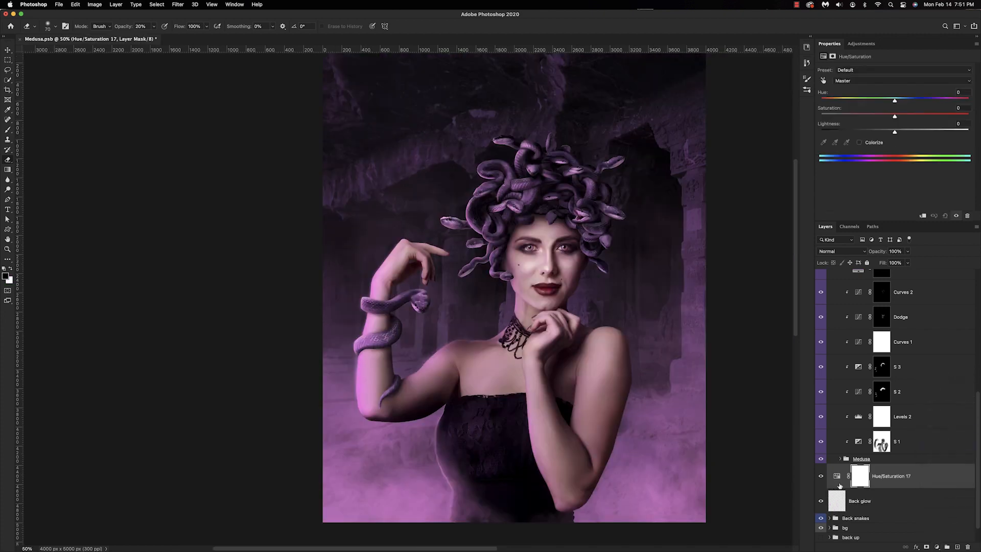
{"action": "left_click", "coordinate": [834, 486], "text": "alt"}
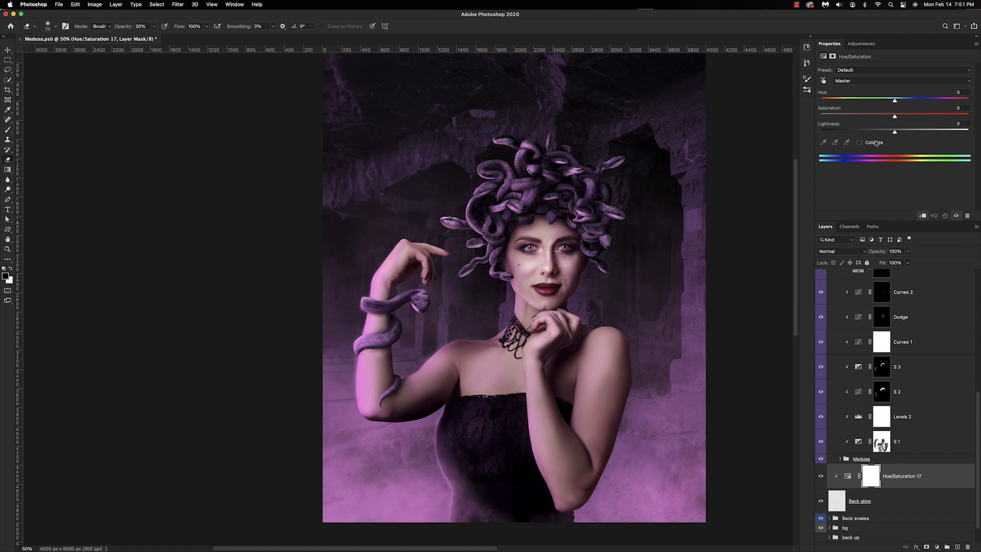
{"action": "left_click_drag", "start_coordinate": [894, 132], "coordinate": [891, 134]}
Step: Set the Back glow layer's opacity to 100% and lower the lightness of its clipped Hue/Saturation adjustment further
{"action": "left_click", "coordinate": [885, 507]}
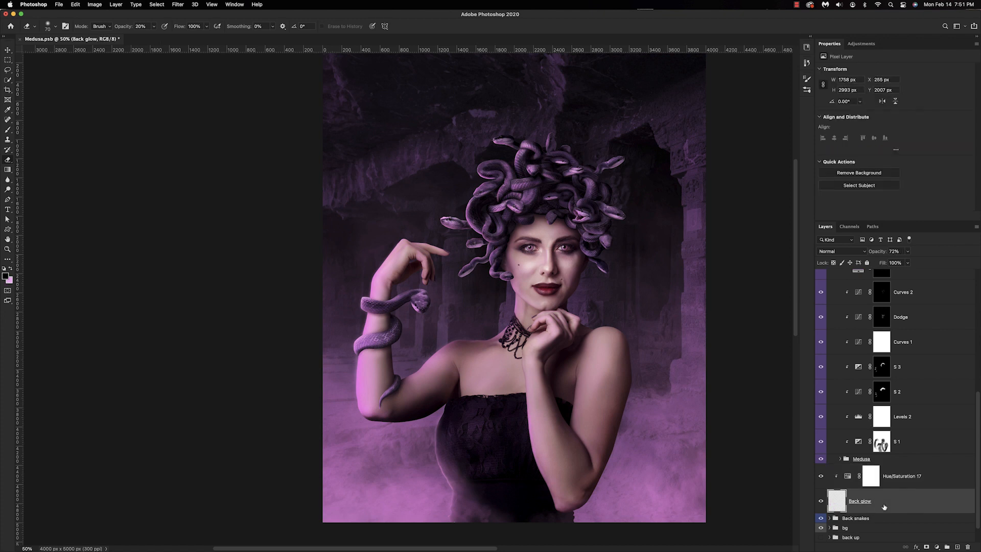
{"action": "left_click", "coordinate": [892, 251]}
{"action": "type", "text": "100"}
{"action": "key", "text": "Return"}
{"action": "left_click", "coordinate": [844, 476]}
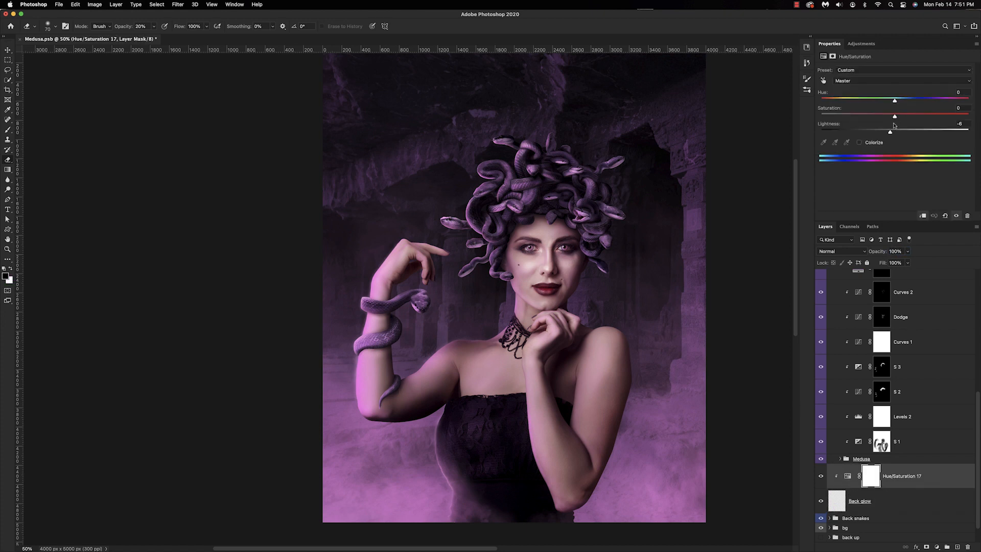
{"action": "left_click_drag", "start_coordinate": [889, 133], "coordinate": [877, 135]}
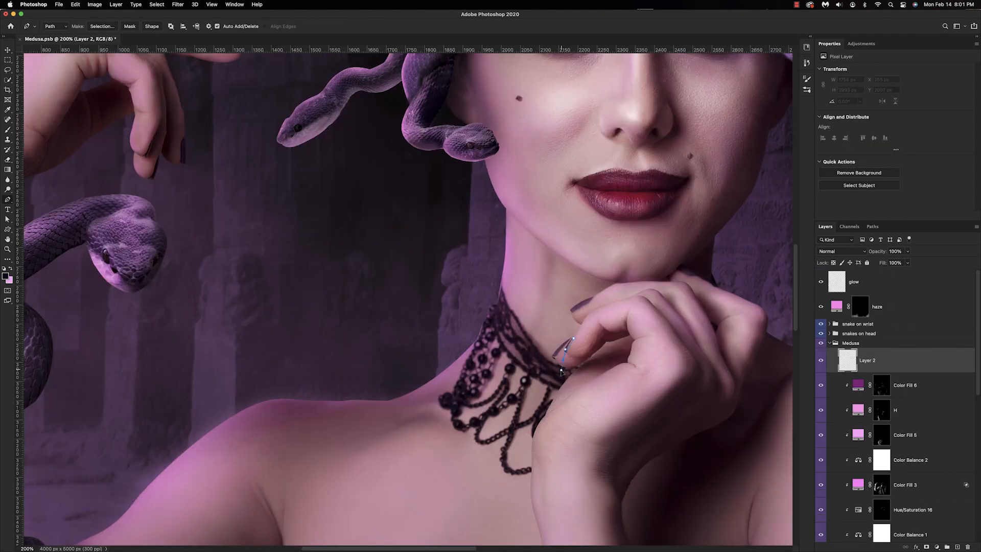
Step: Trace a pointed nail on the finger beside the choker with the Pen tool, convert it to a selection and fill it dark purple
{"action": "left_click", "coordinate": [561, 372]}
{"action": "left_click_drag", "start_coordinate": [585, 332], "coordinate": [585, 331]}
{"action": "right_click", "coordinate": [561, 347]}
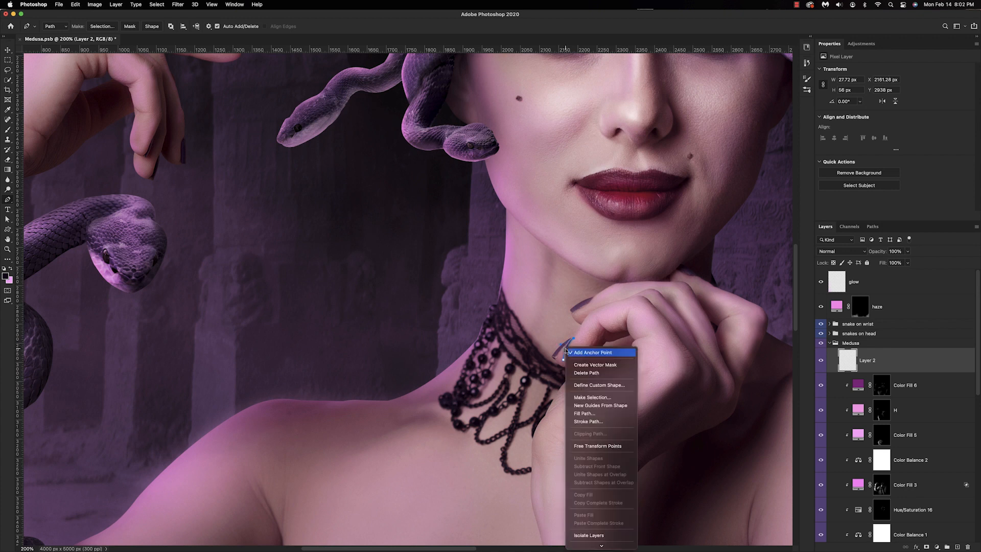
{"action": "left_click", "coordinate": [592, 387]}
{"action": "left_click", "coordinate": [535, 244]}
{"action": "key", "text": "alt+BackSpace"}
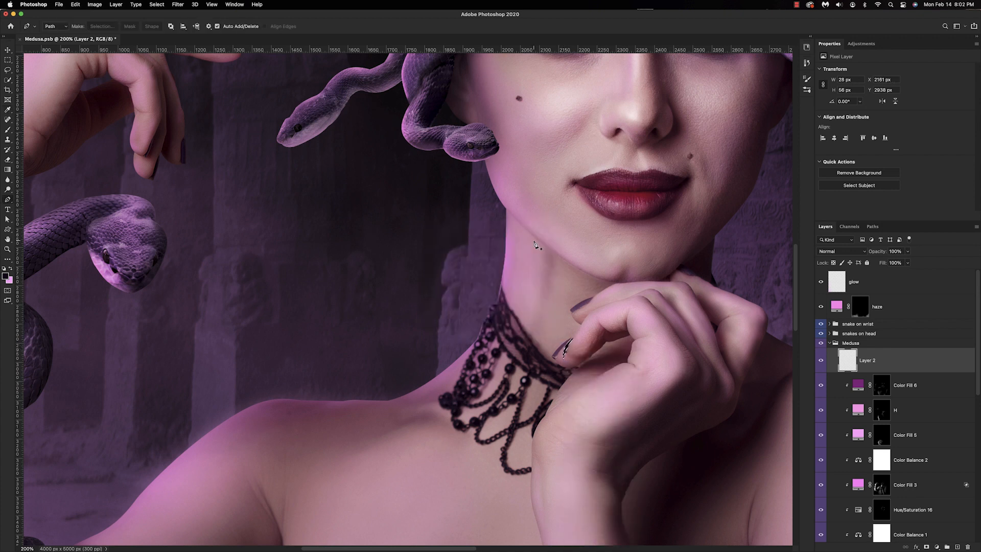
Step: Outline a second pointed shape over the same fingernail with the Pen tool and convert the path to a selection
{"action": "left_click", "coordinate": [573, 337]}
{"action": "left_click_drag", "start_coordinate": [558, 353], "coordinate": [554, 351]}
{"action": "left_click", "coordinate": [551, 366]}
{"action": "left_click", "coordinate": [572, 337]}
{"action": "right_click", "coordinate": [558, 344]}
{"action": "left_click", "coordinate": [571, 392]}
{"action": "left_click", "coordinate": [531, 248]}
{"action": "key", "text": "super+minus"}
{"action": "key", "text": "super+minus"}
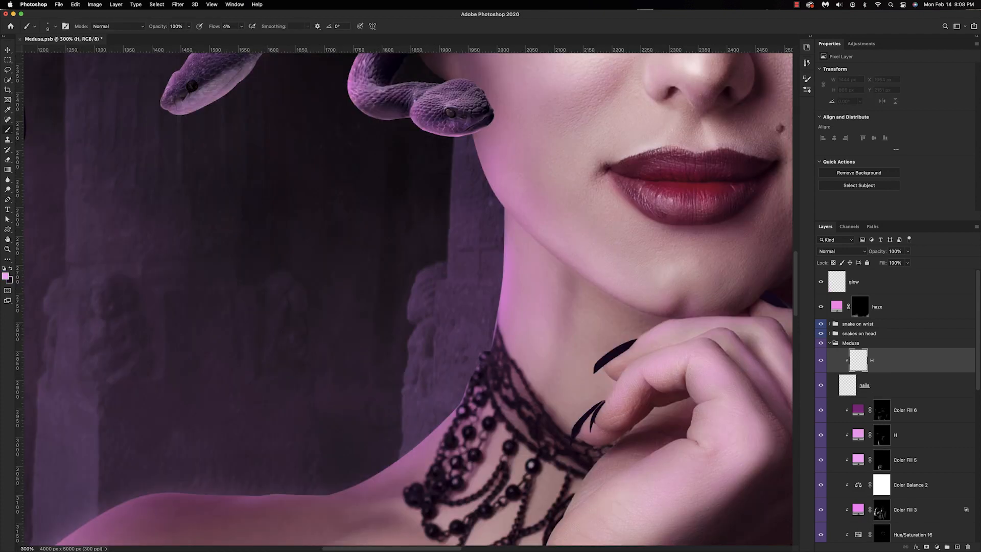
Step: Paint pink highlights along the pointed nails of both hands on the H layer clipped to nails
{"action": "left_click_drag", "start_coordinate": [637, 337], "coordinate": [592, 375]}
{"action": "left_click_drag", "start_coordinate": [627, 339], "coordinate": [588, 368]}
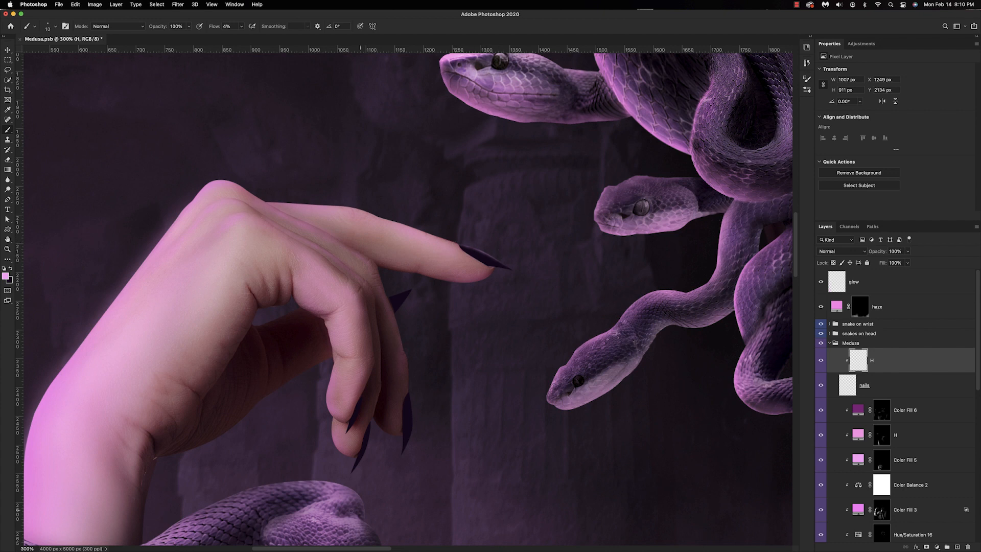
{"action": "left_click_drag", "start_coordinate": [385, 293], "coordinate": [396, 294]}
{"action": "left_click_drag", "start_coordinate": [409, 392], "coordinate": [414, 424]}
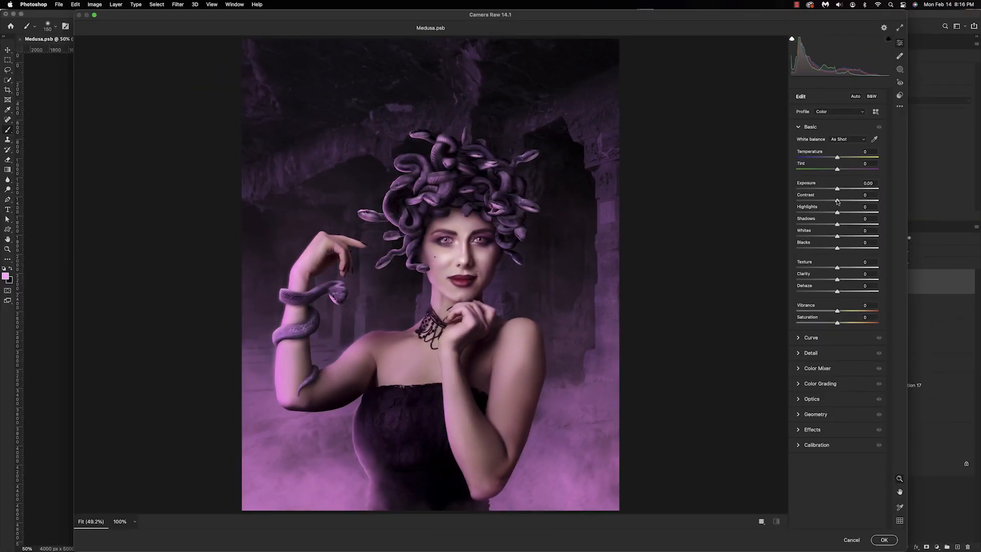
Step: In the Camera Raw filter, raise contrast and saturation, lower the blacks, and set the magentas' luminance to +10
{"action": "left_click_drag", "start_coordinate": [837, 201], "coordinate": [842, 202]}
{"action": "left_click_drag", "start_coordinate": [838, 250], "coordinate": [834, 252]}
{"action": "left_click_drag", "start_coordinate": [837, 323], "coordinate": [841, 325]}
{"action": "left_click", "coordinate": [799, 368]}
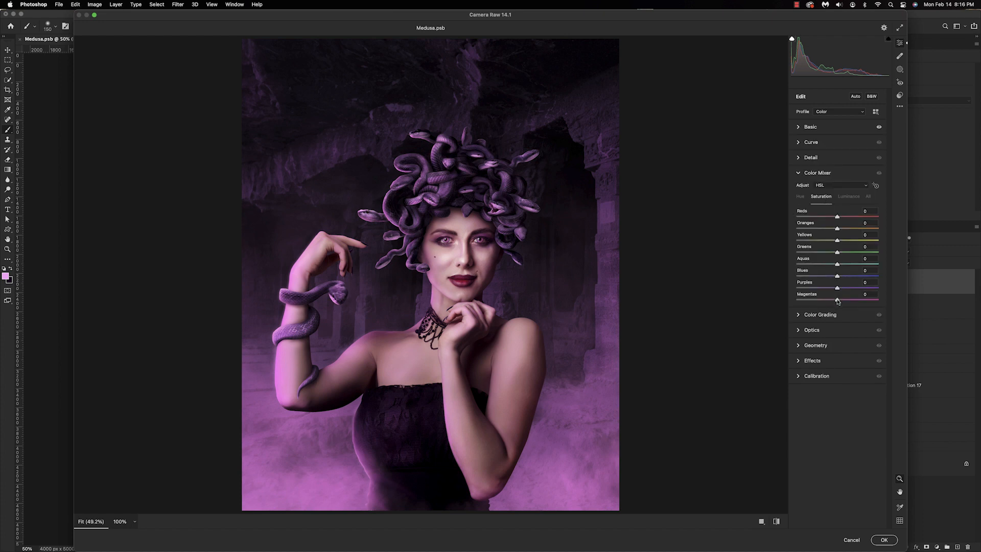
{"action": "left_click", "coordinate": [847, 197]}
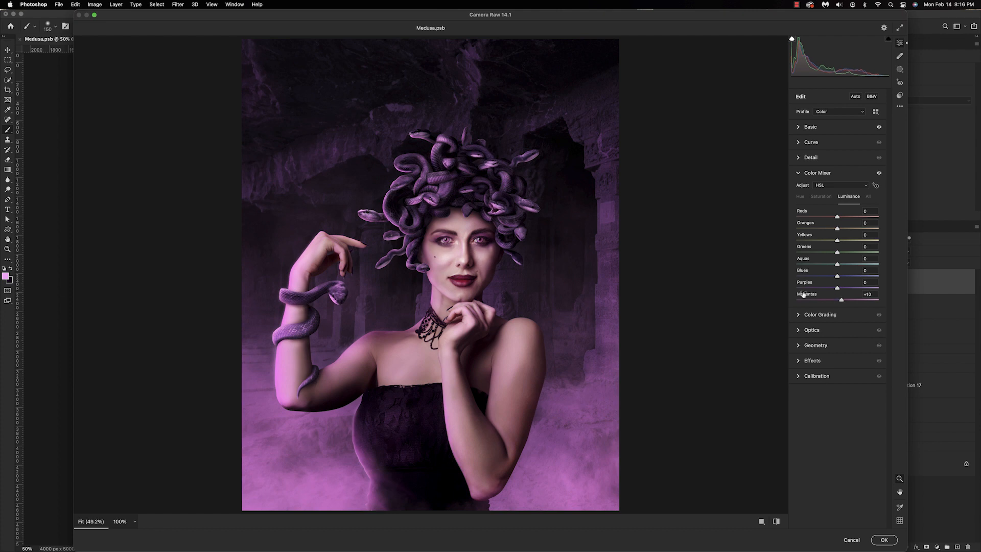
Step: Color-grade the shadows towards blue, the midtones towards magenta, and the highlights to hue 268 and saturation 32
{"action": "left_click", "coordinate": [798, 315]}
{"action": "left_click_drag", "start_coordinate": [860, 305], "coordinate": [841, 301]}
{"action": "left_click_drag", "start_coordinate": [837, 241], "coordinate": [838, 242]}
{"action": "left_click_drag", "start_coordinate": [812, 304], "coordinate": [812, 303]}
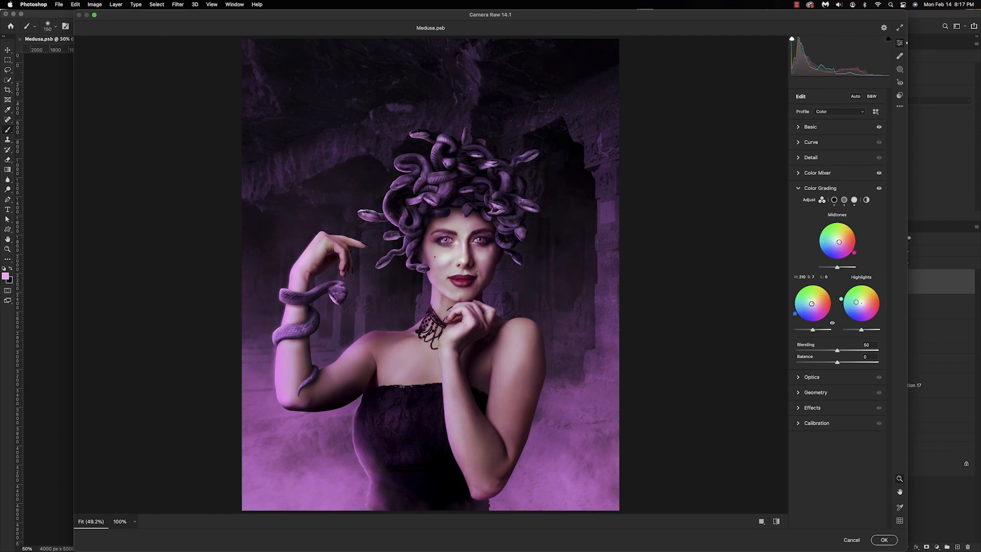
{"action": "left_click_drag", "start_coordinate": [839, 241], "coordinate": [858, 254]}
{"action": "key", "text": "super+minus"}
{"action": "left_click_drag", "start_coordinate": [841, 299], "coordinate": [844, 316]}
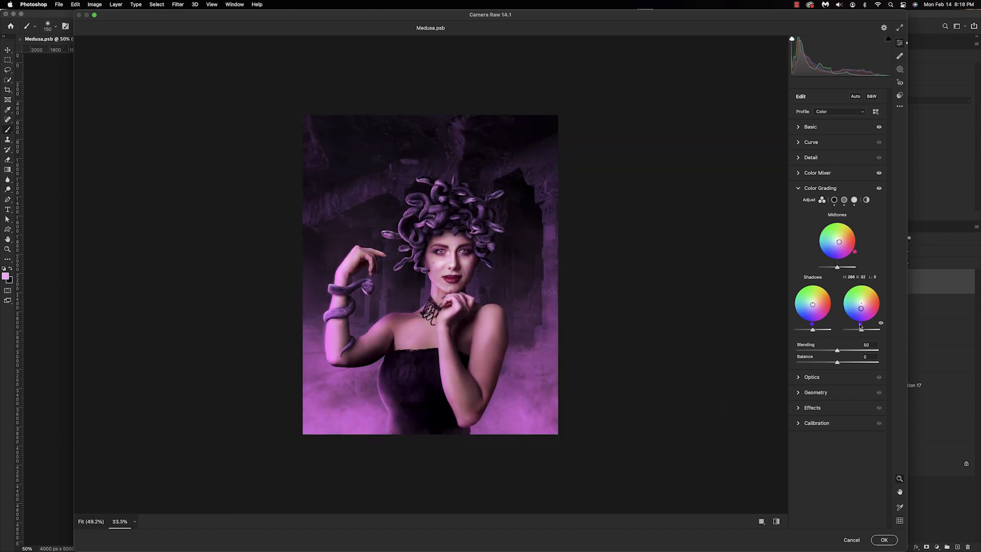
Step: Add a small amount of grain to the image and apply the Camera Raw filter
{"action": "left_click", "coordinate": [800, 408]}
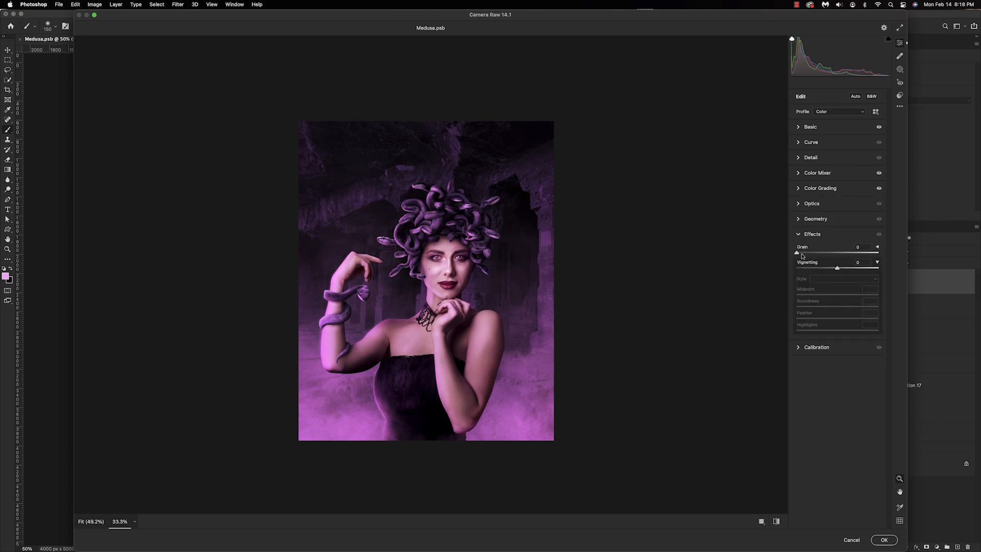
{"action": "left_click_drag", "start_coordinate": [797, 253], "coordinate": [806, 253]}
{"action": "left_click", "coordinate": [884, 540]}
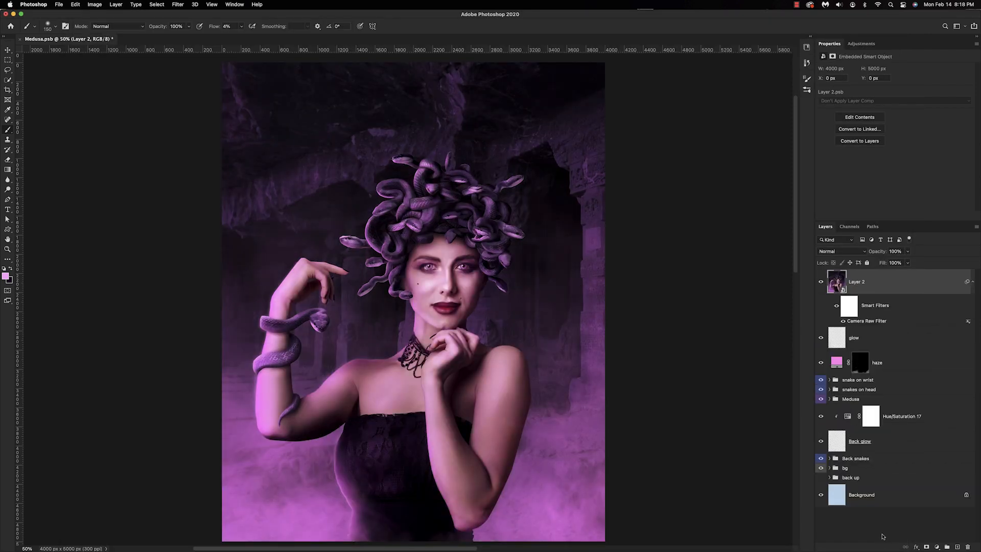